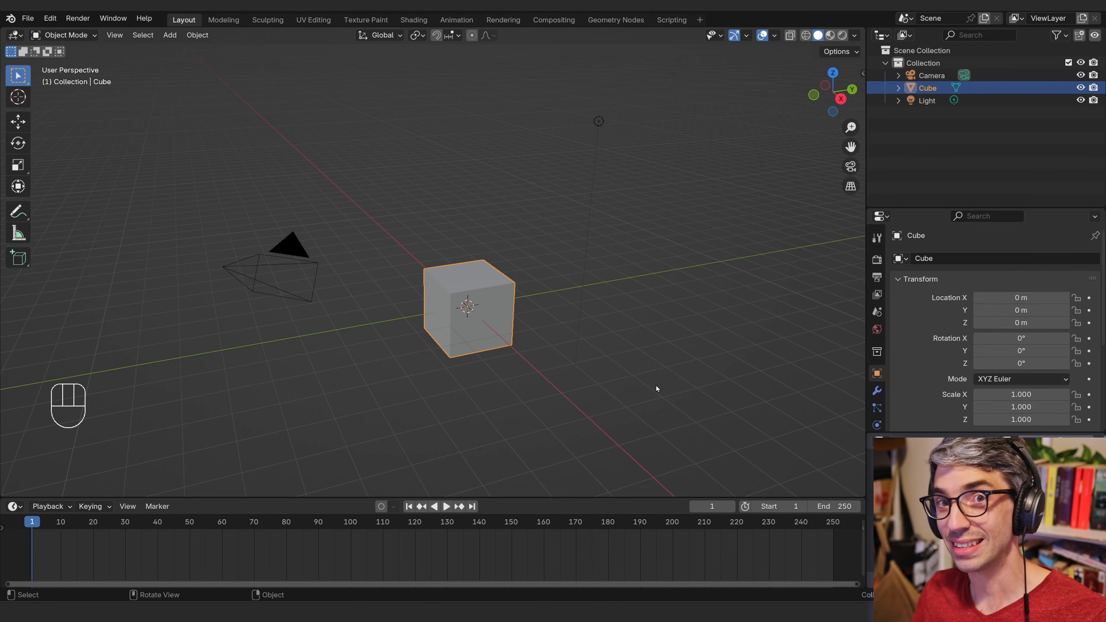
- Enlarge the timeline area below the viewport and turn it into a Geometry Node Editor
{"action": "left_click_drag", "start_coordinate": [327, 496], "coordinate": [356, 378]}
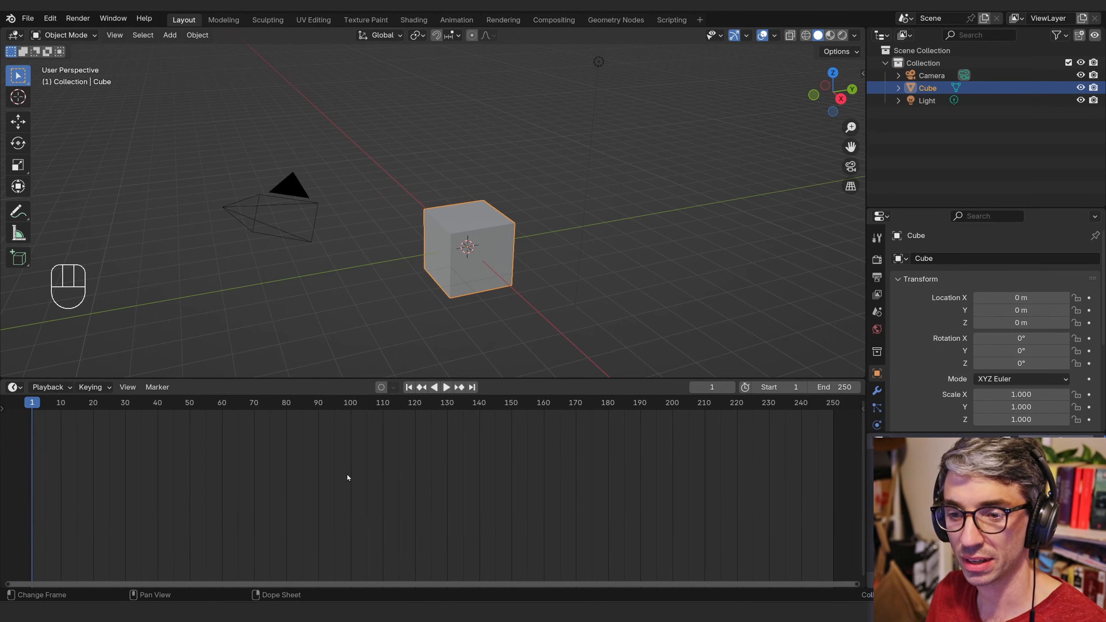
{"action": "left_click", "coordinate": [13, 388]}
{"action": "left_click", "coordinate": [65, 489]}
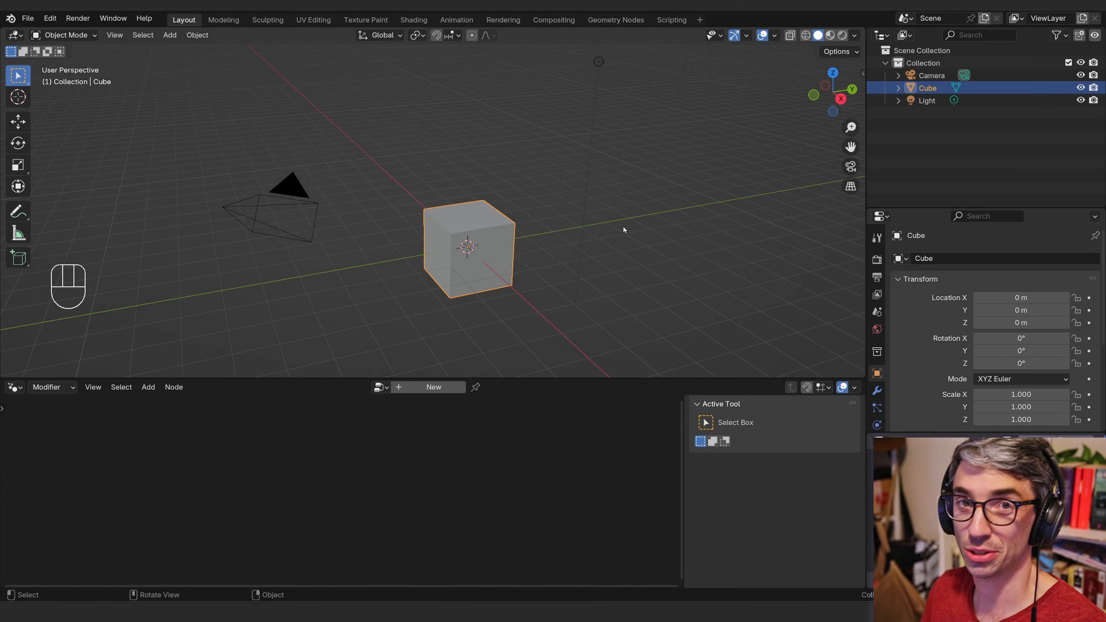
- Give the cube a trial Geometry Nodes modifier from the node editor and remove it in the modifier properties
{"action": "left_click", "coordinate": [462, 279]}
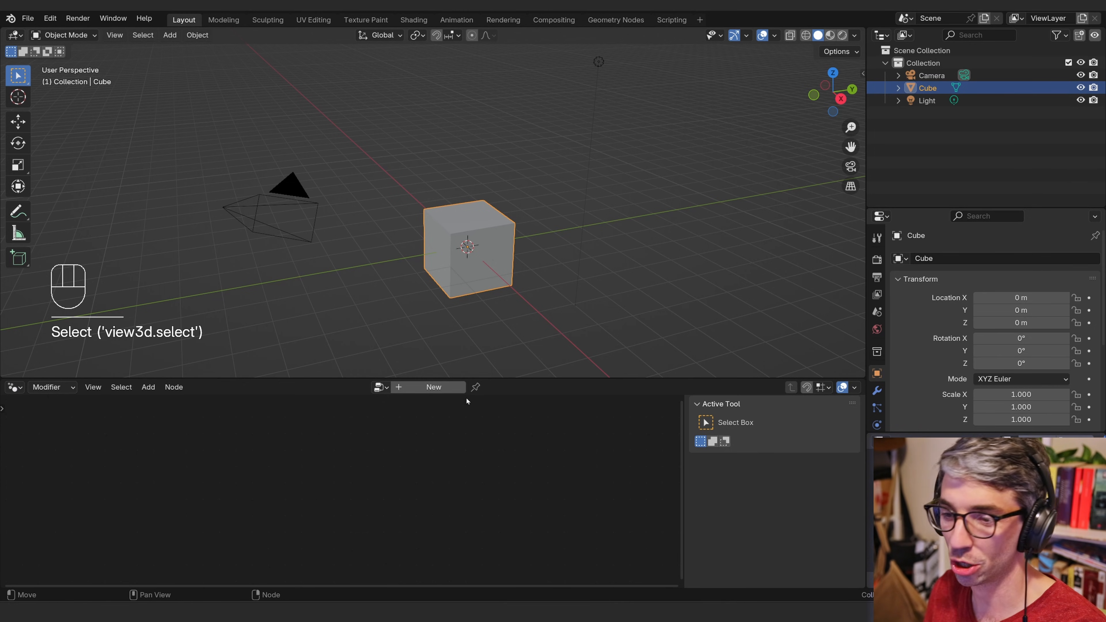
{"action": "left_click", "coordinate": [437, 388]}
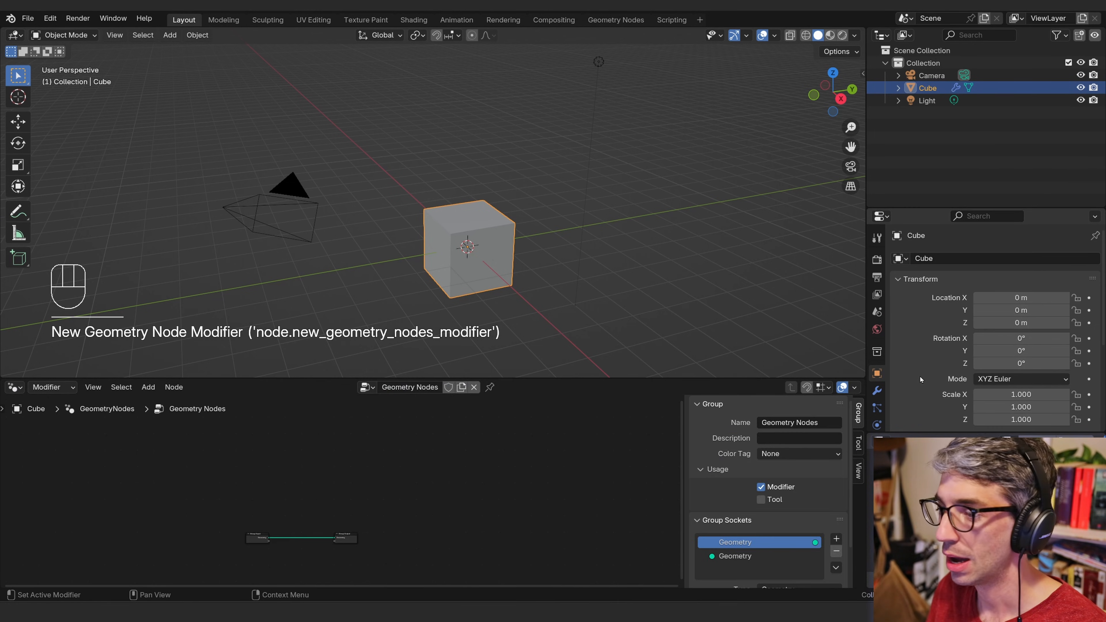
{"action": "left_click", "coordinate": [877, 391]}
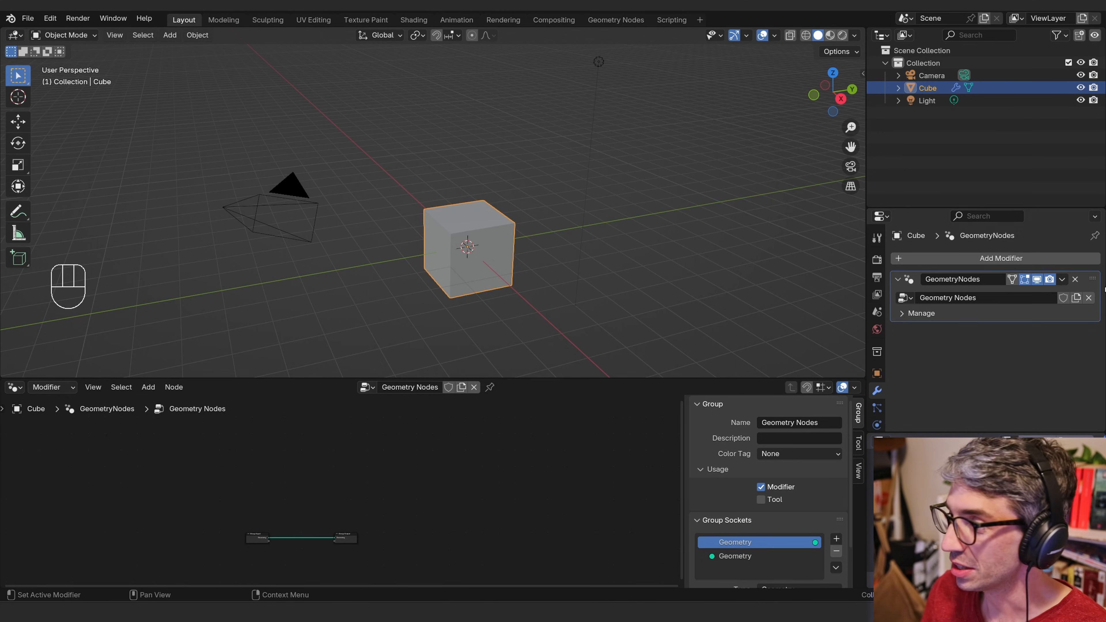
{"action": "left_click", "coordinate": [1076, 280]}
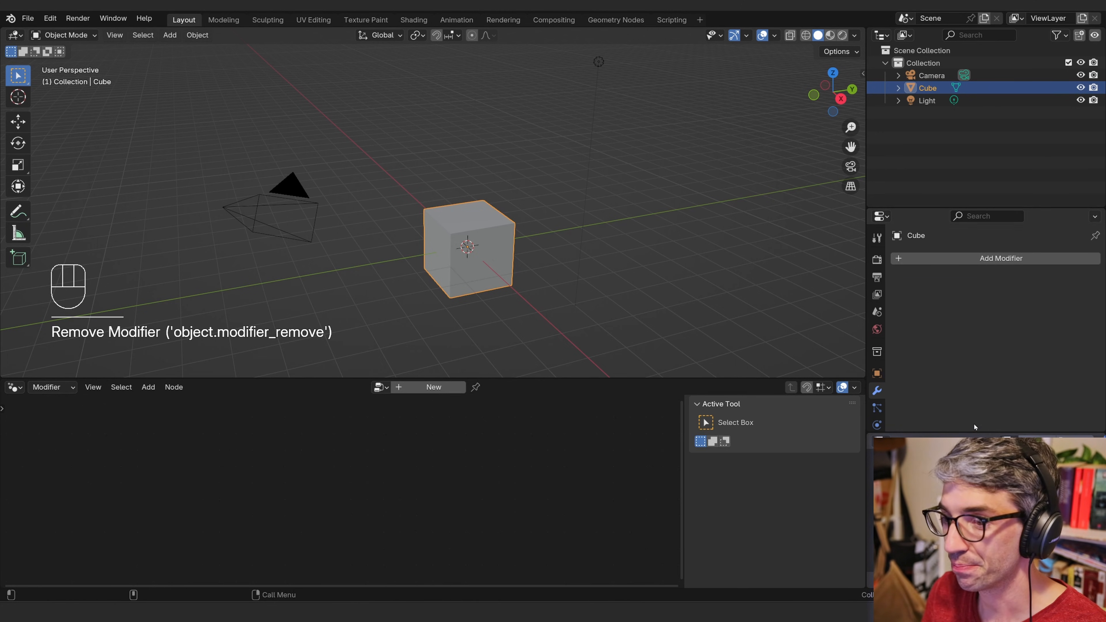
- Hide the node editor's sidebar and add a Geometry Nodes modifier with a new node group to the cube
{"action": "key", "text": "n"}
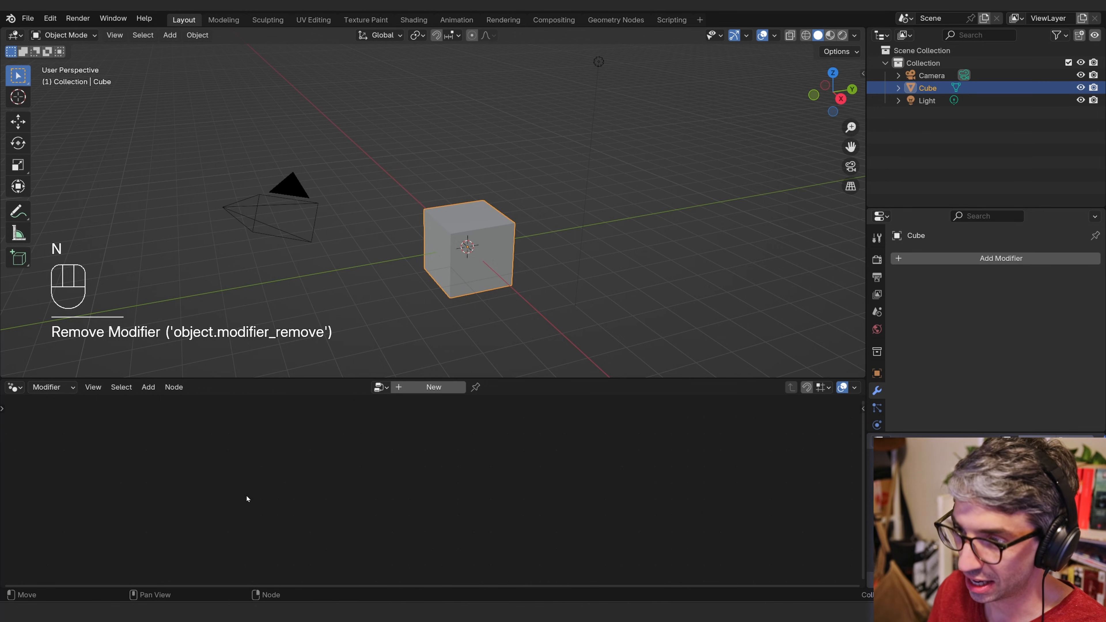
{"action": "left_click", "coordinate": [1008, 260]}
{"action": "left_click", "coordinate": [970, 277]}
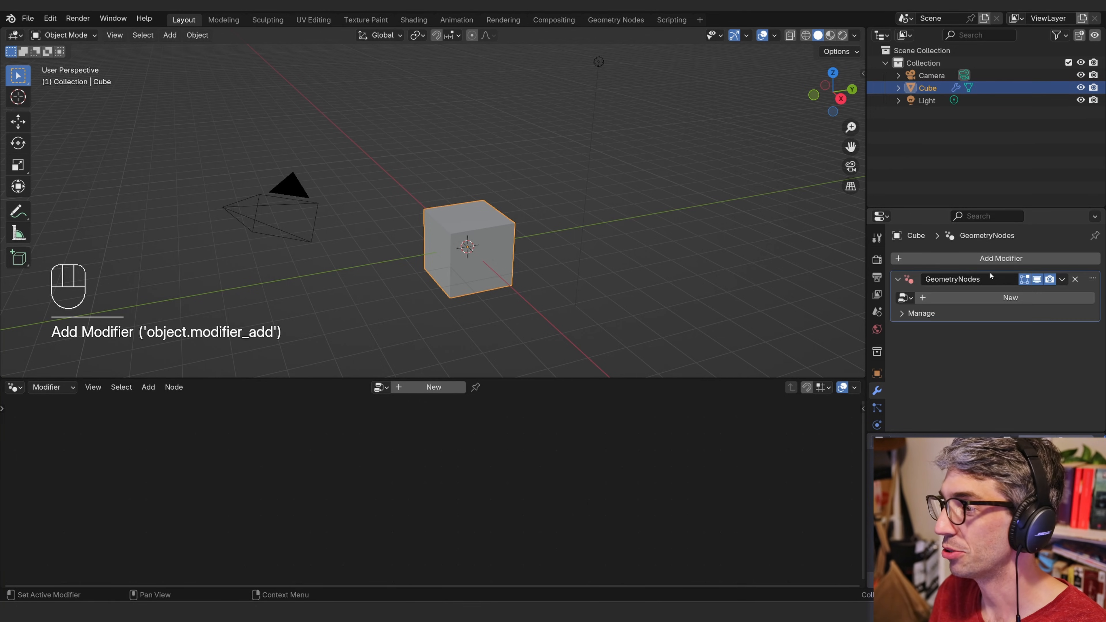
{"action": "left_click", "coordinate": [1003, 299]}
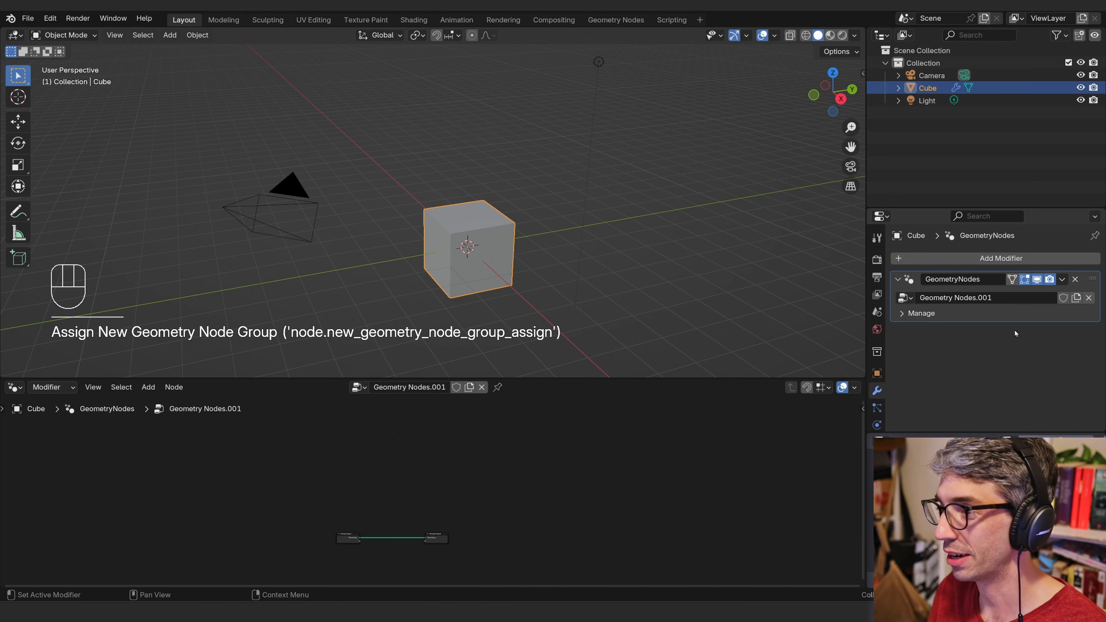
- Rename the new node group as Lego Generator and choose it as the cube modifier's node group
{"action": "scroll", "coordinate": [345, 499], "scroll_direction": "up", "scroll_amount": 4}
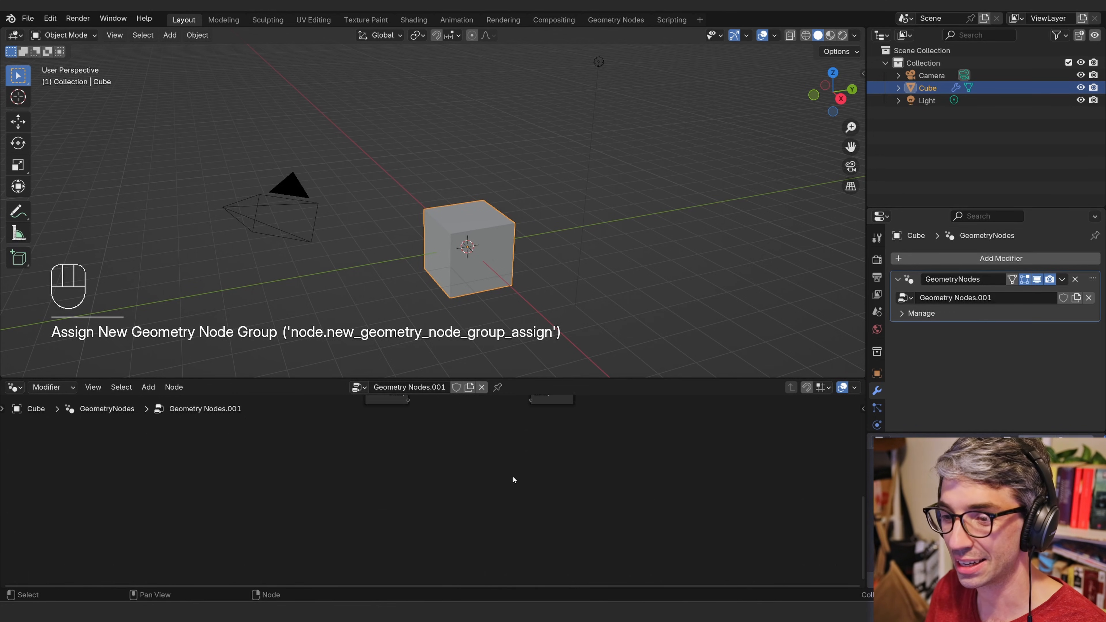
{"action": "left_click", "coordinate": [427, 389]}
{"action": "type", "text": "Lego Generator"}
{"action": "key", "text": "Return"}
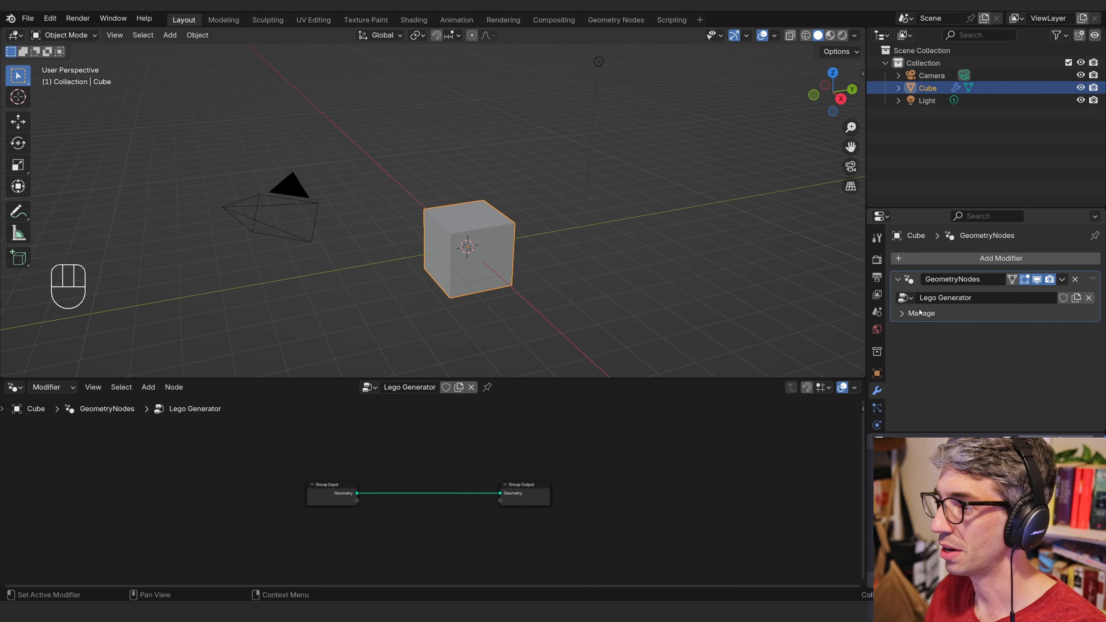
{"action": "middle_click_drag", "start_coordinate": [404, 495], "coordinate": [501, 486]}
{"action": "left_click", "coordinate": [905, 298]}
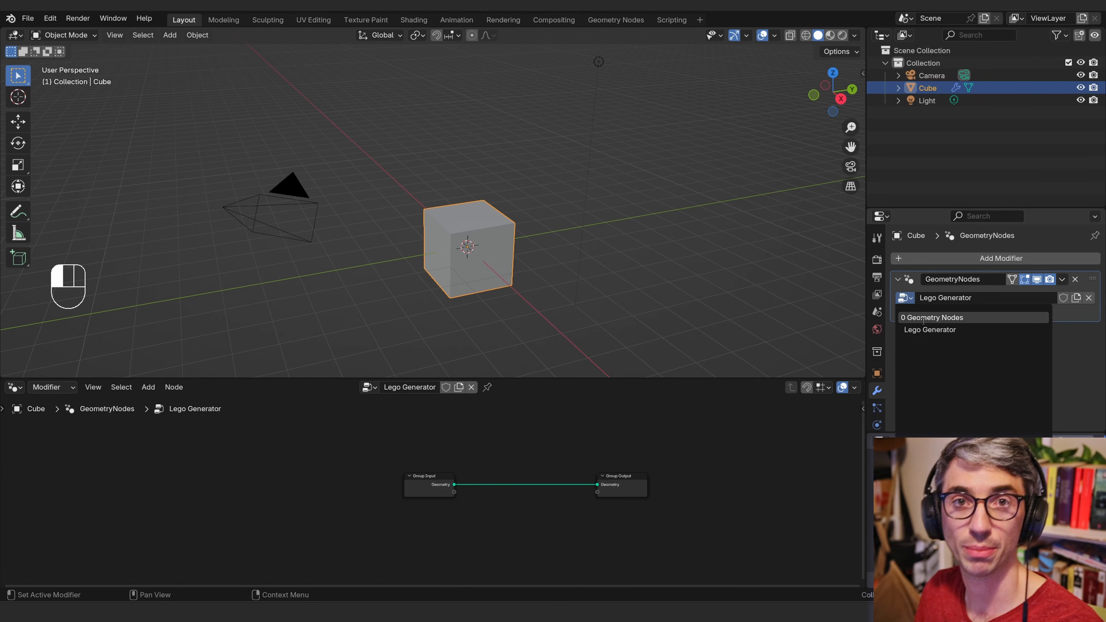
{"action": "left_click", "coordinate": [934, 335]}
- Space out the Group Input and Group Output nodes and disconnect the Geometry link between them
{"action": "left_click", "coordinate": [383, 500]}
{"action": "left_click_drag", "start_coordinate": [383, 500], "coordinate": [239, 489]}
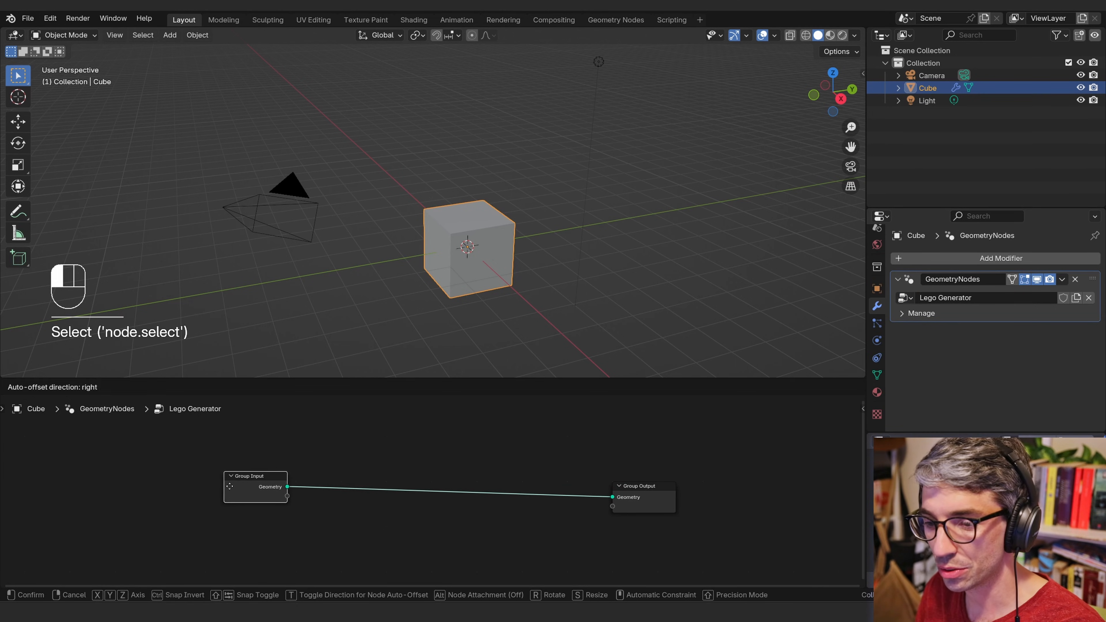
{"action": "left_click_drag", "start_coordinate": [612, 497], "coordinate": [399, 497]}
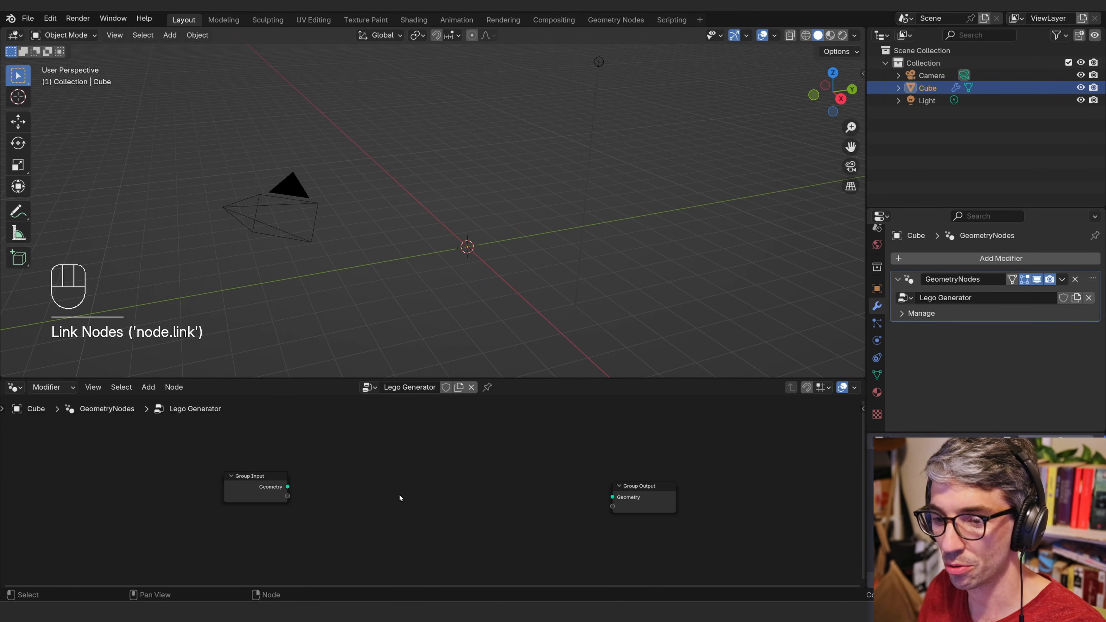
{"action": "middle_click_drag", "start_coordinate": [644, 515], "coordinate": [699, 521]}
{"action": "left_click_drag", "start_coordinate": [693, 496], "coordinate": [687, 474]}
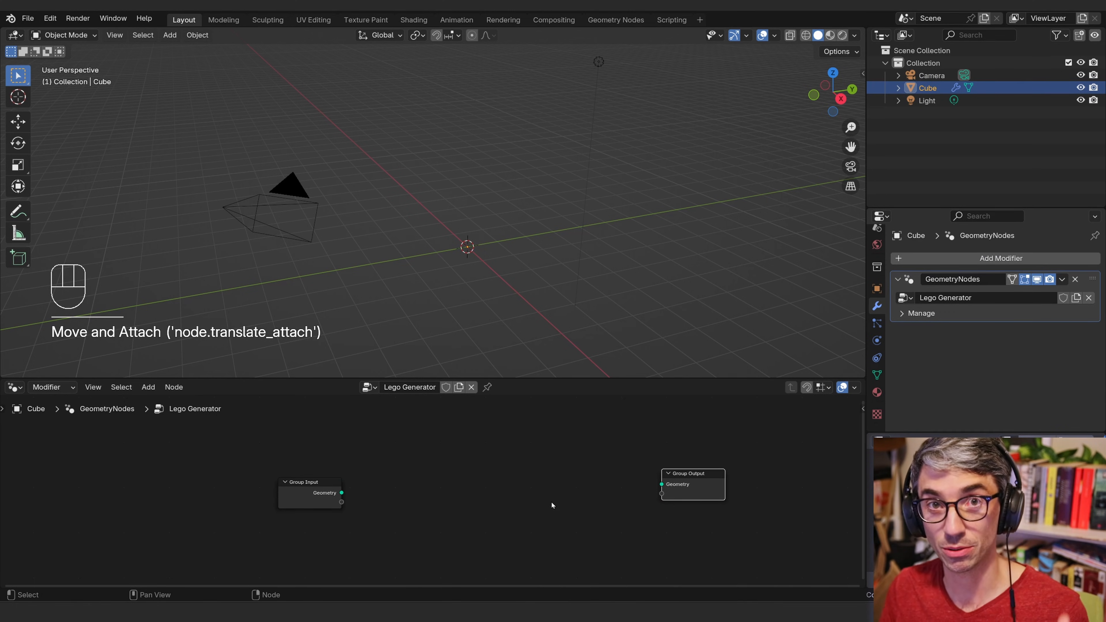
- Try routing the Group Input geometry through a Geometry to Instance node and delete that node
{"action": "left_click_drag", "start_coordinate": [338, 495], "coordinate": [657, 488]}
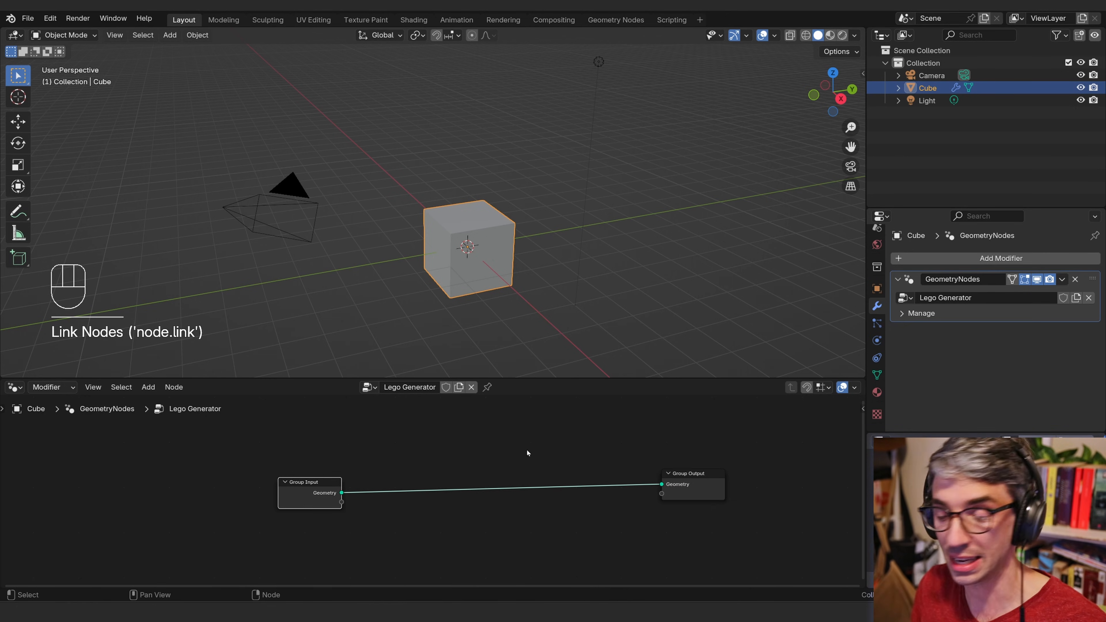
{"action": "left_click_drag", "start_coordinate": [662, 485], "coordinate": [540, 501]}
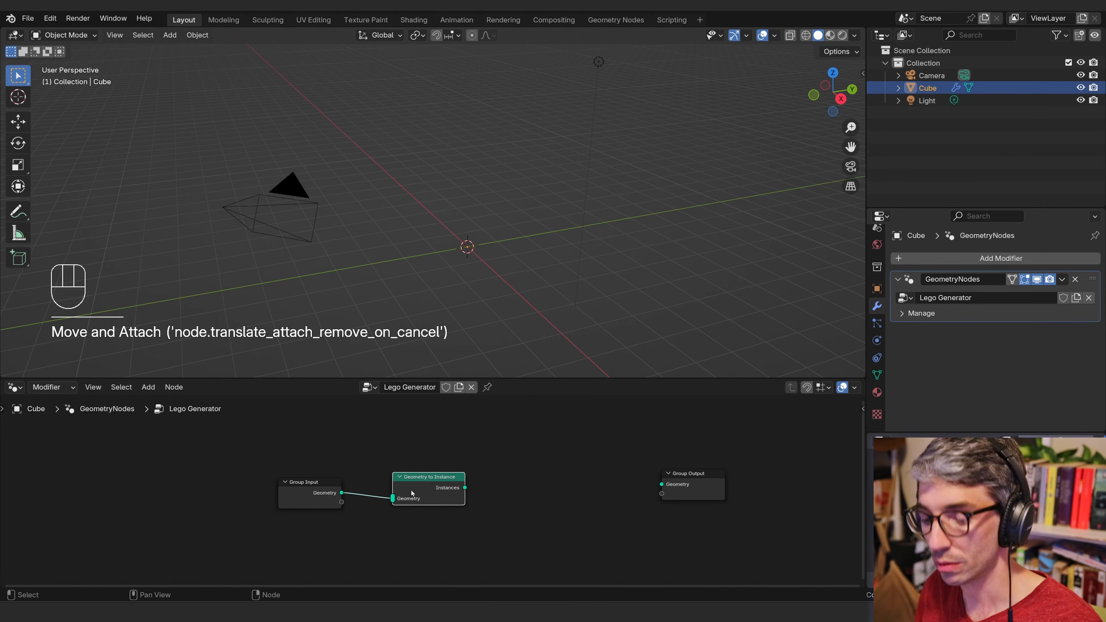
{"action": "key", "text": "x"}
- Add a Cube mesh primitive node and connect its Mesh output to the Group Output's Geometry input
{"action": "middle_click_drag", "start_coordinate": [503, 435], "coordinate": [491, 434]}
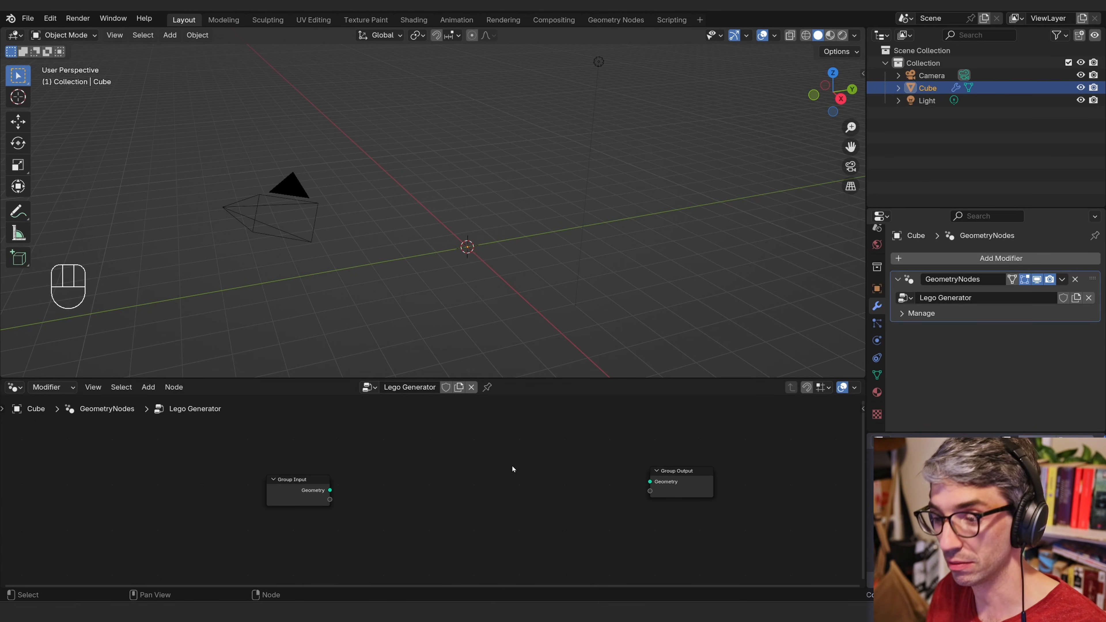
{"action": "key", "text": "shift+a"}
{"action": "mouse_move", "coordinate": [425, 347]}
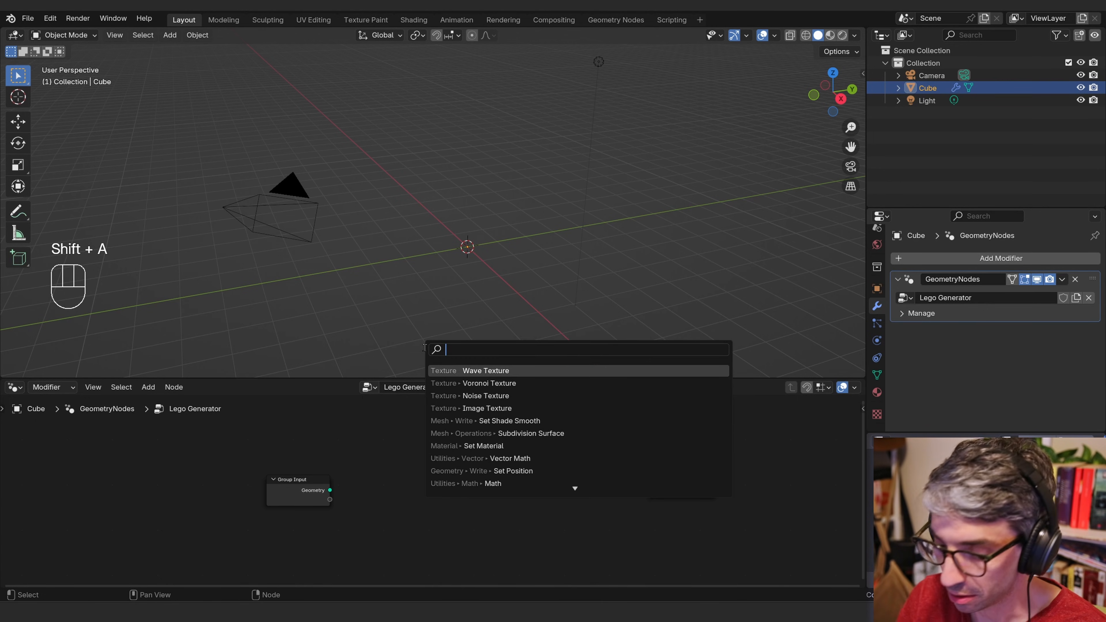
{"action": "type", "text": "cub"}
{"action": "key", "text": "Return"}
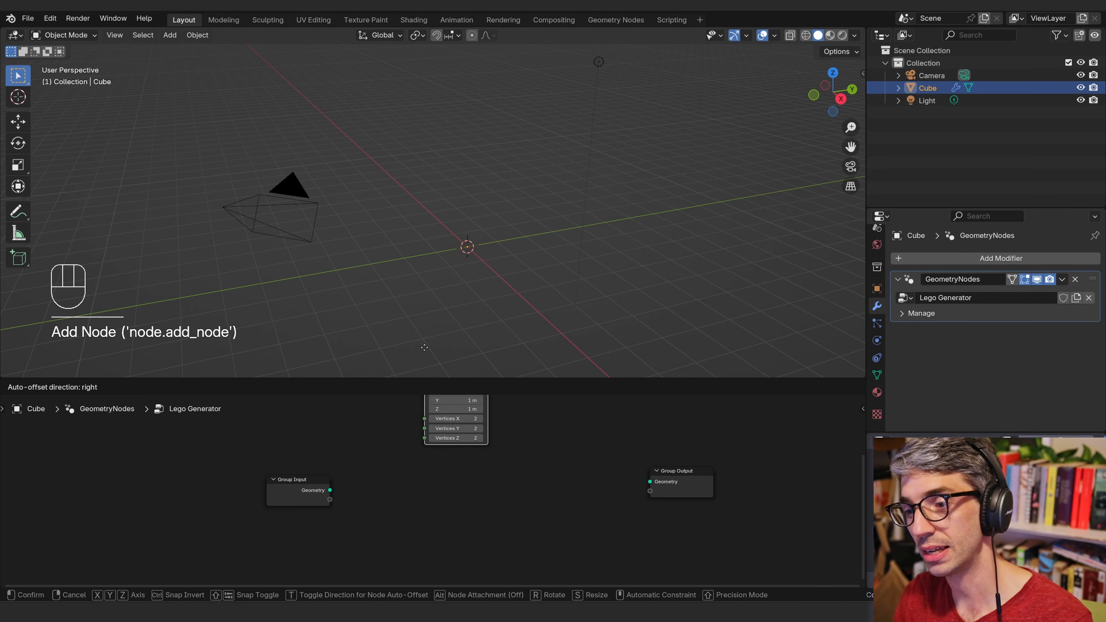
{"action": "left_click", "coordinate": [418, 428]}
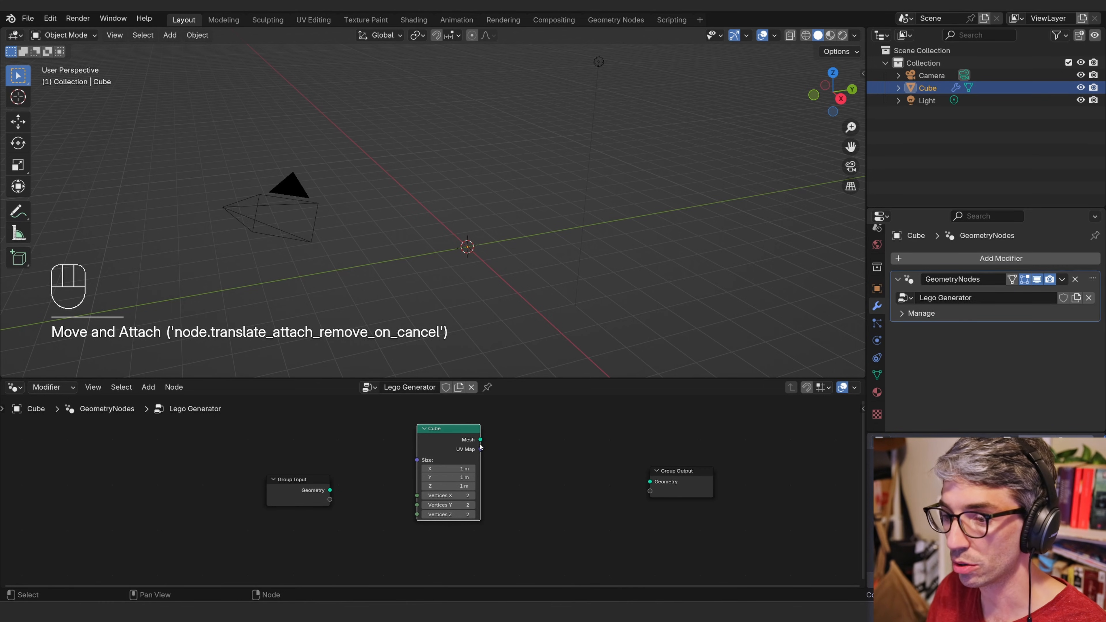
{"action": "left_click_drag", "start_coordinate": [481, 441], "coordinate": [707, 489]}
{"action": "left_click", "coordinate": [697, 499]}
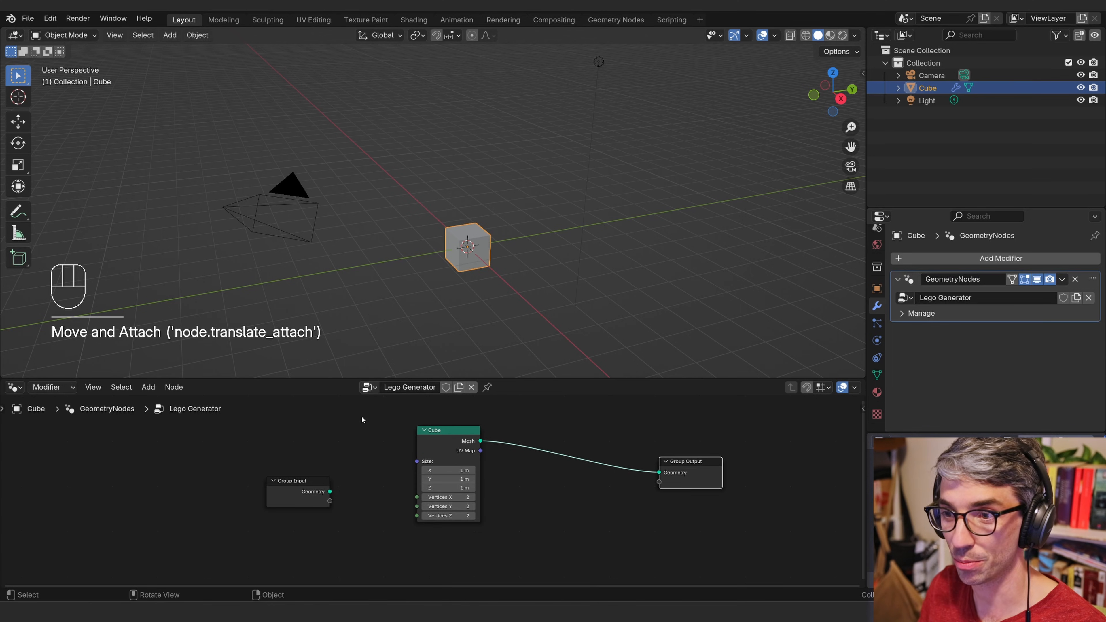
- Move the Cube node lower in the node tree, leaving free space above it
{"action": "scroll", "coordinate": [452, 480], "scroll_direction": "up", "scroll_amount": 2}
{"action": "middle_click_drag", "start_coordinate": [601, 497], "coordinate": [465, 475]}
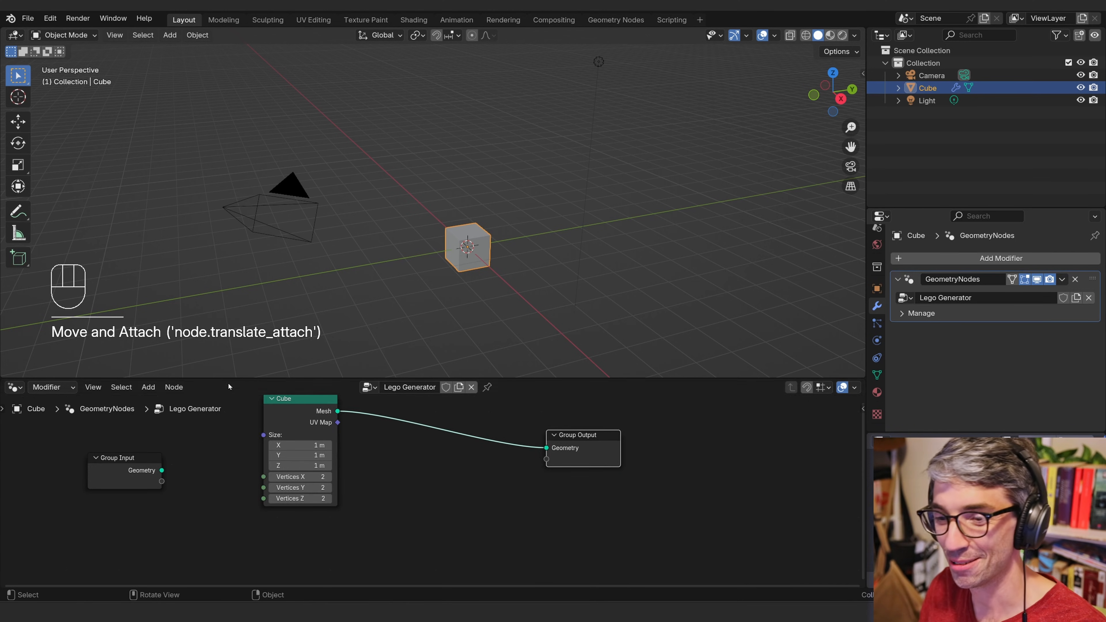
{"action": "left_click_drag", "start_coordinate": [292, 423], "coordinate": [304, 469]}
{"action": "middle_click_drag", "start_coordinate": [303, 469], "coordinate": [429, 431]}
{"action": "left_click_drag", "start_coordinate": [444, 400], "coordinate": [404, 487]}
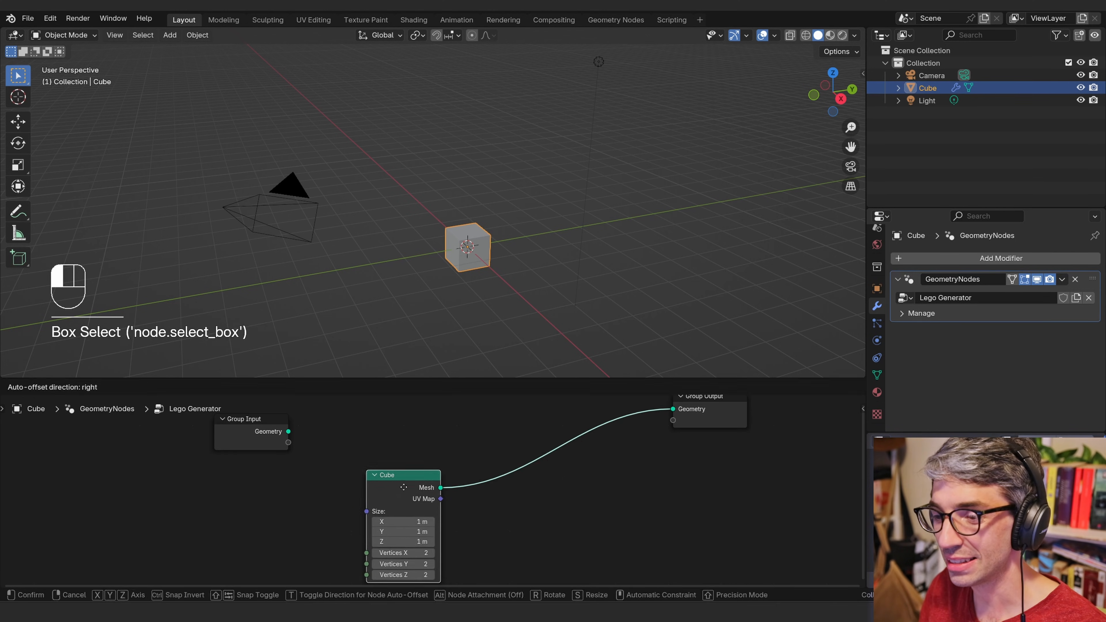
{"action": "left_click", "coordinate": [404, 487]}
- Add a Cylinder mesh primitive node above the Cube node
{"action": "key", "text": "shift+a"}
{"action": "type", "text": "c"}
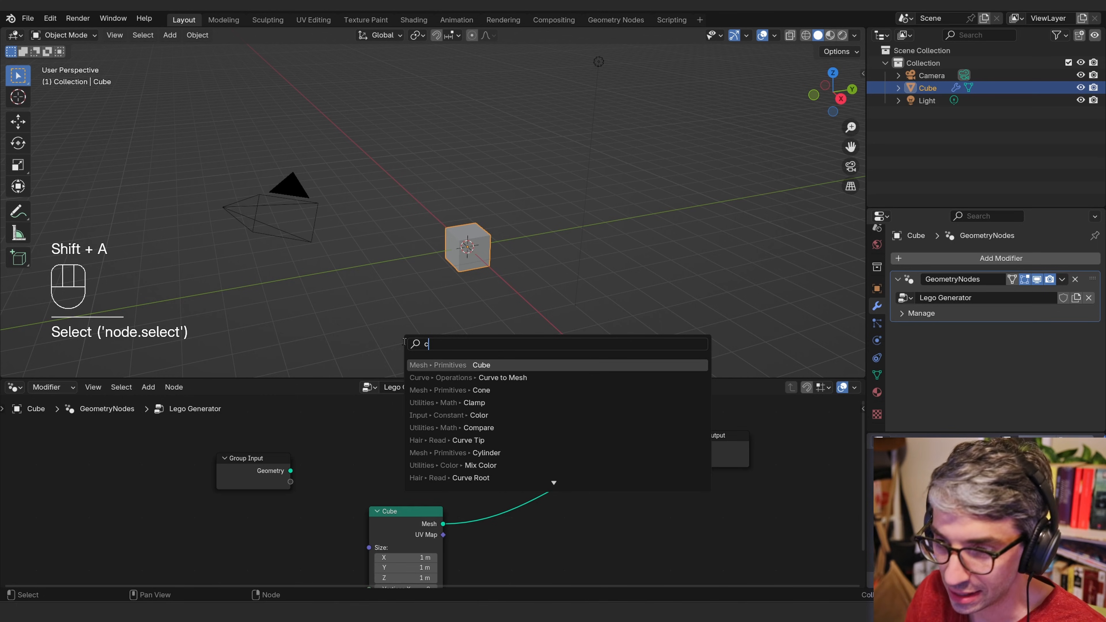
{"action": "type", "text": "yl"}
{"action": "key", "text": "Return"}
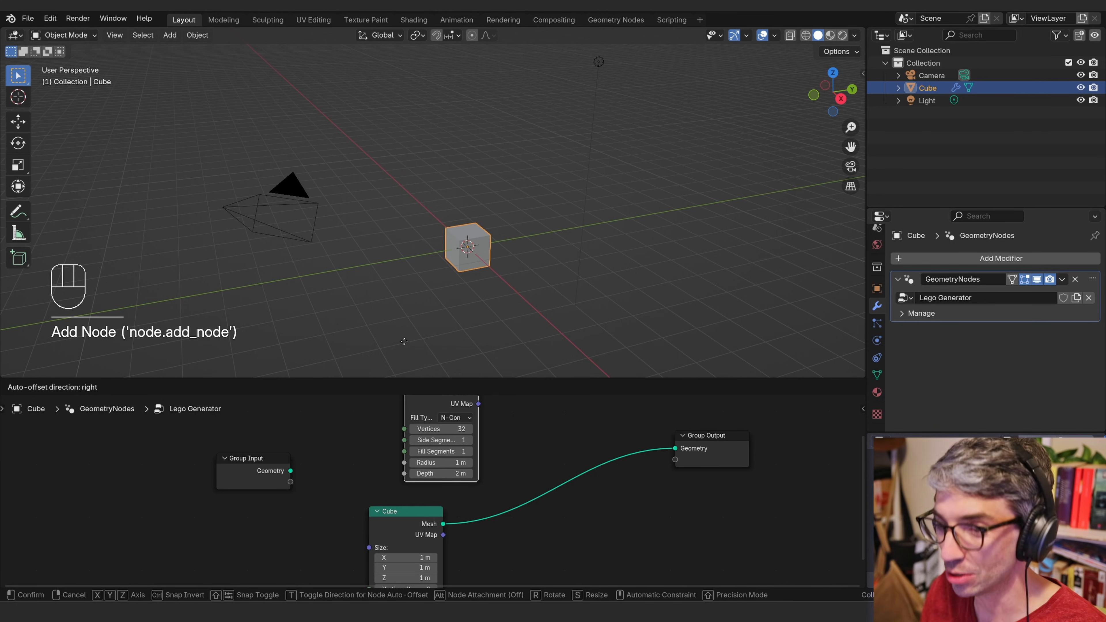
{"action": "left_click", "coordinate": [383, 388]}
{"action": "scroll", "coordinate": [551, 498], "scroll_direction": "down", "scroll_amount": 2}
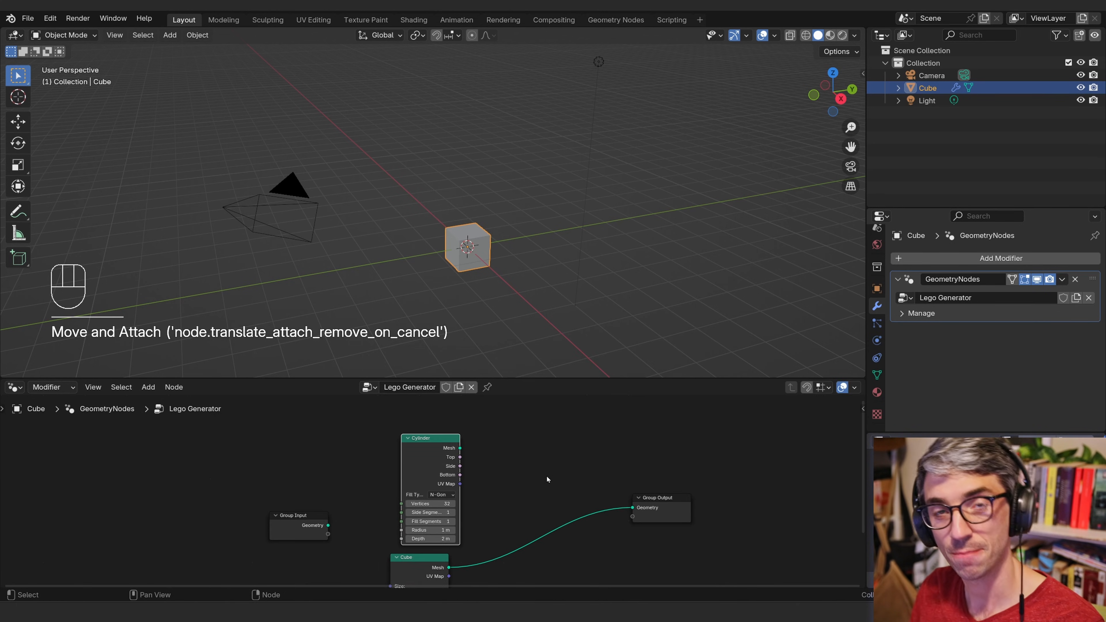
{"action": "key", "text": "shift+a"}
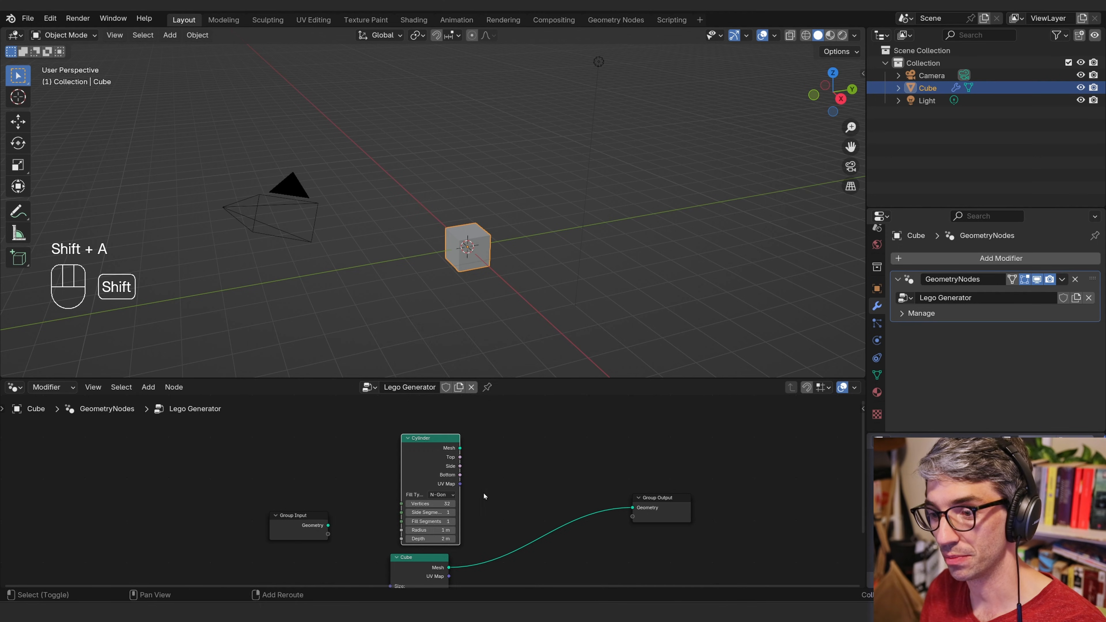
{"action": "key", "text": "shift+a"}
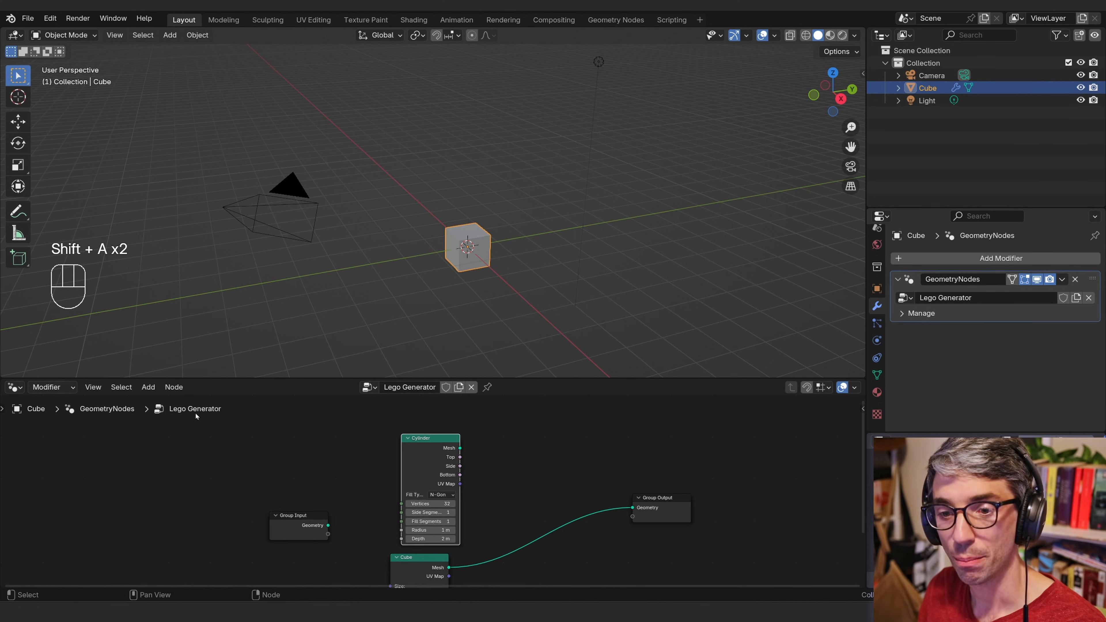
{"action": "left_click", "coordinate": [147, 388]}
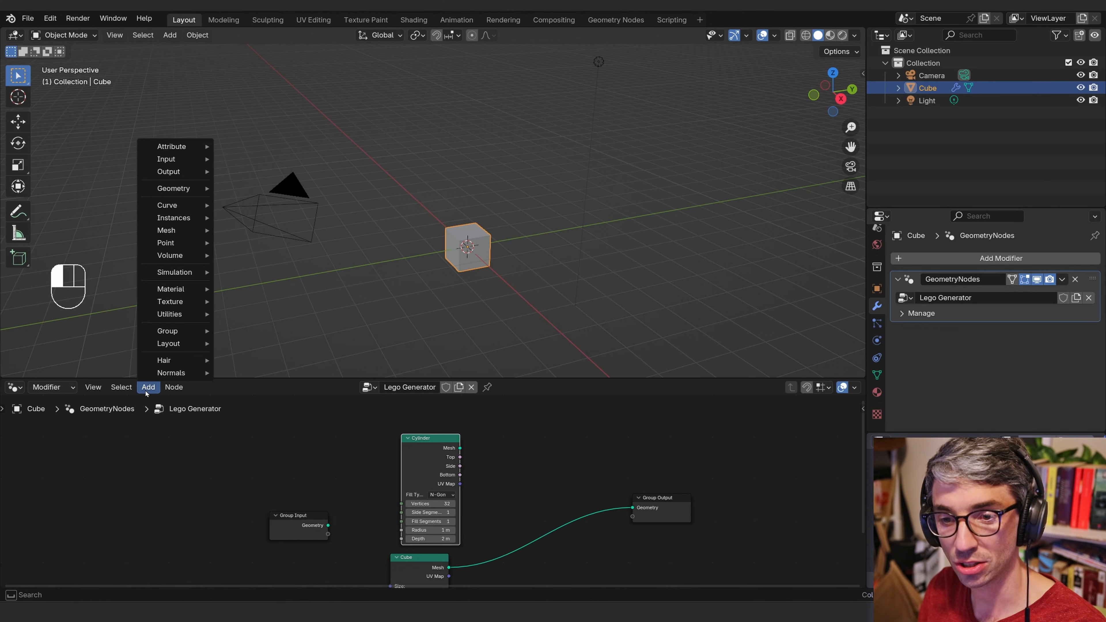
{"action": "mouse_move", "coordinate": [184, 193]}
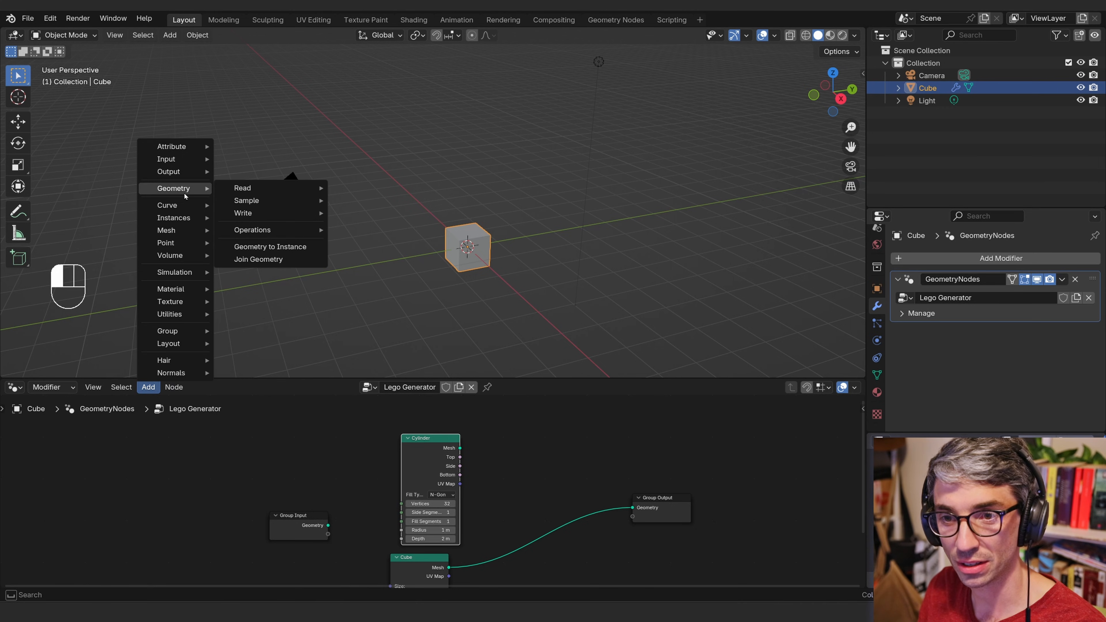
{"action": "left_click", "coordinate": [595, 463]}
{"action": "key", "text": "shift+a"}
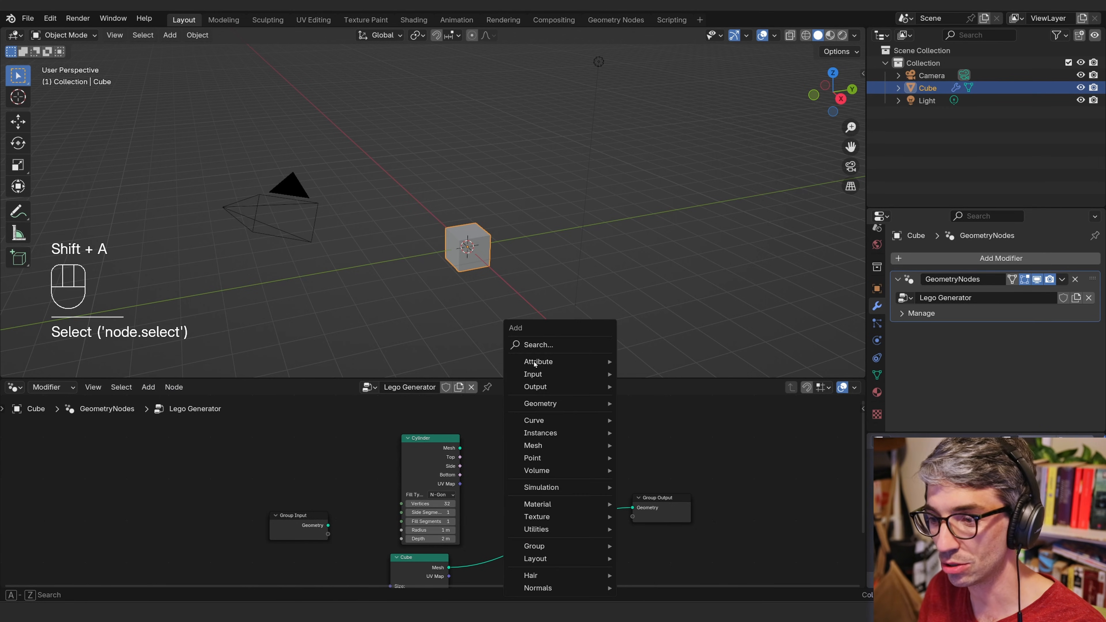
{"action": "left_click", "coordinate": [546, 345]}
{"action": "key", "text": "Escape"}
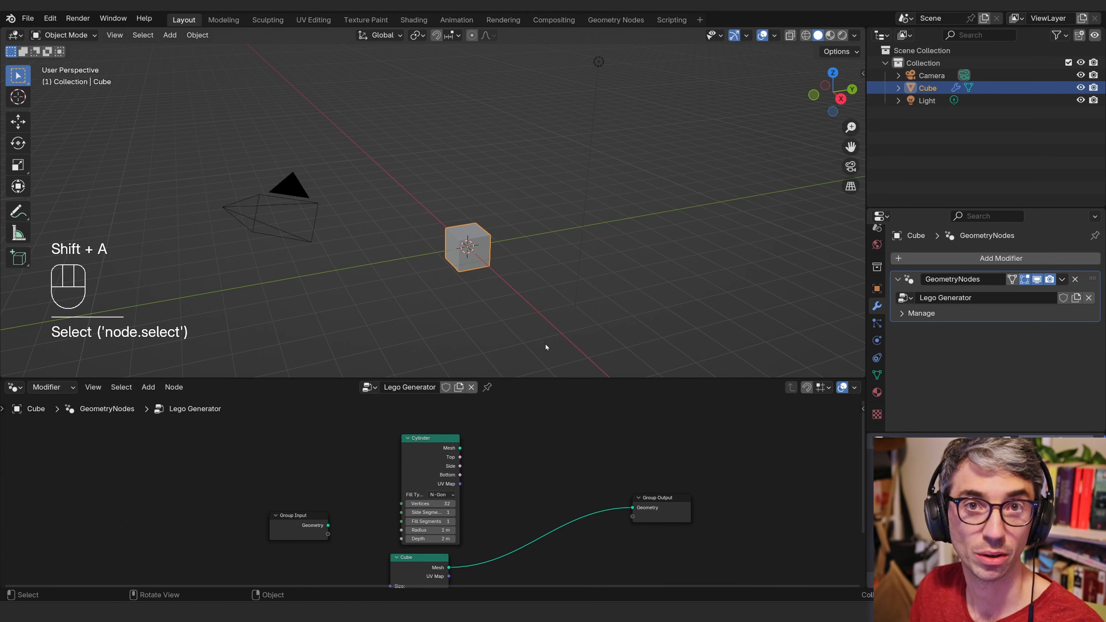
{"action": "left_click_drag", "start_coordinate": [440, 439], "coordinate": [431, 435]}
{"action": "key", "text": "shift+a"}
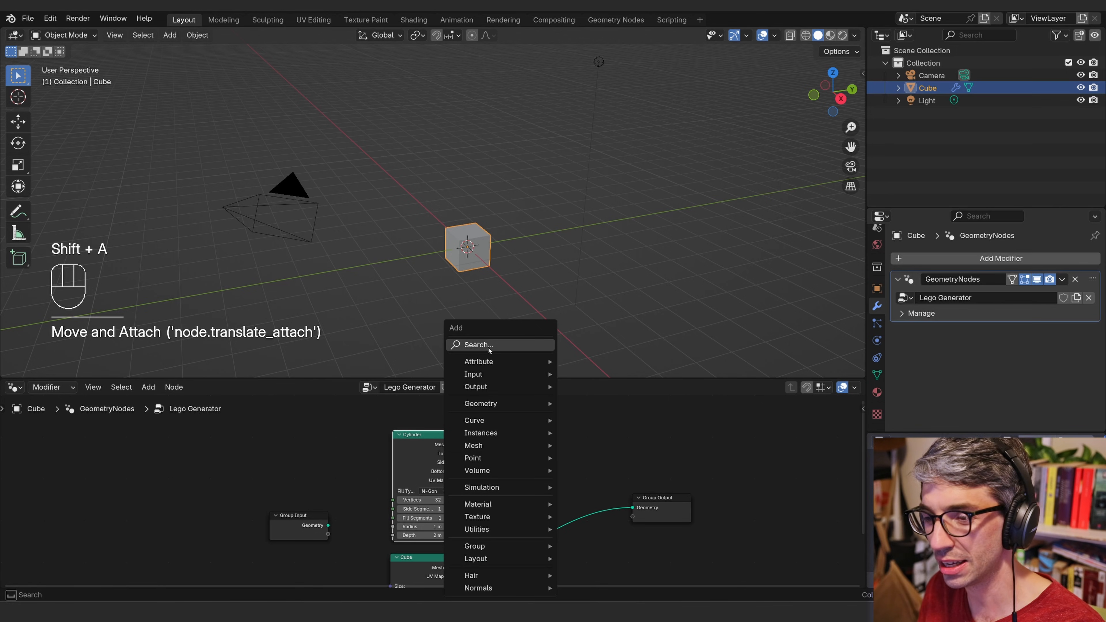
{"action": "mouse_move", "coordinate": [493, 406]}
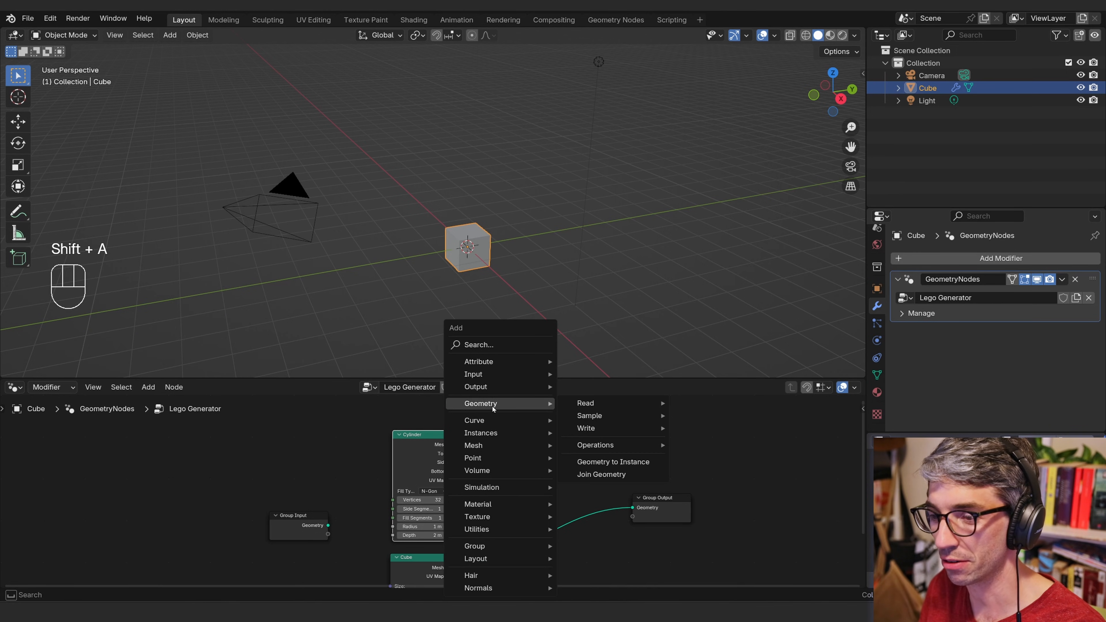
{"action": "mouse_move", "coordinate": [492, 445]}
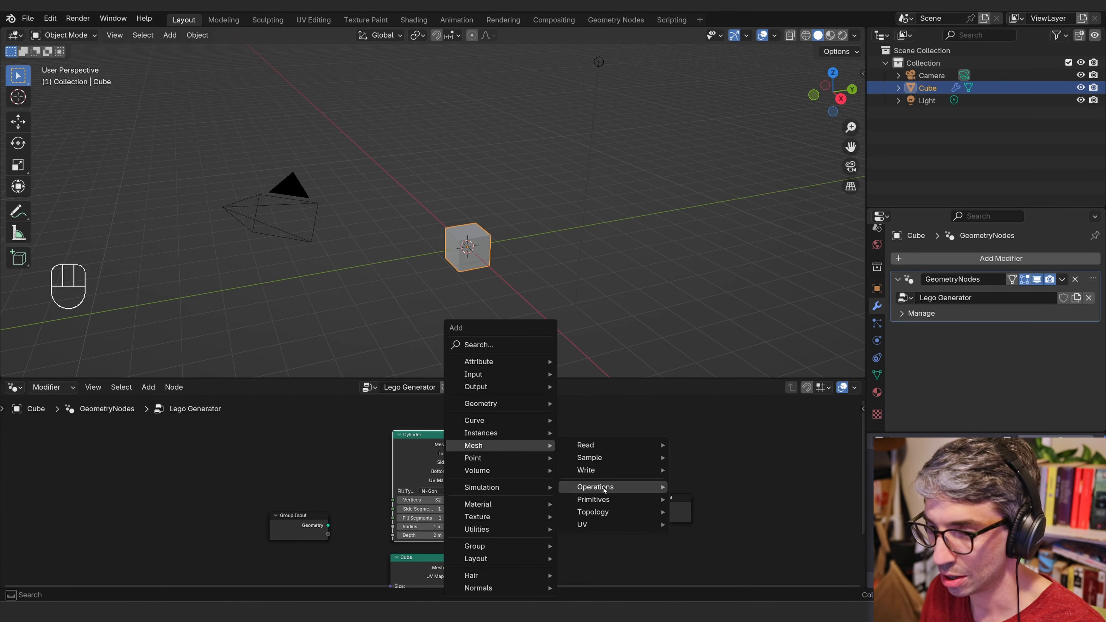
{"action": "mouse_move", "coordinate": [610, 499]}
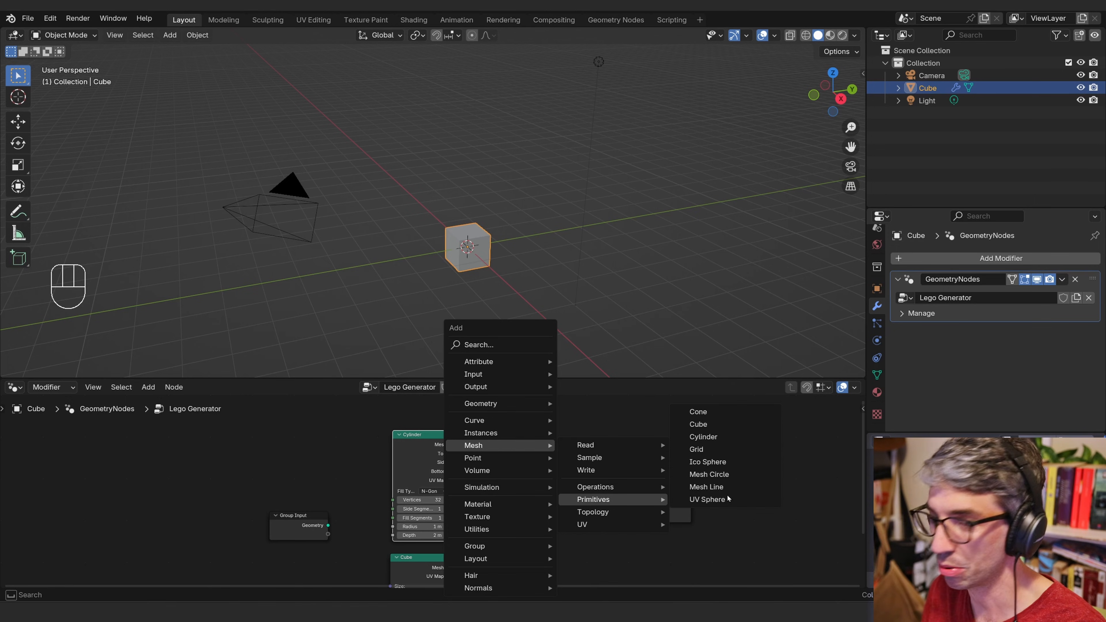
{"action": "key", "text": "Escape"}
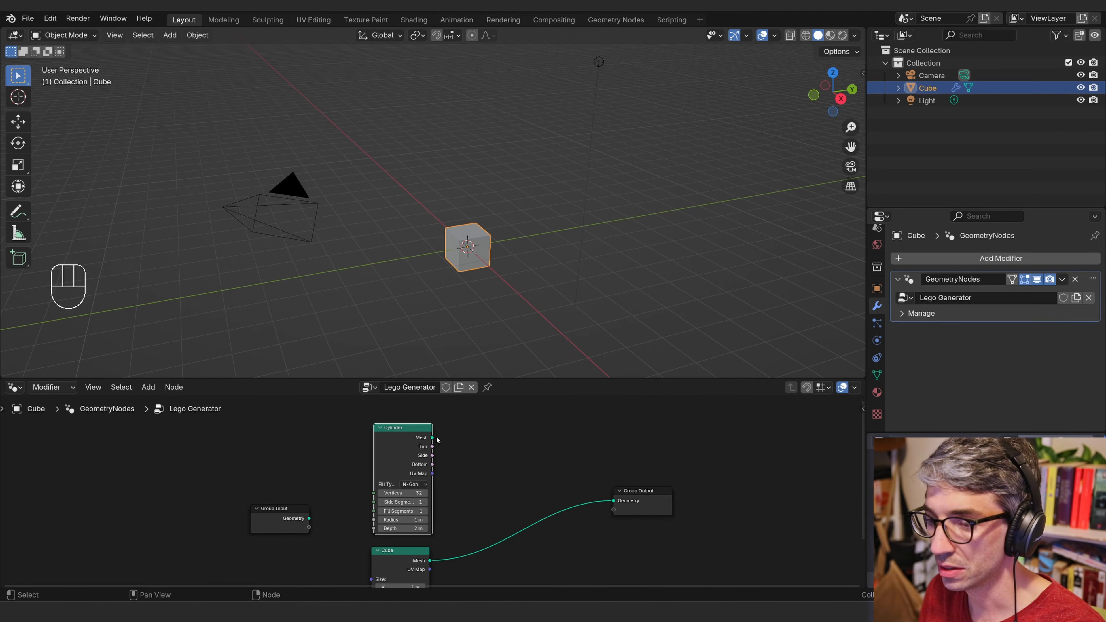
- Connect the Cylinder's Mesh output to the Group Output's Geometry input in place of the Cube link
{"action": "left_click_drag", "start_coordinate": [432, 437], "coordinate": [631, 514]}
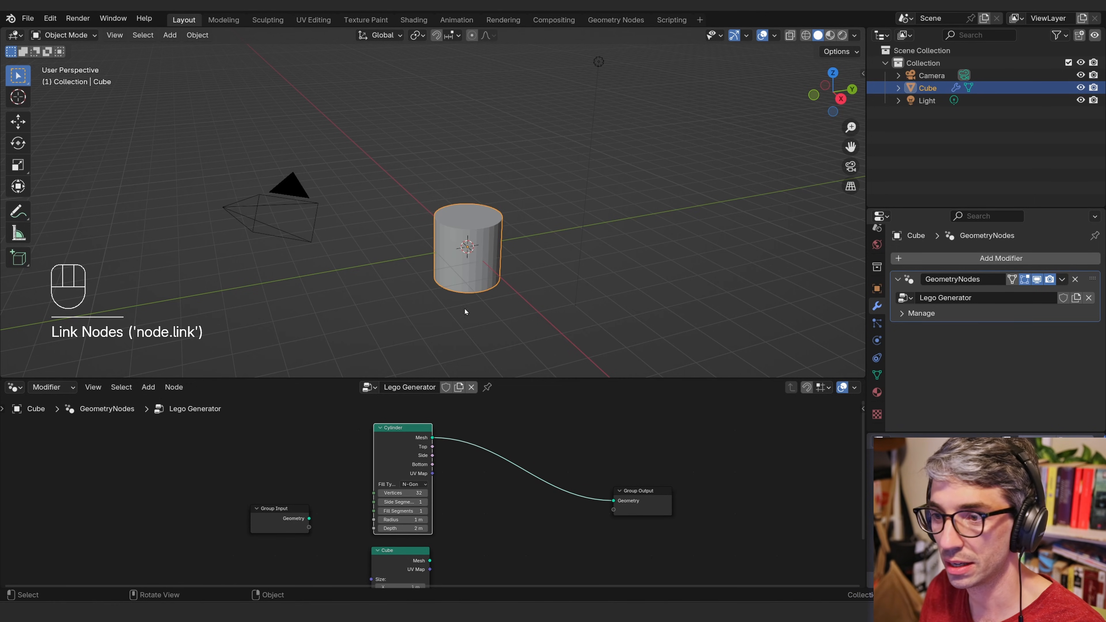
{"action": "left_click", "coordinate": [489, 495]}
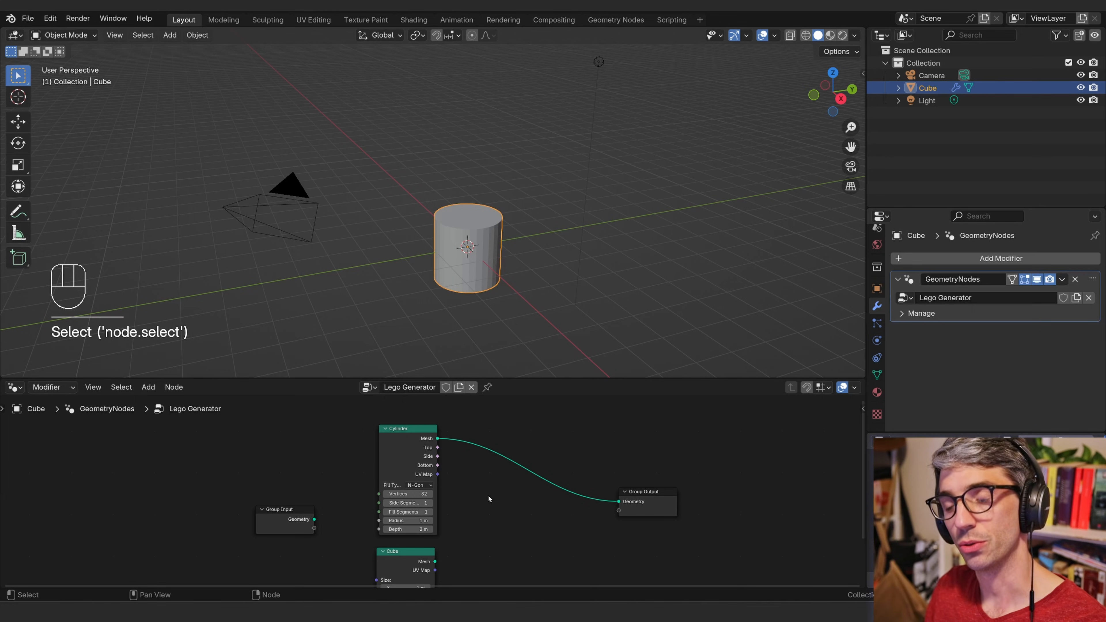
- Add a Join Geometry node between the mesh primitives and the Group Output
{"action": "key", "text": "shift+a"}
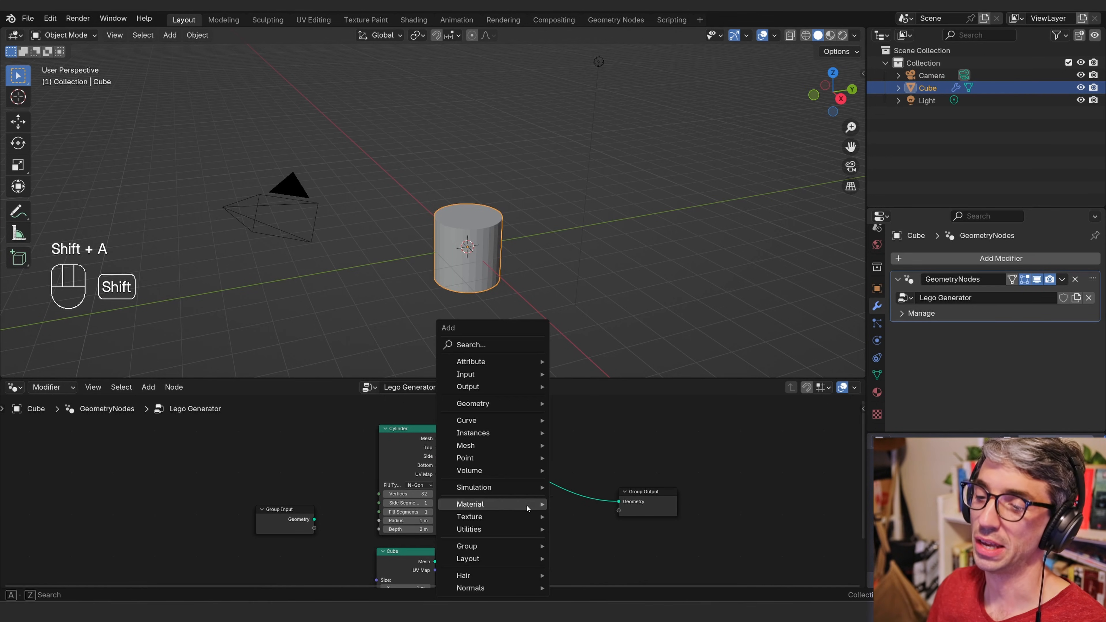
{"action": "left_click", "coordinate": [488, 344]}
{"action": "type", "text": "join"}
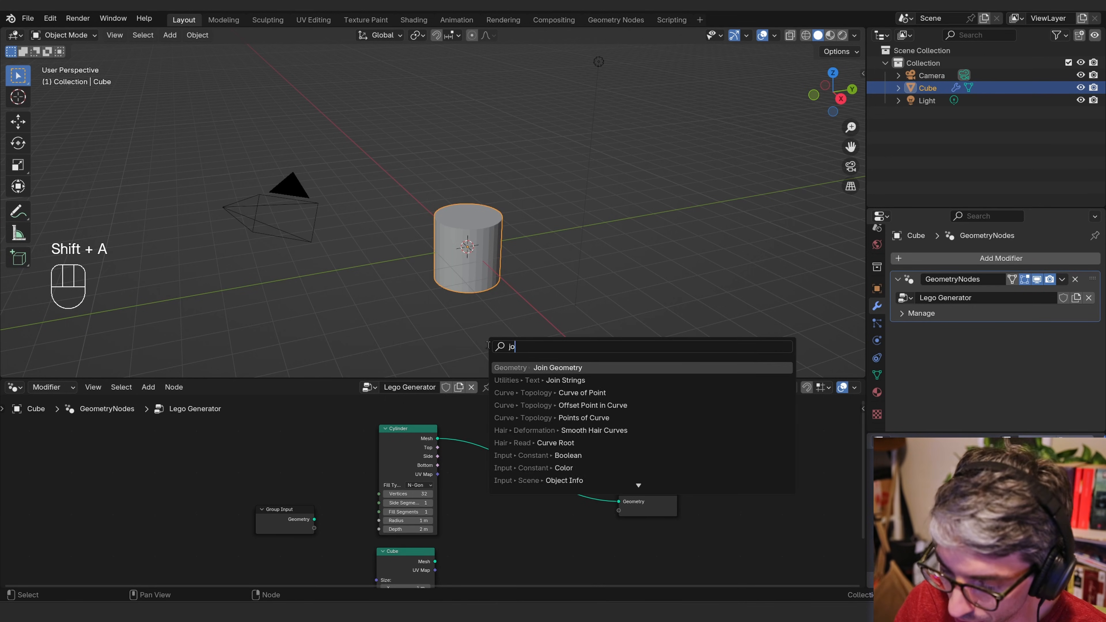
{"action": "key", "text": "Return"}
{"action": "left_click", "coordinate": [511, 514]}
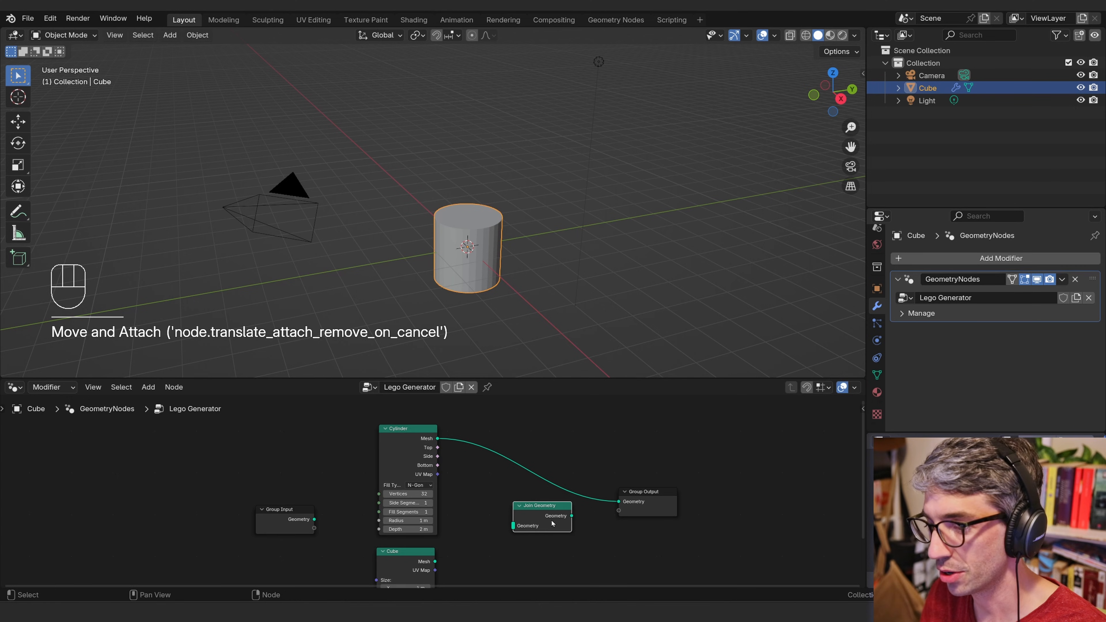
- Connect the Cylinder and Cube meshes to Join Geometry, link its output to the Group Output, and move the Group Output slightly away
{"action": "middle_click_drag", "start_coordinate": [476, 548], "coordinate": [489, 537]}
{"action": "left_click_drag", "start_coordinate": [446, 551], "coordinate": [524, 515]}
{"action": "left_click_drag", "start_coordinate": [451, 431], "coordinate": [630, 507]}
{"action": "middle_click_drag", "start_coordinate": [637, 565], "coordinate": [700, 516]}
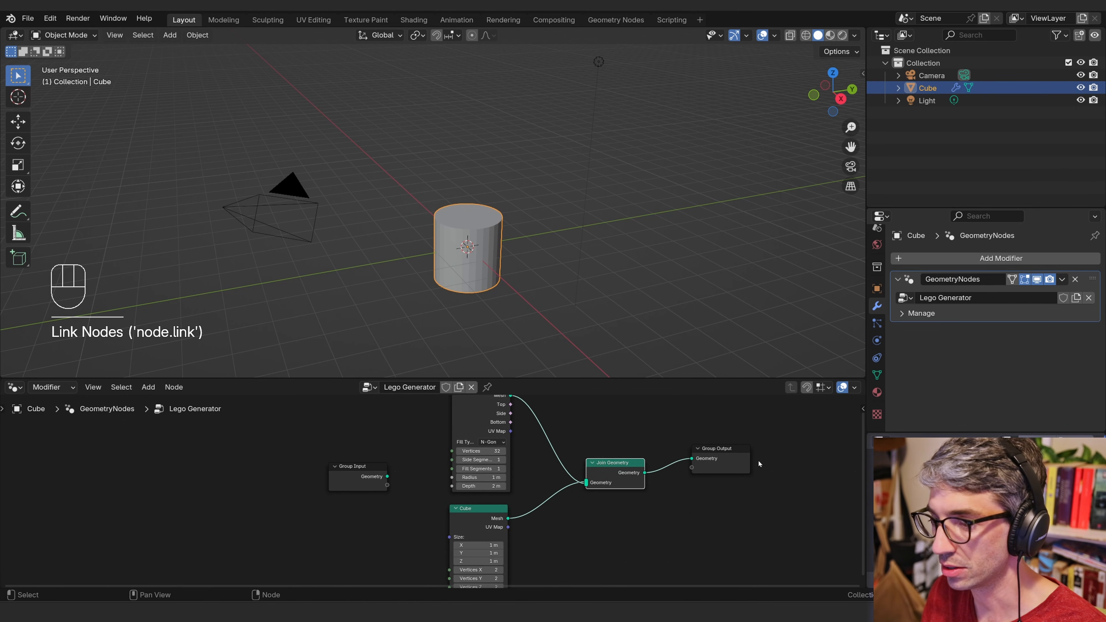
{"action": "left_click_drag", "start_coordinate": [729, 464], "coordinate": [744, 466]}
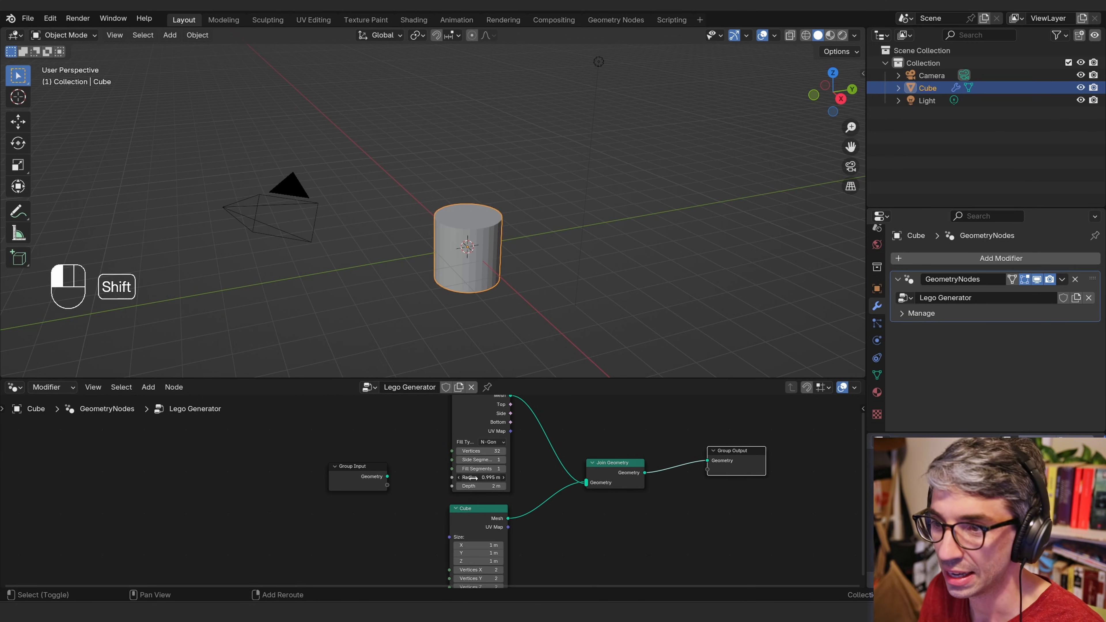
- Reduce the Cylinder node's radius to about 0.324 m so the stud is narrower than the cube
{"action": "left_click_drag", "start_coordinate": [479, 477], "coordinate": [463, 477], "text": "shift"}
{"action": "scroll", "coordinate": [425, 203], "scroll_direction": "up", "scroll_amount": 4}
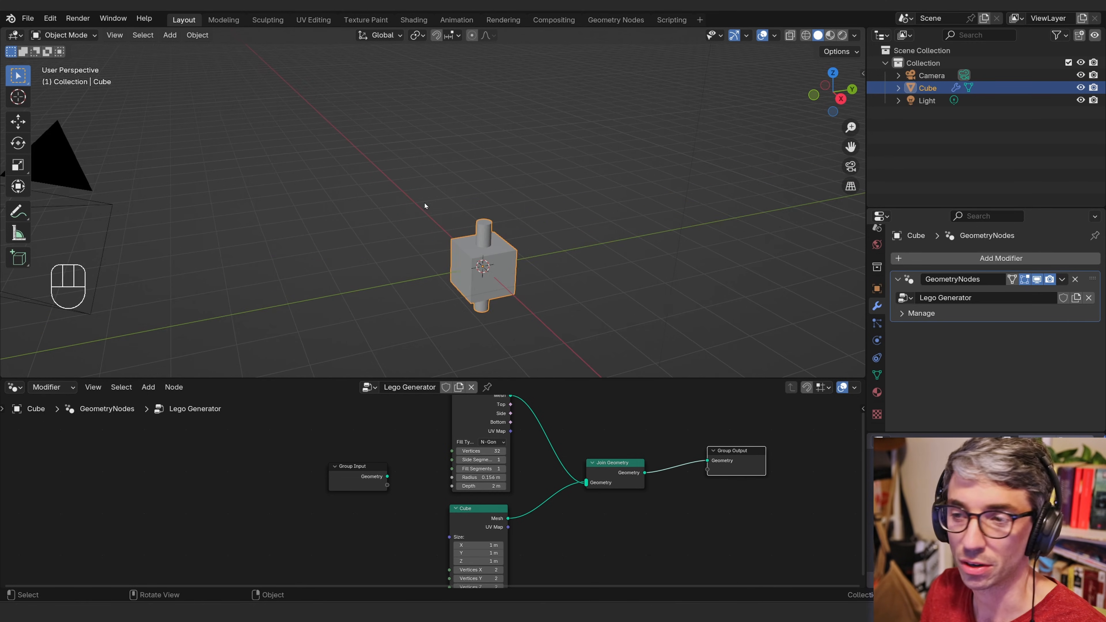
{"action": "middle_click_drag", "start_coordinate": [604, 248], "coordinate": [462, 188], "text": "shift"}
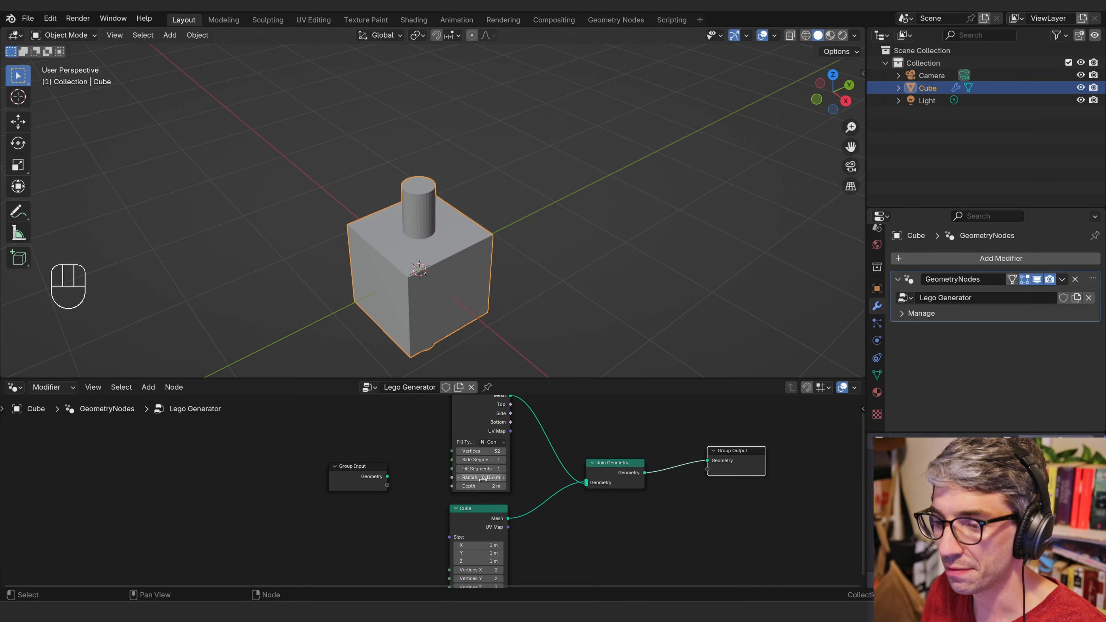
{"action": "left_click_drag", "start_coordinate": [484, 477], "coordinate": [490, 476], "text": "shift"}
{"action": "middle_click_drag", "start_coordinate": [500, 216], "coordinate": [435, 353]}
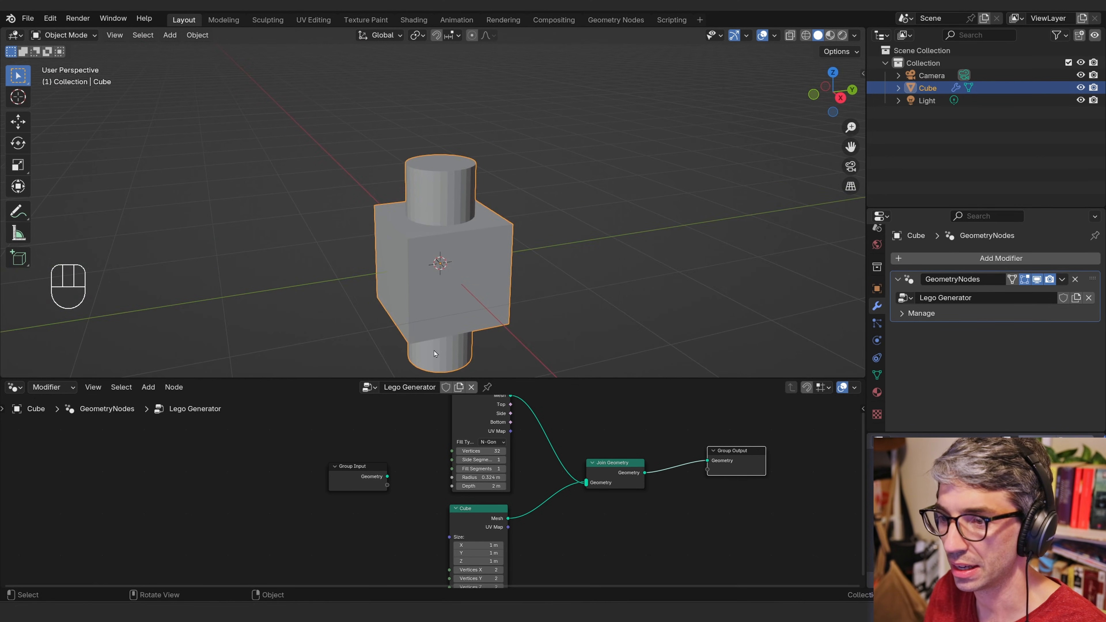
- Reduce the Cylinder node's depth to about 1.15 m so it protrudes only slightly from the cube
{"action": "middle_click_drag", "start_coordinate": [482, 178], "coordinate": [546, 229]}
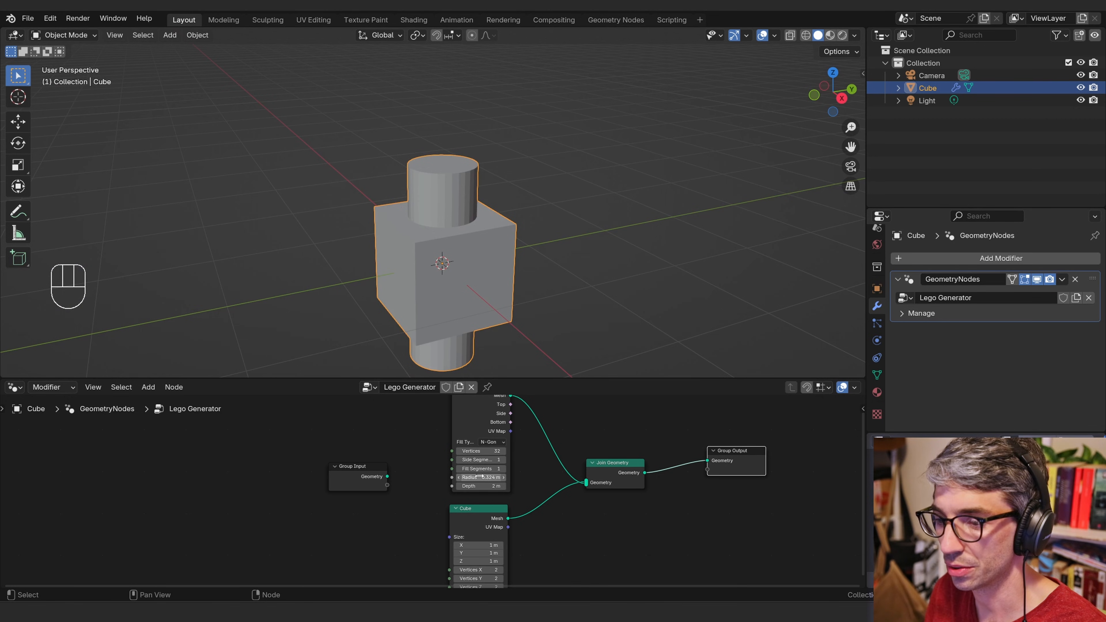
{"action": "left_click_drag", "start_coordinate": [482, 485], "coordinate": [469, 486], "text": "shift"}
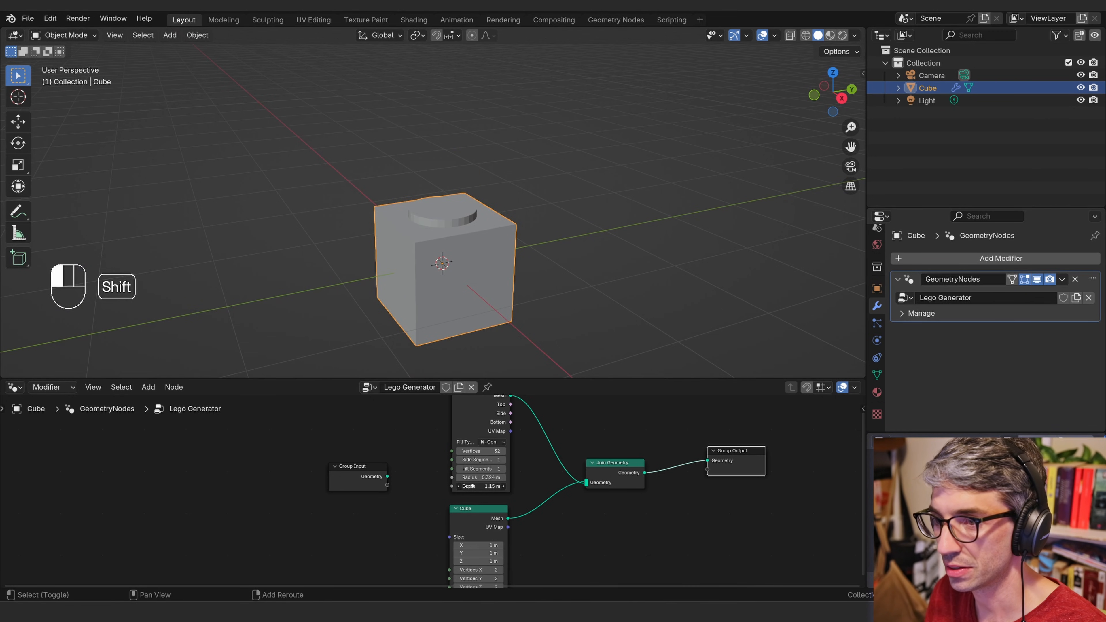
{"action": "middle_click_drag", "start_coordinate": [522, 296], "coordinate": [529, 323]}
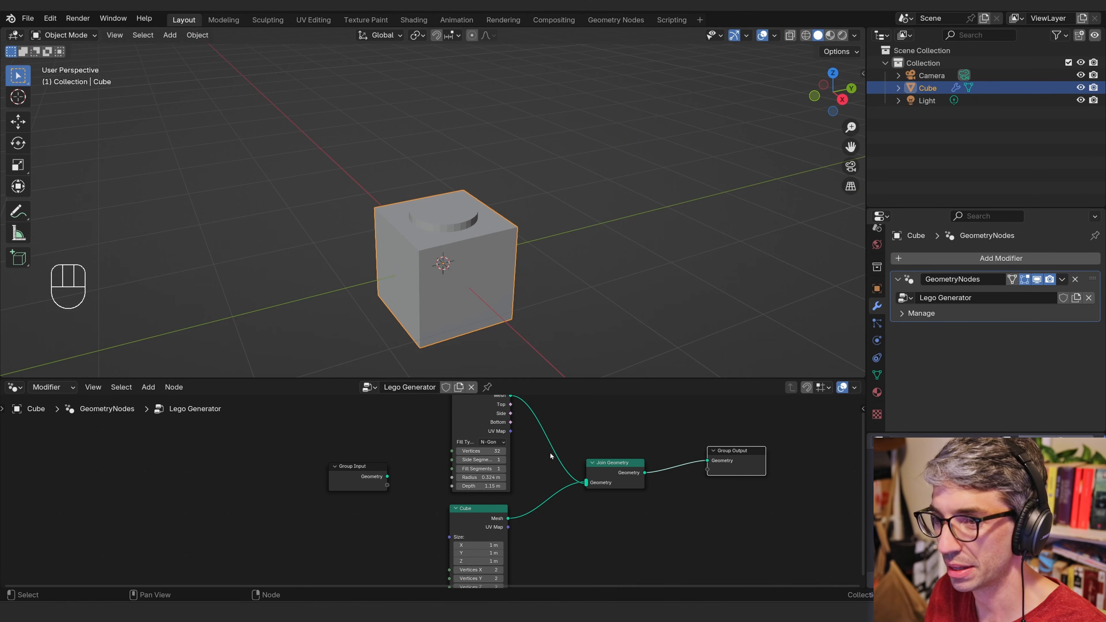
- Set the Cube node's Z size to 0.5 m
{"action": "middle_click_drag", "start_coordinate": [555, 553], "coordinate": [552, 487]}
{"action": "left_click_drag", "start_coordinate": [474, 495], "coordinate": [464, 500], "text": "shift"}
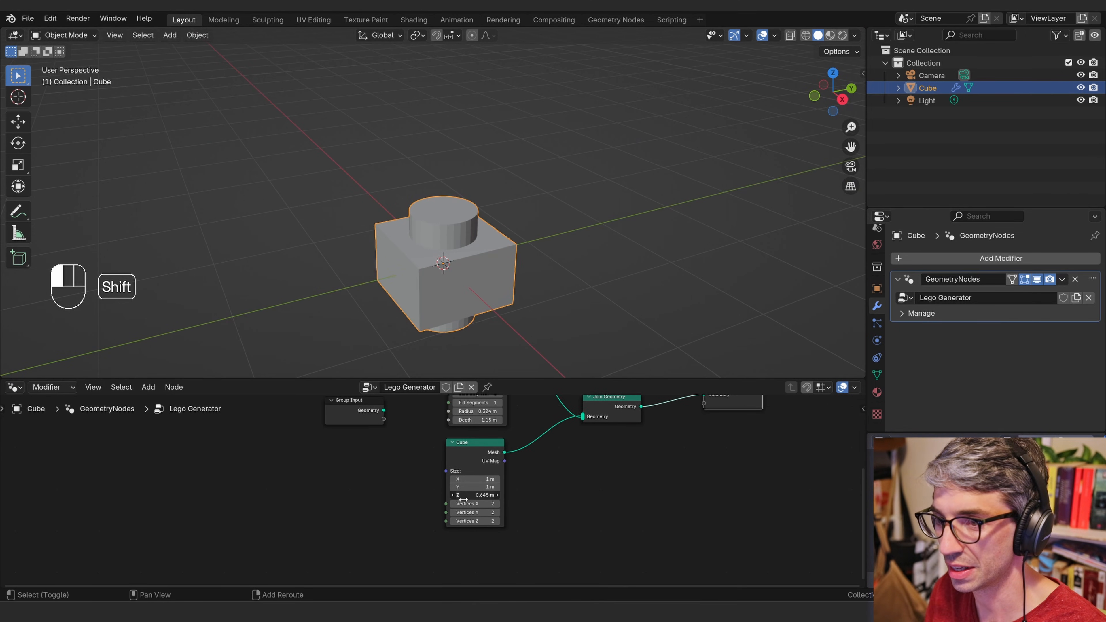
{"action": "double_click", "coordinate": [479, 496]}
{"action": "type", "text": ".5"}
{"action": "key", "text": "Return"}
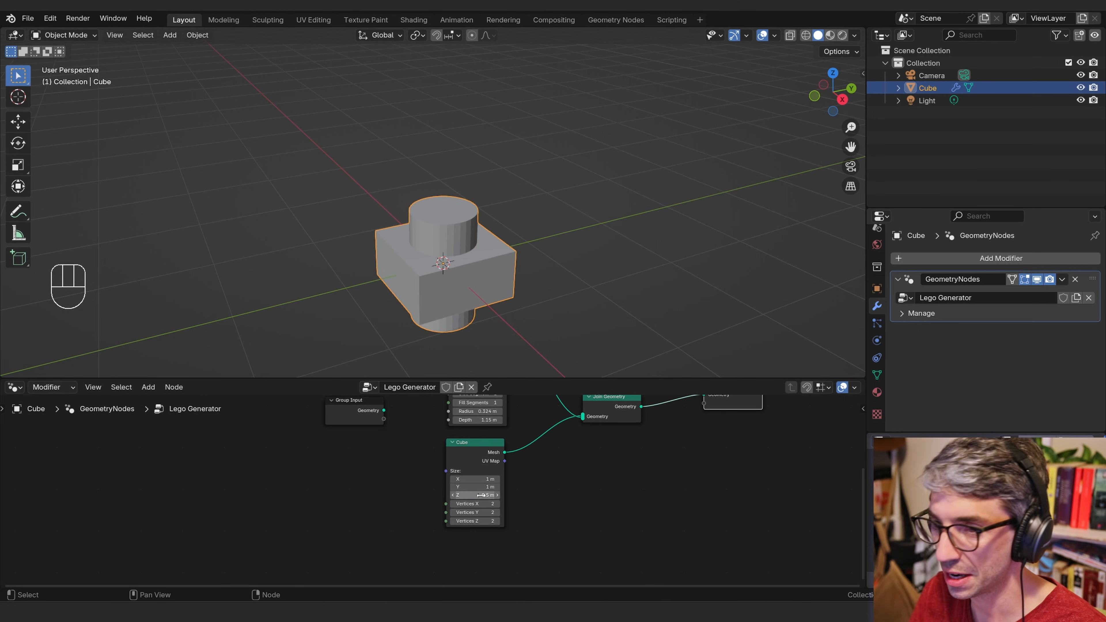
- Set the Cylinder node's depth to 0.5 m and increase it in 0.1 m increments to 0.9 m
{"action": "middle_click_drag", "start_coordinate": [482, 495], "coordinate": [507, 543]}
{"action": "left_click_drag", "start_coordinate": [504, 465], "coordinate": [495, 468], "text": "shift"}
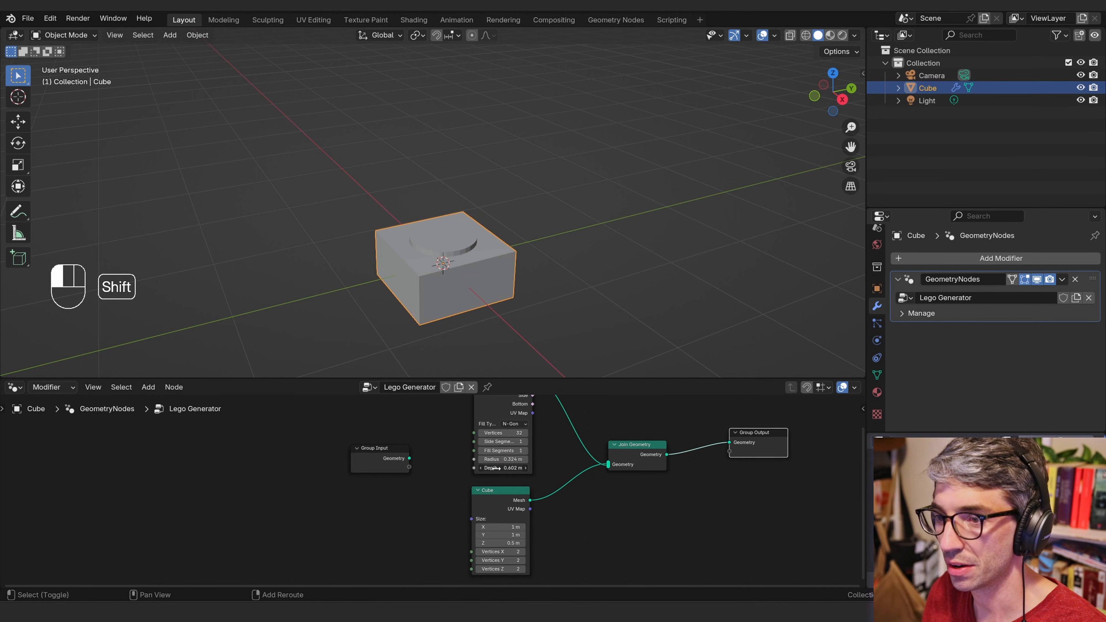
{"action": "mouse_move", "coordinate": [538, 136]}
{"action": "middle_mouse_down"}
{"action": "mouse_move", "coordinate": [504, 267]}
{"action": "mouse_move", "coordinate": [533, 144]}
{"action": "middle_mouse_up"}
{"action": "double_click", "coordinate": [492, 468]}
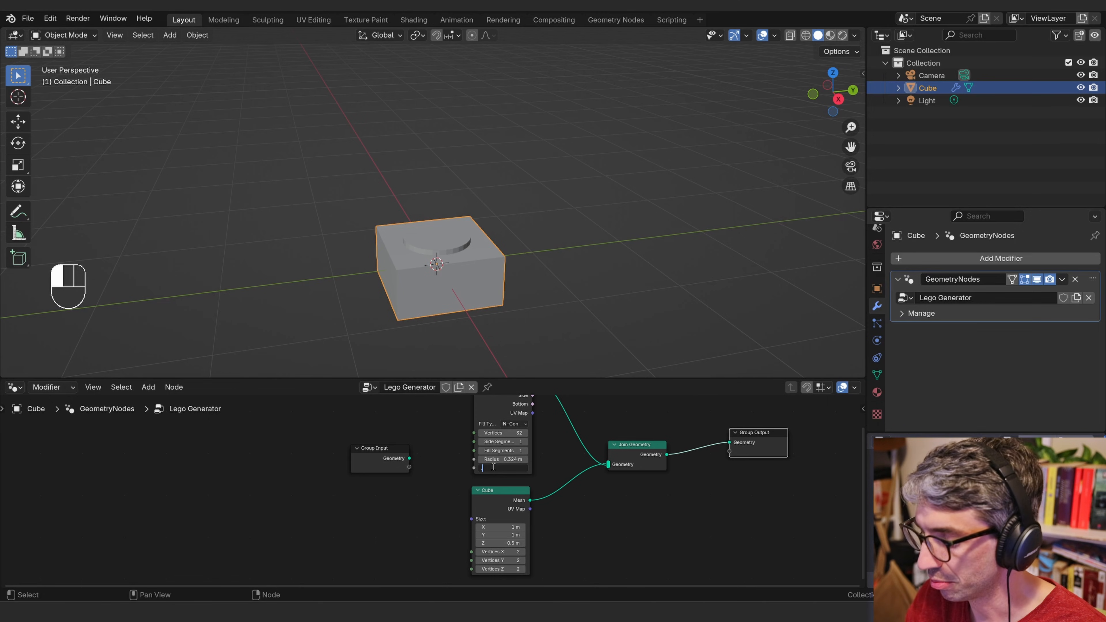
{"action": "type", "text": ".5"}
{"action": "key", "text": "Return"}
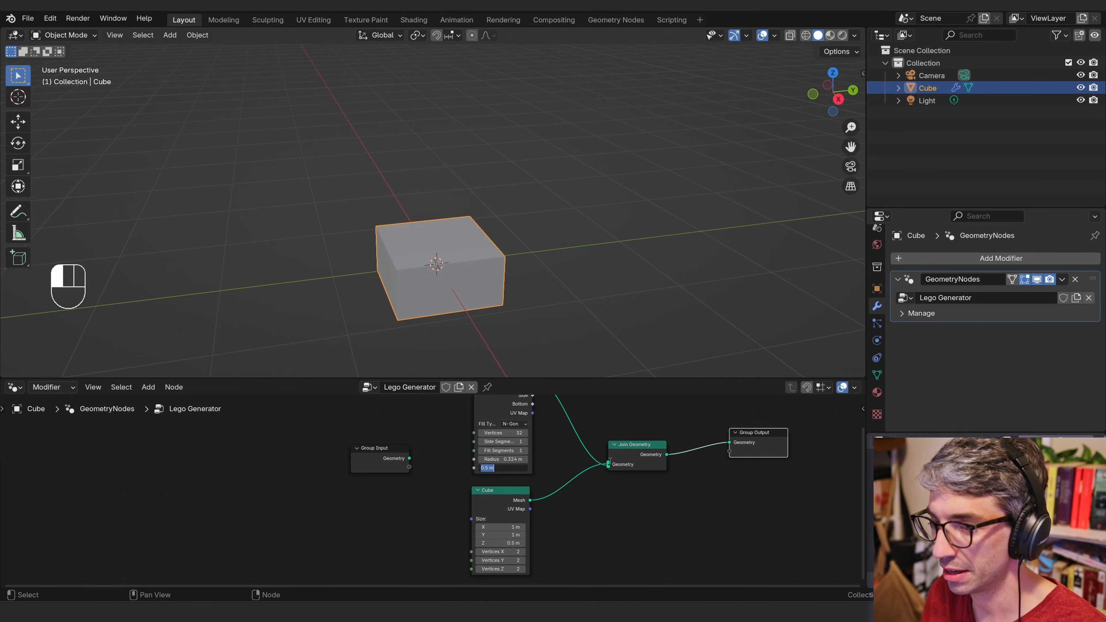
{"action": "left_click", "coordinate": [525, 468]}
{"action": "left_click", "coordinate": [525, 468]}
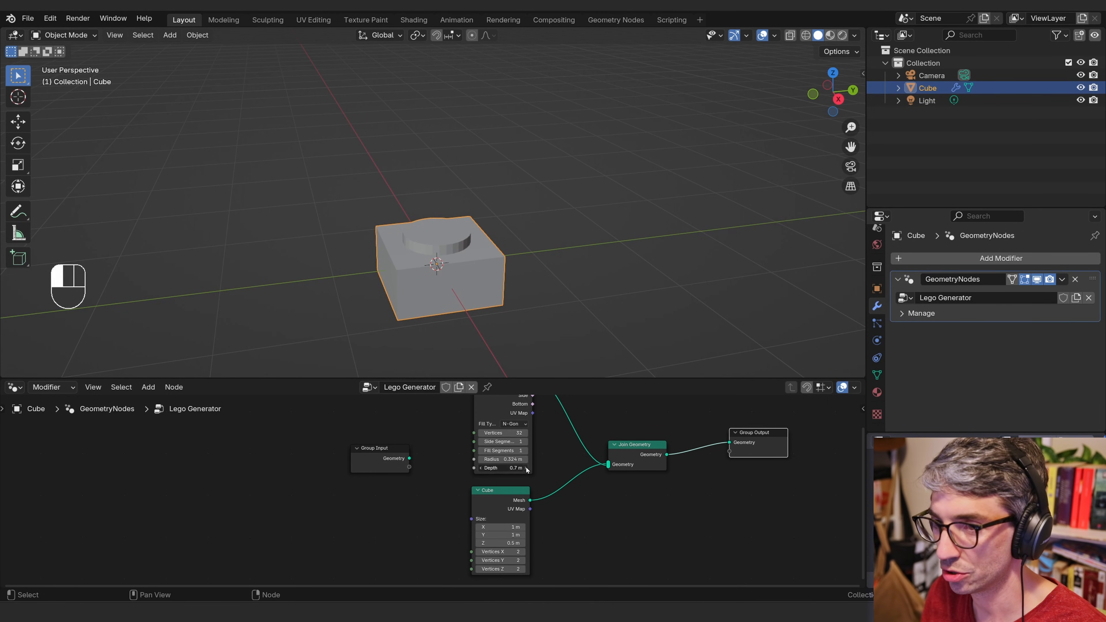
{"action": "left_click", "coordinate": [526, 469]}
{"action": "left_click", "coordinate": [526, 468]}
{"action": "middle_click_drag", "start_coordinate": [580, 301], "coordinate": [555, 216]}
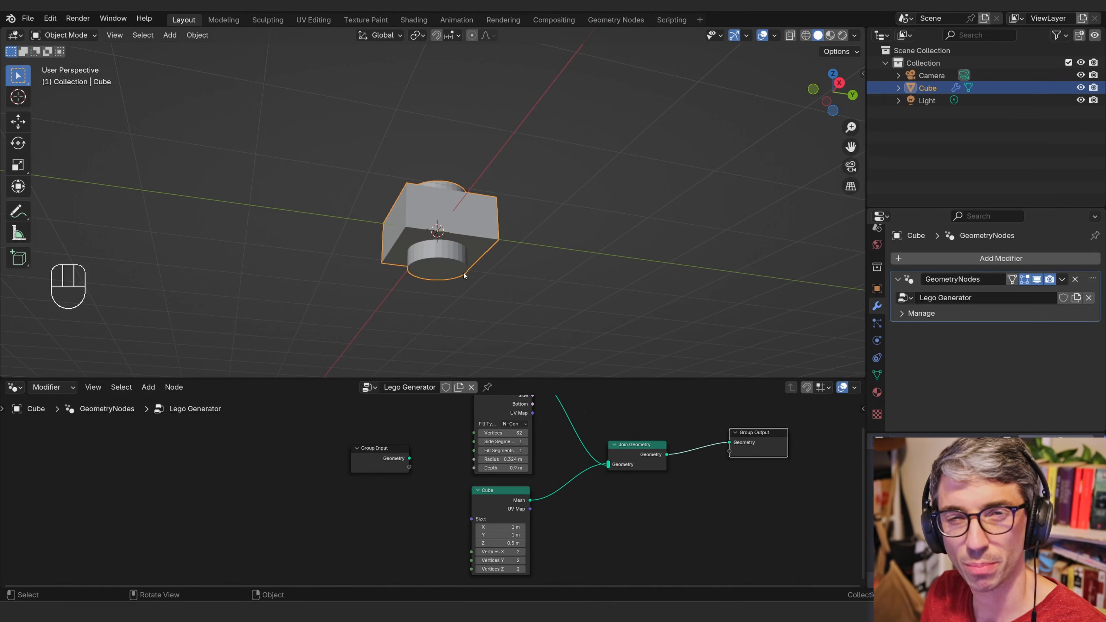
{"action": "middle_click_drag", "start_coordinate": [464, 272], "coordinate": [498, 298]}
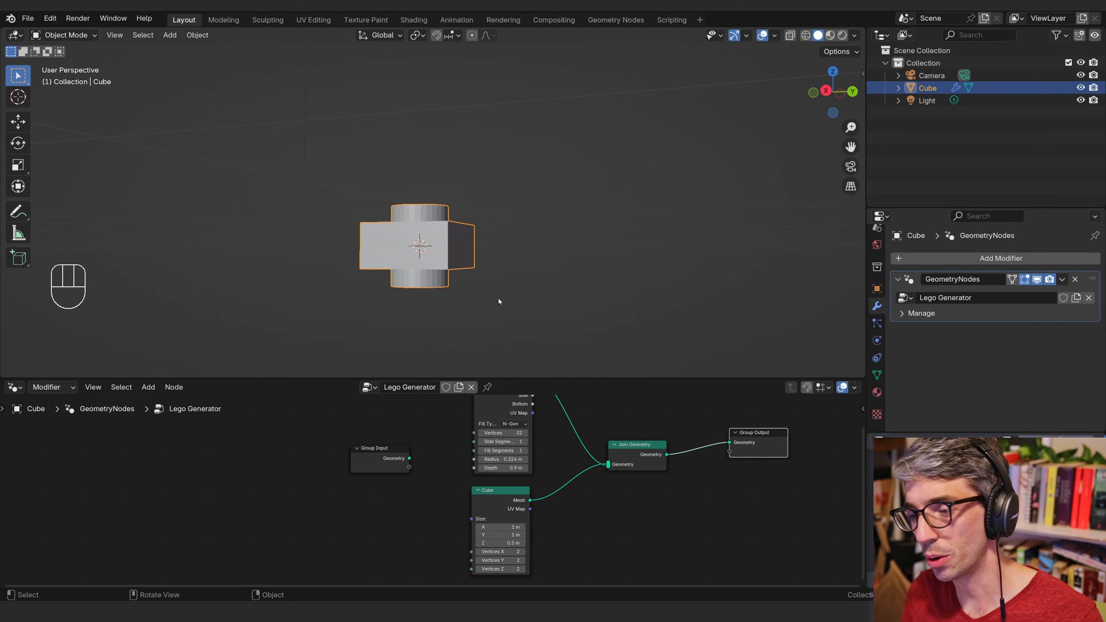
- Move the Cylinder and Cube nodes further from Join Geometry to free space for another node after the Cylinder
{"action": "middle_click_drag", "start_coordinate": [639, 437], "coordinate": [681, 514]}
{"action": "left_click_drag", "start_coordinate": [548, 447], "coordinate": [506, 437]}
{"action": "left_click_drag", "start_coordinate": [536, 572], "coordinate": [495, 571]}
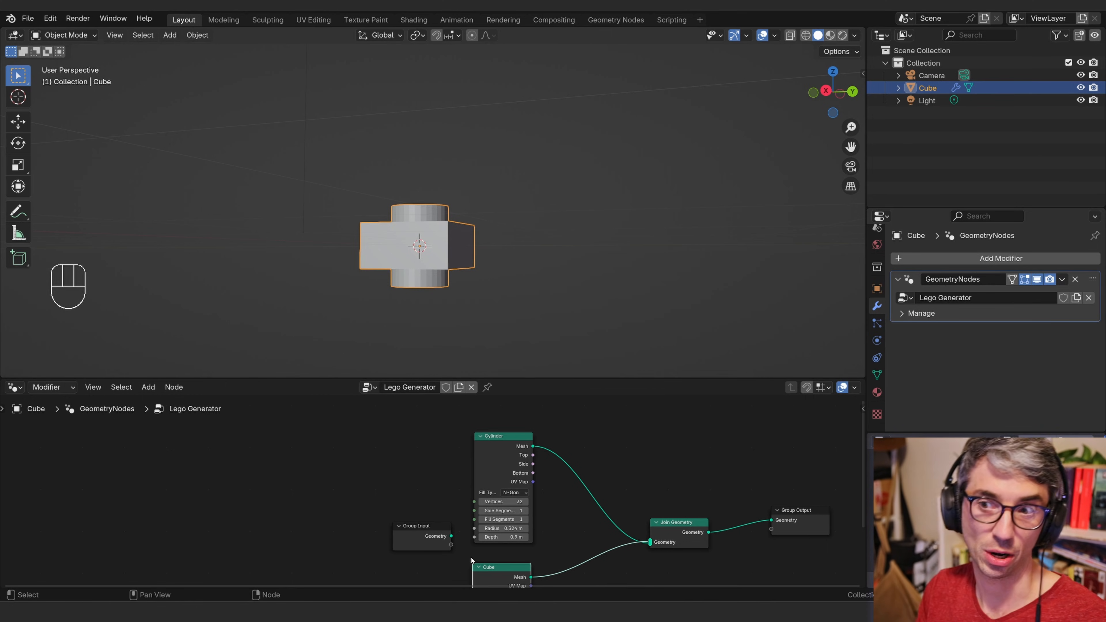
{"action": "middle_click_drag", "start_coordinate": [423, 509], "coordinate": [397, 510]}
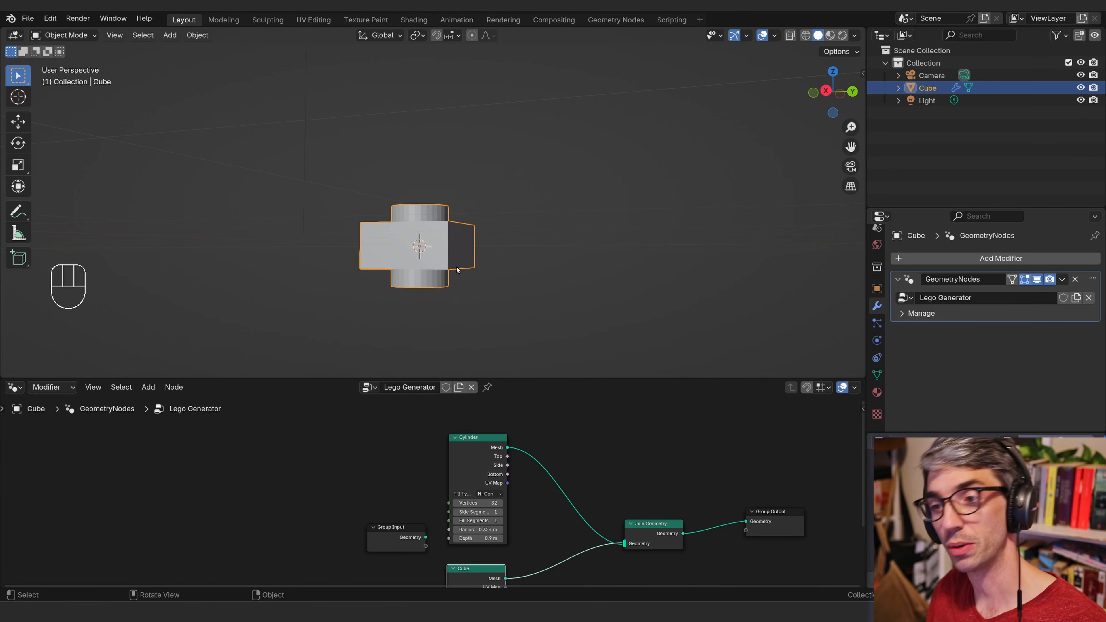
{"action": "middle_click_drag", "start_coordinate": [629, 433], "coordinate": [594, 413]}
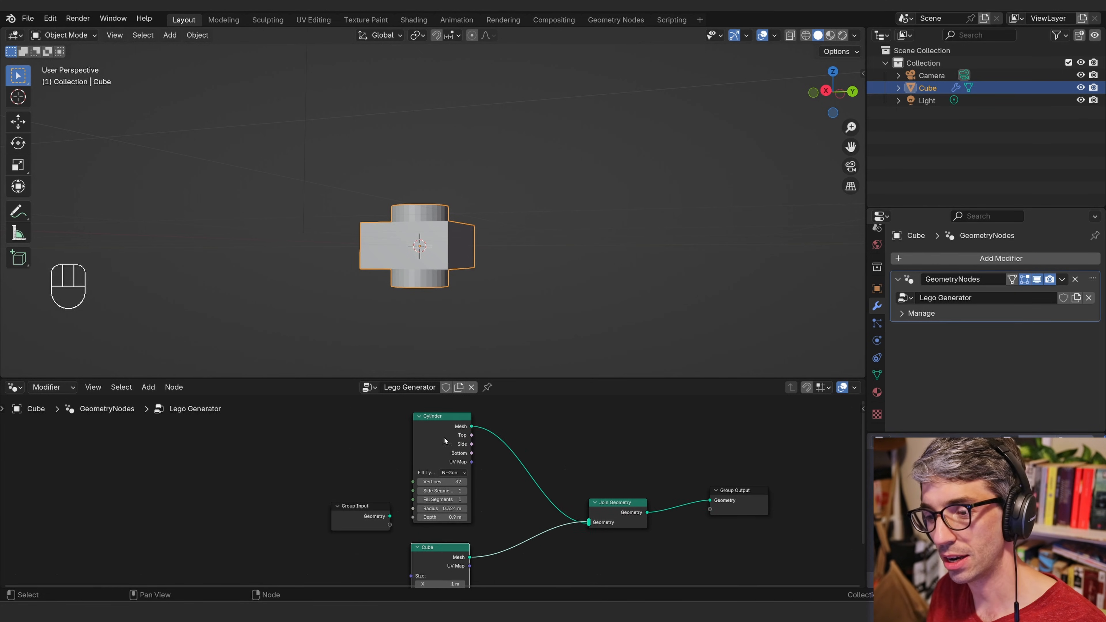
{"action": "left_click_drag", "start_coordinate": [441, 427], "coordinate": [423, 426]}
{"action": "left_click", "coordinate": [600, 429]}
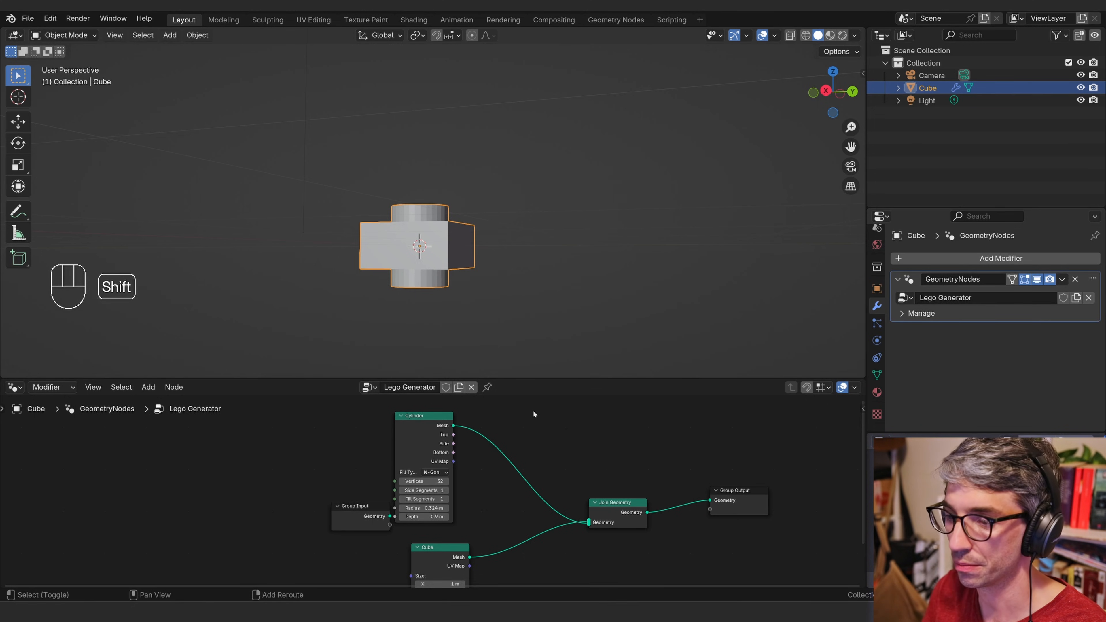
- Insert a Transform Geometry node on the link between the Cylinder and Join Geometry
{"action": "key", "text": "shift+a"}
{"action": "left_click", "coordinate": [511, 349]}
{"action": "type", "text": "tra"}
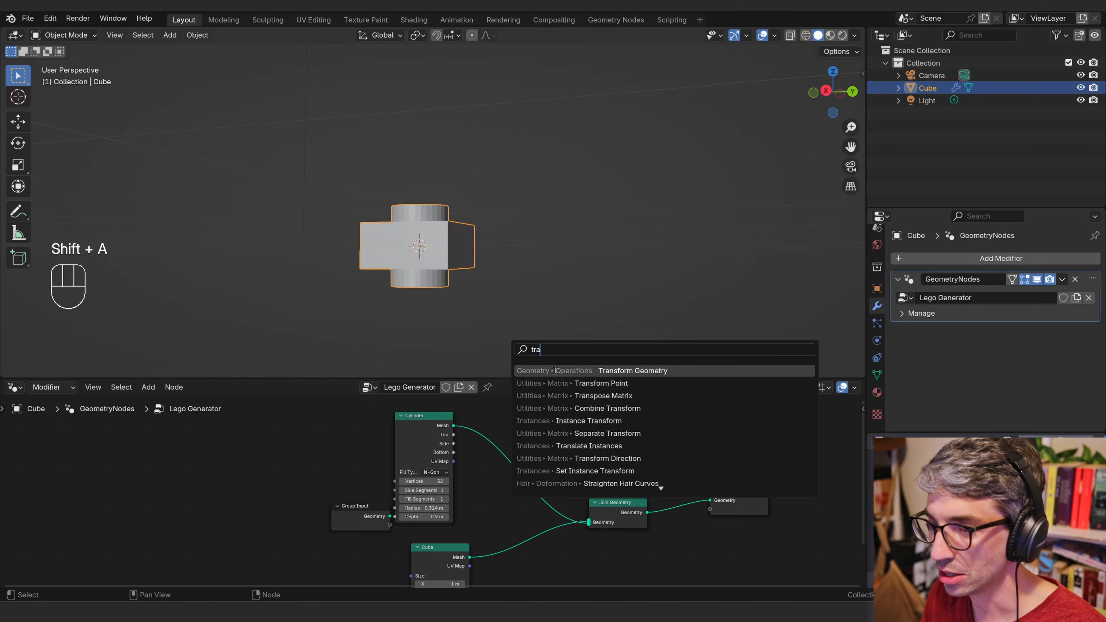
{"action": "left_click", "coordinate": [563, 370]}
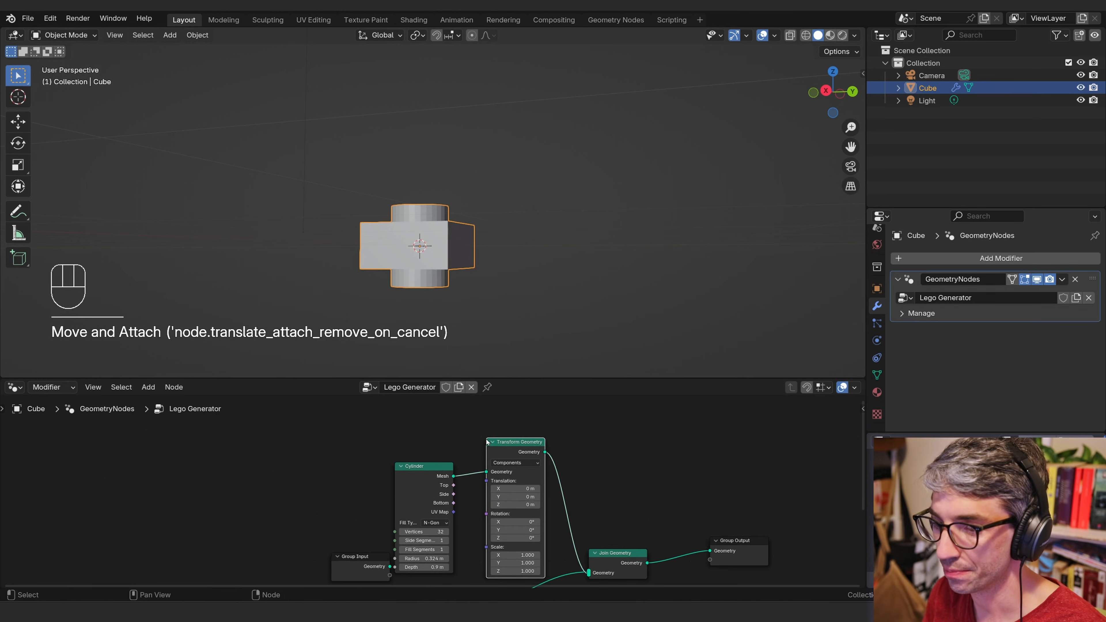
{"action": "left_click", "coordinate": [668, 528]}
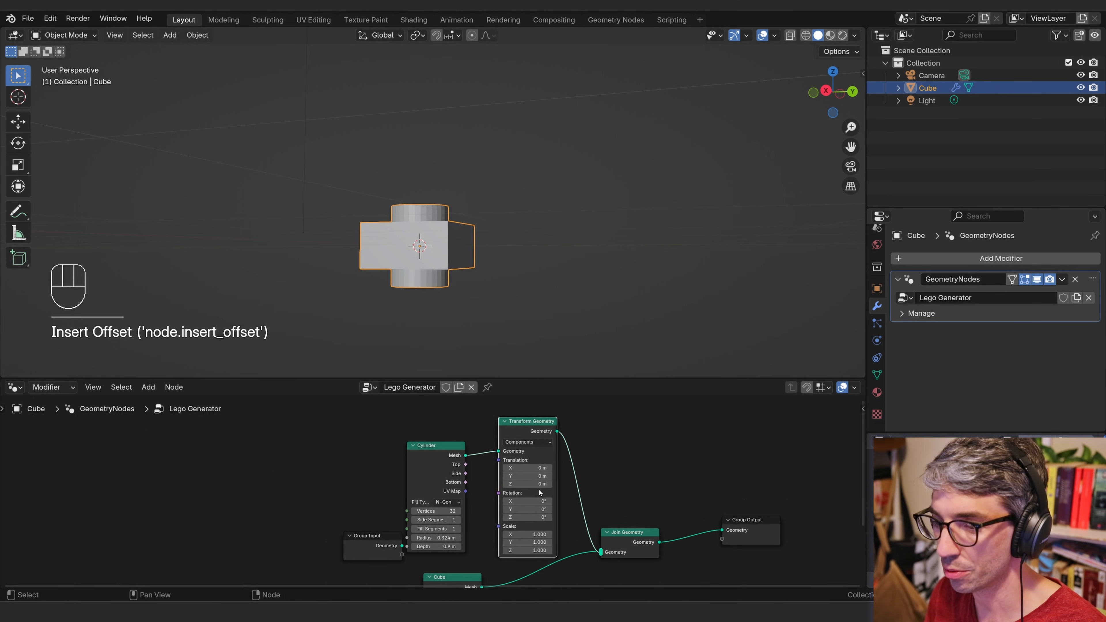
- Raise the cylinder by setting the Transform Geometry node's Z translation to about 0.482 m
{"action": "mouse_move", "coordinate": [532, 482]}
{"action": "left_mouse_down"}
{"action": "mouse_move", "coordinate": [566, 483]}
{"action": "mouse_move", "coordinate": [514, 484]}
{"action": "mouse_move", "coordinate": [558, 485]}
{"action": "mouse_move", "coordinate": [528, 484]}
{"action": "left_mouse_up"}
{"action": "left_click", "coordinate": [571, 485]}
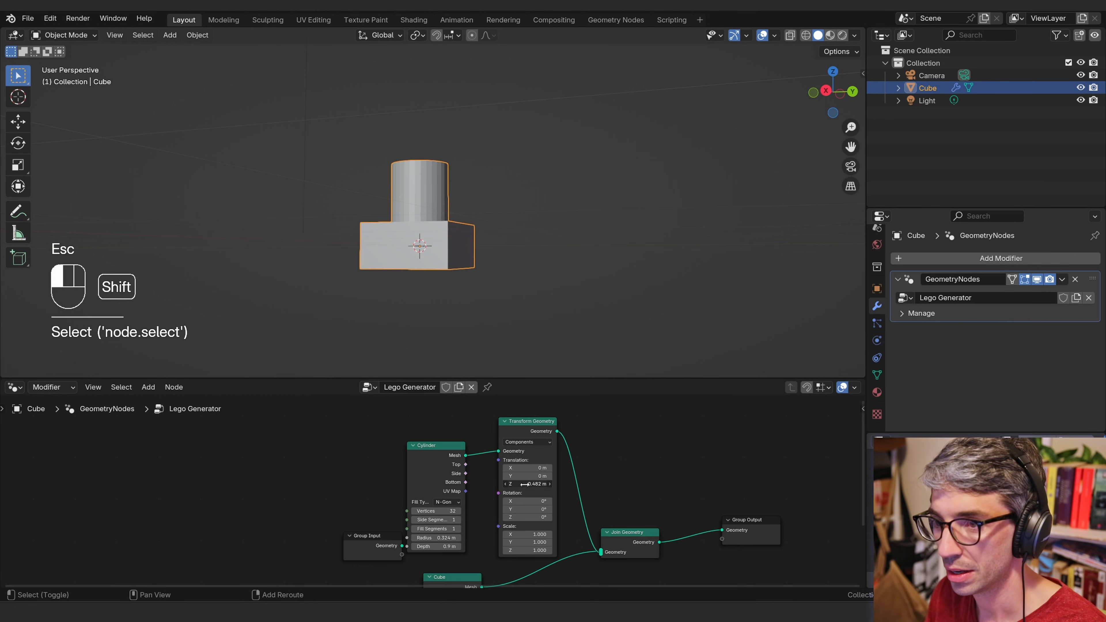
{"action": "middle_click_drag", "start_coordinate": [704, 467], "coordinate": [730, 410]}
{"action": "middle_click_drag", "start_coordinate": [392, 195], "coordinate": [410, 213]}
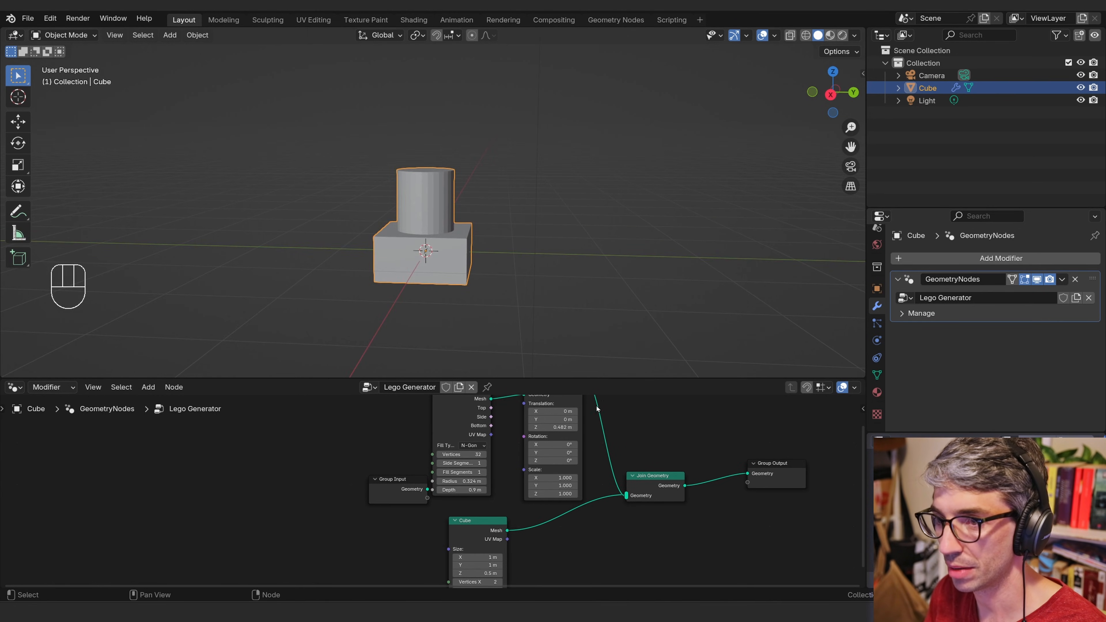
- Flatten the cylinder to a depth of about 0.161 m and move the Cylinder node higher beside the Transform Geometry node
{"action": "mouse_move", "coordinate": [450, 492]}
{"action": "left_mouse_down", "text": "shift"}
{"action": "mouse_move", "coordinate": [431, 493]}
{"action": "mouse_move", "coordinate": [444, 494]}
{"action": "left_mouse_up", "text": "shift"}
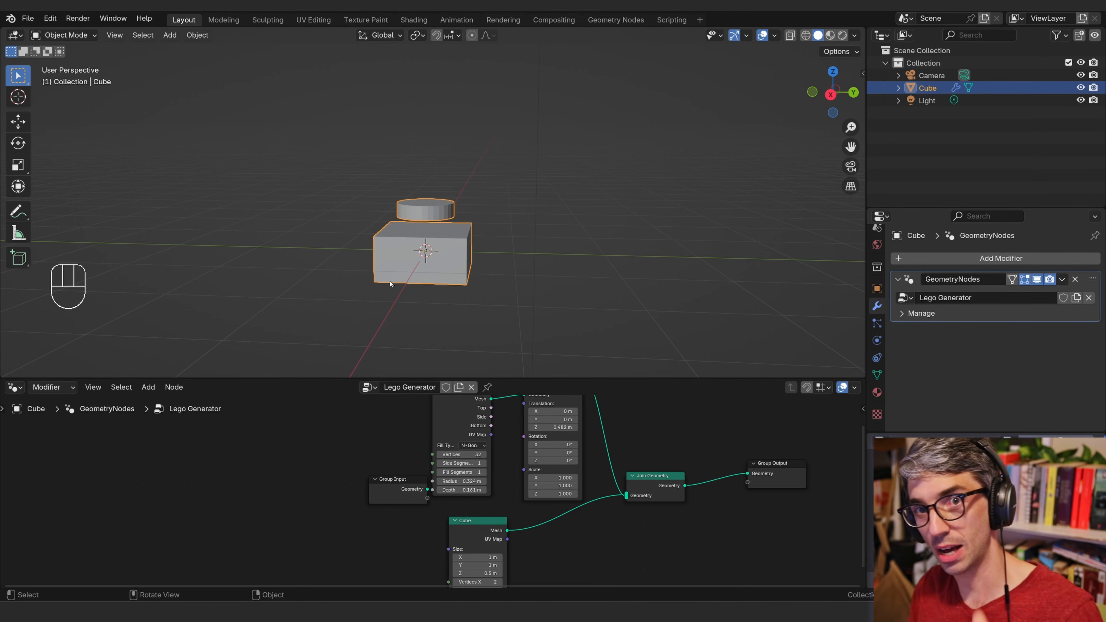
{"action": "middle_click_drag", "start_coordinate": [550, 417], "coordinate": [537, 464]}
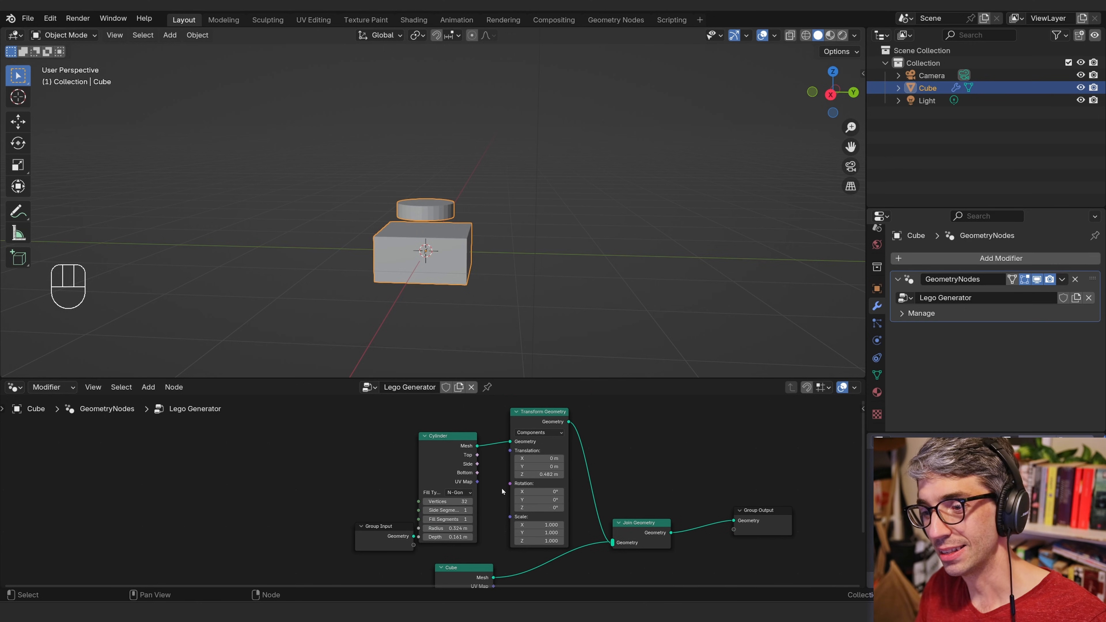
{"action": "left_click_drag", "start_coordinate": [436, 456], "coordinate": [440, 441]}
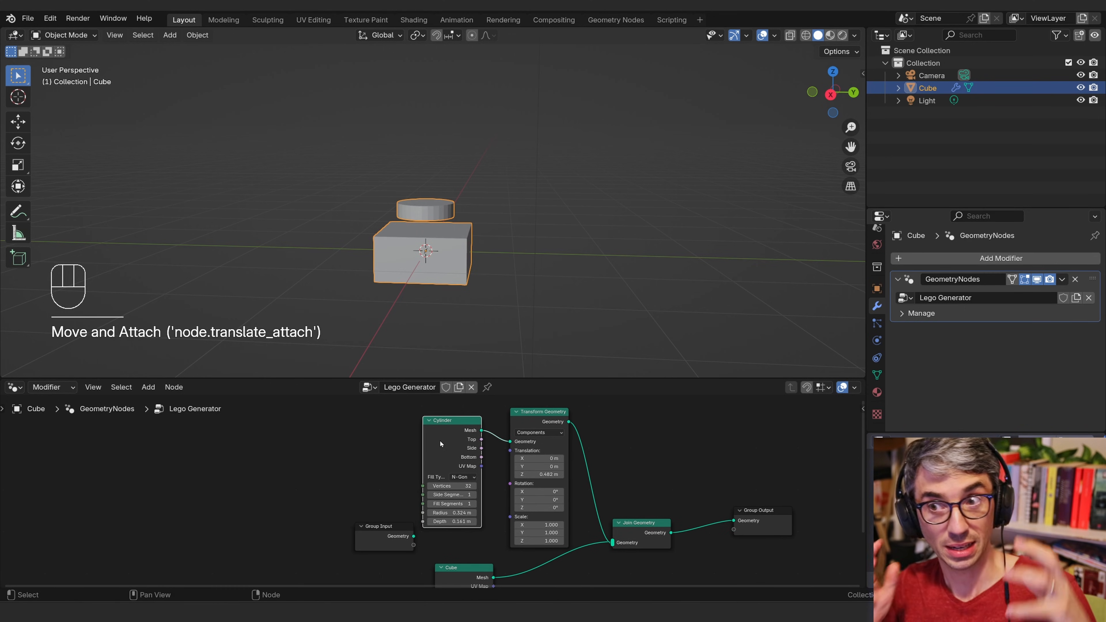
- Set the Transform Geometry node's Z translation to 0 m and link the Cylinder's mesh directly to the Group Output
{"action": "left_click", "coordinate": [544, 475]}
{"action": "type", "text": "0"}
{"action": "key", "text": "Return"}
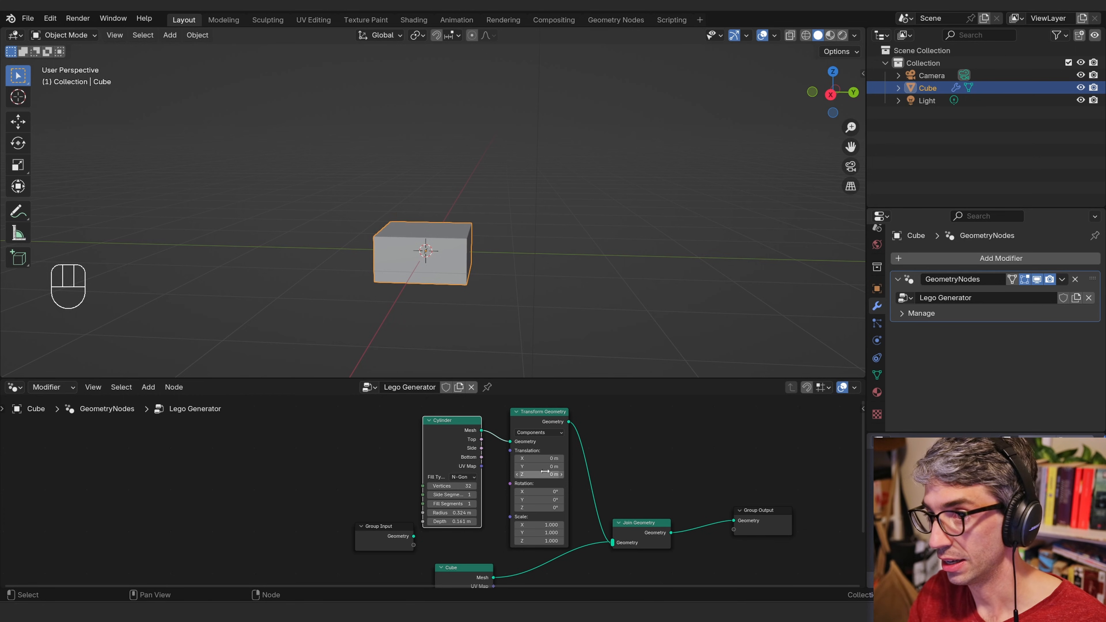
{"action": "left_click_drag", "start_coordinate": [510, 442], "coordinate": [735, 520]}
{"action": "middle_click_drag", "start_coordinate": [740, 484], "coordinate": [694, 475]}
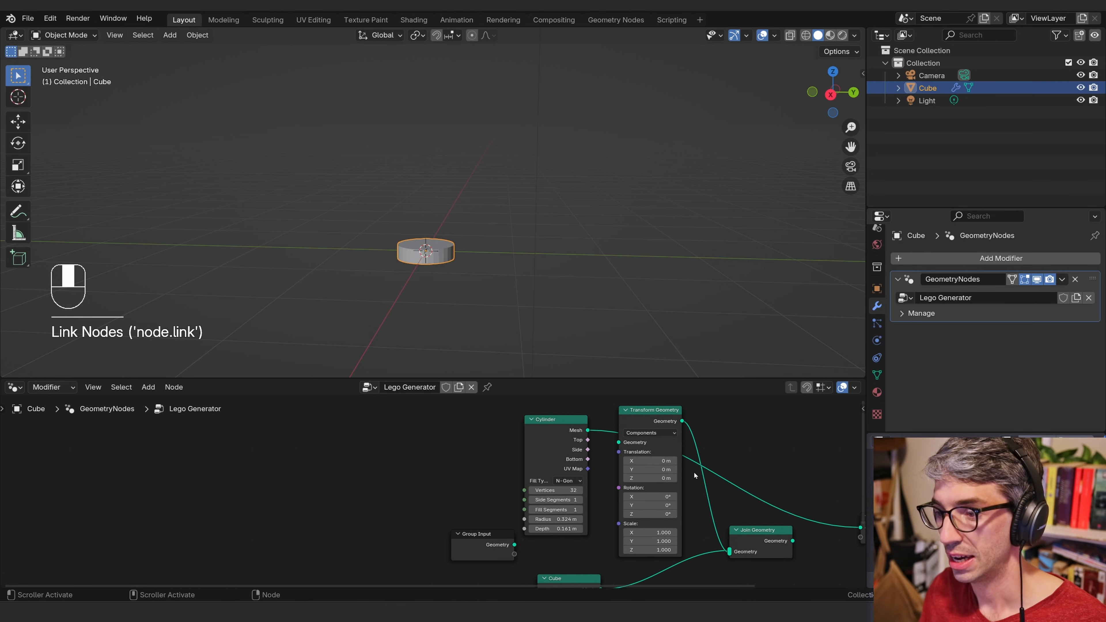
- Try out the Cylinder node's depth up to 1.9 m and set it to 0.5 m
{"action": "mouse_move", "coordinate": [554, 528]}
{"action": "left_mouse_down"}
{"action": "mouse_move", "coordinate": [579, 528]}
{"action": "mouse_move", "coordinate": [532, 528]}
{"action": "mouse_move", "coordinate": [554, 528]}
{"action": "left_mouse_up"}
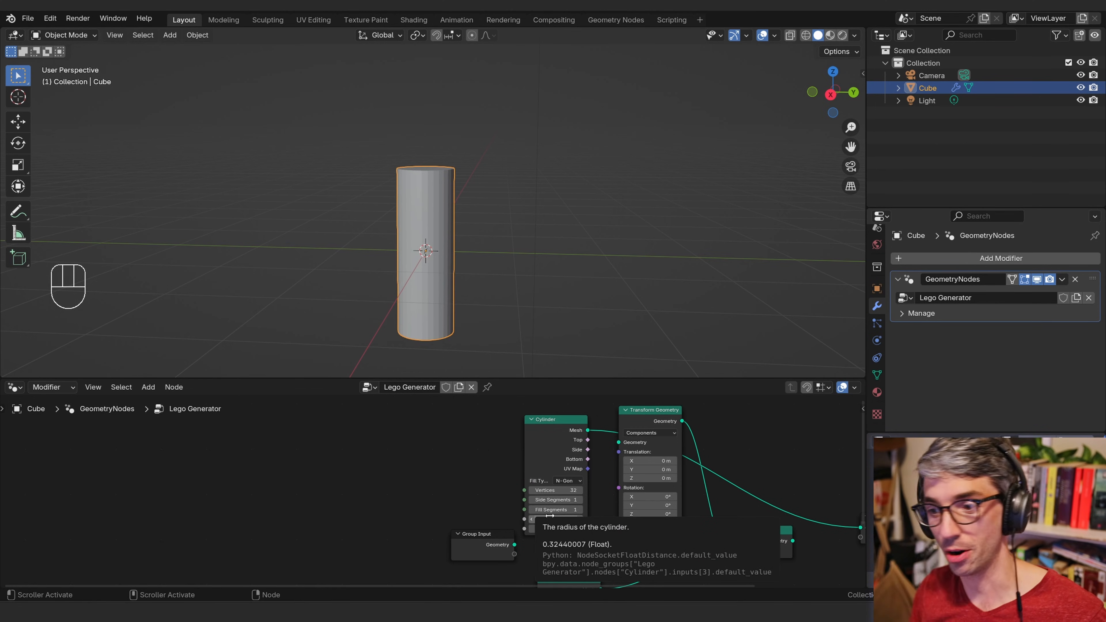
{"action": "left_click", "coordinate": [548, 436]}
{"action": "middle_click_drag", "start_coordinate": [550, 435], "coordinate": [465, 432]}
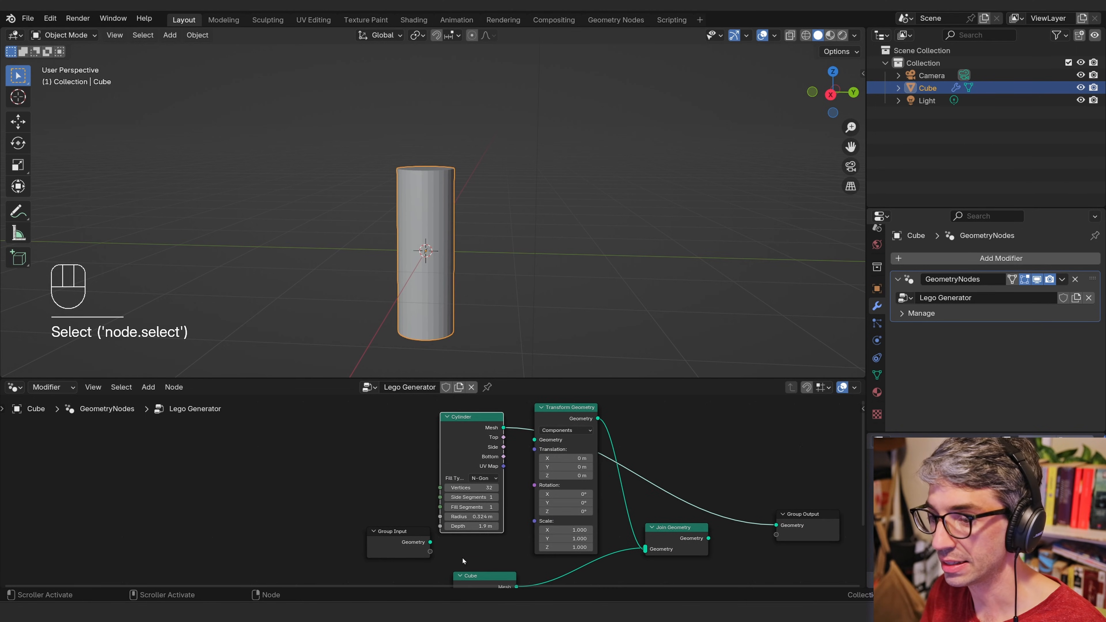
{"action": "type", "text": "0.5"}
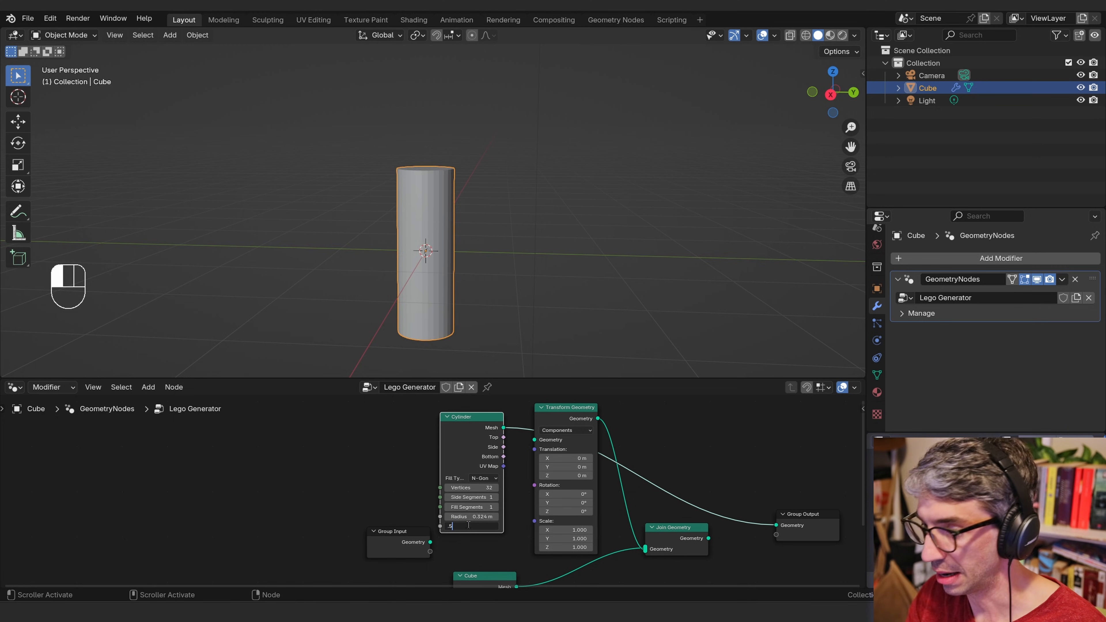
{"action": "key", "text": "Return"}
- Route the Cylinder through the Transform Geometry node to the Group Output and move the Group Output node higher
{"action": "left_click_drag", "start_coordinate": [462, 430], "coordinate": [534, 439]}
{"action": "middle_click_drag", "start_coordinate": [658, 425], "coordinate": [587, 431]}
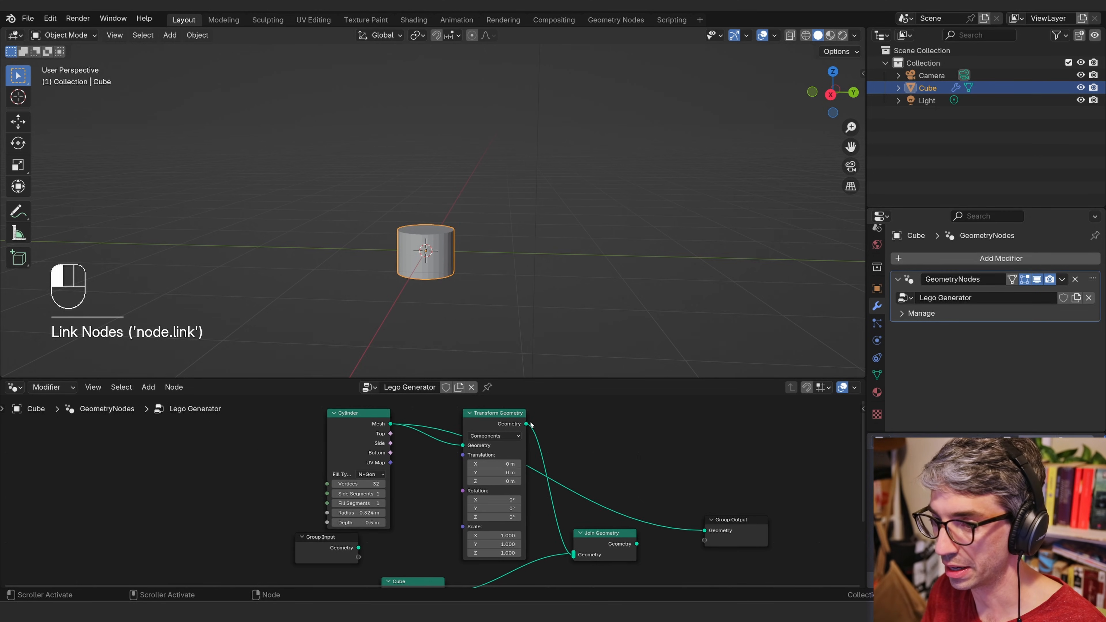
{"action": "left_click_drag", "start_coordinate": [526, 424], "coordinate": [706, 531]}
{"action": "left_click_drag", "start_coordinate": [729, 521], "coordinate": [719, 455]}
- Delete the Join Geometry node and move the Transform Geometry node slightly higher
{"action": "middle_click_drag", "start_coordinate": [609, 488], "coordinate": [731, 496]}
{"action": "middle_click_drag", "start_coordinate": [627, 449], "coordinate": [557, 455]}
{"action": "scroll", "coordinate": [558, 454], "scroll_direction": "down", "scroll_amount": 1}
{"action": "left_click", "coordinate": [652, 550]}
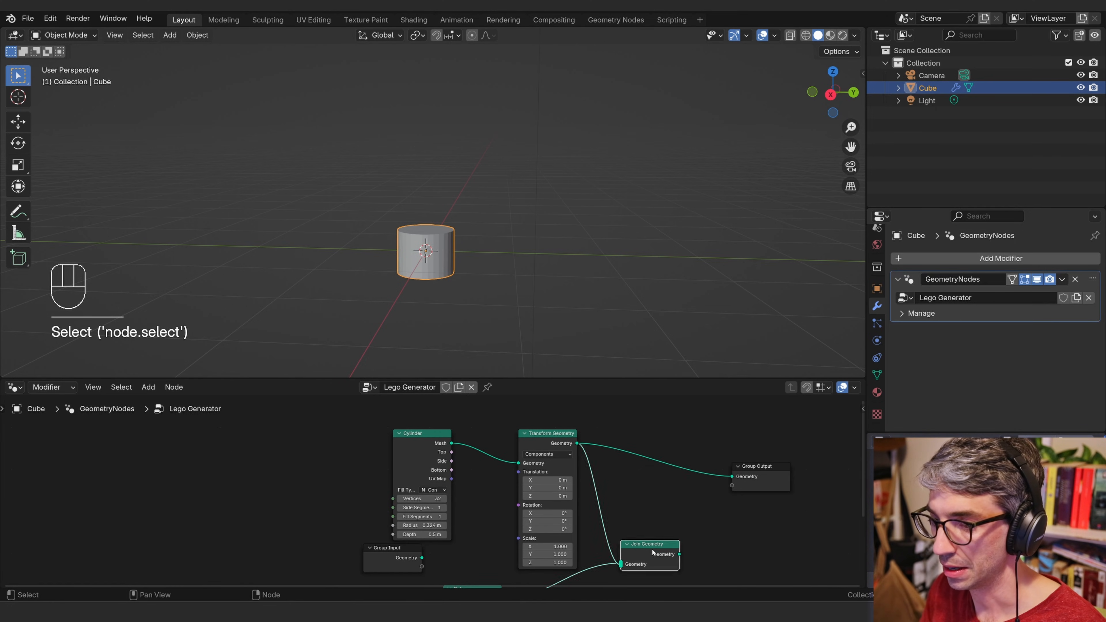
{"action": "key", "text": "x"}
{"action": "middle_click_drag", "start_coordinate": [661, 528], "coordinate": [674, 539]}
{"action": "left_click_drag", "start_coordinate": [550, 439], "coordinate": [546, 410]}
{"action": "middle_click_drag", "start_coordinate": [687, 511], "coordinate": [587, 485]}
{"action": "scroll", "coordinate": [583, 490], "scroll_direction": "up", "scroll_amount": 2}
{"action": "scroll", "coordinate": [604, 479], "scroll_direction": "down", "scroll_amount": 2}
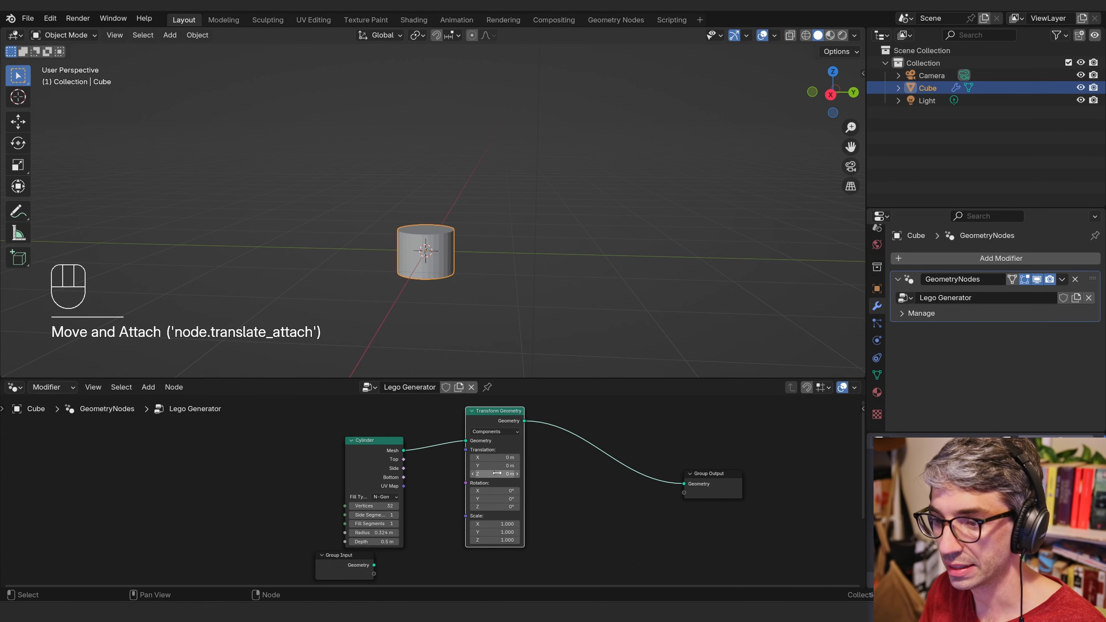
- Try a Z translation of 0.5 m on the Transform Geometry node and settle on 0.25 m
{"action": "left_click_drag", "start_coordinate": [497, 473], "coordinate": [504, 475], "text": "shift"}
{"action": "left_click", "coordinate": [488, 474]}
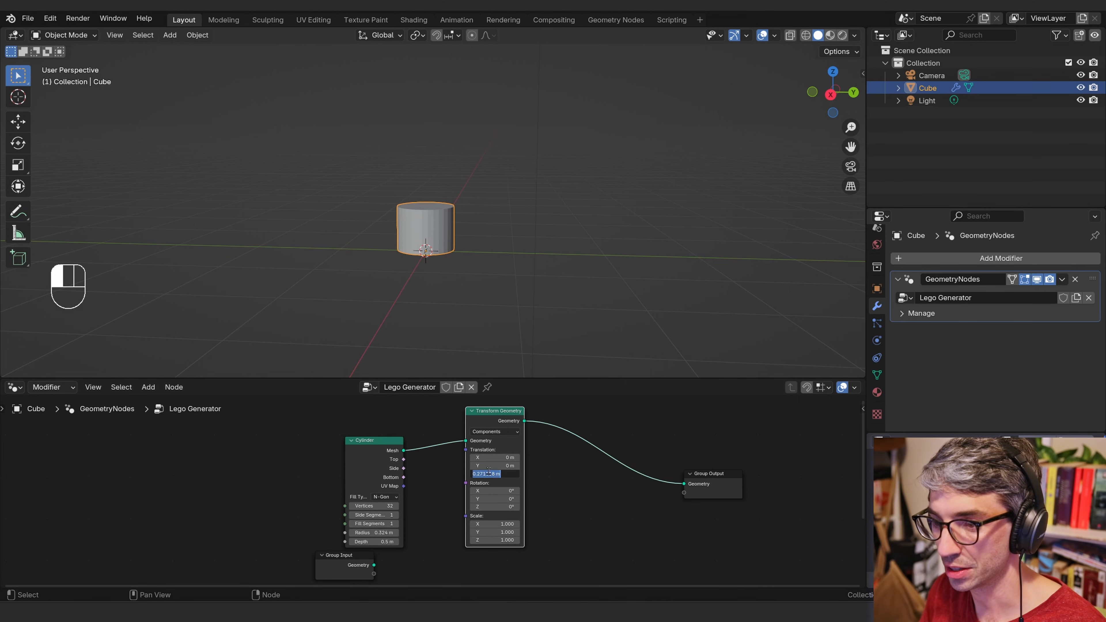
{"action": "type", "text": "0.5"}
{"action": "key", "text": "Return"}
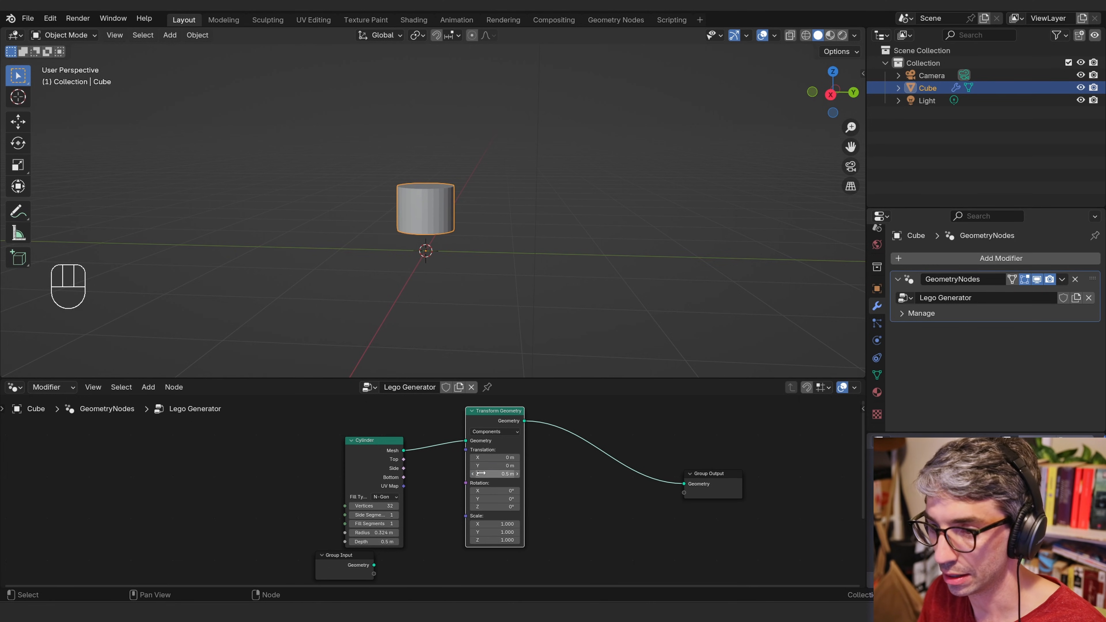
{"action": "left_click", "coordinate": [481, 473]}
{"action": "type", "text": ".25"}
{"action": "key", "text": "Return"}
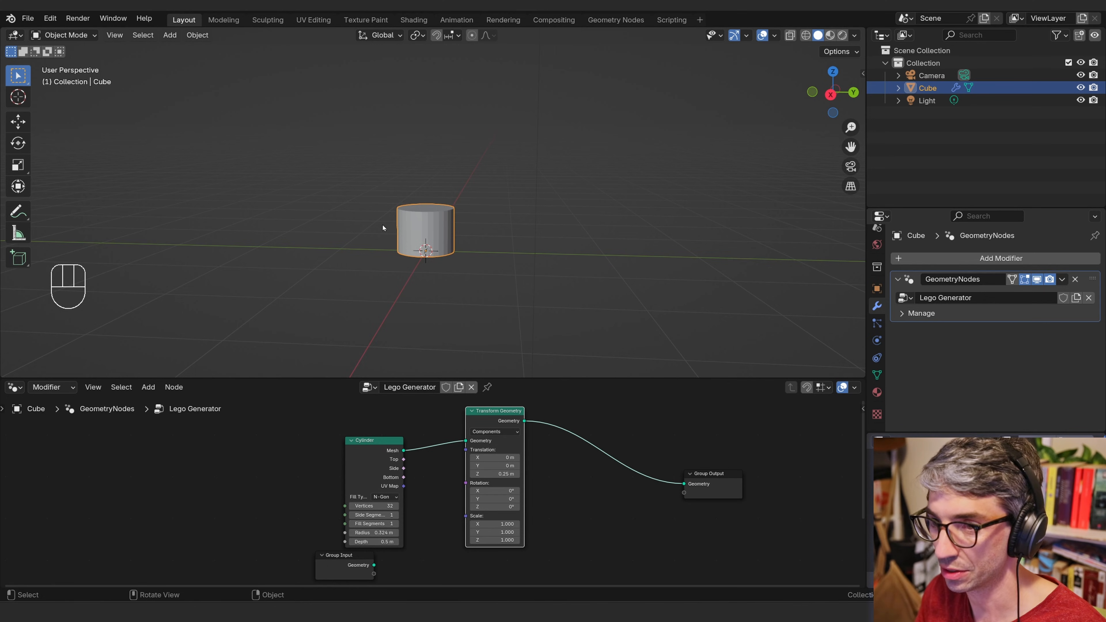
{"action": "middle_click_drag", "start_coordinate": [382, 230], "coordinate": [519, 392]}
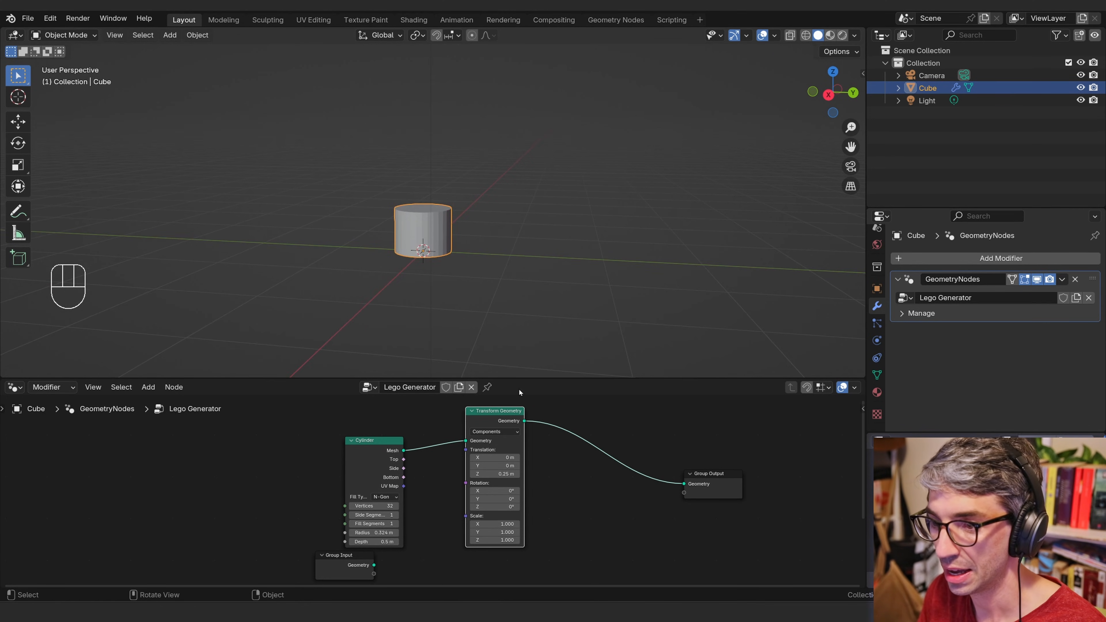
- Duplicate the Transform Geometry node onto the link before the Group Output and set the copy's Z translation to 0 m
{"action": "left_click", "coordinate": [498, 414]}
{"action": "key", "text": "shift+d"}
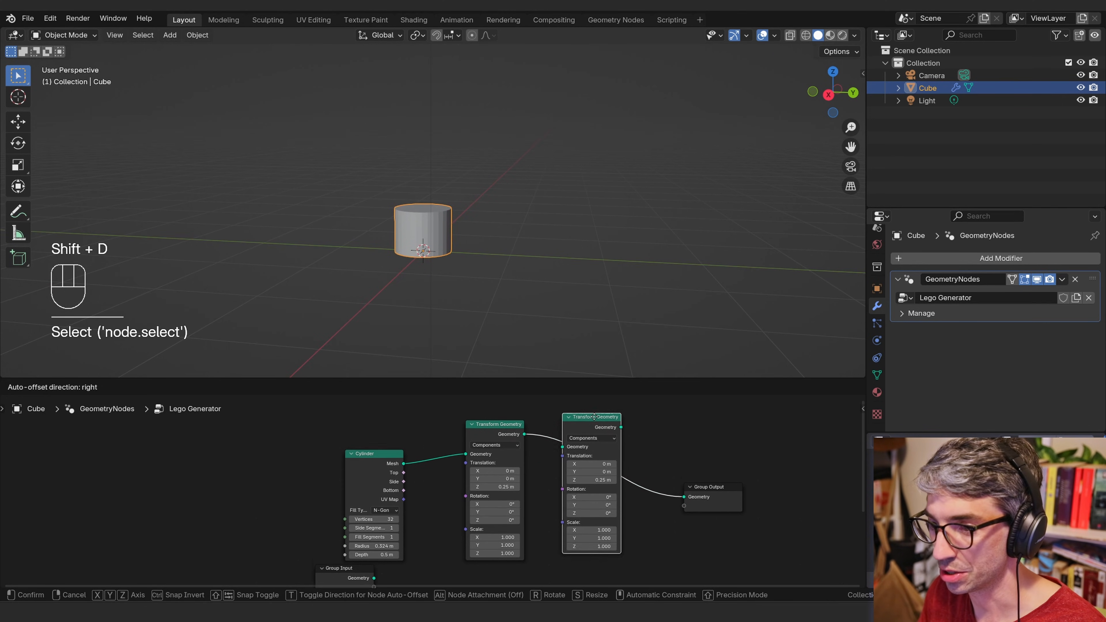
{"action": "left_click", "coordinate": [587, 440]}
{"action": "left_click", "coordinate": [580, 497]}
{"action": "type", "text": "0"}
{"action": "key", "text": "Return"}
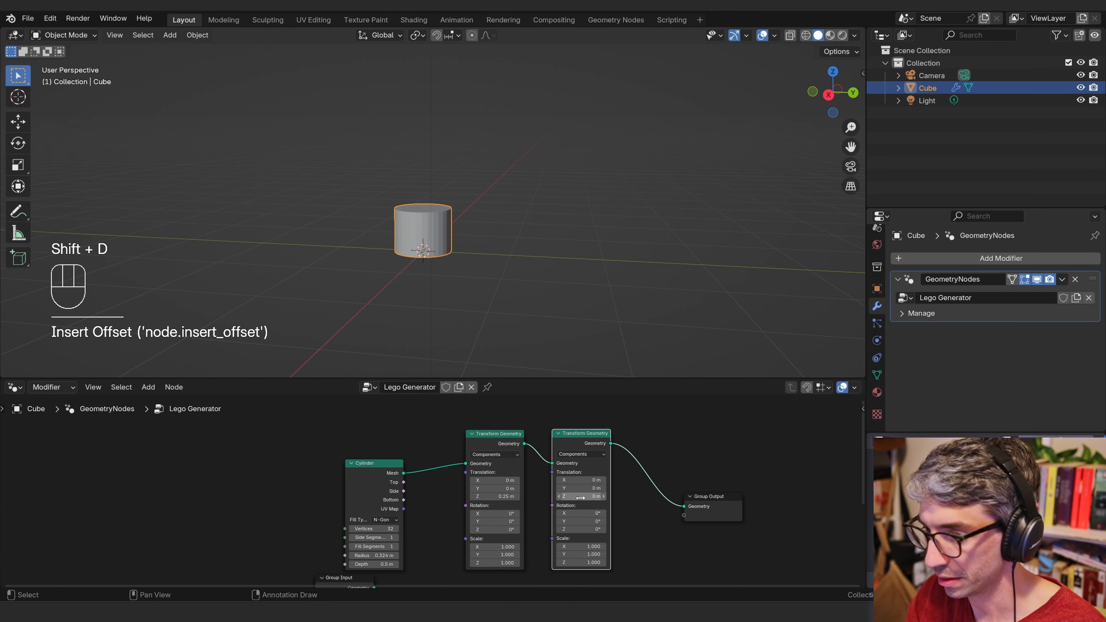
- Stretch the cylinder by setting the second Transform Geometry node's Z scale to about 1.179, undoing a trial change of the Cylinder's depth
{"action": "middle_click_drag", "start_coordinate": [598, 551], "coordinate": [573, 522]}
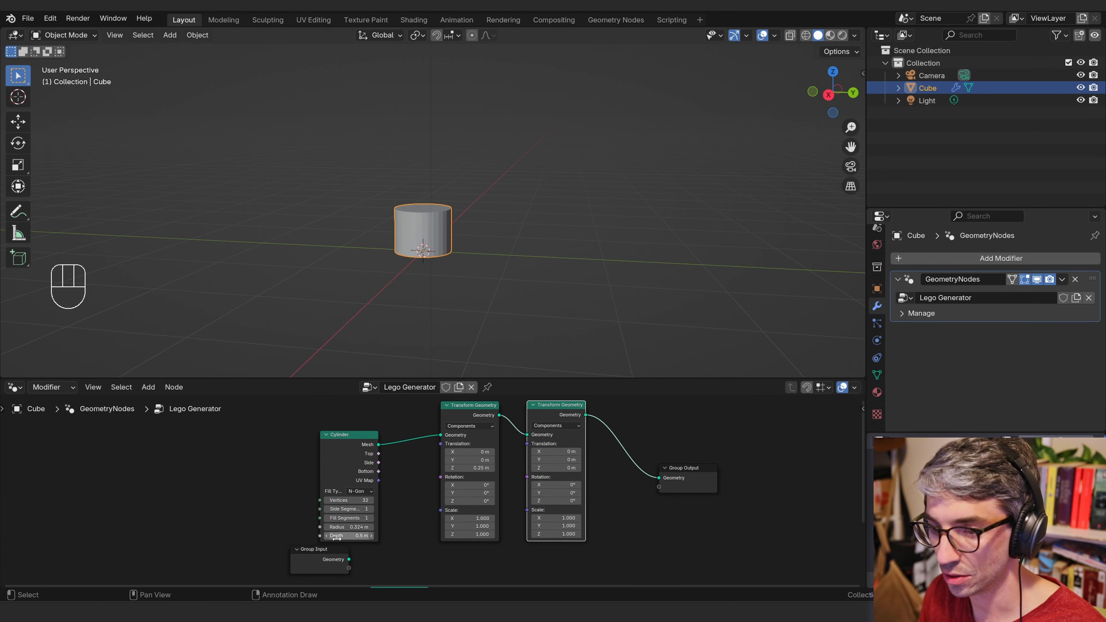
{"action": "left_click_drag", "start_coordinate": [558, 533], "coordinate": [504, 528], "text": "shift"}
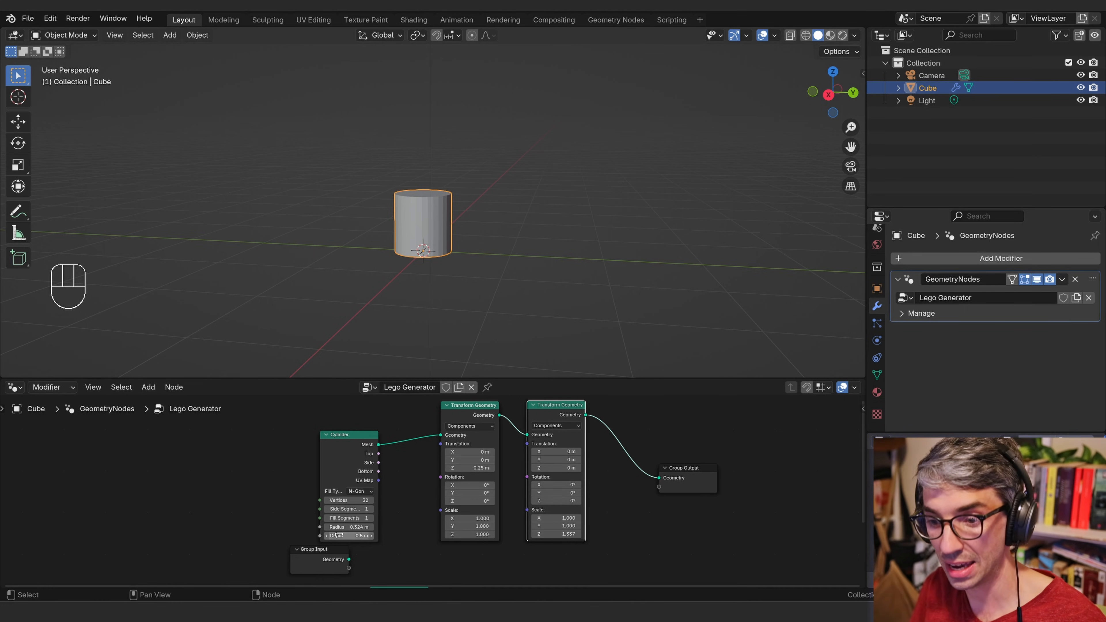
{"action": "left_click_drag", "start_coordinate": [339, 535], "coordinate": [370, 535], "text": "shift"}
{"action": "key", "text": "ctrl+z"}
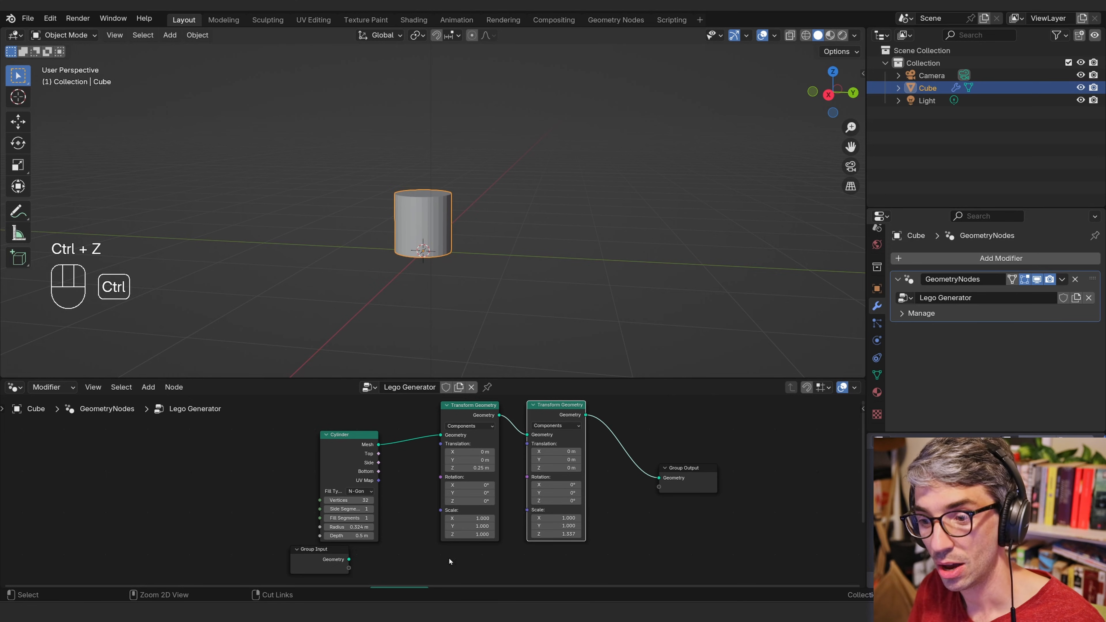
{"action": "left_click_drag", "start_coordinate": [562, 534], "coordinate": [570, 533], "text": "shift"}
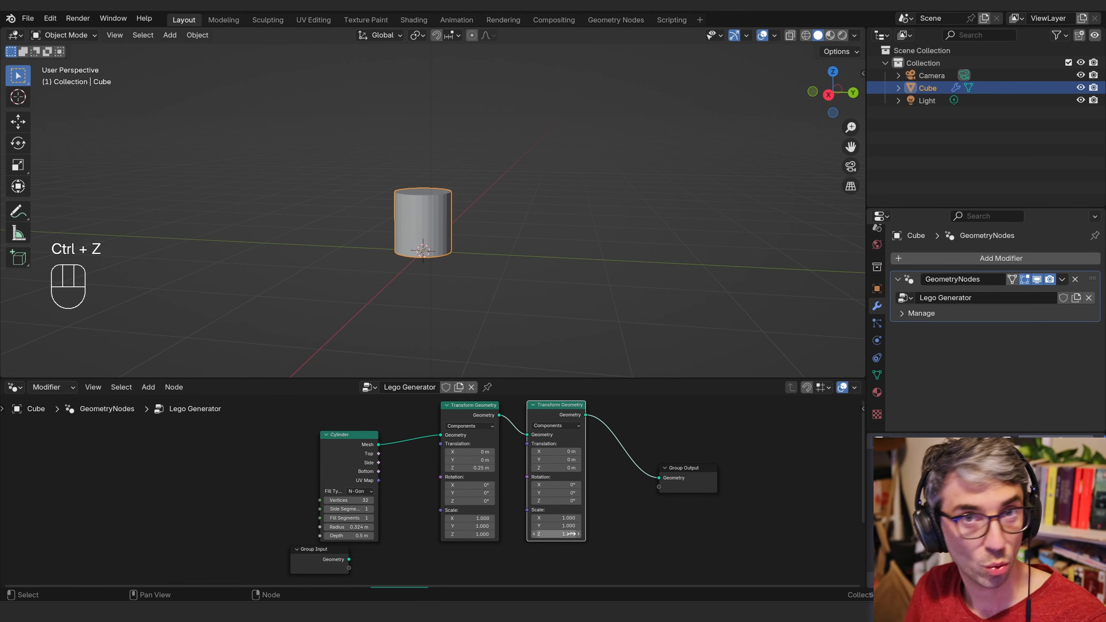
- Rearrange the two Transform Geometry nodes and raise the first one's Z translation to about 1.38 m
{"action": "left_click_drag", "start_coordinate": [558, 423], "coordinate": [569, 435]}
{"action": "mouse_move", "coordinate": [470, 411]}
{"action": "left_mouse_down"}
{"action": "mouse_move", "coordinate": [487, 425]}
{"action": "mouse_move", "coordinate": [471, 421]}
{"action": "left_mouse_up"}
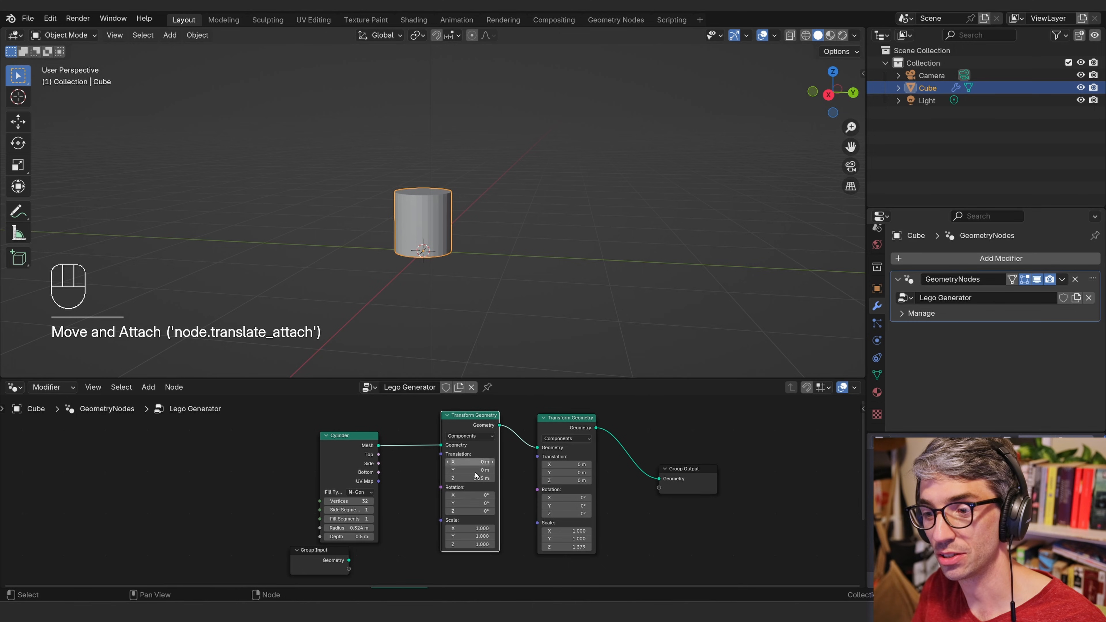
{"action": "left_click_drag", "start_coordinate": [471, 478], "coordinate": [513, 478], "text": "shift"}
{"action": "middle_click_drag", "start_coordinate": [439, 148], "coordinate": [443, 168], "text": "shift"}
- Adjust the second Transform Geometry node's Z scale to about 1.137 and the first one's Z translation to about 0.279 m
{"action": "left_click_drag", "start_coordinate": [555, 549], "coordinate": [563, 540], "text": "shift"}
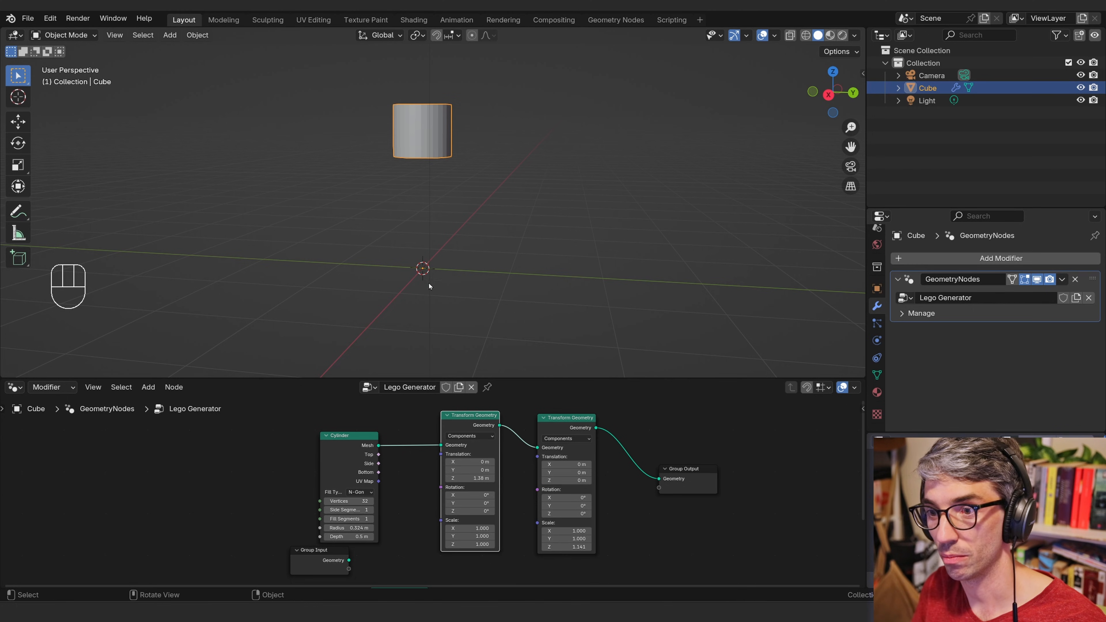
{"action": "left_click_drag", "start_coordinate": [479, 478], "coordinate": [447, 478], "text": "shift"}
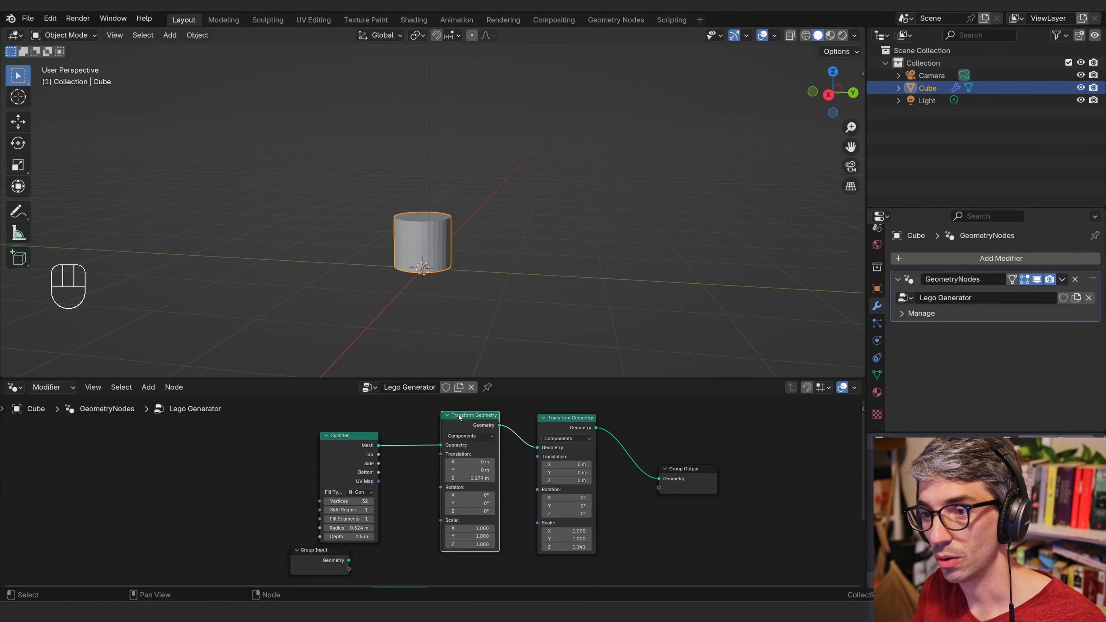
{"action": "left_click_drag", "start_coordinate": [579, 547], "coordinate": [579, 547], "text": "shift"}
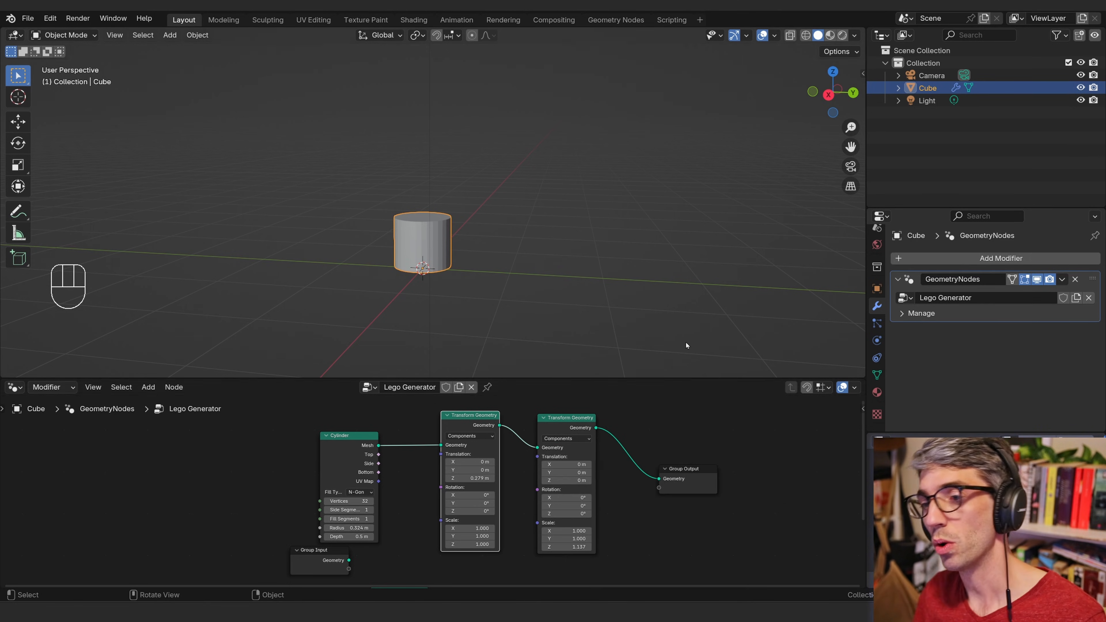
- Set the first Transform Geometry node's Z translation to 0.25 m and the second one's Z scale to about 0.650
{"action": "left_click_drag", "start_coordinate": [467, 435], "coordinate": [467, 435]}
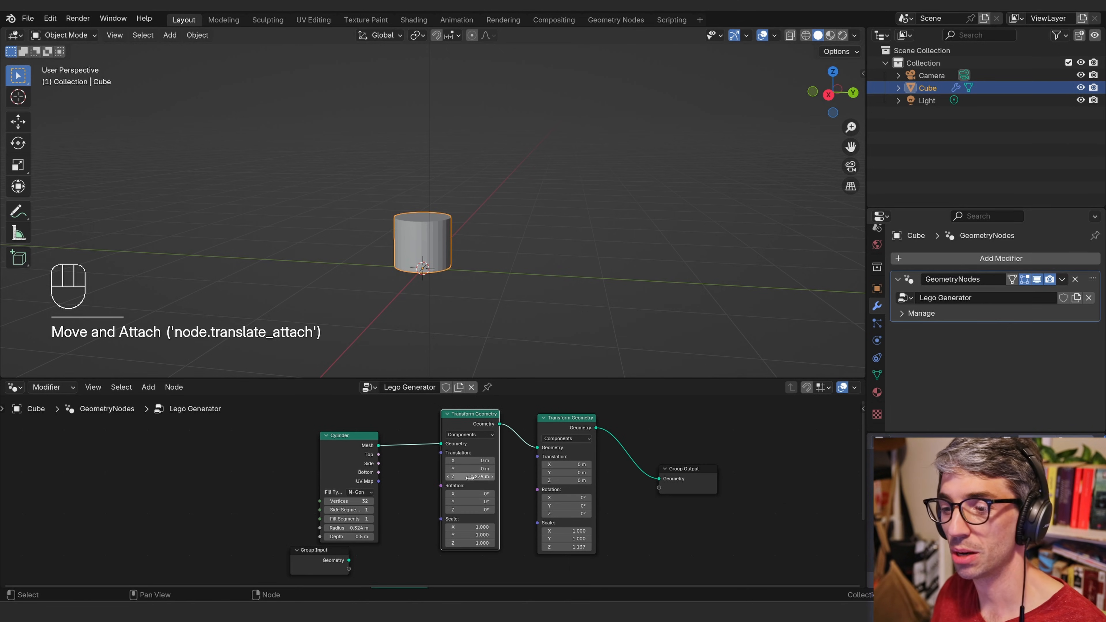
{"action": "left_click_drag", "start_coordinate": [473, 476], "coordinate": [471, 477], "text": "shift"}
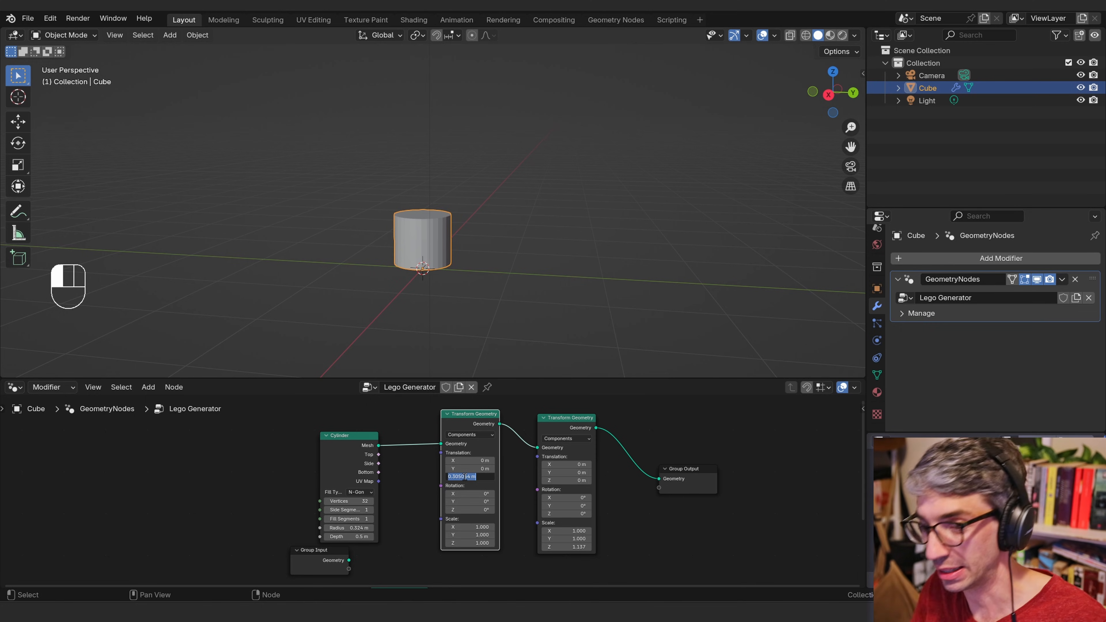
{"action": "key", "text": "Return"}
{"action": "middle_click_drag", "start_coordinate": [632, 499], "coordinate": [672, 479]}
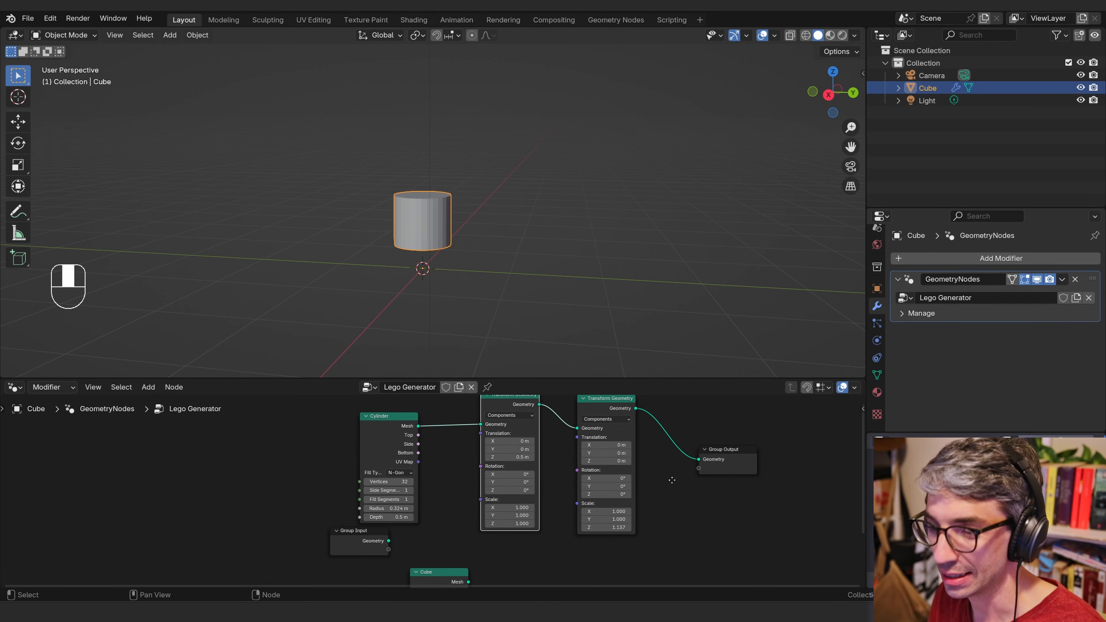
{"action": "left_click", "coordinate": [521, 457]}
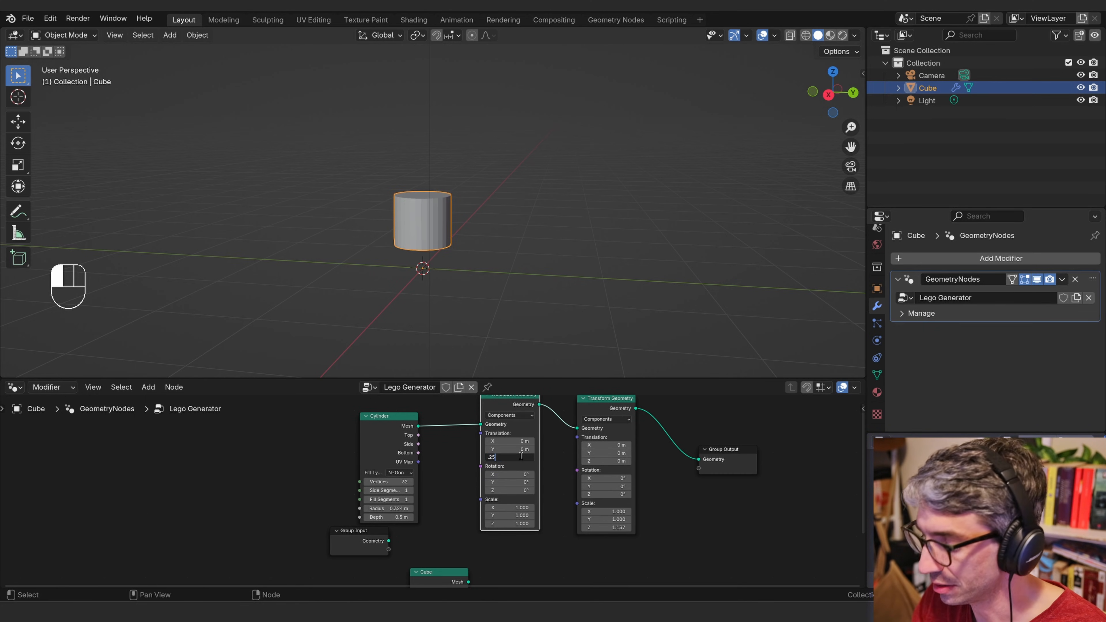
{"action": "type", "text": ".25"}
{"action": "key", "text": "Return"}
{"action": "left_click_drag", "start_coordinate": [607, 528], "coordinate": [603, 531], "text": "shift"}
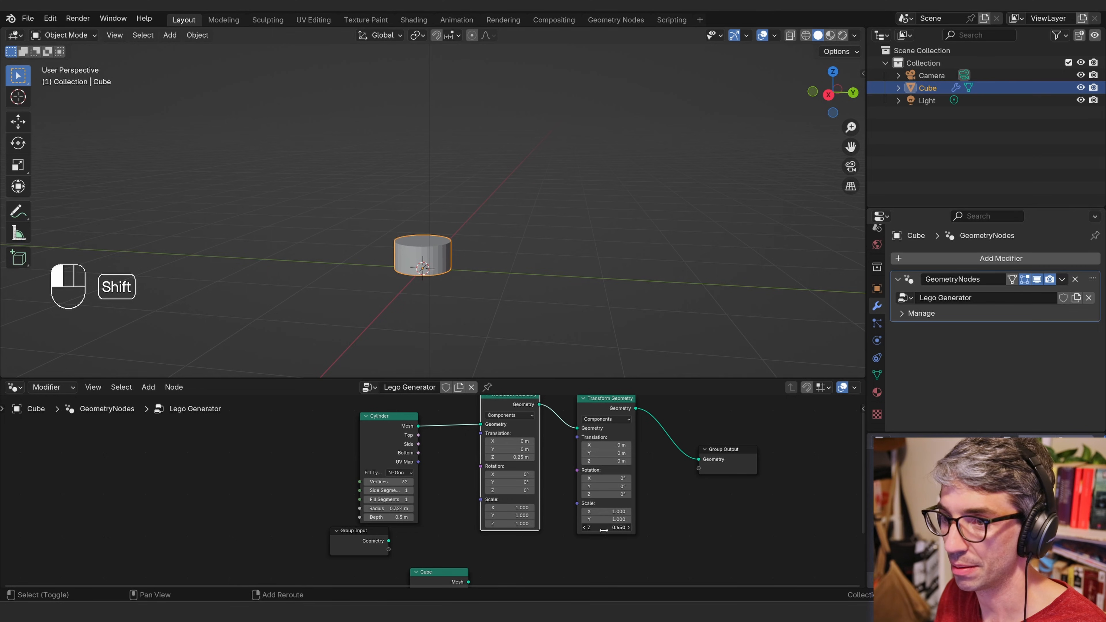
- Insert a Join Geometry node between the second Transform Geometry node and the Group Output, and link the Cube's mesh to it
{"action": "left_click", "coordinate": [722, 510]}
{"action": "middle_click_drag", "start_coordinate": [657, 514], "coordinate": [603, 515]}
{"action": "key", "text": "shift+a"}
{"action": "left_click", "coordinate": [576, 345]}
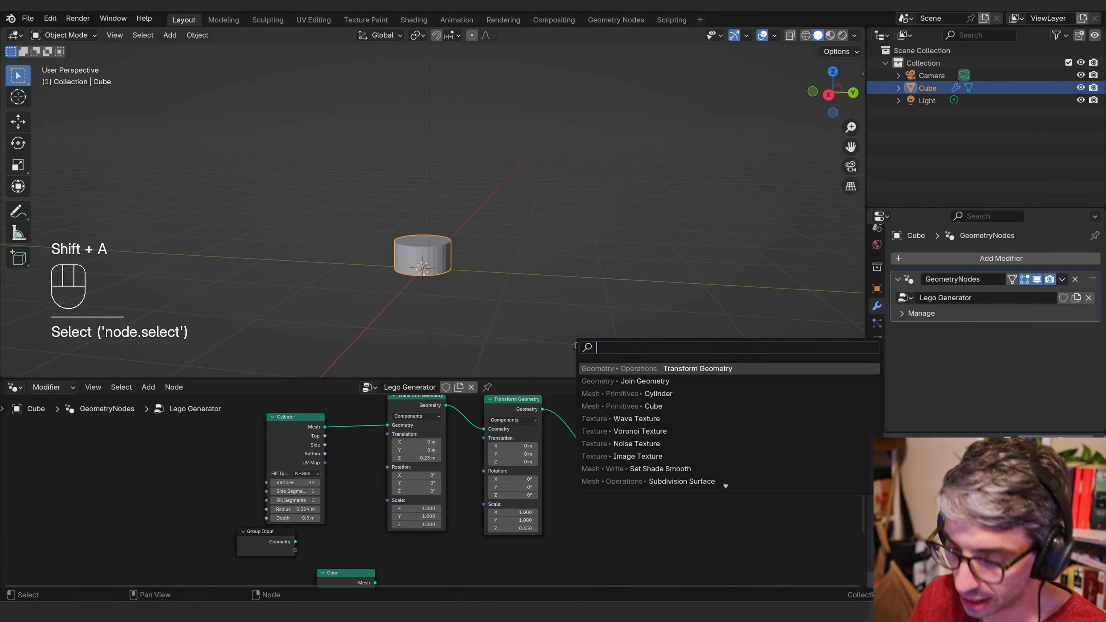
{"action": "type", "text": "join"}
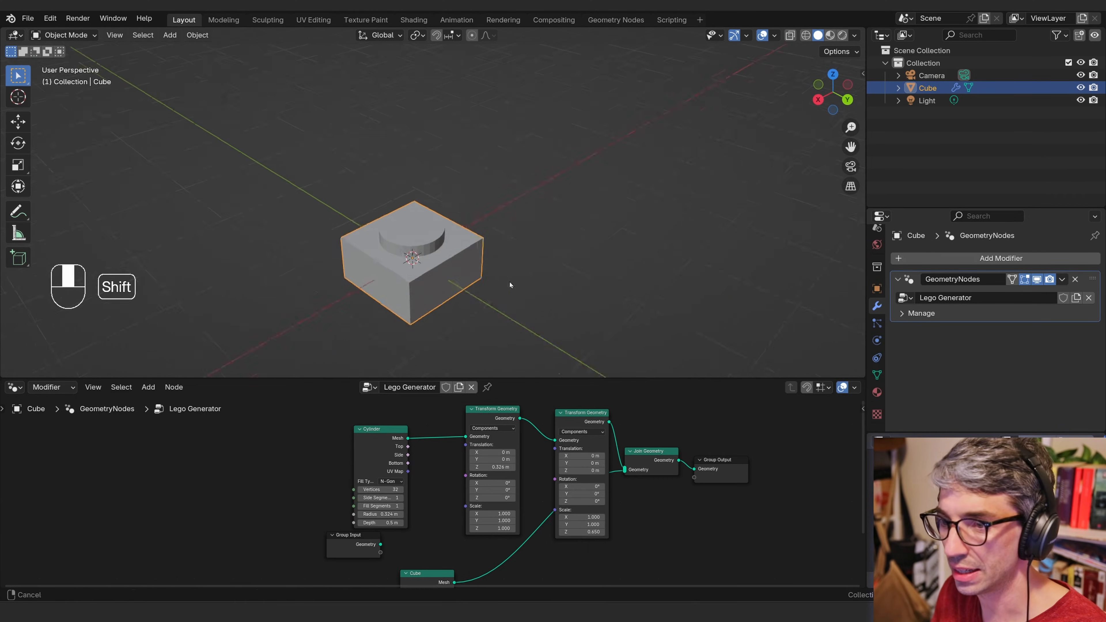
- Add a mesh plane to the scene at the brick's location
{"action": "middle_click_drag", "start_coordinate": [509, 282], "coordinate": [508, 288], "text": "shift"}
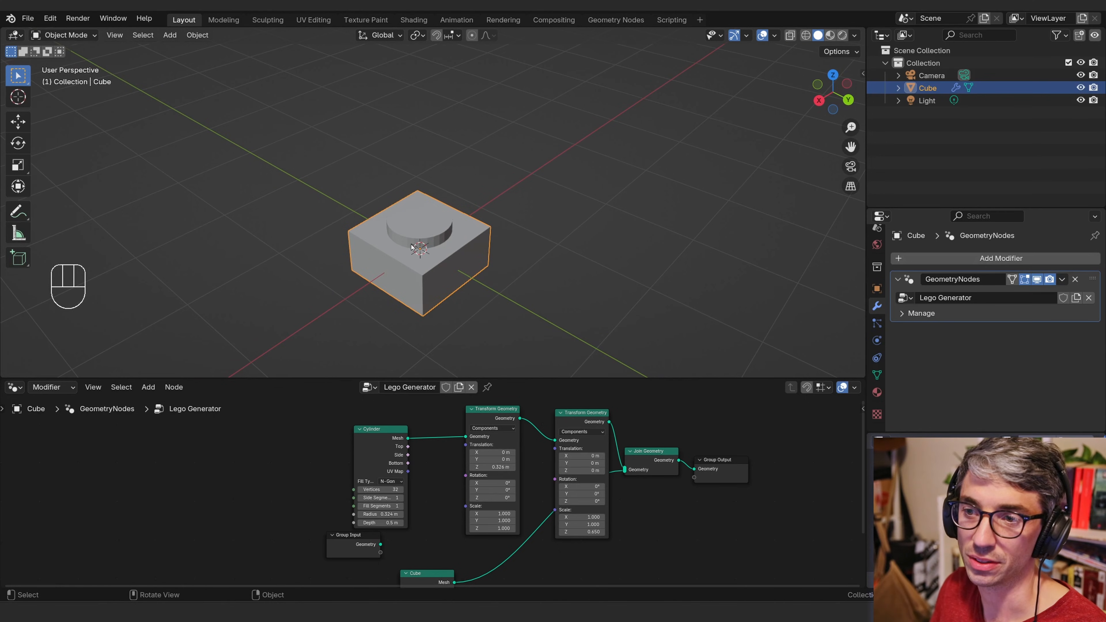
{"action": "scroll", "coordinate": [431, 251], "scroll_direction": "up", "scroll_amount": 3}
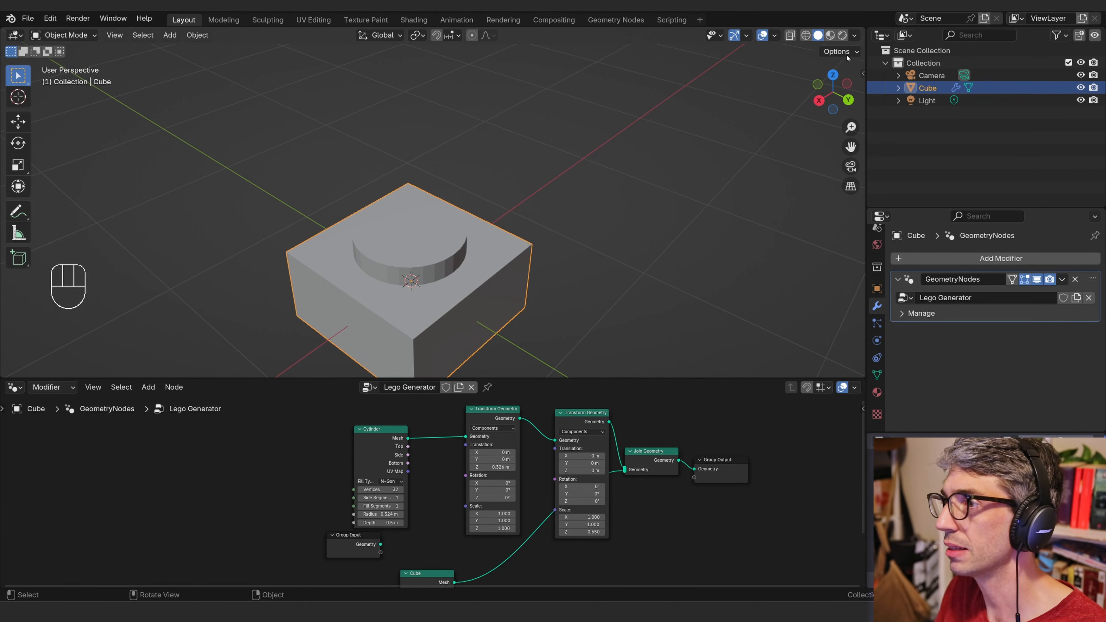
{"action": "scroll", "coordinate": [441, 248], "scroll_direction": "down", "scroll_amount": 3}
{"action": "key", "text": "shift+a"}
{"action": "mouse_move", "coordinate": [375, 264]}
{"action": "left_click", "coordinate": [549, 265]}
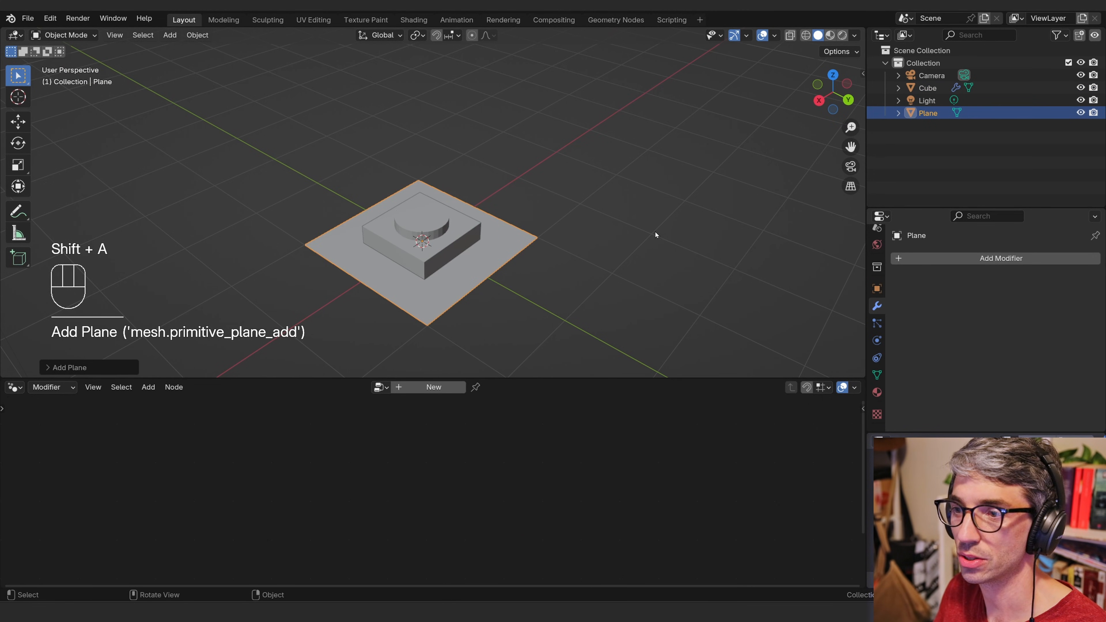
- Scale the plane up uniformly to about 4.478 so it forms a ground surface around the brick
{"action": "key", "text": "s"}
{"action": "left_click", "coordinate": [488, 244]}
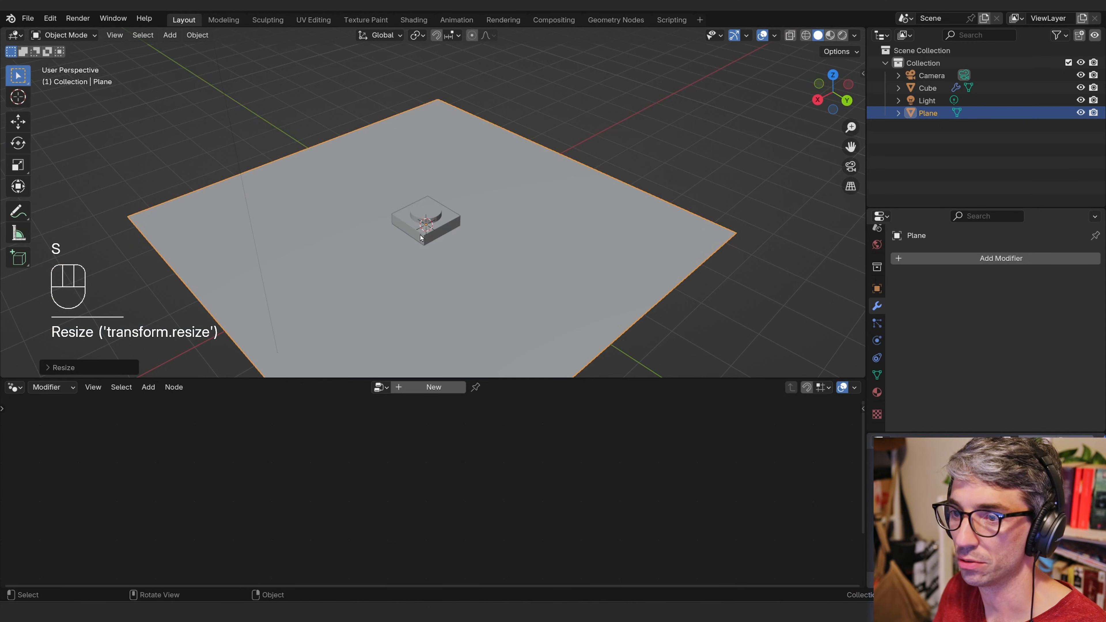
{"action": "left_click", "coordinate": [420, 237]}
{"action": "middle_click_drag", "start_coordinate": [484, 240], "coordinate": [484, 208]}
{"action": "scroll", "coordinate": [530, 208], "scroll_direction": "up", "scroll_amount": 2}
{"action": "left_click", "coordinate": [553, 202]}
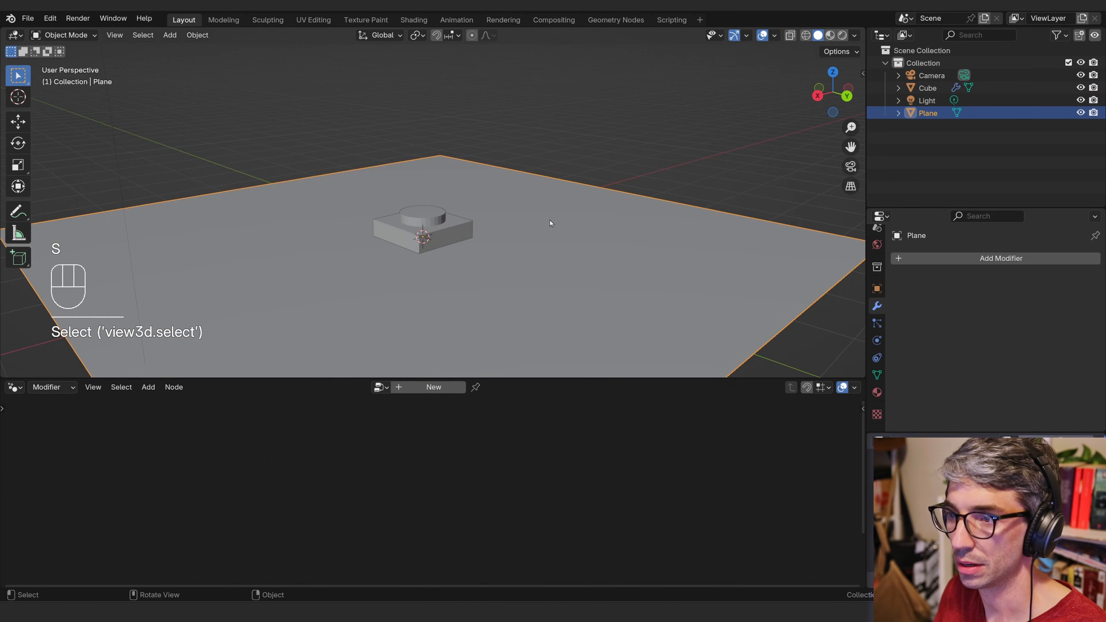
{"action": "middle_click_drag", "start_coordinate": [550, 223], "coordinate": [551, 238]}
{"action": "left_click", "coordinate": [877, 289]}
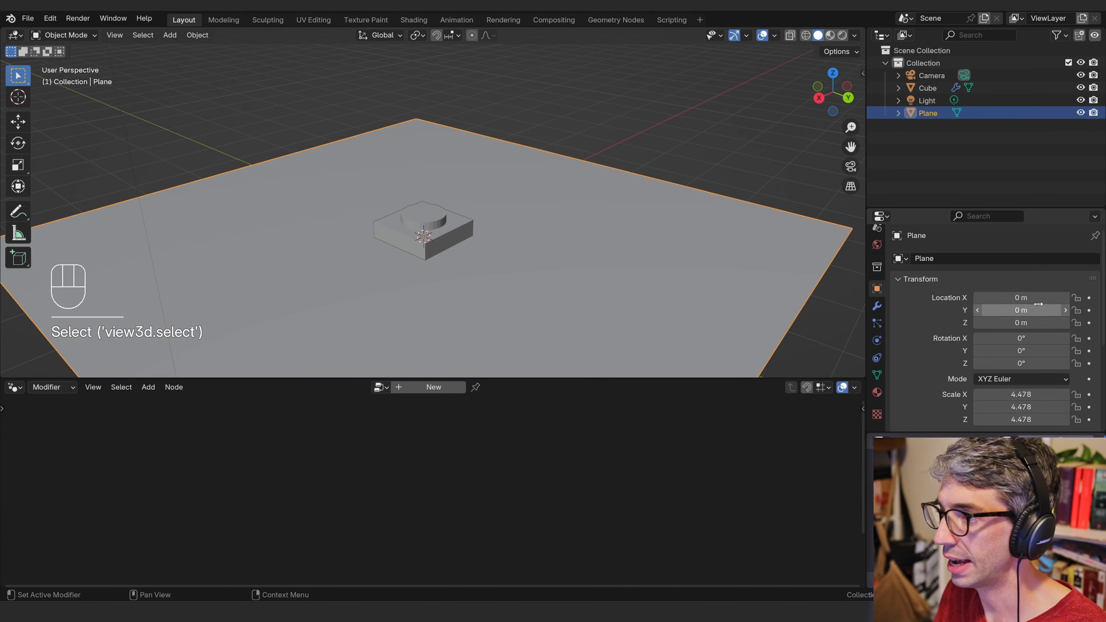
- Select the brick and switch the viewport to rendered shading with Scene World turned off
{"action": "mouse_move", "coordinate": [435, 266]}
{"action": "middle_mouse_down"}
{"action": "mouse_move", "coordinate": [429, 240]}
{"action": "mouse_move", "coordinate": [455, 220]}
{"action": "mouse_move", "coordinate": [433, 227]}
{"action": "mouse_move", "coordinate": [438, 261]}
{"action": "middle_mouse_up"}
{"action": "left_click", "coordinate": [429, 240]}
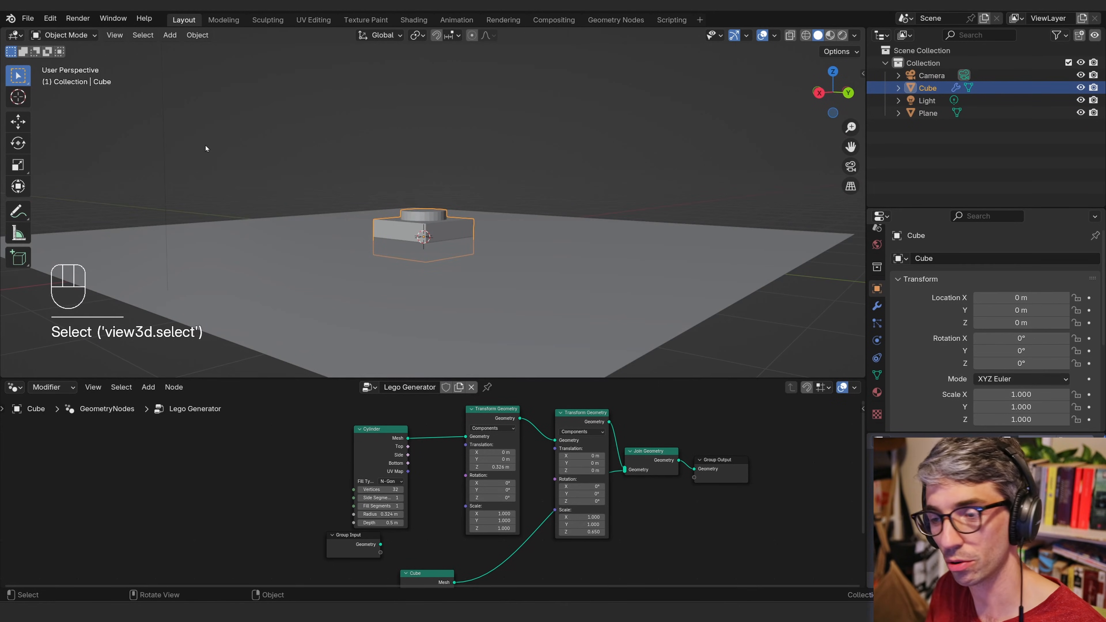
{"action": "middle_click_drag", "start_coordinate": [476, 194], "coordinate": [547, 174]}
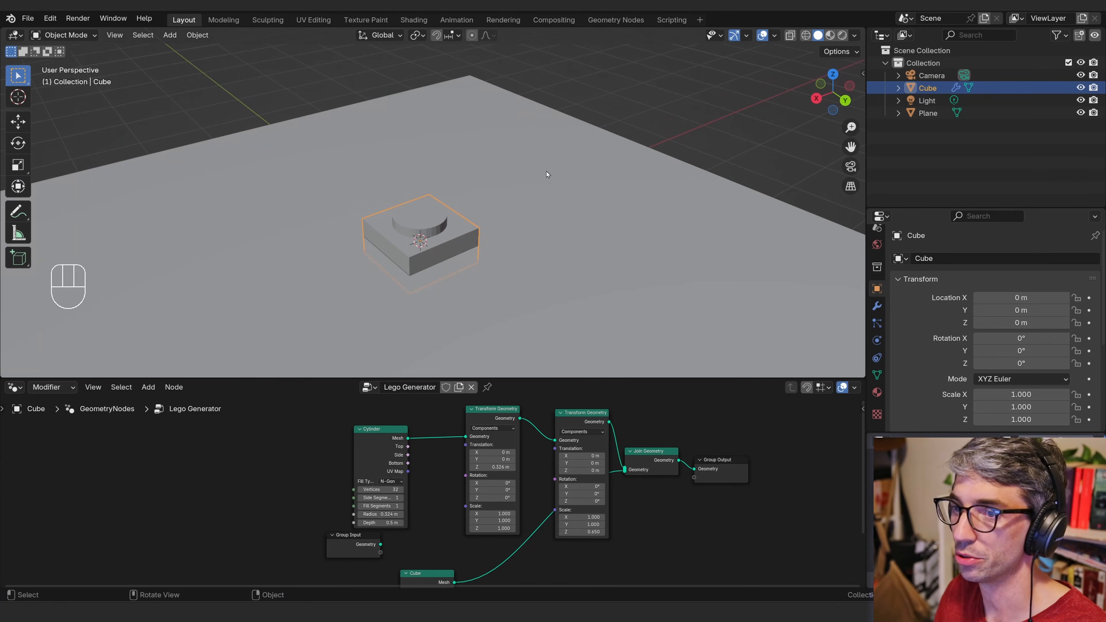
{"action": "left_click", "coordinate": [842, 36]}
{"action": "left_click", "coordinate": [854, 37]}
{"action": "left_click", "coordinate": [783, 110]}
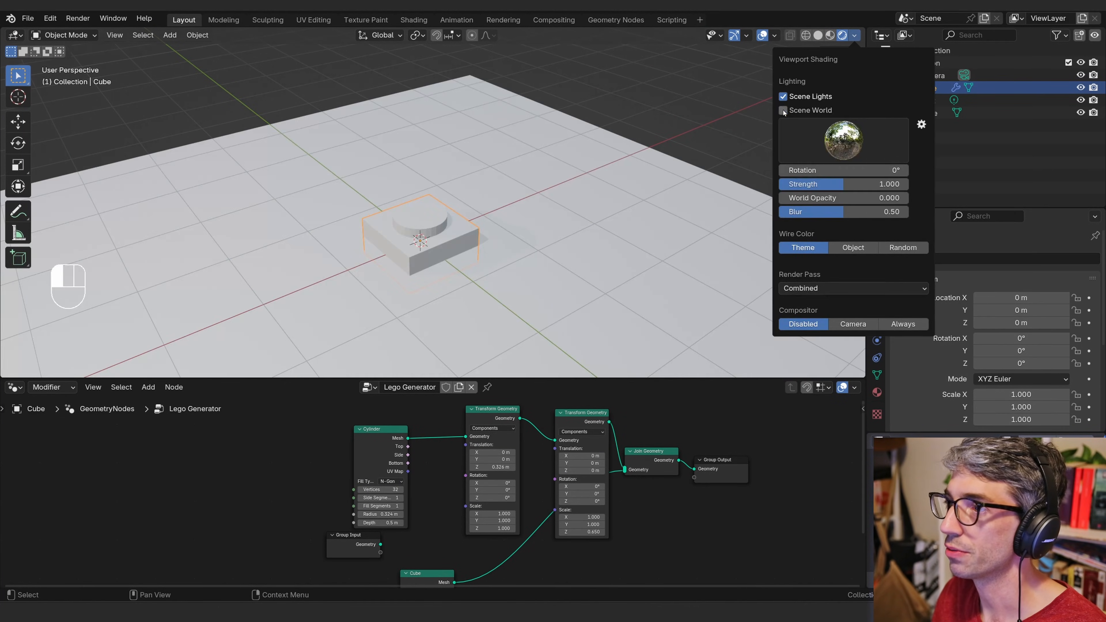
- Enable Raytracing in the scene's render settings
{"action": "scroll", "coordinate": [877, 283], "scroll_direction": "up", "scroll_amount": 4}
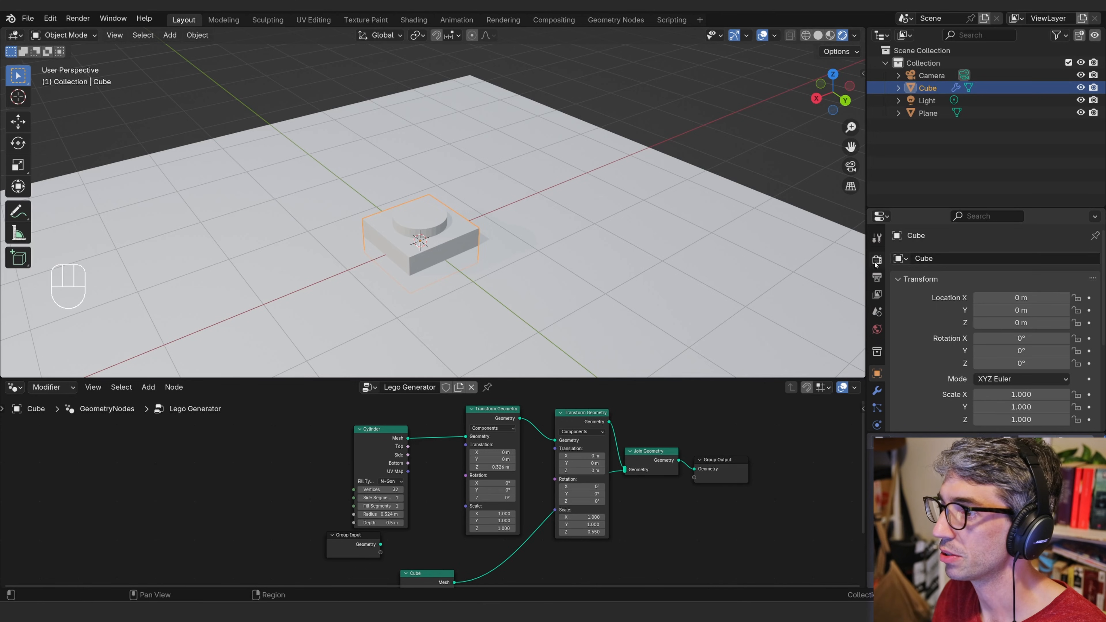
{"action": "left_click", "coordinate": [877, 260]}
{"action": "scroll", "coordinate": [903, 343], "scroll_direction": "down", "scroll_amount": 3}
{"action": "left_click", "coordinate": [906, 319]}
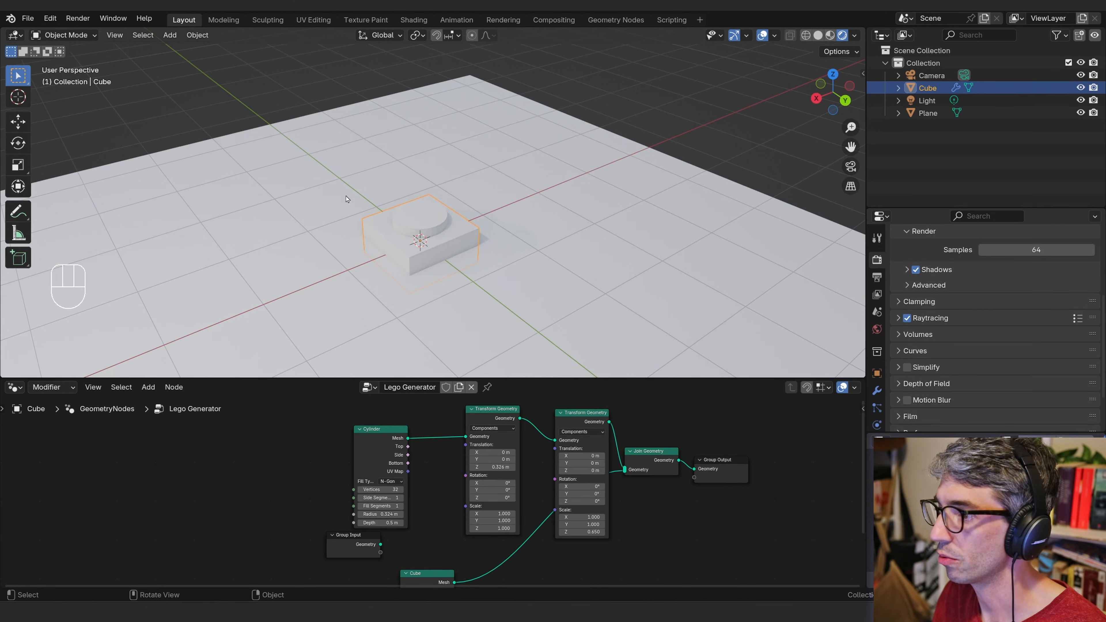
{"action": "middle_click_drag", "start_coordinate": [562, 217], "coordinate": [570, 219]}
- Select the ground plane and give it a new Principled BSDF material with a darker base color
{"action": "left_click_drag", "start_coordinate": [571, 219], "coordinate": [579, 224]}
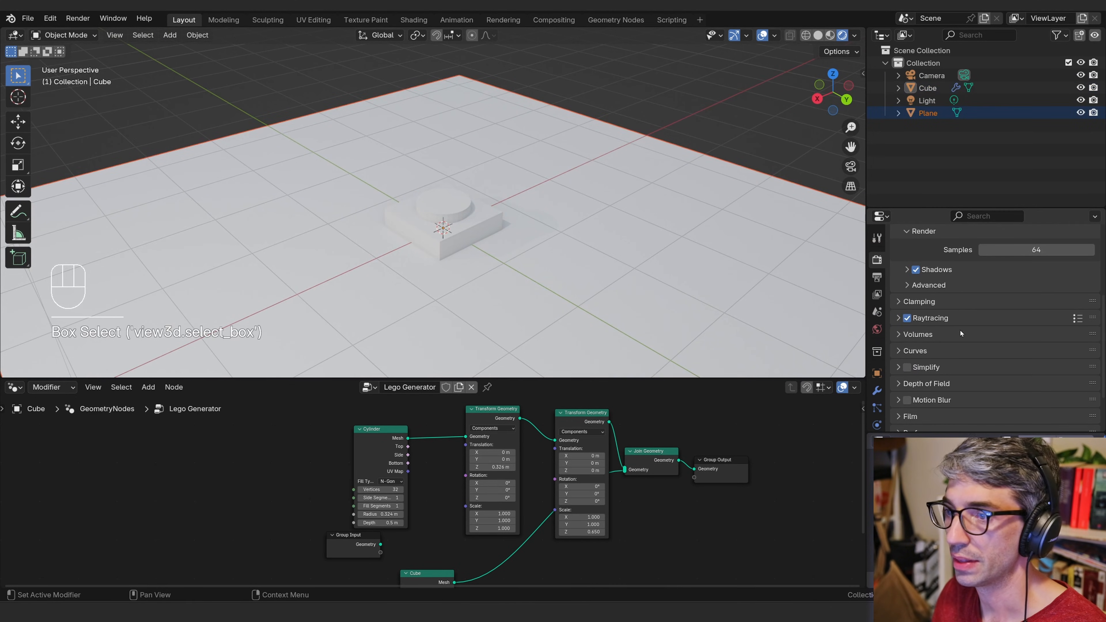
{"action": "left_click", "coordinate": [877, 373]}
{"action": "scroll", "coordinate": [882, 396], "scroll_direction": "down", "scroll_amount": 5}
{"action": "left_click", "coordinate": [881, 395]}
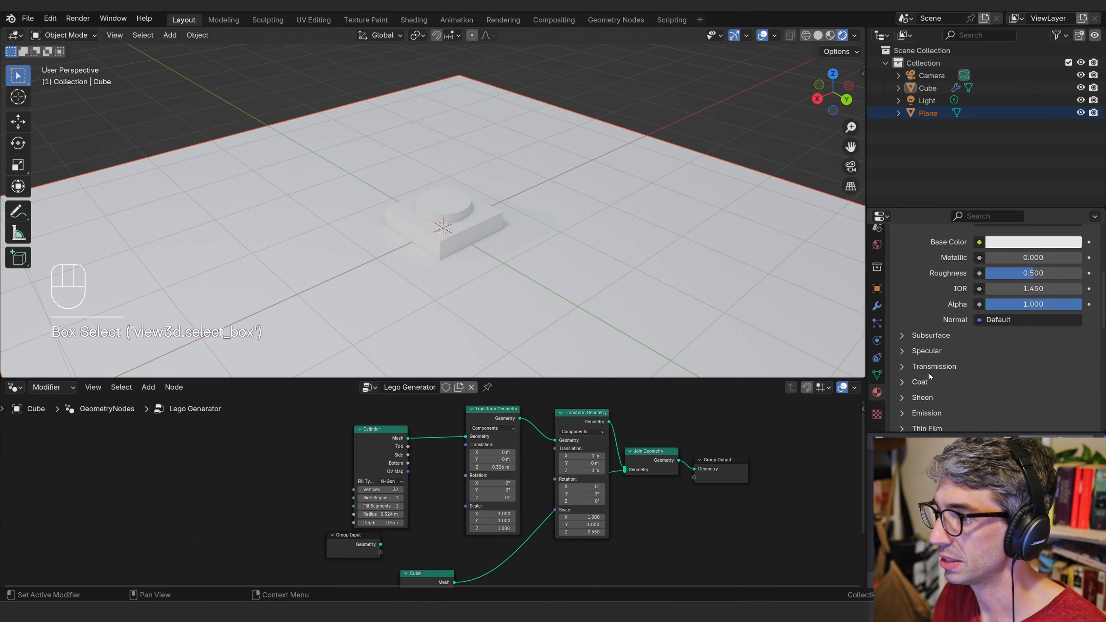
{"action": "left_click", "coordinate": [1058, 241]}
{"action": "left_click", "coordinate": [1074, 137]}
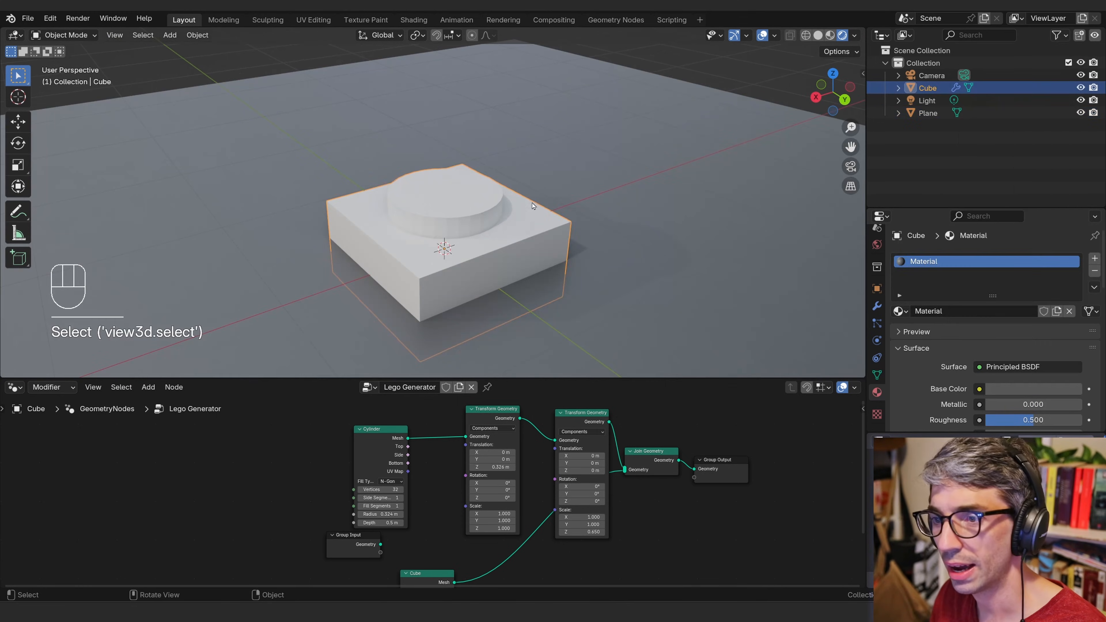
- Apply Shade Smooth to the brick object in the viewport
{"action": "right_click", "coordinate": [471, 218]}
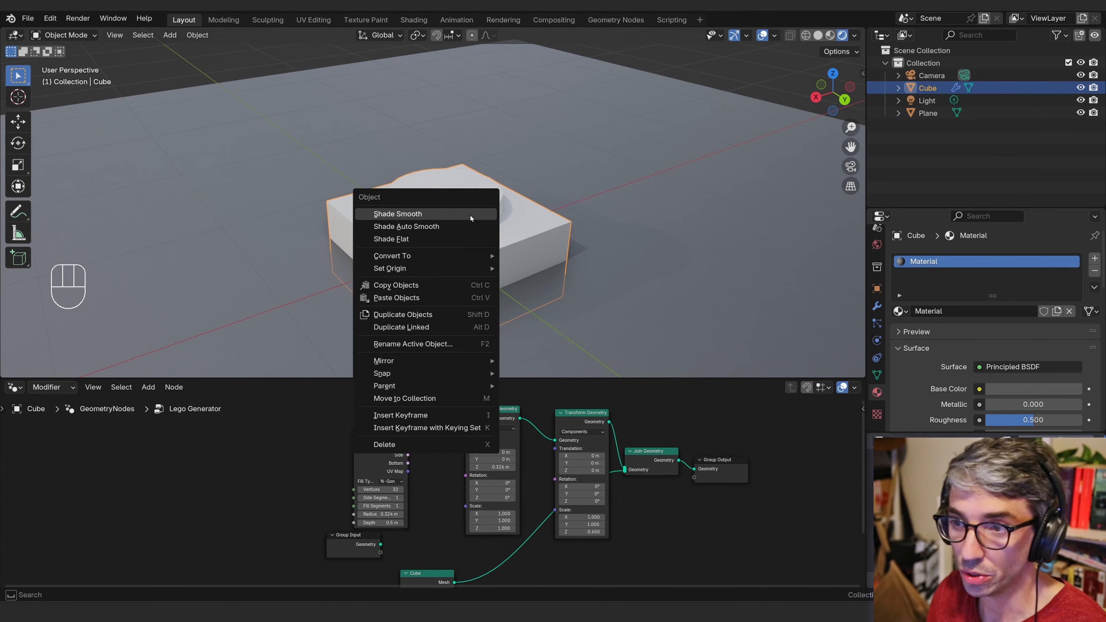
{"action": "left_click", "coordinate": [470, 218]}
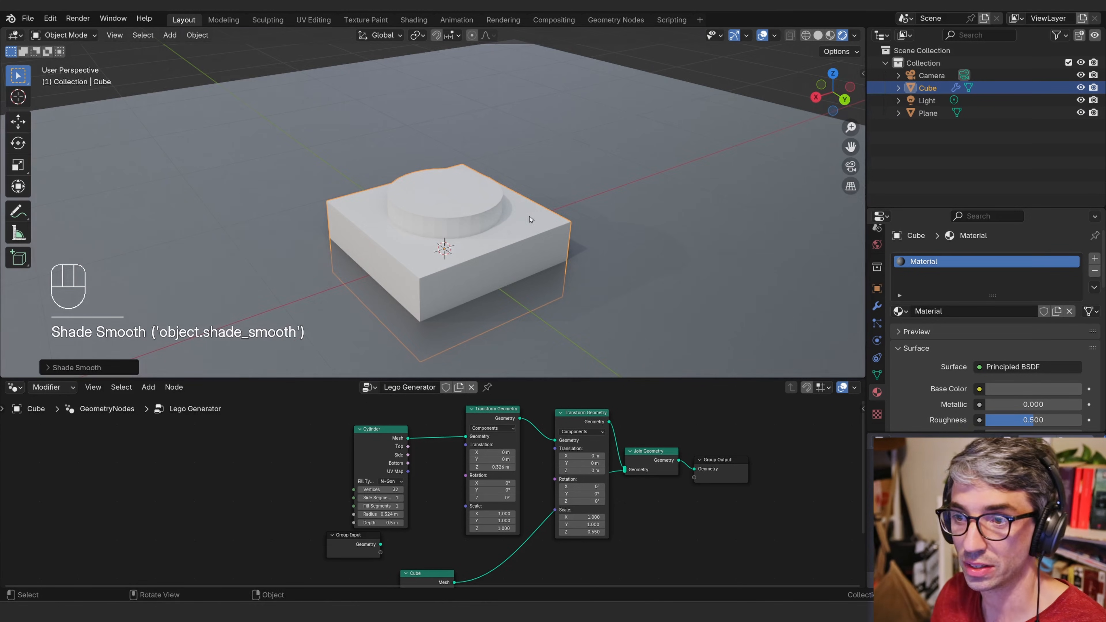
{"action": "middle_click_drag", "start_coordinate": [516, 203], "coordinate": [511, 233]}
- Move the Group Output away from Join Geometry and insert a Set Shade Smooth node on the link between them
{"action": "middle_click_drag", "start_coordinate": [728, 562], "coordinate": [517, 514]}
{"action": "left_click_drag", "start_coordinate": [490, 434], "coordinate": [681, 464]}
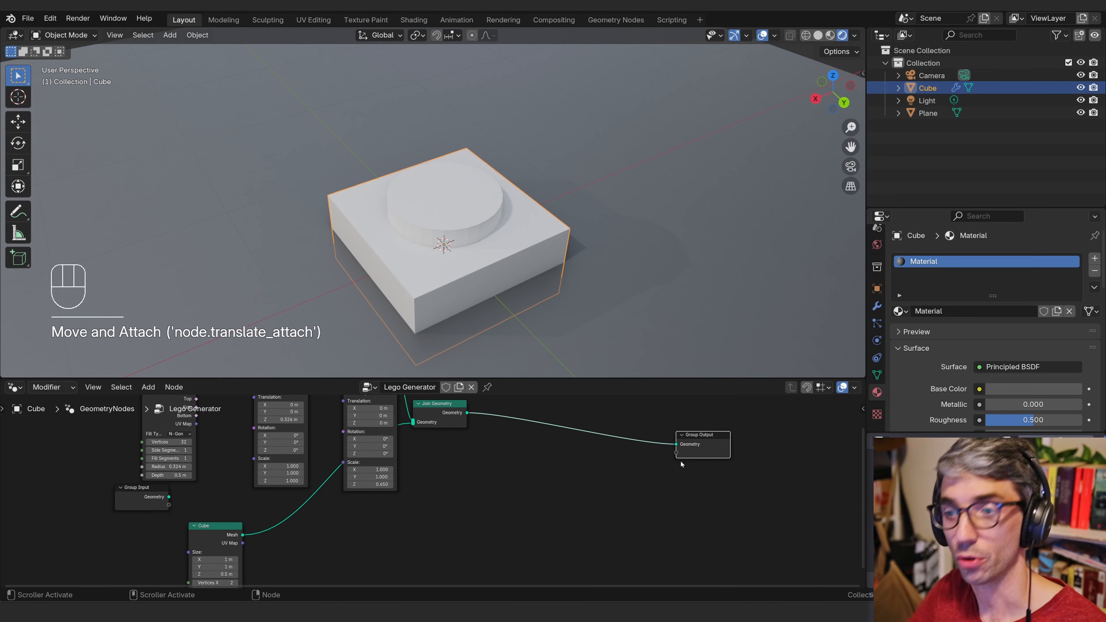
{"action": "left_click", "coordinate": [536, 457]}
{"action": "key", "text": "shift+a"}
{"action": "left_click", "coordinate": [499, 345]}
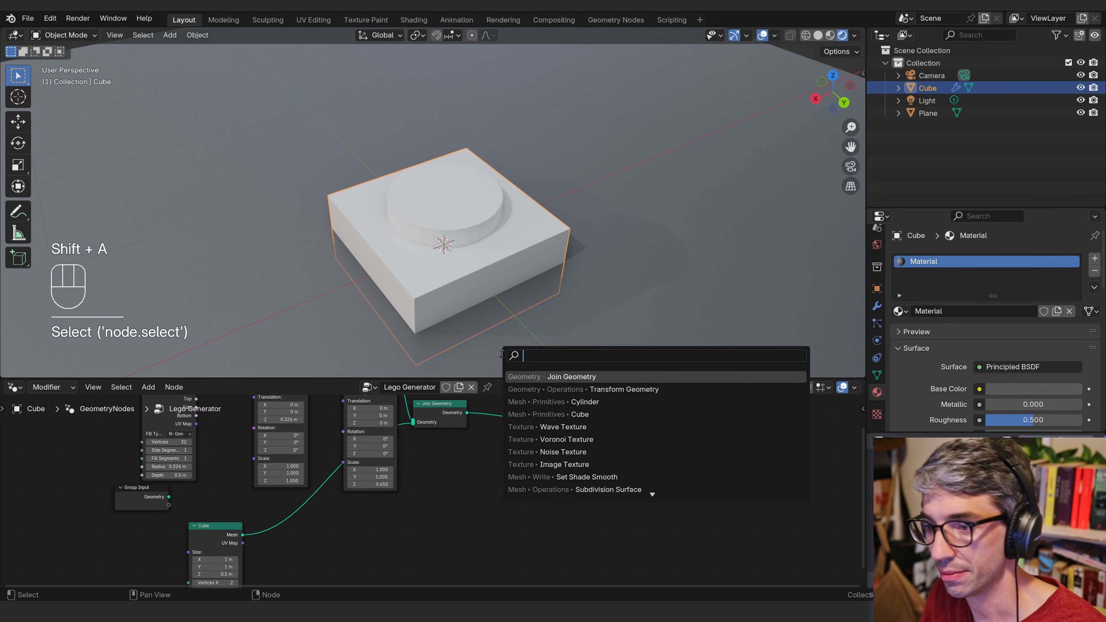
{"action": "type", "text": "shade"}
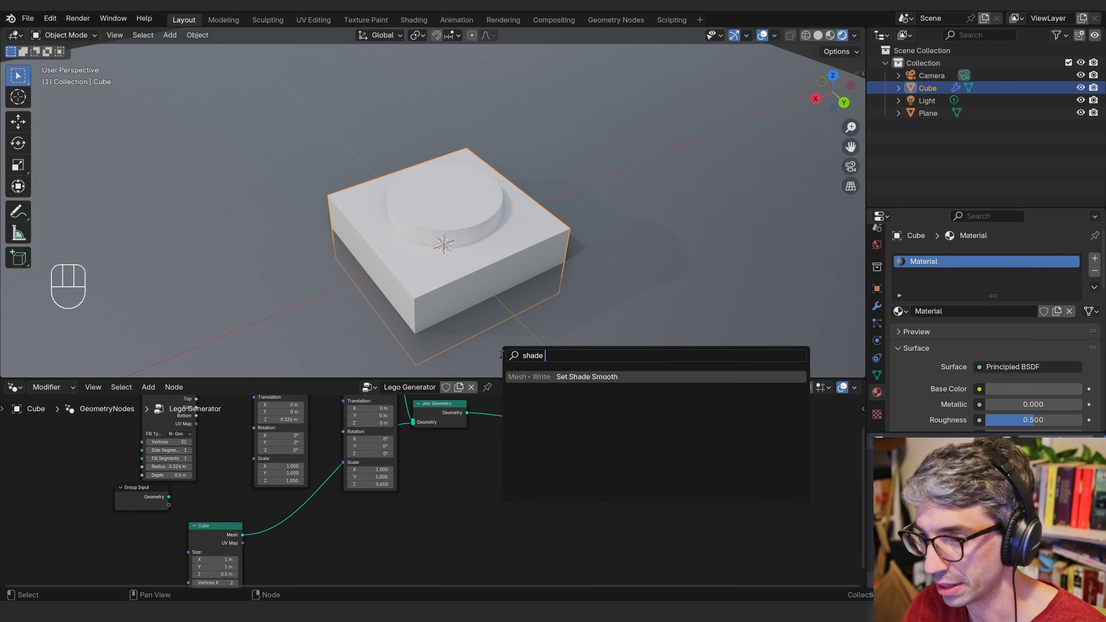
{"action": "key", "text": "Return"}
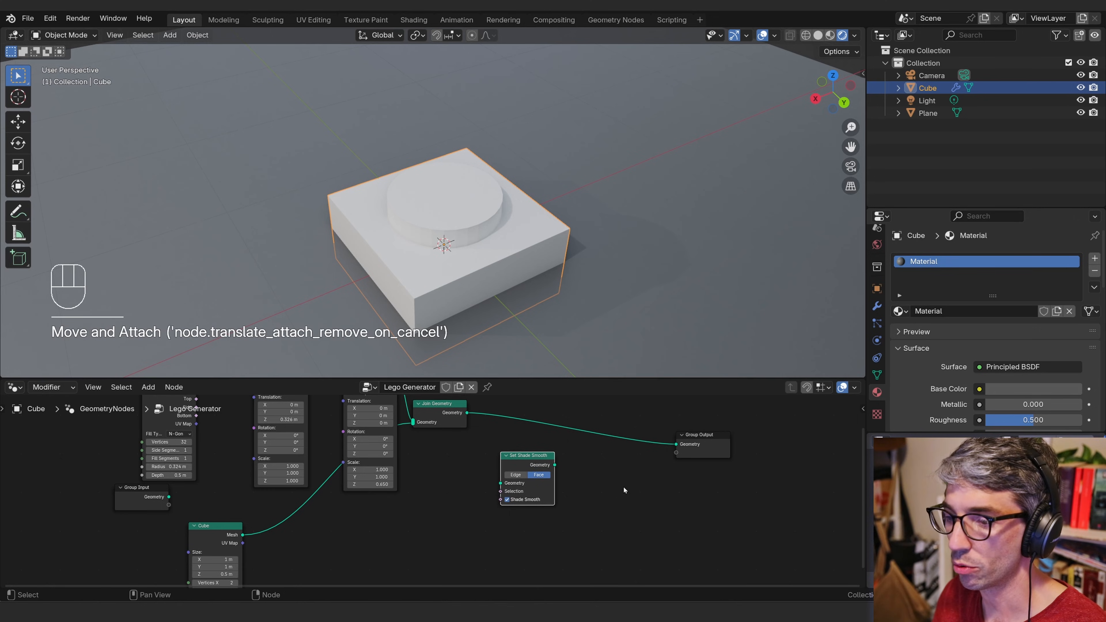
{"action": "left_click", "coordinate": [500, 500]}
{"action": "left_click_drag", "start_coordinate": [500, 500], "coordinate": [564, 453]}
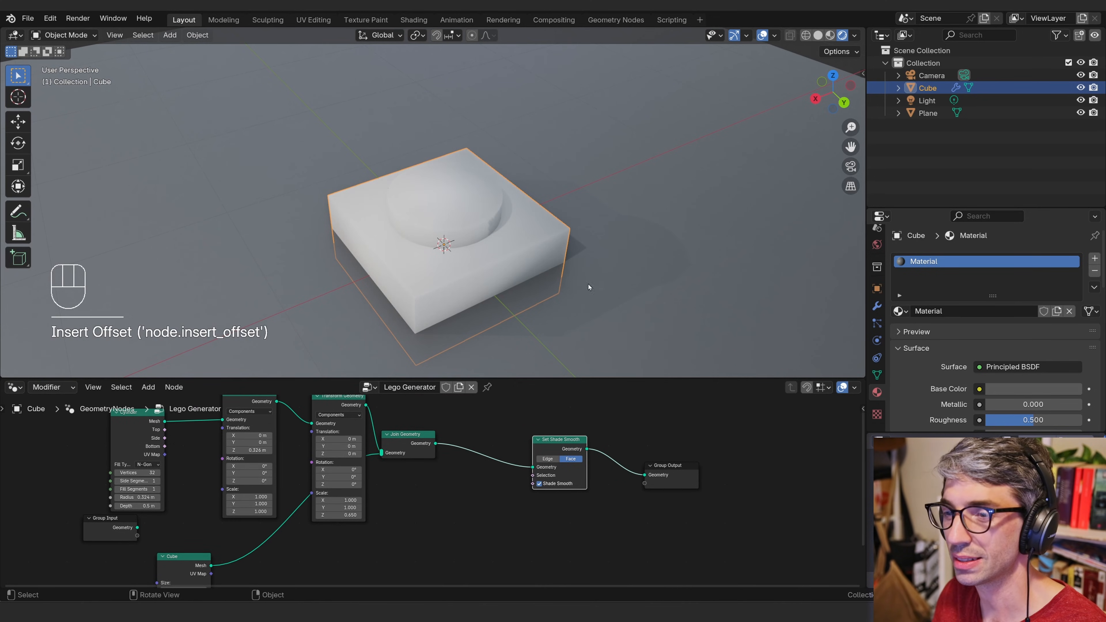
{"action": "middle_click_drag", "start_coordinate": [588, 288], "coordinate": [476, 257]}
{"action": "middle_click_drag", "start_coordinate": [587, 488], "coordinate": [550, 487]}
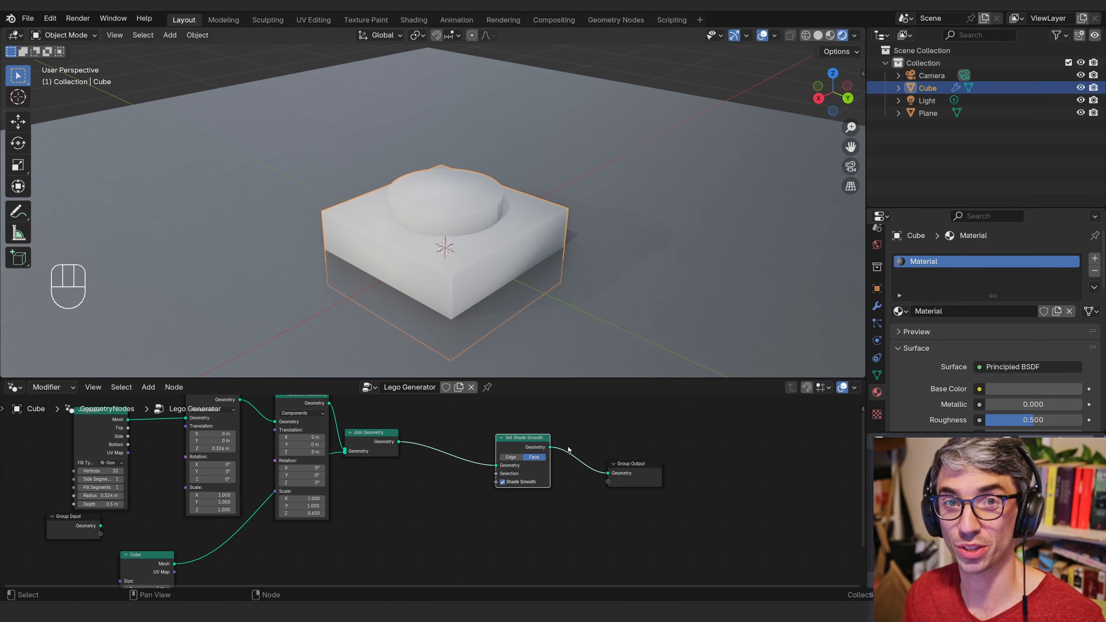
{"action": "middle_click_drag", "start_coordinate": [483, 519], "coordinate": [466, 513]}
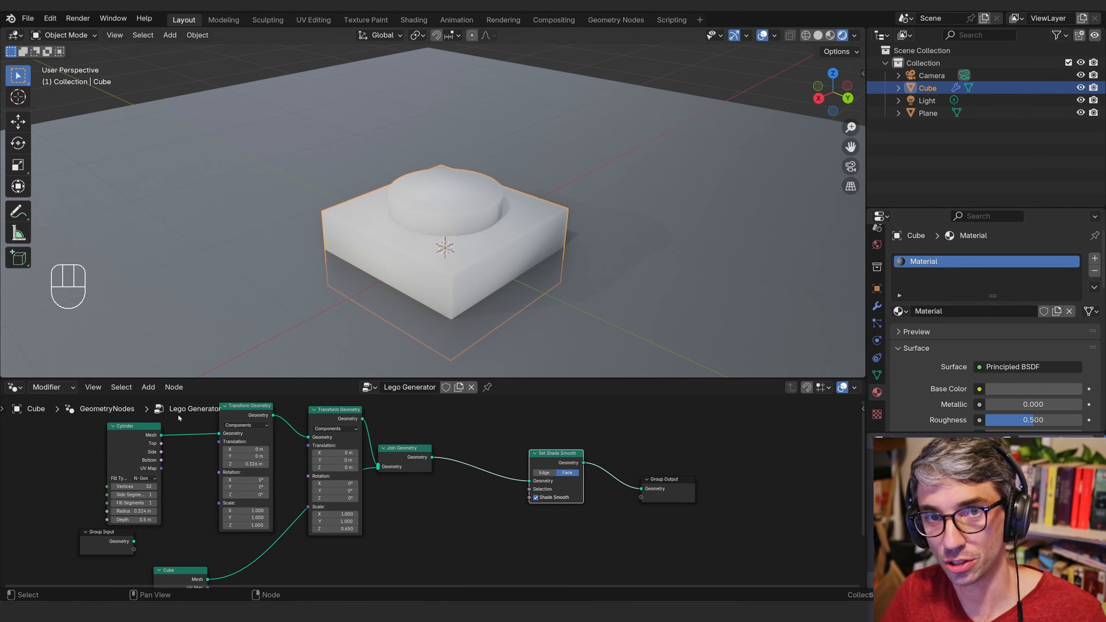
- Link Join Geometry directly to the Group Output and move the Set Shade Smooth node off the chain
{"action": "left_click_drag", "start_coordinate": [125, 441], "coordinate": [139, 443]}
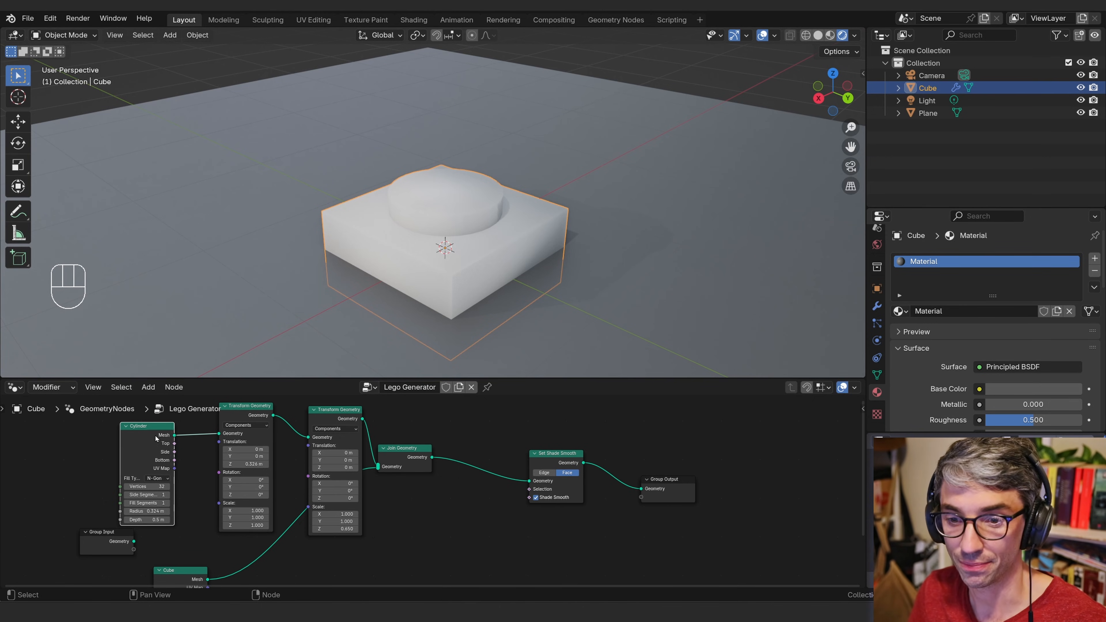
{"action": "left_click_drag", "start_coordinate": [527, 482], "coordinate": [643, 489]}
{"action": "left_click_drag", "start_coordinate": [567, 477], "coordinate": [453, 535]}
{"action": "middle_click_drag", "start_coordinate": [452, 535], "coordinate": [674, 522]}
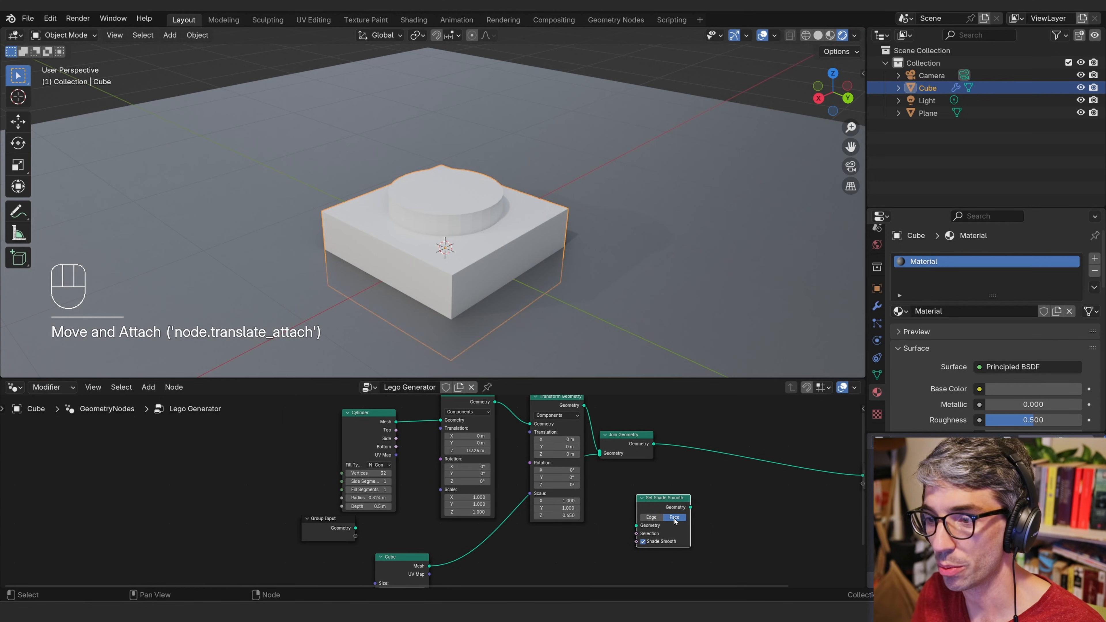
{"action": "left_click_drag", "start_coordinate": [683, 499], "coordinate": [645, 503]}
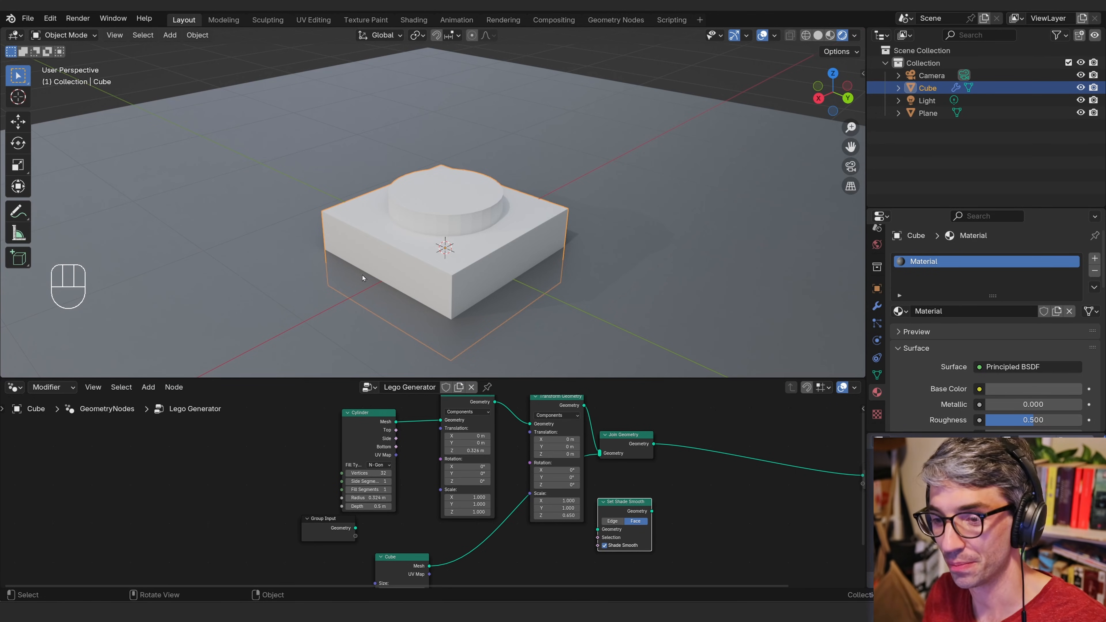
- Insert Set Shade Smooth between the Cylinder and the first Transform Geometry, and link the Cylinder's Side output to its Selection
{"action": "mouse_move", "coordinate": [371, 449]}
{"action": "left_mouse_down"}
{"action": "mouse_move", "coordinate": [309, 448]}
{"action": "mouse_move", "coordinate": [367, 446]}
{"action": "left_mouse_up"}
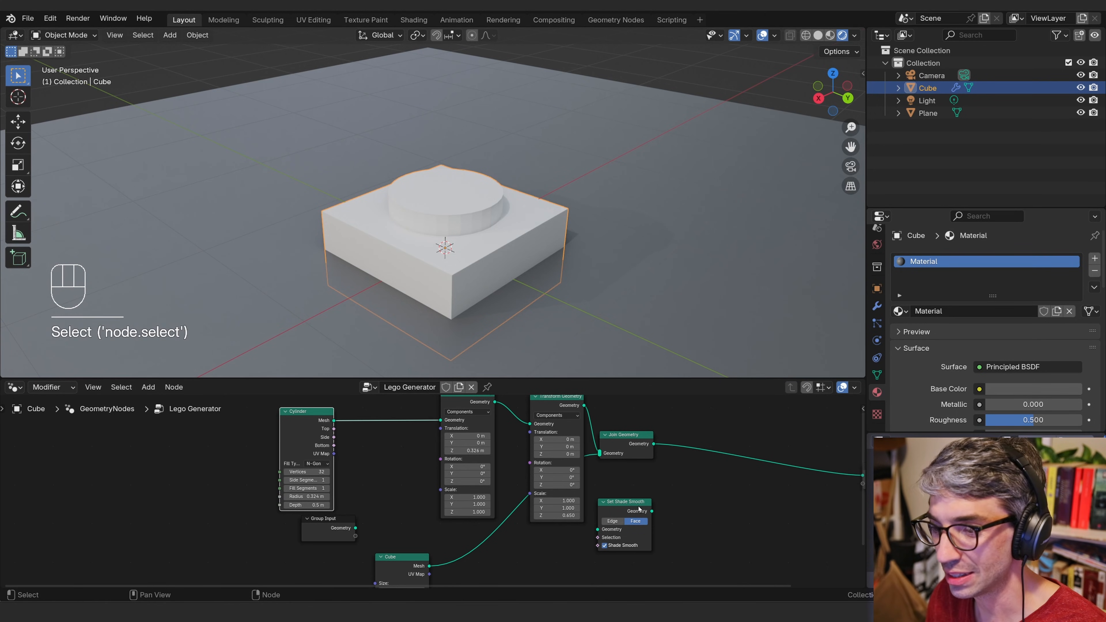
{"action": "left_click_drag", "start_coordinate": [625, 502], "coordinate": [396, 449]}
{"action": "middle_click_drag", "start_coordinate": [341, 497], "coordinate": [363, 486]}
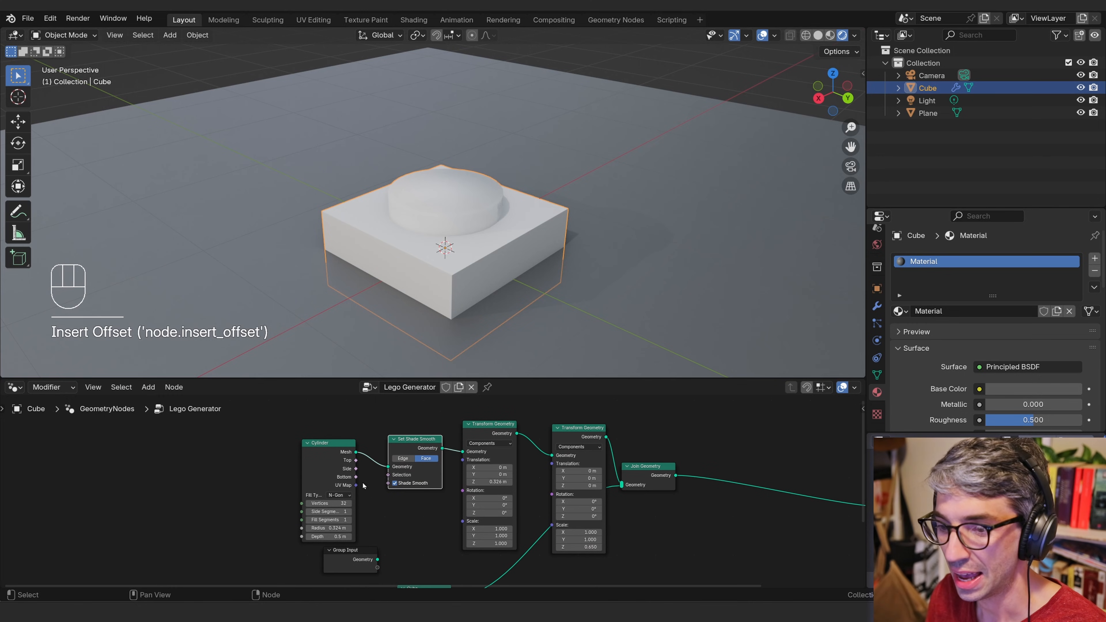
{"action": "left_click_drag", "start_coordinate": [357, 469], "coordinate": [388, 476]}
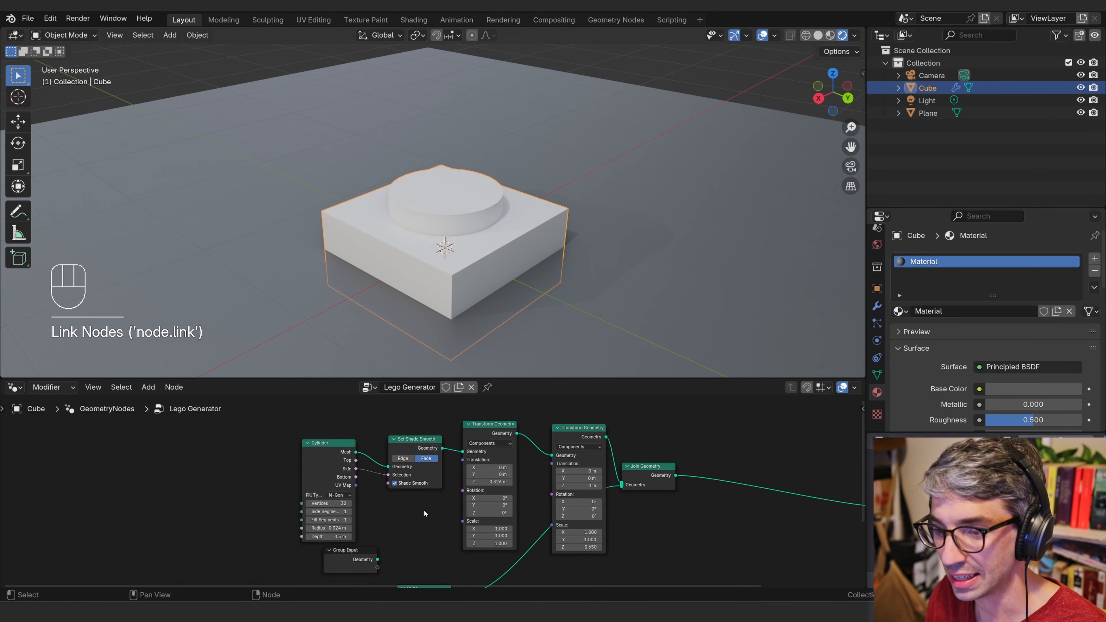
{"action": "scroll", "coordinate": [462, 209], "scroll_direction": "up", "scroll_amount": 3}
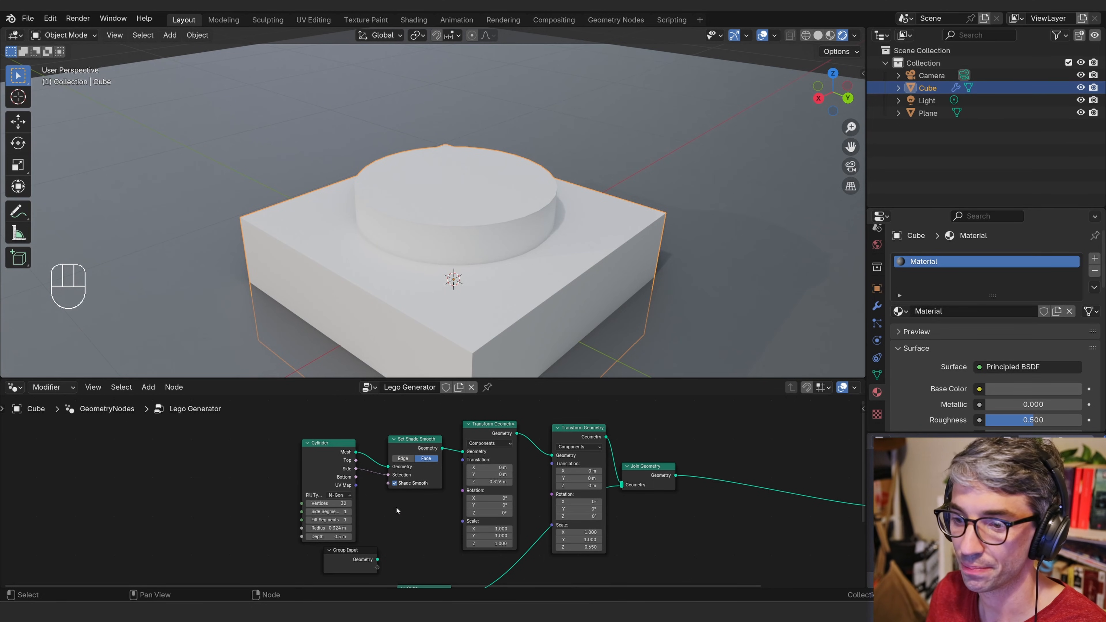
{"action": "scroll", "coordinate": [398, 503], "scroll_direction": "down", "scroll_amount": 2}
{"action": "middle_click_drag", "start_coordinate": [397, 503], "coordinate": [341, 478]}
{"action": "middle_click_drag", "start_coordinate": [571, 287], "coordinate": [501, 291]}
{"action": "scroll", "coordinate": [501, 291], "scroll_direction": "down", "scroll_amount": 3}
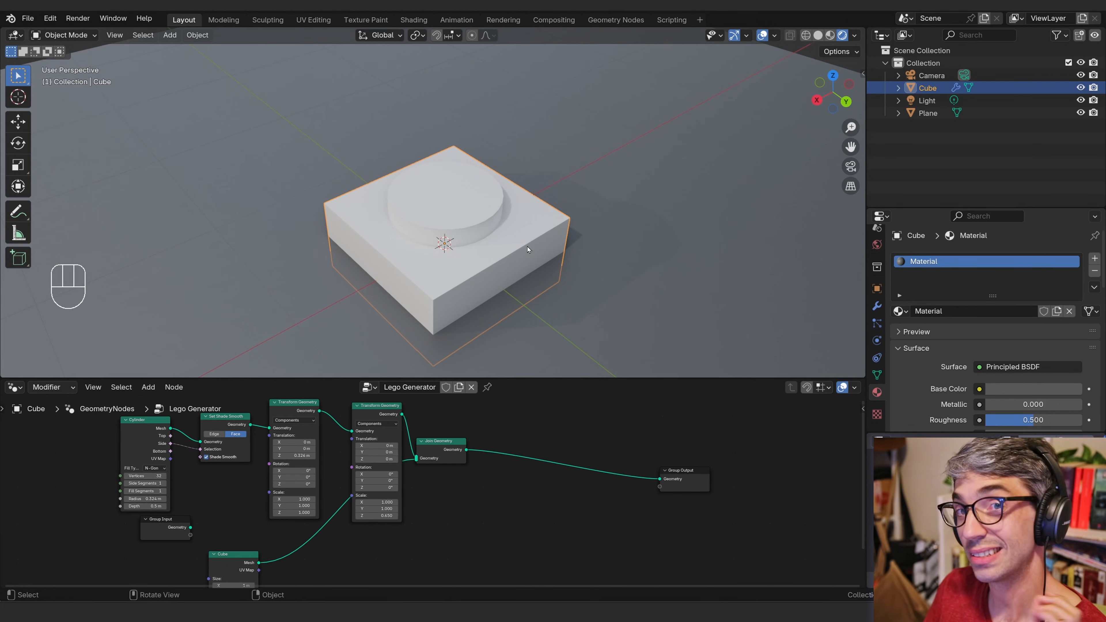
- Search the available geometry nodes for a bevel node
{"action": "middle_click_drag", "start_coordinate": [575, 446], "coordinate": [606, 455]}
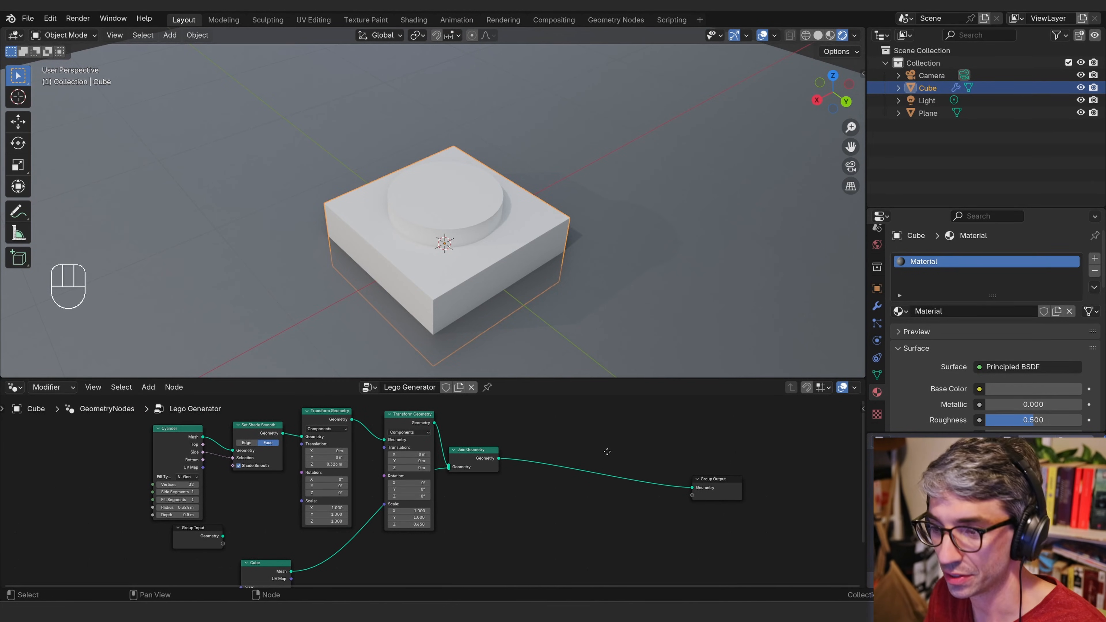
{"action": "key", "text": "shift+a"}
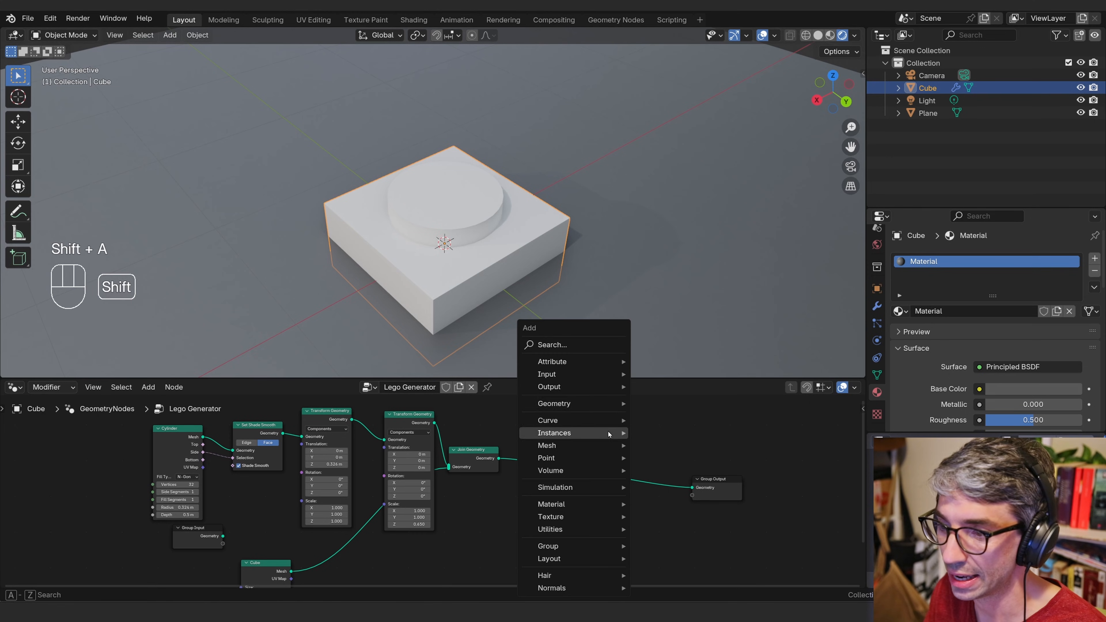
{"action": "type", "text": "beve"}
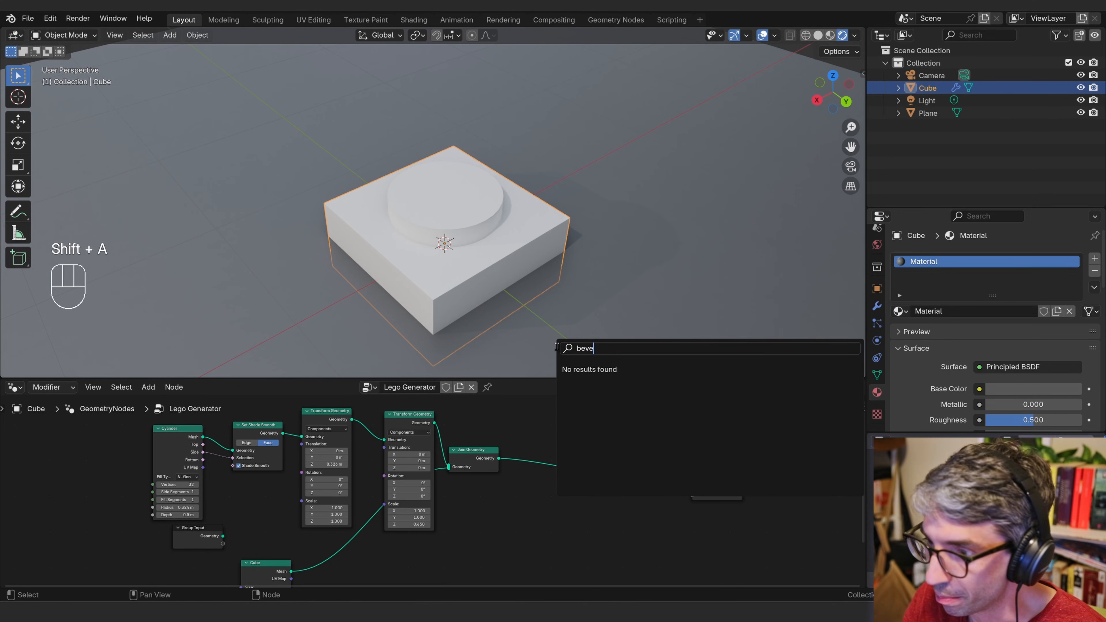
{"action": "key", "text": "BackSpace"}
{"action": "key", "text": "BackSpace"}
{"action": "key", "text": "BackSpace"}
{"action": "key", "text": "BackSpace"}
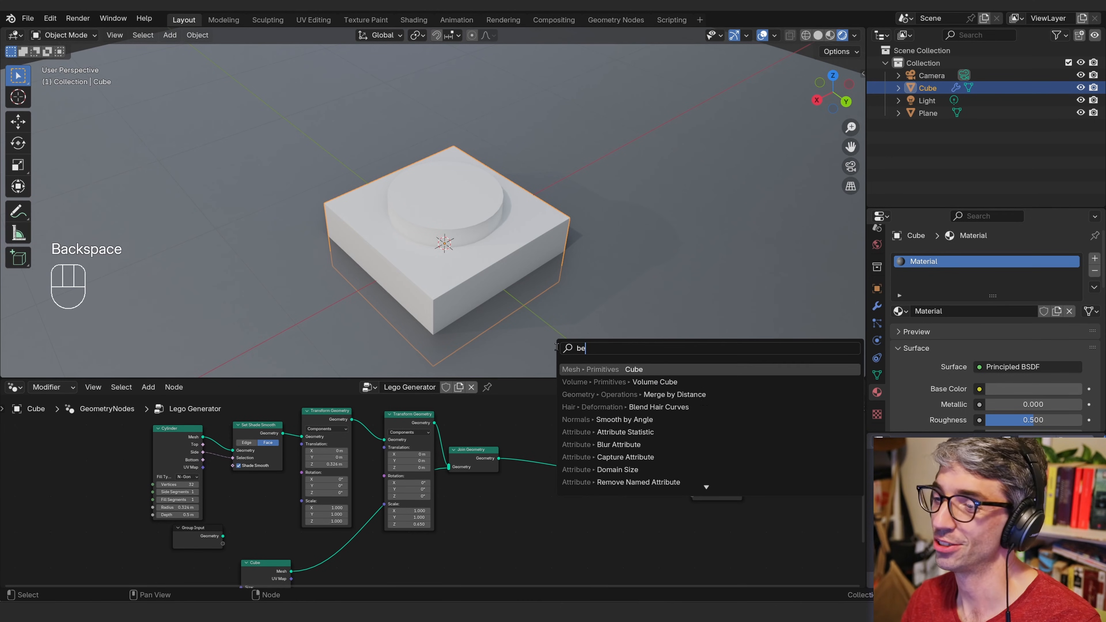
{"action": "key", "text": "Escape"}
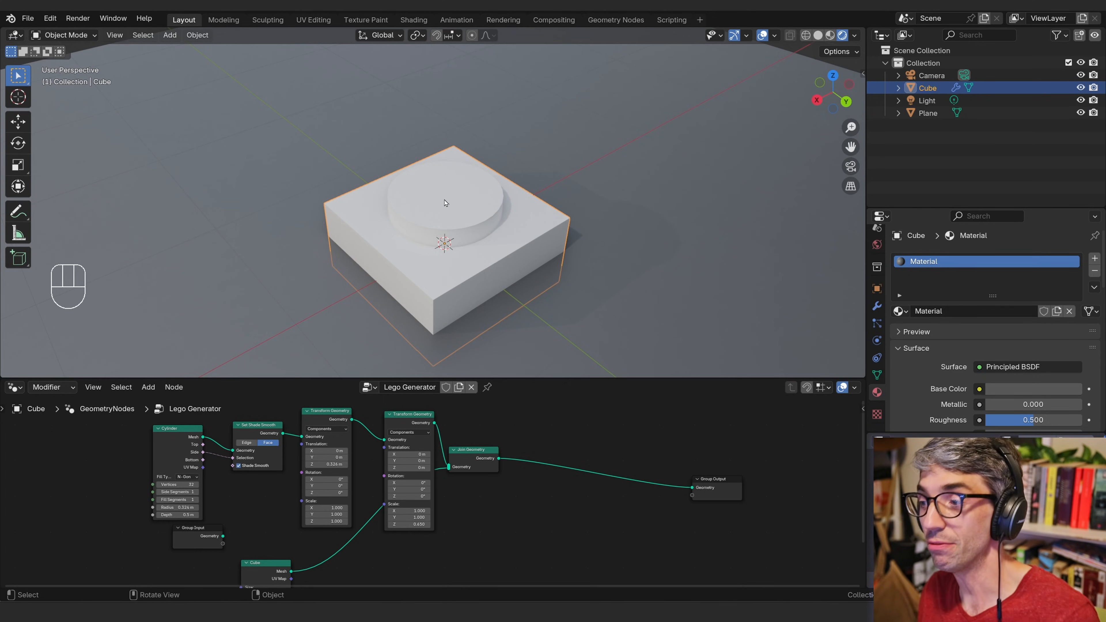
- Add a second Geometry Nodes modifier to the brick below the Lego Generator one
{"action": "left_click", "coordinate": [877, 306]}
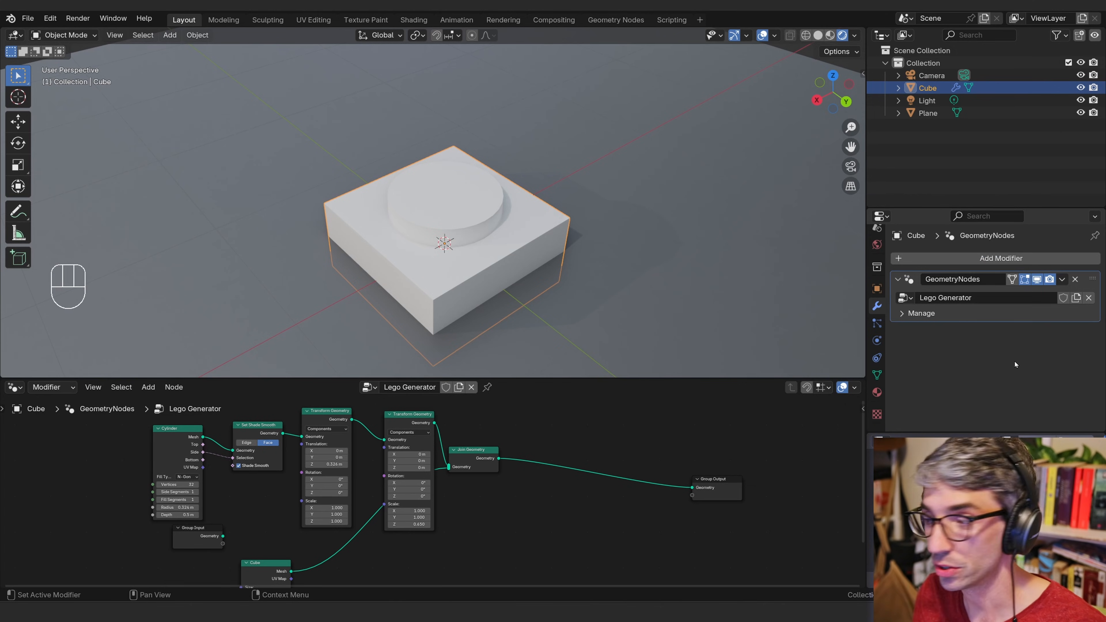
{"action": "left_click", "coordinate": [1001, 258]}
{"action": "left_click", "coordinate": [1002, 252]}
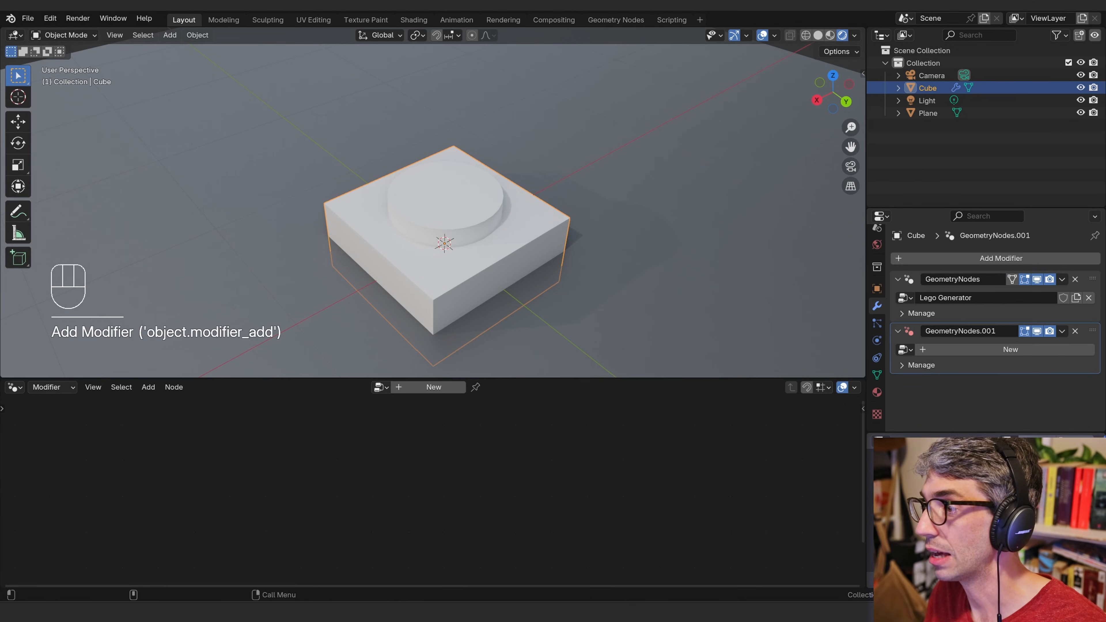
- Remove the second Geometry Nodes modifier from the brick and add a Bevel modifier below the Lego Generator one
{"action": "left_click", "coordinate": [1075, 332]}
{"action": "left_click", "coordinate": [958, 258]}
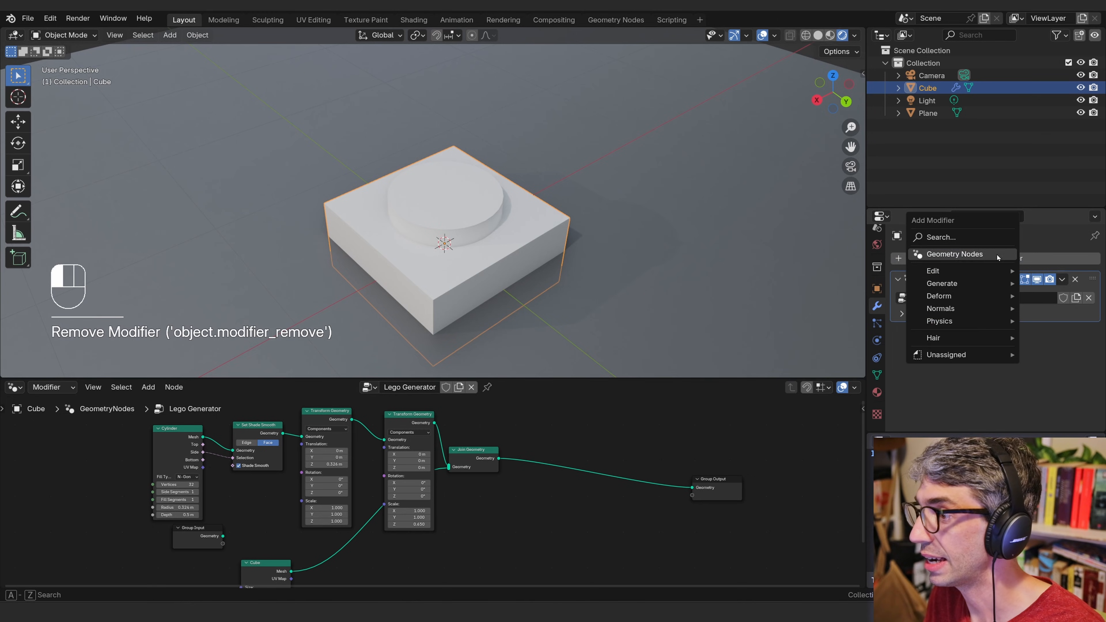
{"action": "left_click", "coordinate": [957, 240]}
{"action": "type", "text": "beve"}
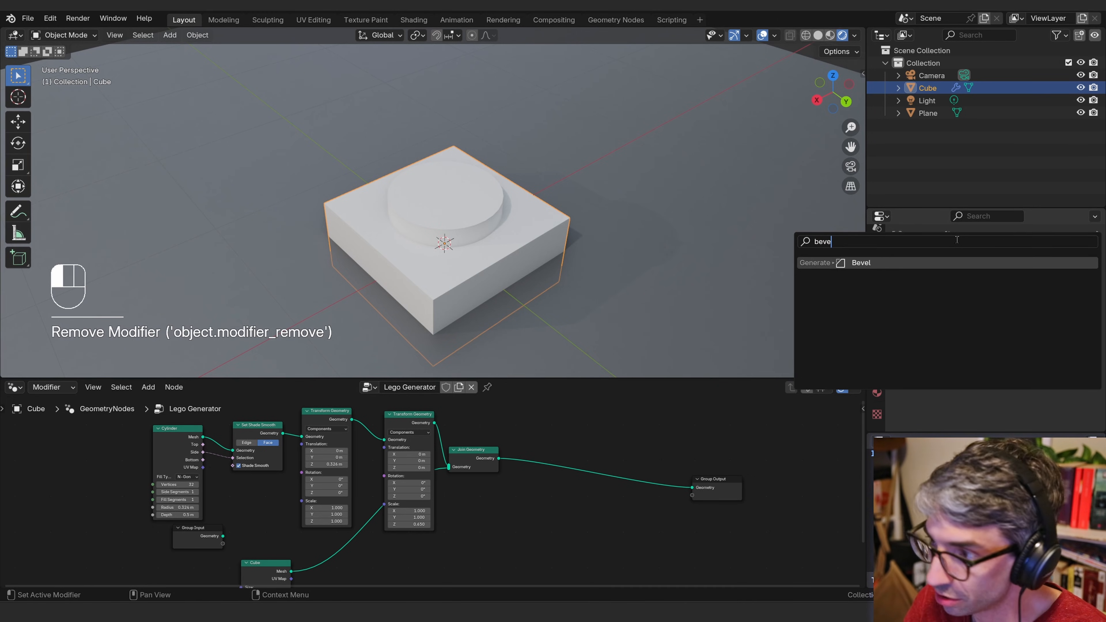
{"action": "key", "text": "Return"}
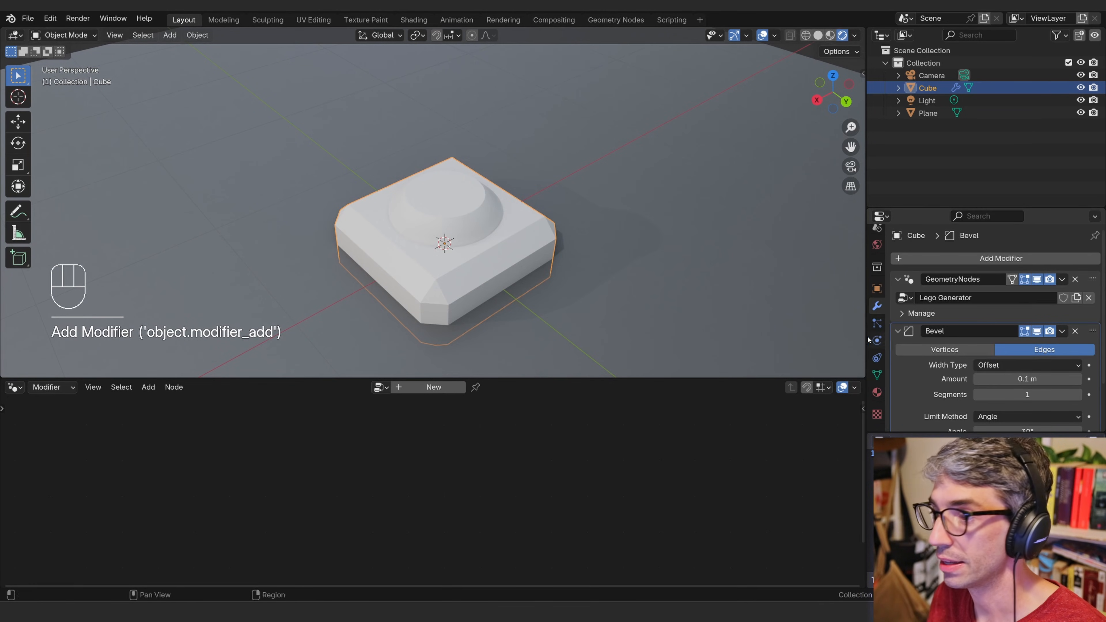
- Set the Bevel modifier's Amount to about 0.008 m and its Segments to 4
{"action": "left_click_drag", "start_coordinate": [1045, 379], "coordinate": [1006, 378], "text": "shift"}
{"action": "left_click", "coordinate": [1079, 398]}
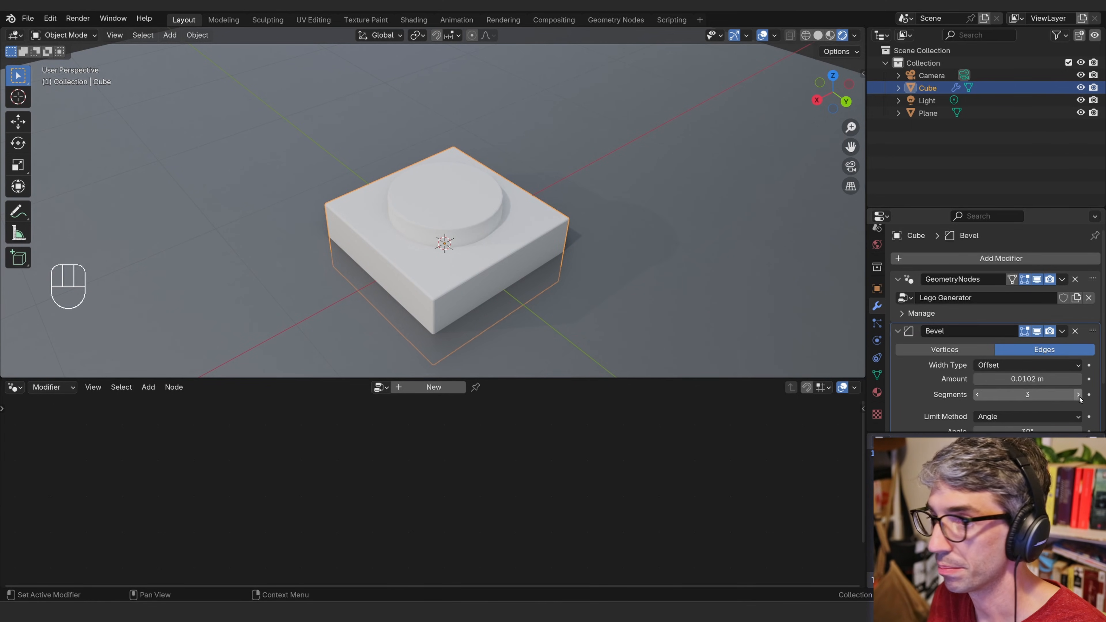
{"action": "left_click", "coordinate": [1079, 396]}
{"action": "left_click", "coordinate": [1079, 395]}
{"action": "left_click_drag", "start_coordinate": [1029, 378], "coordinate": [1025, 379]}
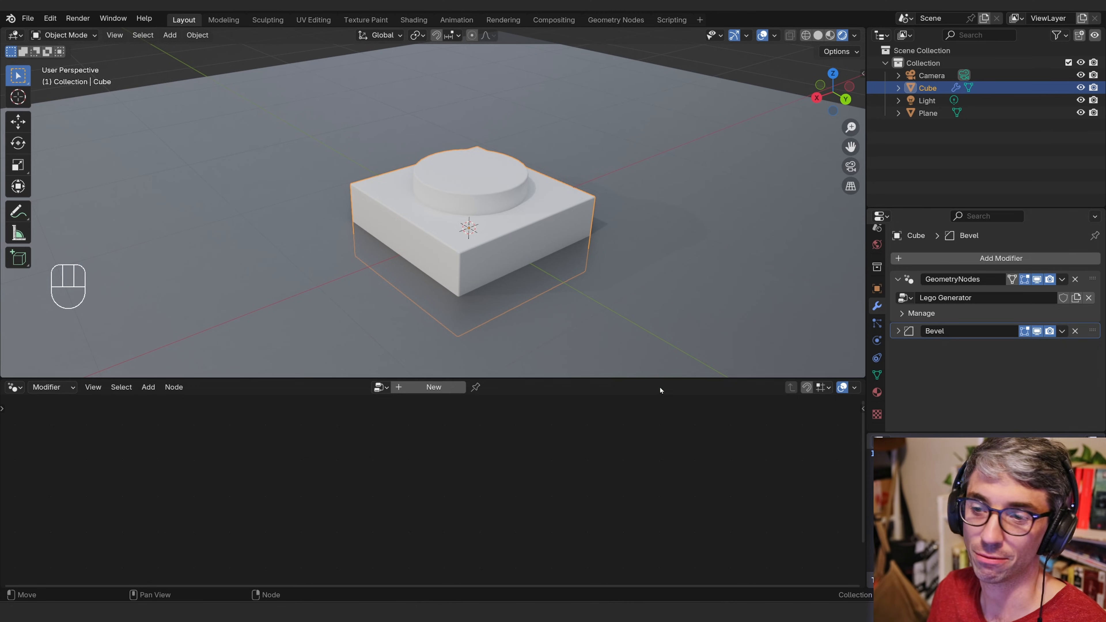
- Enlarge the node editor and pin the Lego Generator node tree, checking the pin by selecting the plane and reselecting the brick
{"action": "left_click_drag", "start_coordinate": [646, 378], "coordinate": [646, 326]}
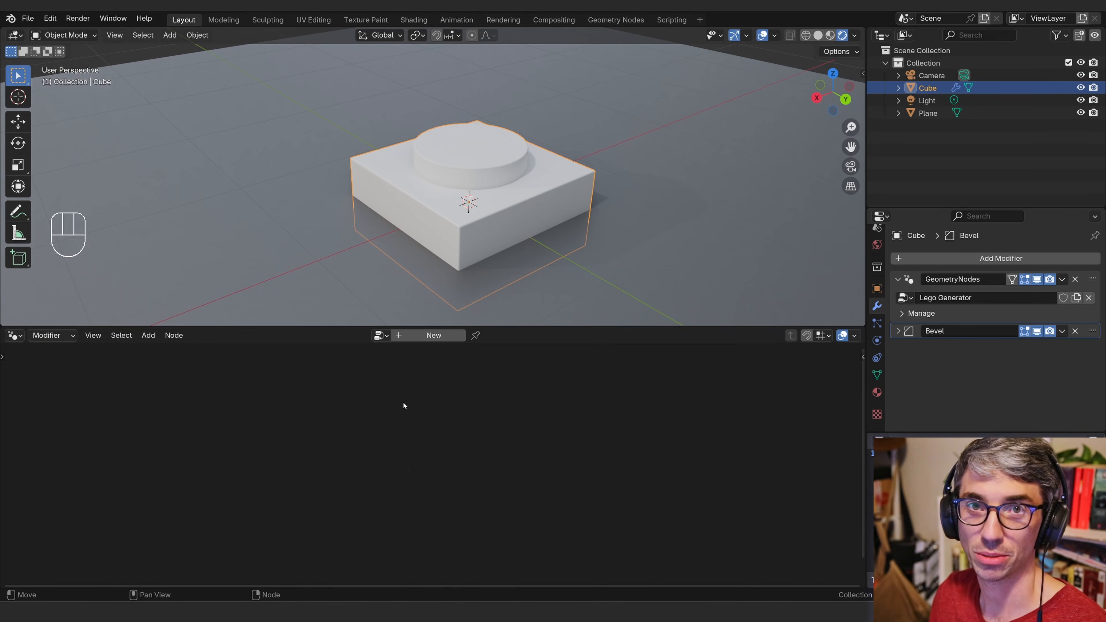
{"action": "left_click", "coordinate": [903, 331]}
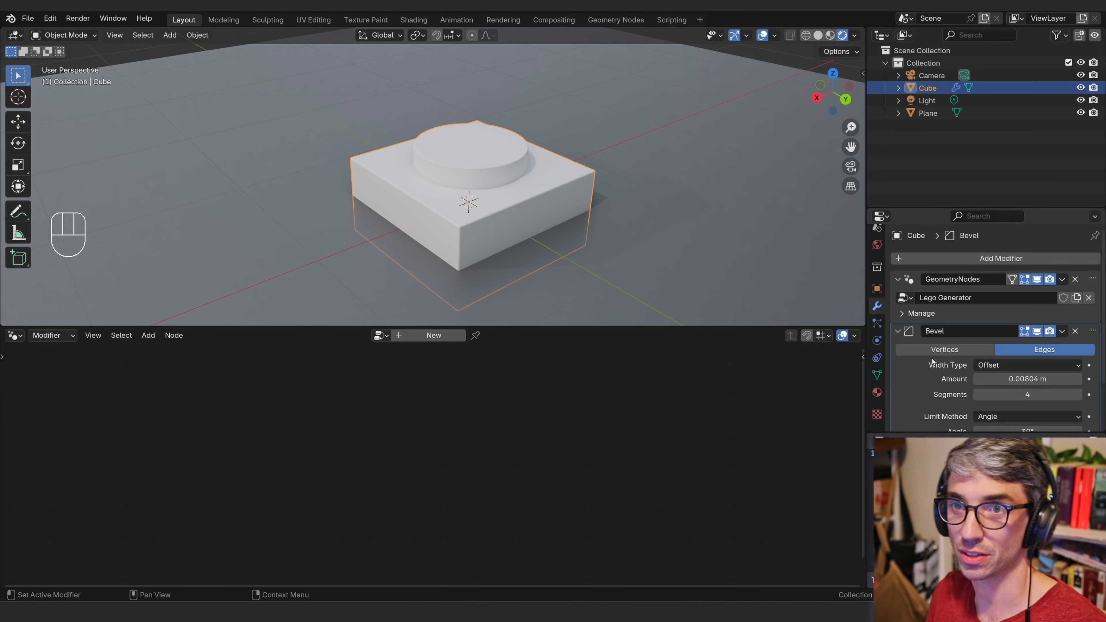
{"action": "left_click", "coordinate": [915, 283]}
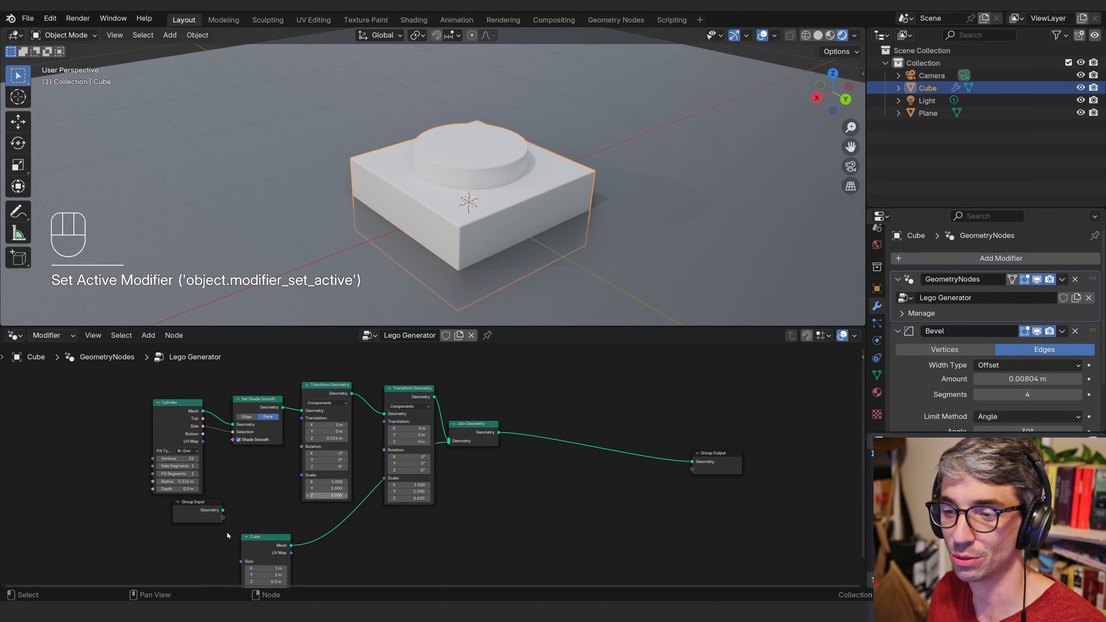
{"action": "left_click", "coordinate": [488, 336]}
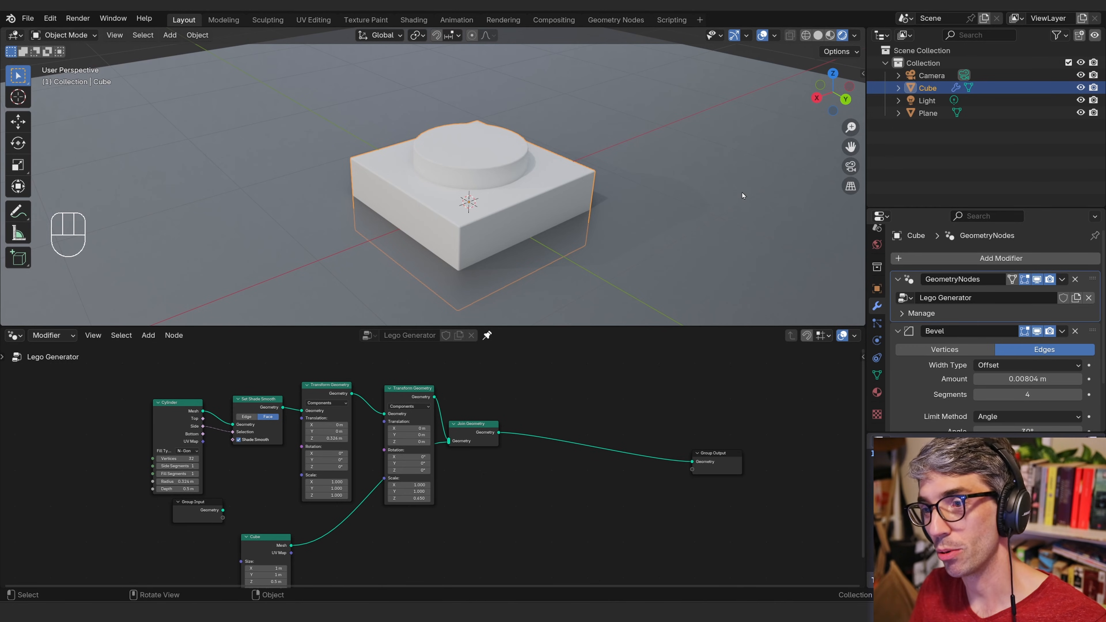
{"action": "left_click", "coordinate": [728, 215]}
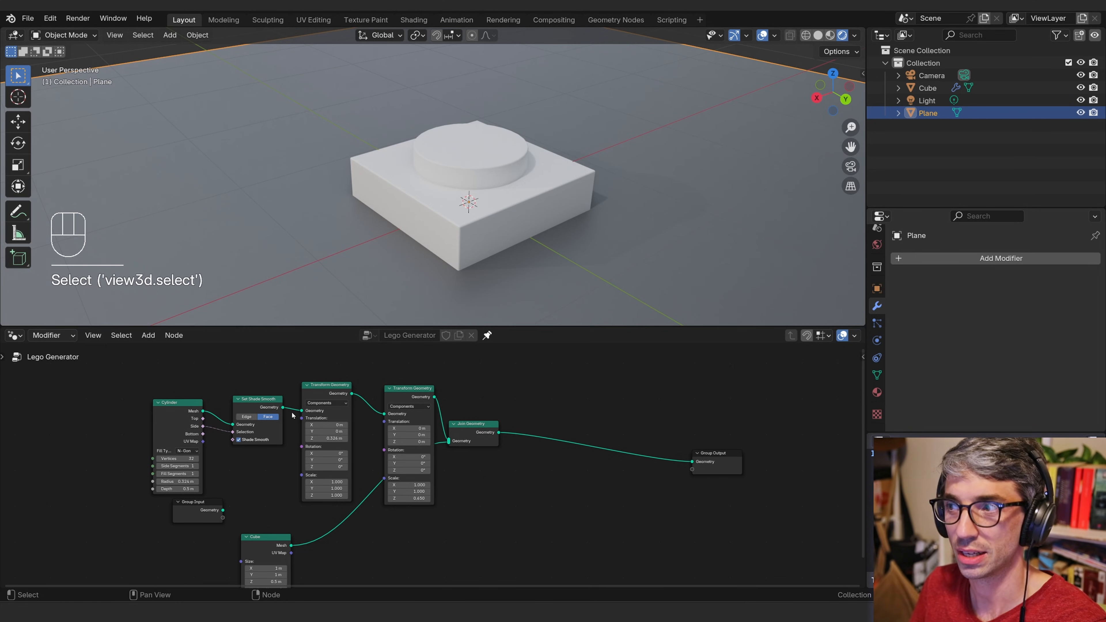
{"action": "left_click", "coordinate": [527, 225]}
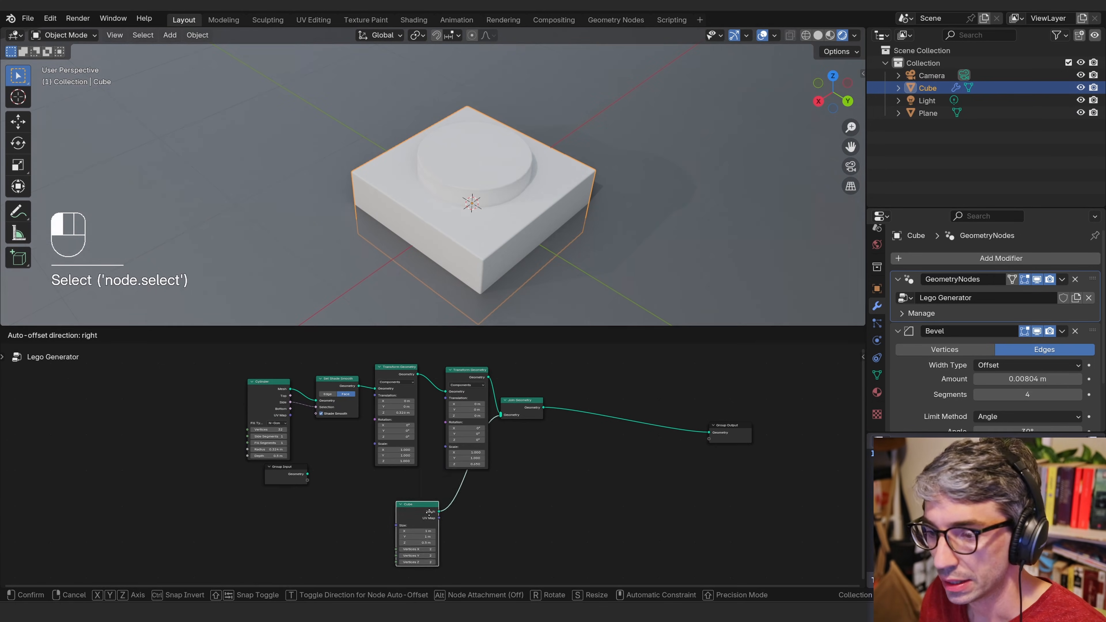
- Duplicate all brick nodes from Cylinder and Cube through Join Geometry, placing the copy below the originals and Group Output farther along
{"action": "left_click_drag", "start_coordinate": [416, 507], "coordinate": [429, 481]}
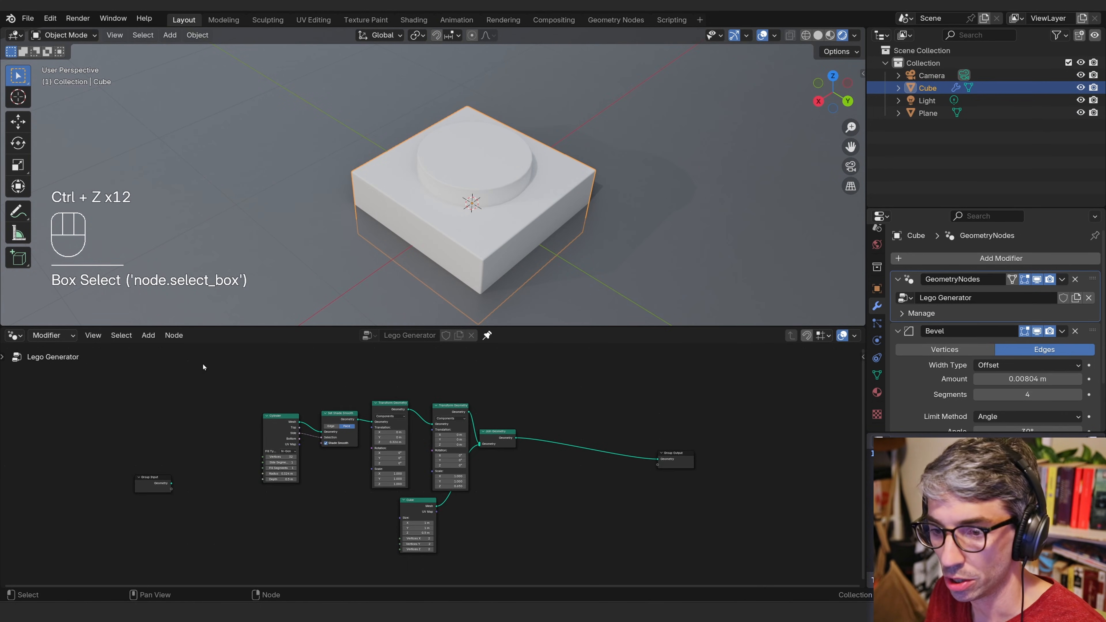
{"action": "left_click_drag", "start_coordinate": [202, 363], "coordinate": [579, 568]}
{"action": "middle_click_drag", "start_coordinate": [509, 449], "coordinate": [483, 388]}
{"action": "key", "text": "shift+d"}
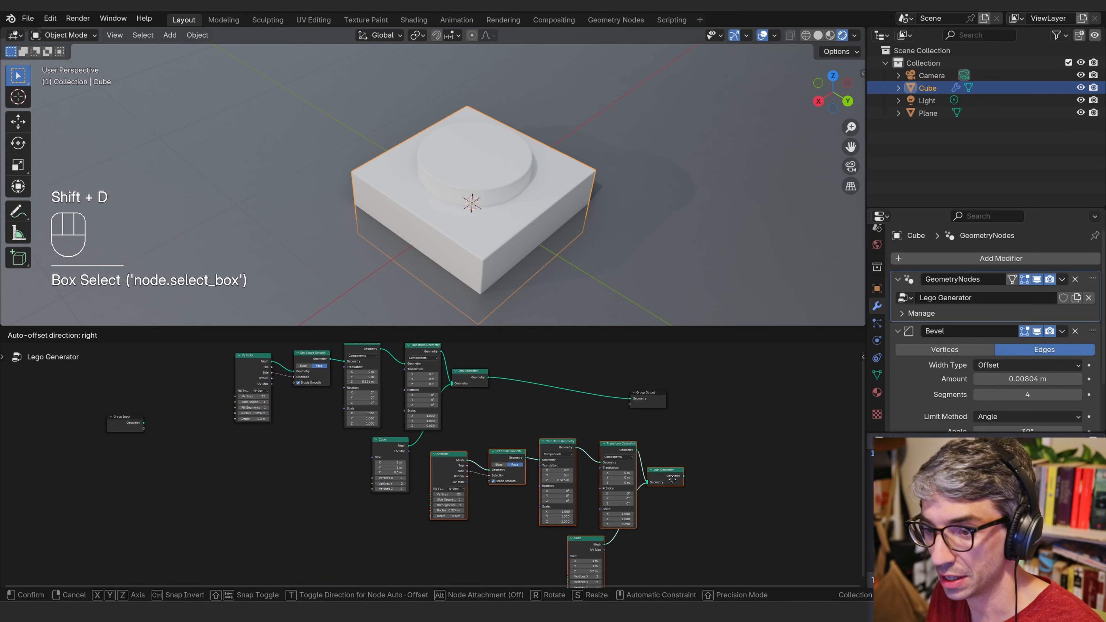
{"action": "left_click", "coordinate": [678, 485]}
{"action": "middle_click_drag", "start_coordinate": [718, 465], "coordinate": [612, 480]}
{"action": "left_click_drag", "start_coordinate": [541, 413], "coordinate": [672, 421]}
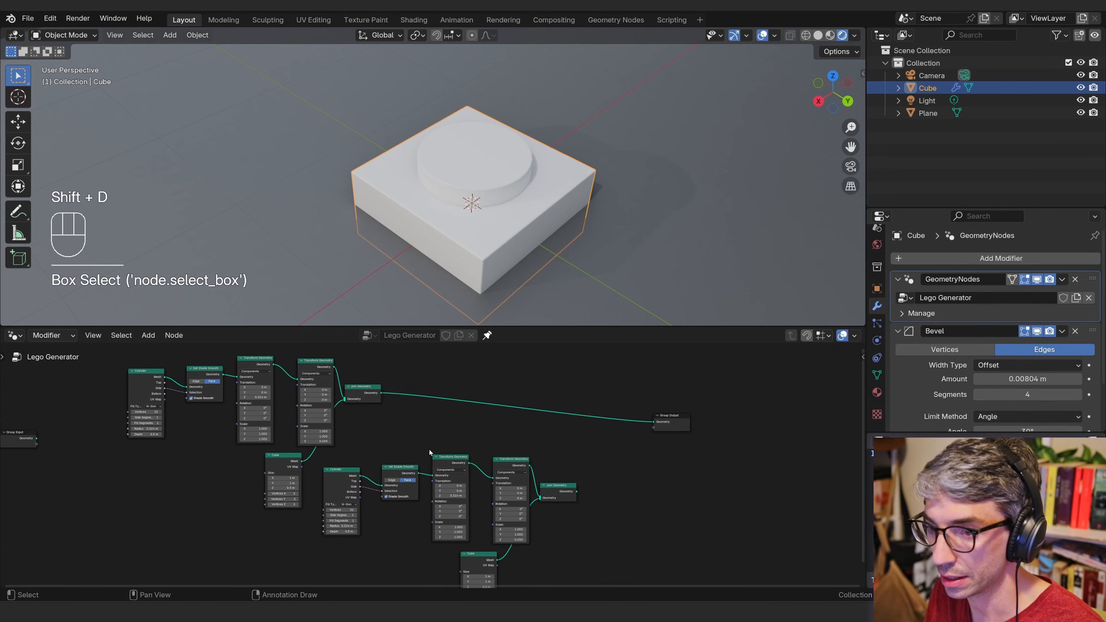
- Combine both brick chains through a duplicated Join Geometry node inserted before Group Output, and shift these last two nodes farther along
{"action": "left_click_drag", "start_coordinate": [556, 494], "coordinate": [613, 435]}
{"action": "left_click", "coordinate": [361, 395]}
{"action": "key", "text": "shift+d"}
{"action": "left_click", "coordinate": [600, 421]}
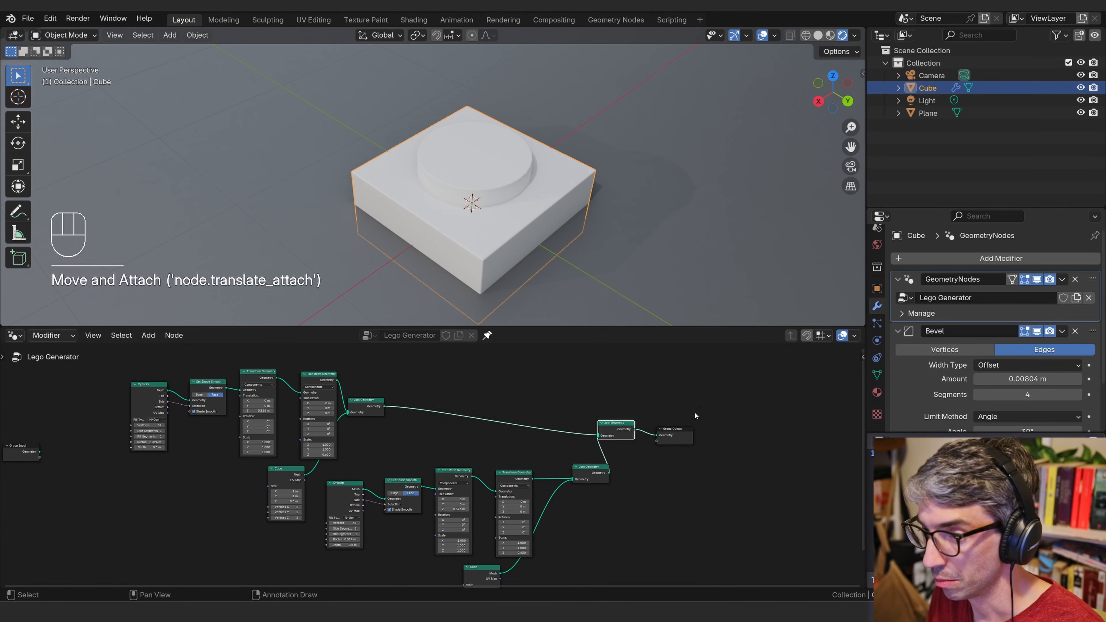
{"action": "left_click_drag", "start_coordinate": [712, 405], "coordinate": [589, 452]}
{"action": "key", "text": "g"}
{"action": "left_click", "coordinate": [686, 449]}
{"action": "left_click", "coordinate": [692, 481]}
- Insert a Transform Geometry node between the original and the final Join Geometry, and translate that brick along X beside the other one
{"action": "key", "text": "shift+a"}
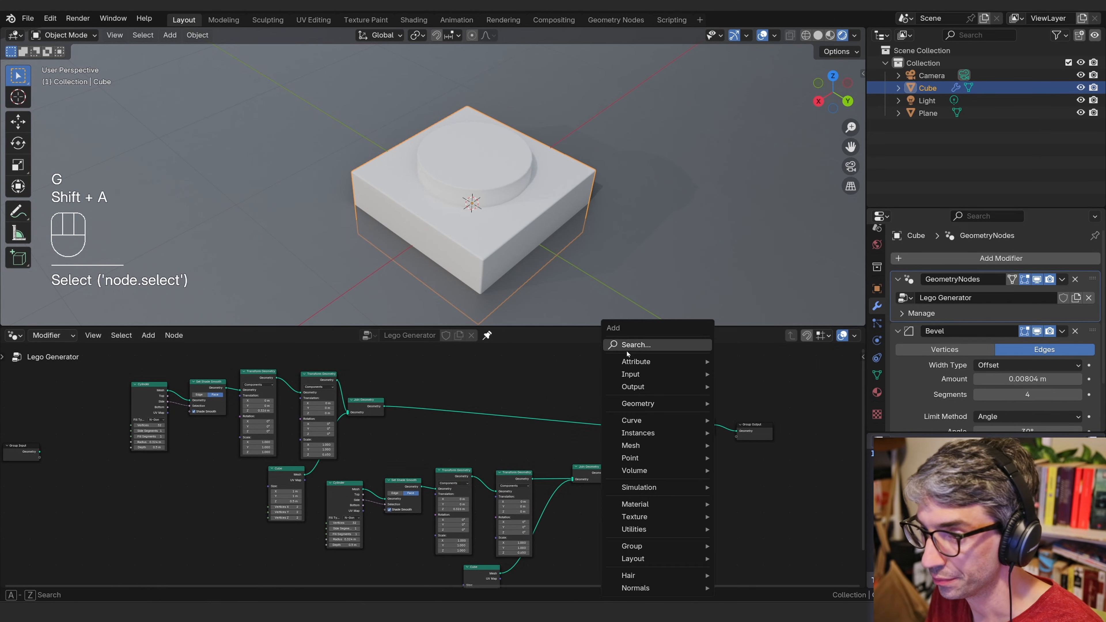
{"action": "left_click", "coordinate": [637, 344]}
{"action": "type", "text": "tra"}
{"action": "left_click", "coordinate": [700, 361]}
{"action": "left_click", "coordinate": [506, 371]}
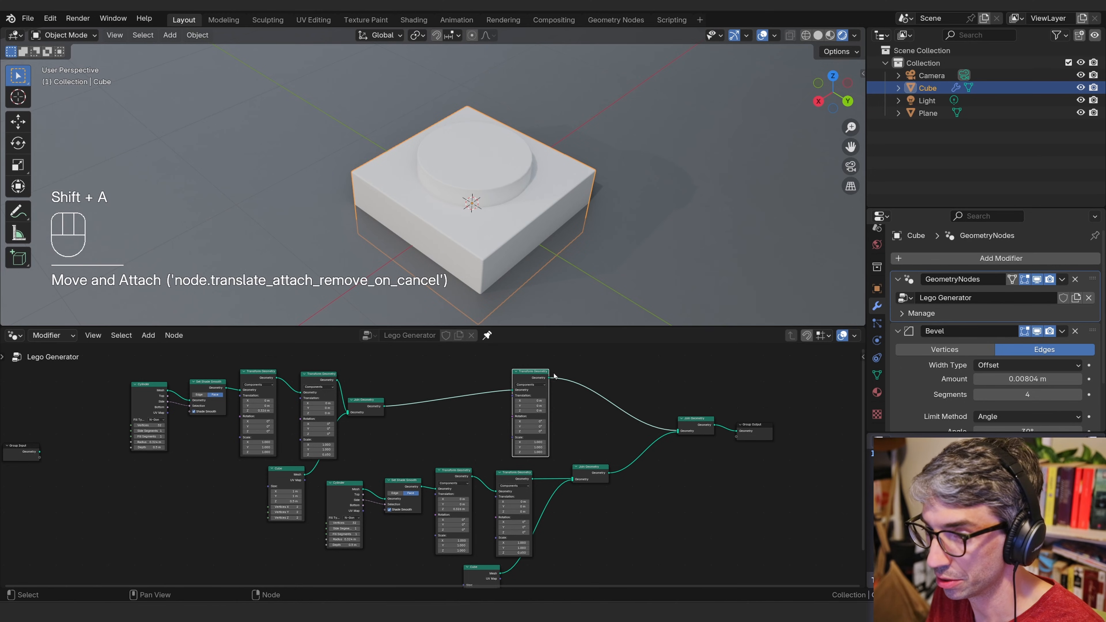
{"action": "scroll", "coordinate": [566, 440], "scroll_direction": "up", "scroll_amount": 1}
{"action": "left_click_drag", "start_coordinate": [561, 432], "coordinate": [591, 432], "text": "shift"}
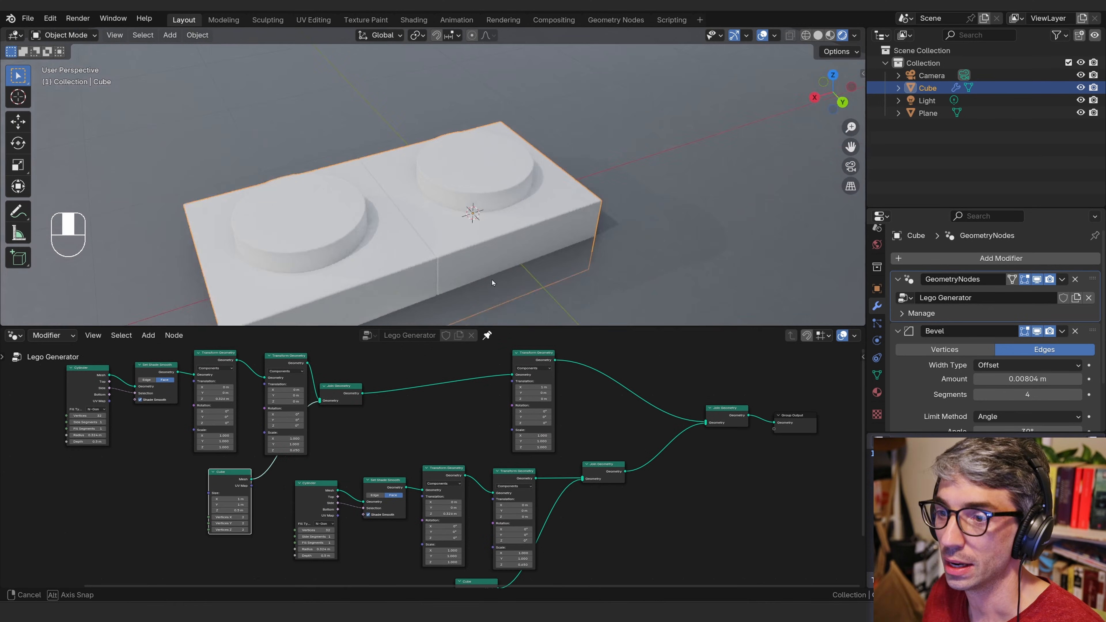
{"action": "middle_click_drag", "start_coordinate": [492, 283], "coordinate": [472, 205]}
{"action": "scroll", "coordinate": [279, 474], "scroll_direction": "down", "scroll_amount": 3}
{"action": "middle_click_drag", "start_coordinate": [673, 504], "coordinate": [648, 417]}
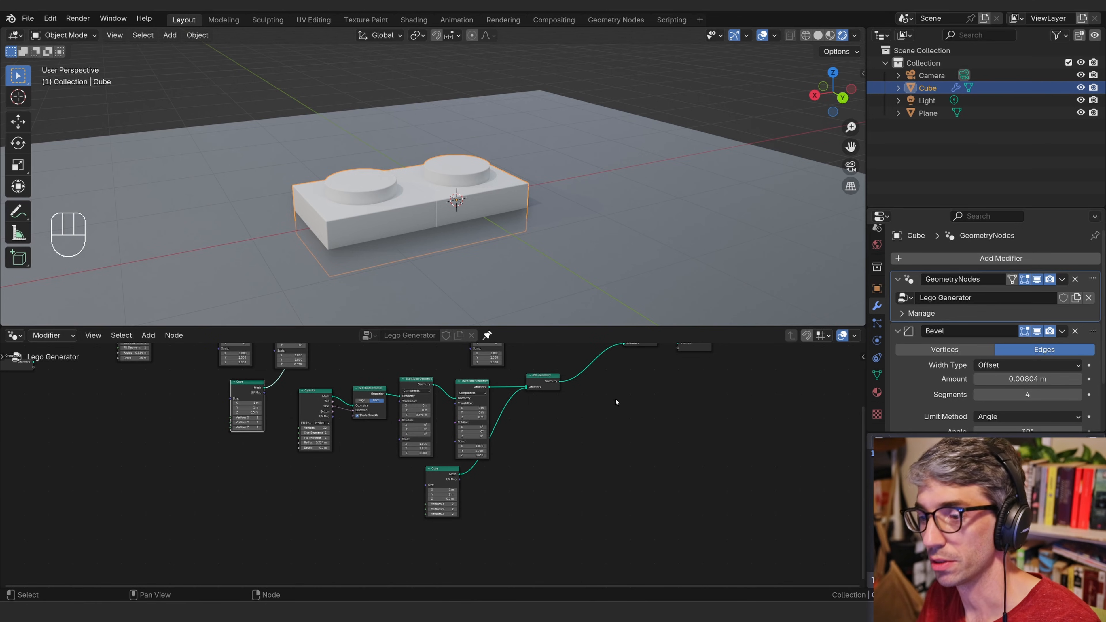
{"action": "middle_click_drag", "start_coordinate": [615, 399], "coordinate": [621, 465]}
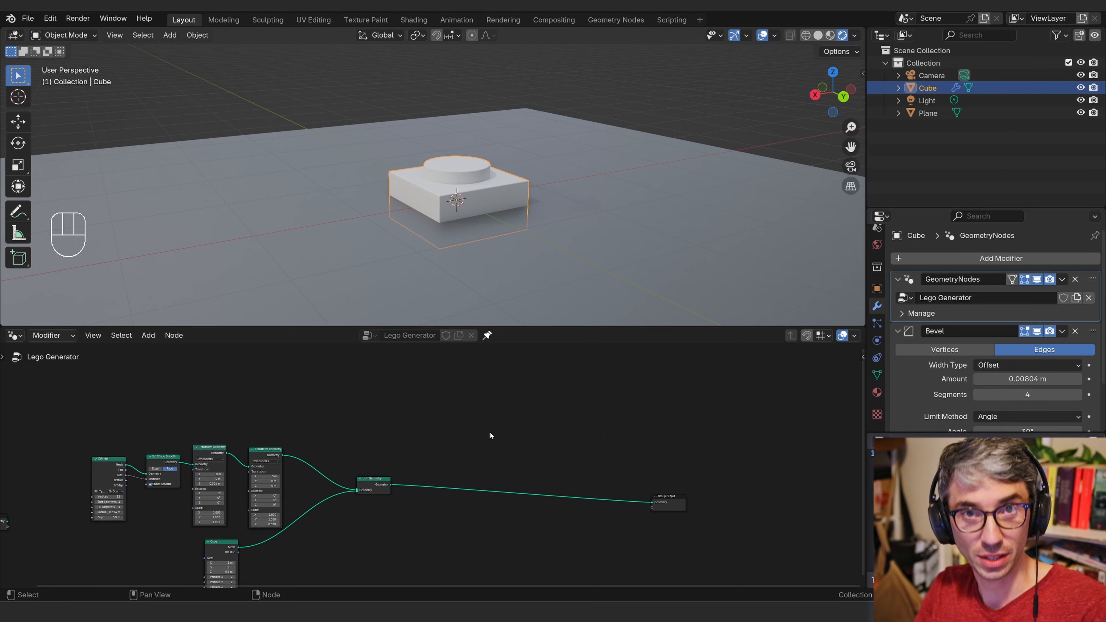
- Add a Points node to the Lego Generator tree, above the link between Join Geometry and Group Output
{"action": "scroll", "coordinate": [499, 444], "scroll_direction": "up", "scroll_amount": 3}
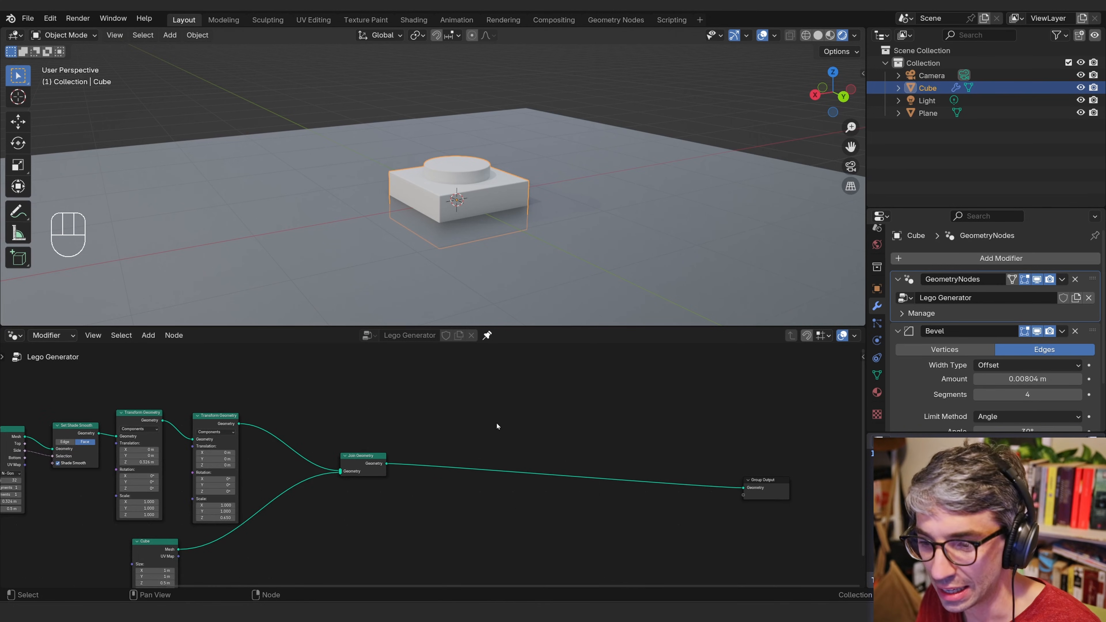
{"action": "scroll", "coordinate": [463, 410], "scroll_direction": "down", "scroll_amount": 1}
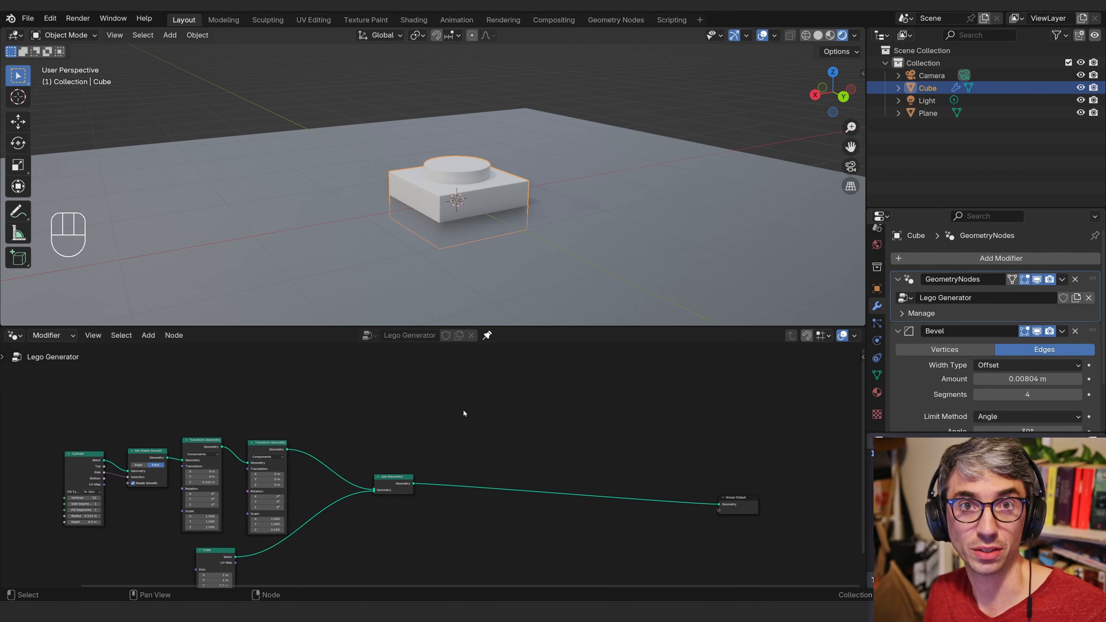
{"action": "scroll", "coordinate": [456, 425], "scroll_direction": "up", "scroll_amount": 1}
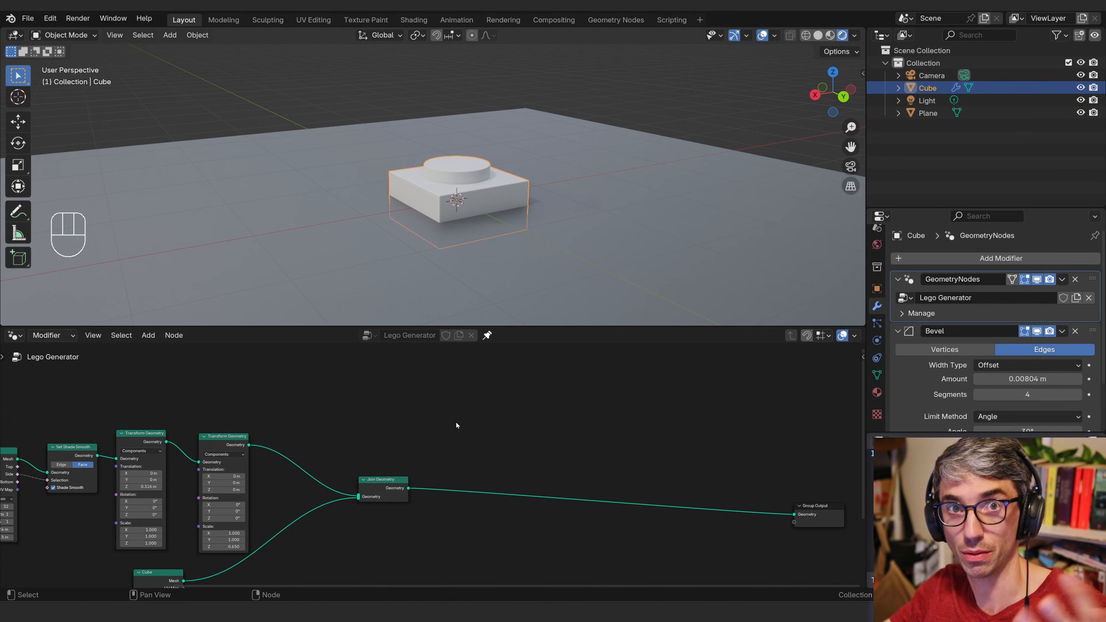
{"action": "key", "text": "shift+a"}
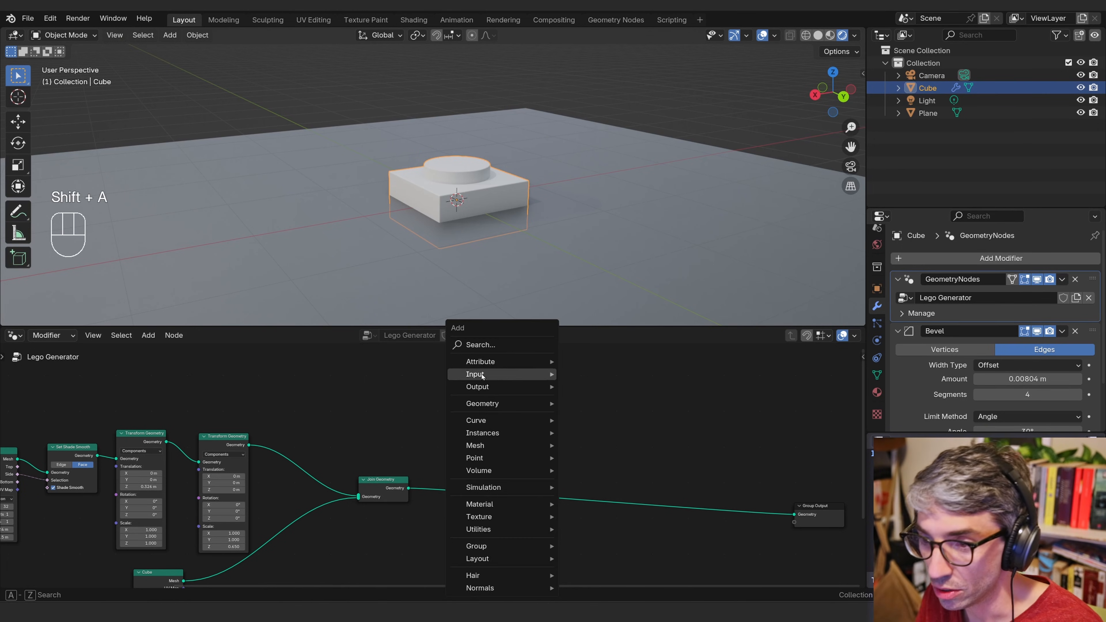
{"action": "left_click", "coordinate": [503, 344]}
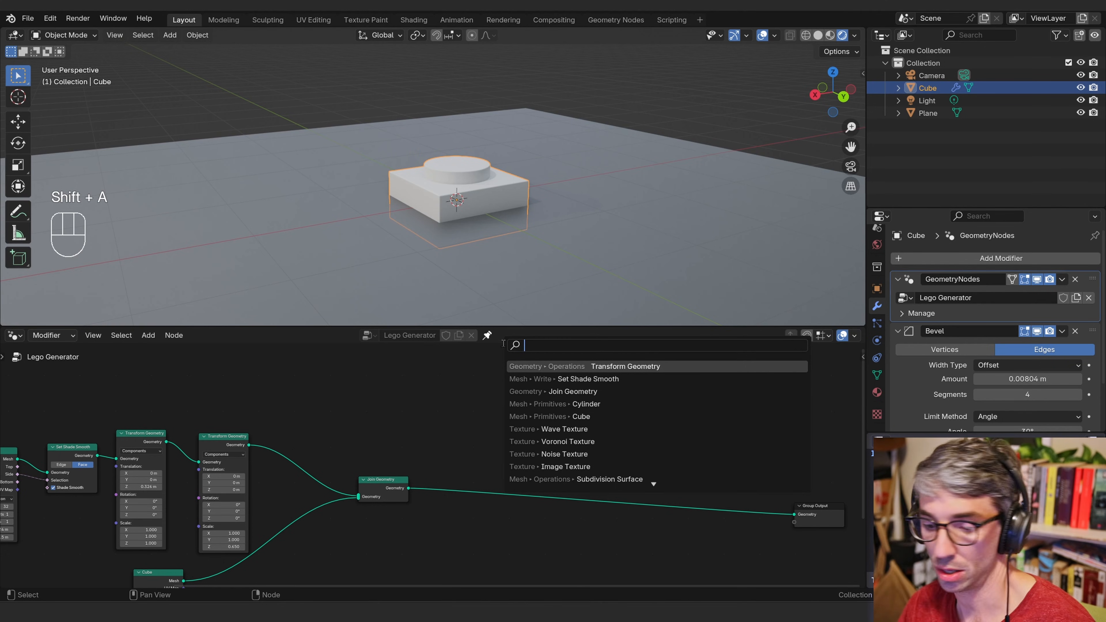
{"action": "type", "text": "pot"}
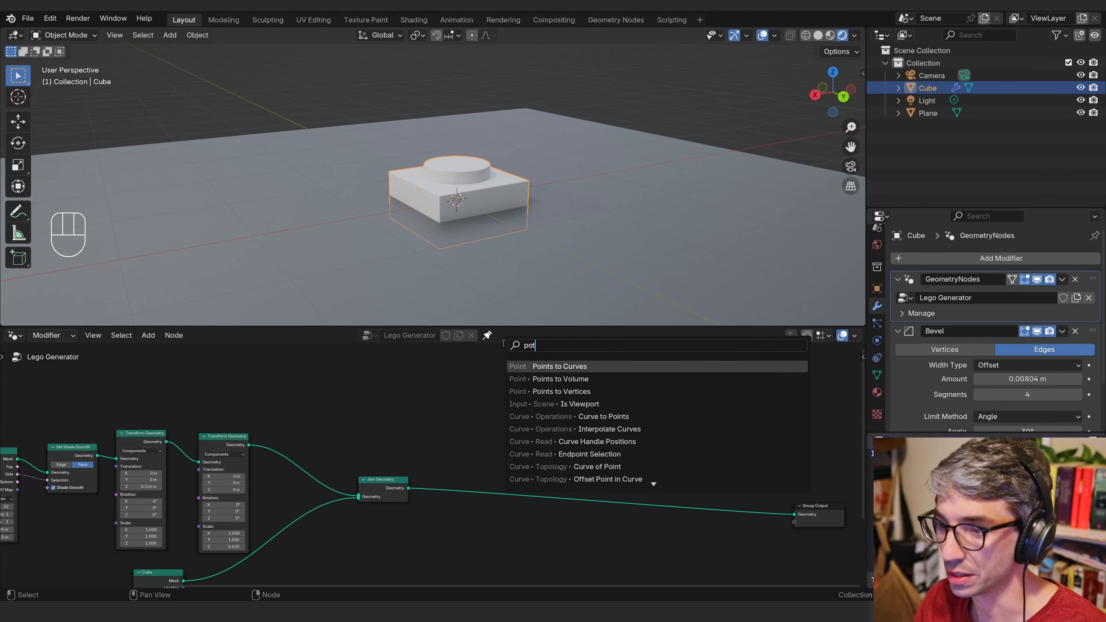
{"action": "key", "text": "Down"}
{"action": "key", "text": "Down"}
{"action": "key", "text": "Down"}
{"action": "key", "text": "Return"}
{"action": "left_click", "coordinate": [500, 411]}
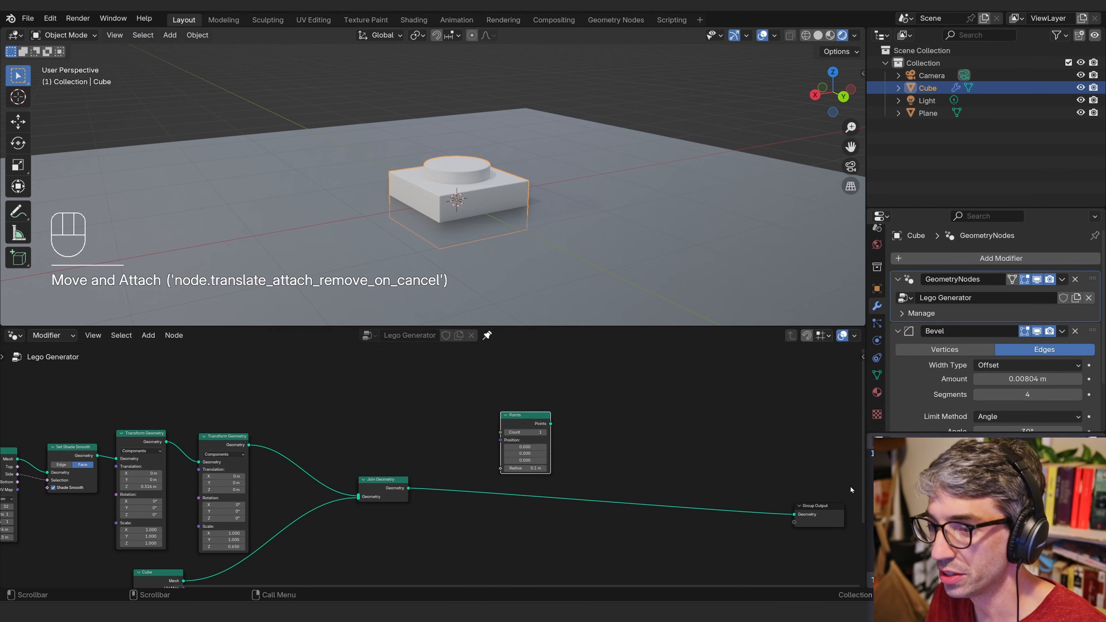
- Link the Points node's output to the Group Output's Geometry in place of the Join Geometry link
{"action": "middle_click_drag", "start_coordinate": [635, 455], "coordinate": [537, 437]}
{"action": "left_click_drag", "start_coordinate": [453, 406], "coordinate": [707, 493]}
{"action": "middle_click_drag", "start_coordinate": [662, 437], "coordinate": [682, 456]}
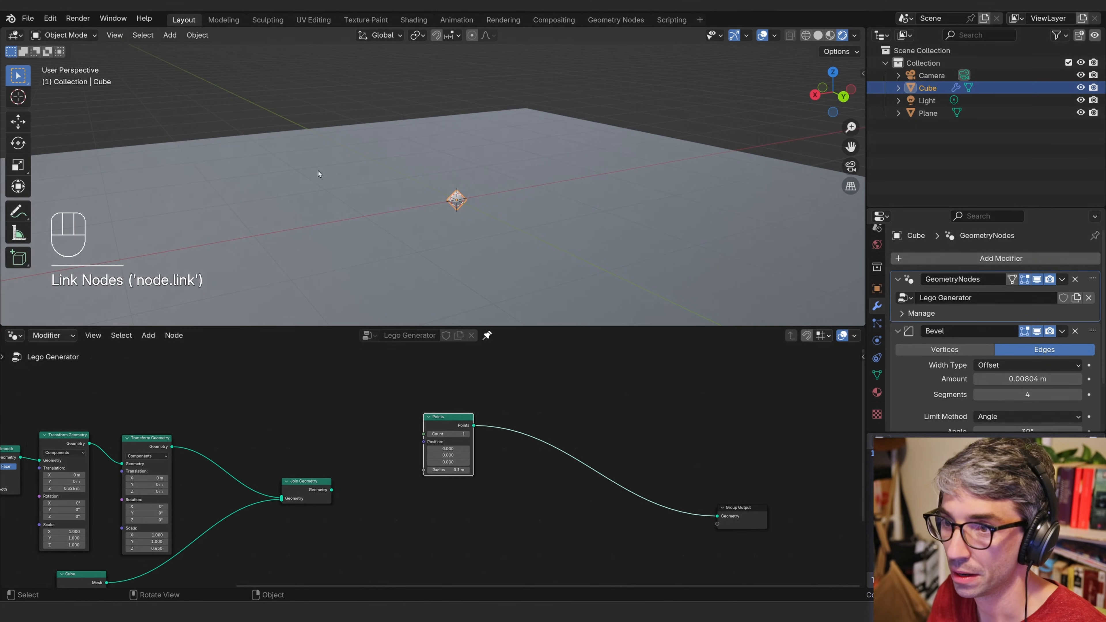
- Raise the Points node's Count to 11
{"action": "left_click", "coordinate": [468, 435]}
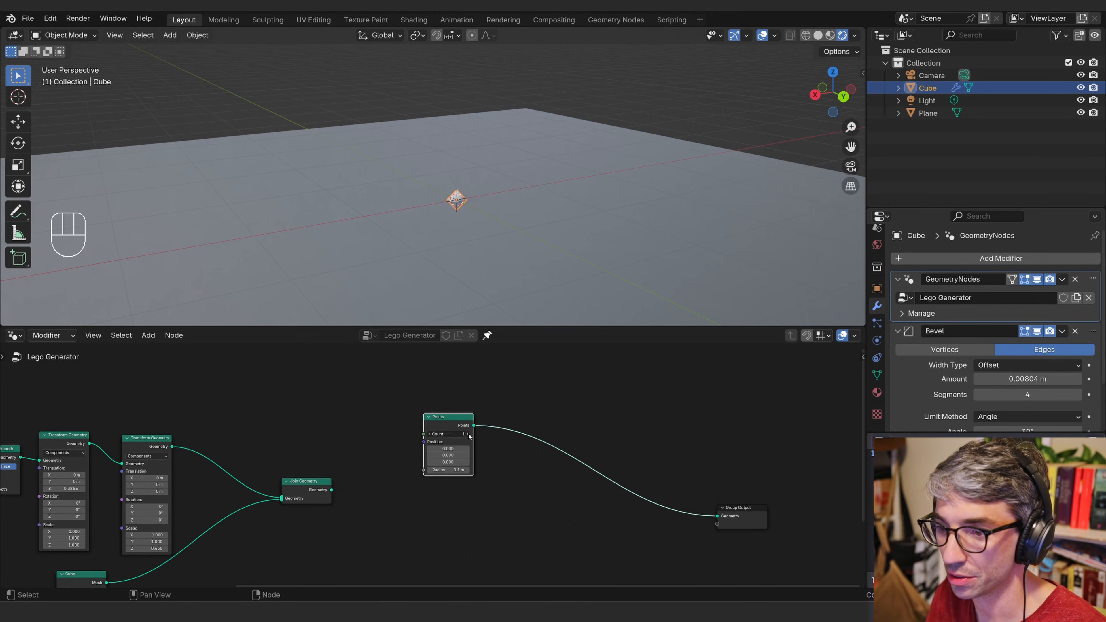
{"action": "left_click", "coordinate": [468, 434]}
{"action": "left_click", "coordinate": [468, 434]}
{"action": "left_click", "coordinate": [469, 434]}
{"action": "left_click", "coordinate": [469, 434]}
{"action": "left_click", "coordinate": [469, 434]}
{"action": "left_click", "coordinate": [469, 434]}
{"action": "left_click", "coordinate": [469, 435]}
{"action": "left_click", "coordinate": [468, 434]}
{"action": "left_click", "coordinate": [469, 435]}
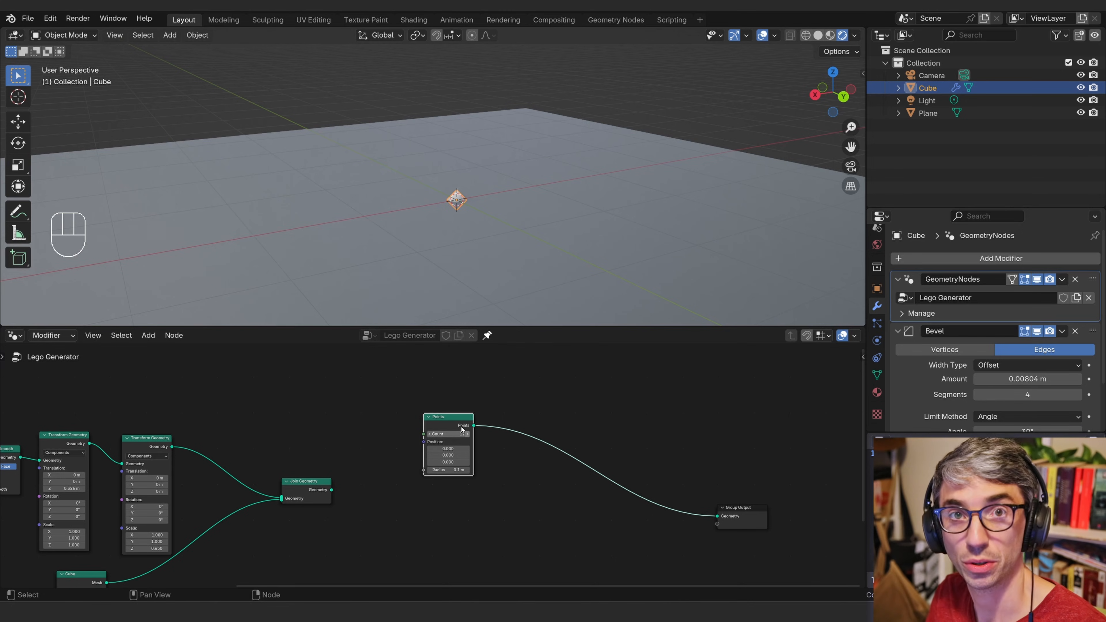
- Try shifting the points along X through the Points node's Position, and undo the change
{"action": "scroll", "coordinate": [505, 240], "scroll_direction": "up", "scroll_amount": 5}
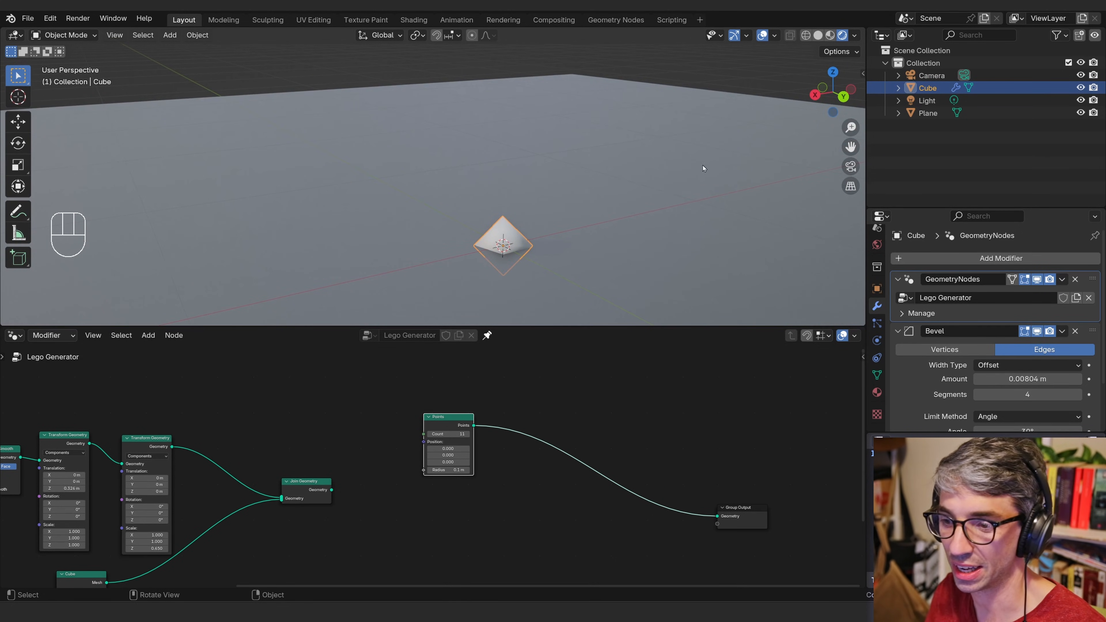
{"action": "middle_click_drag", "start_coordinate": [606, 218], "coordinate": [497, 223]}
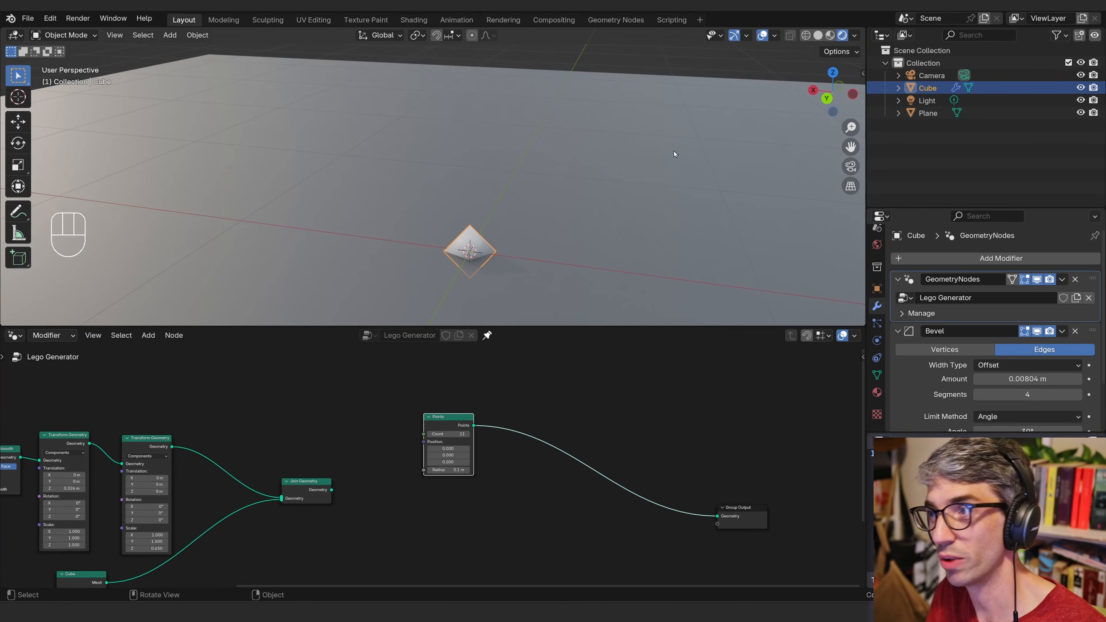
{"action": "middle_click_drag", "start_coordinate": [675, 154], "coordinate": [424, 215]}
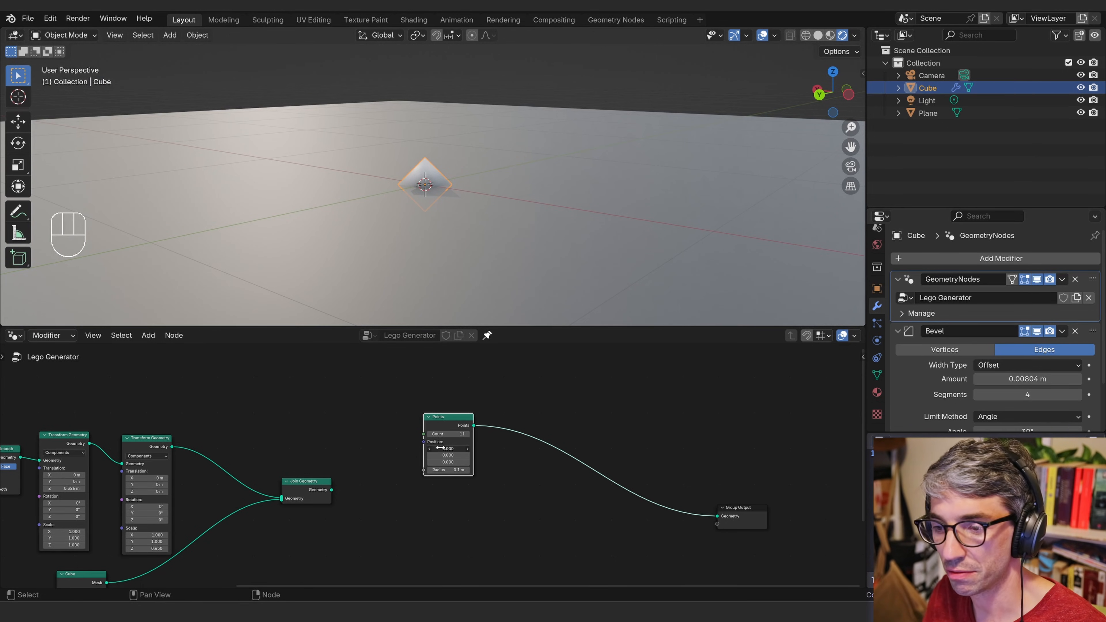
{"action": "left_click_drag", "start_coordinate": [445, 449], "coordinate": [488, 449]}
{"action": "key", "text": "ctrl+z"}
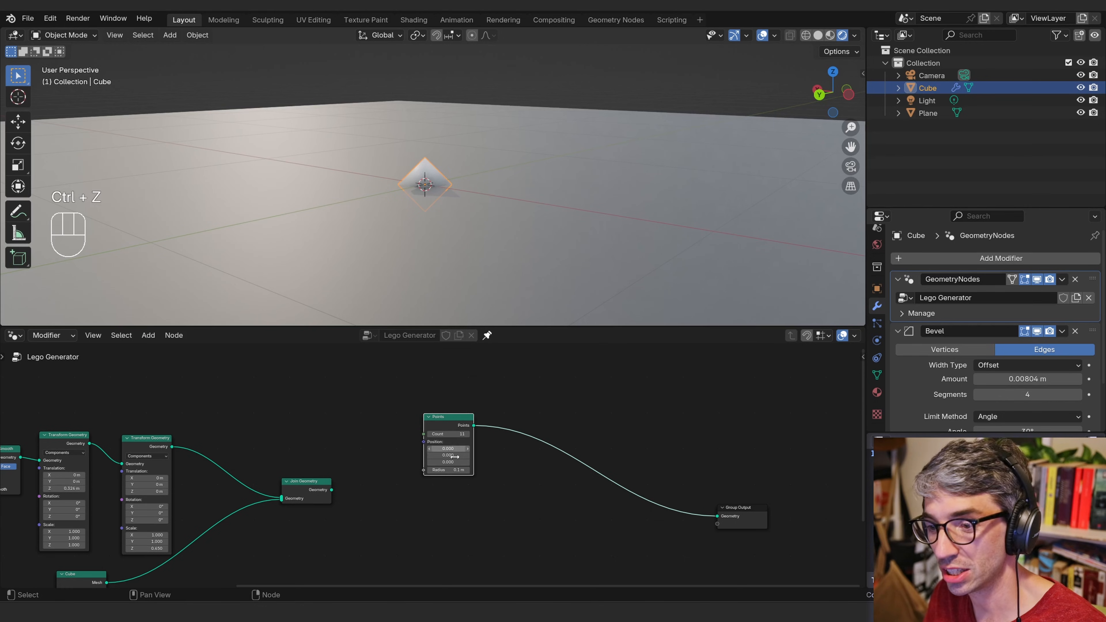
- Set the Points node's Count to 10
{"action": "left_click", "coordinate": [448, 434]}
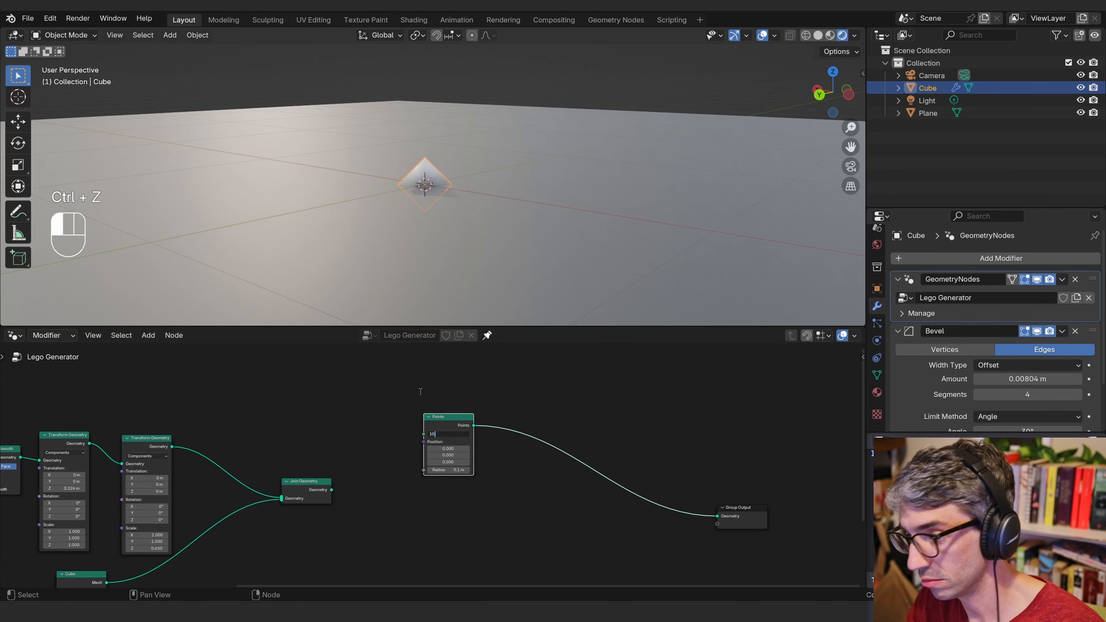
{"action": "key", "text": "Return"}
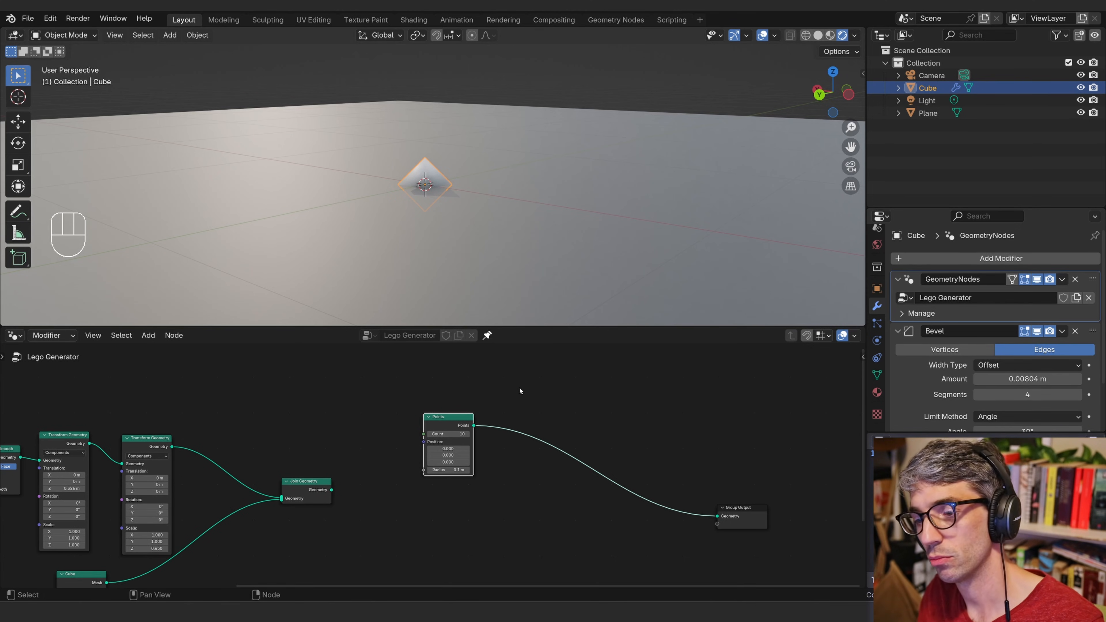
- Try a Distribute Points on Faces node below Points, linking its Points output to the Group Output's Geometry
{"action": "middle_click_drag", "start_coordinate": [519, 387], "coordinate": [589, 380]}
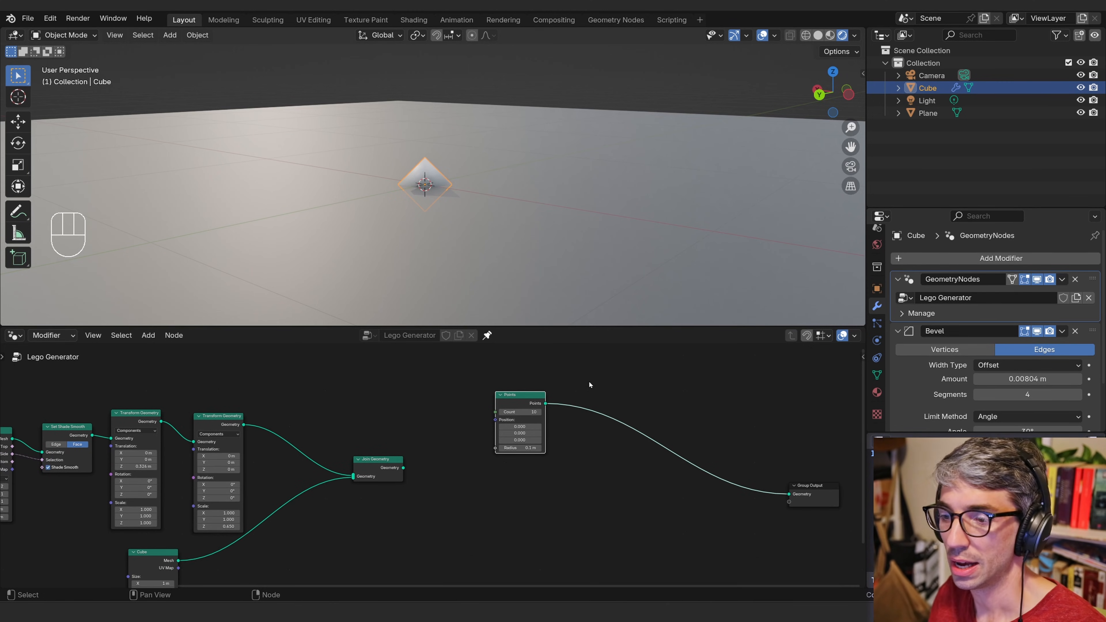
{"action": "key", "text": "shift+a"}
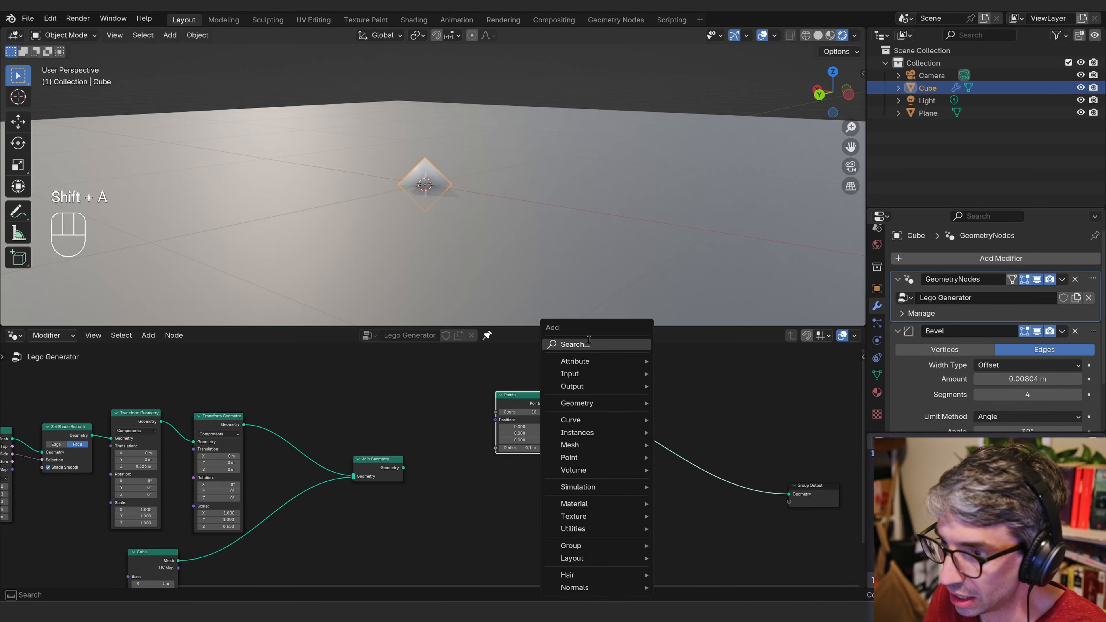
{"action": "type", "text": "dist"}
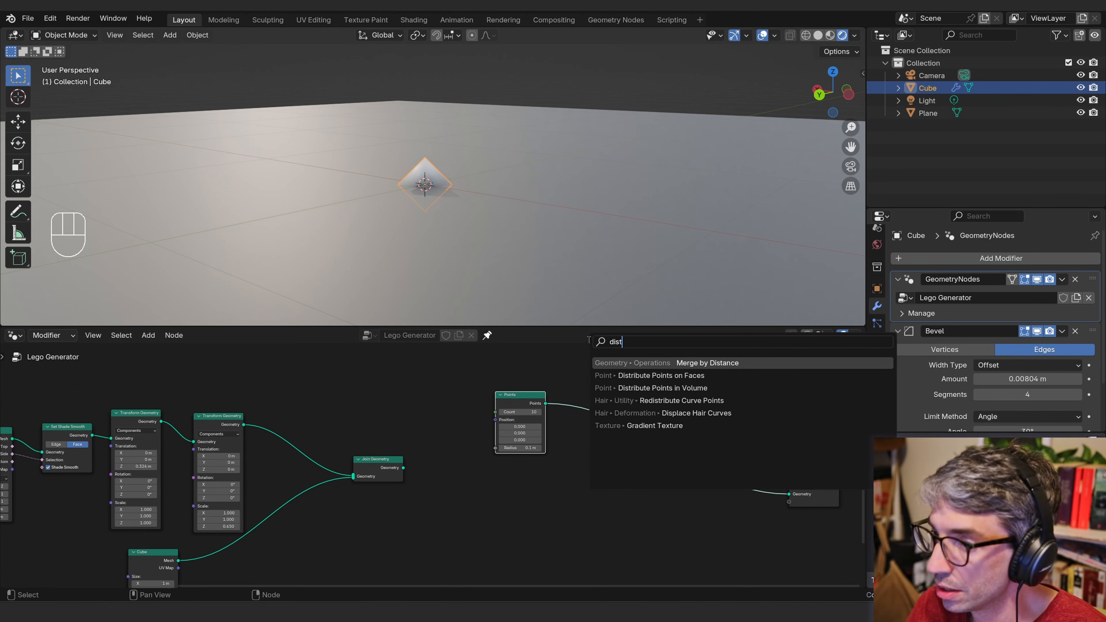
{"action": "key", "text": "Down"}
{"action": "key", "text": "Return"}
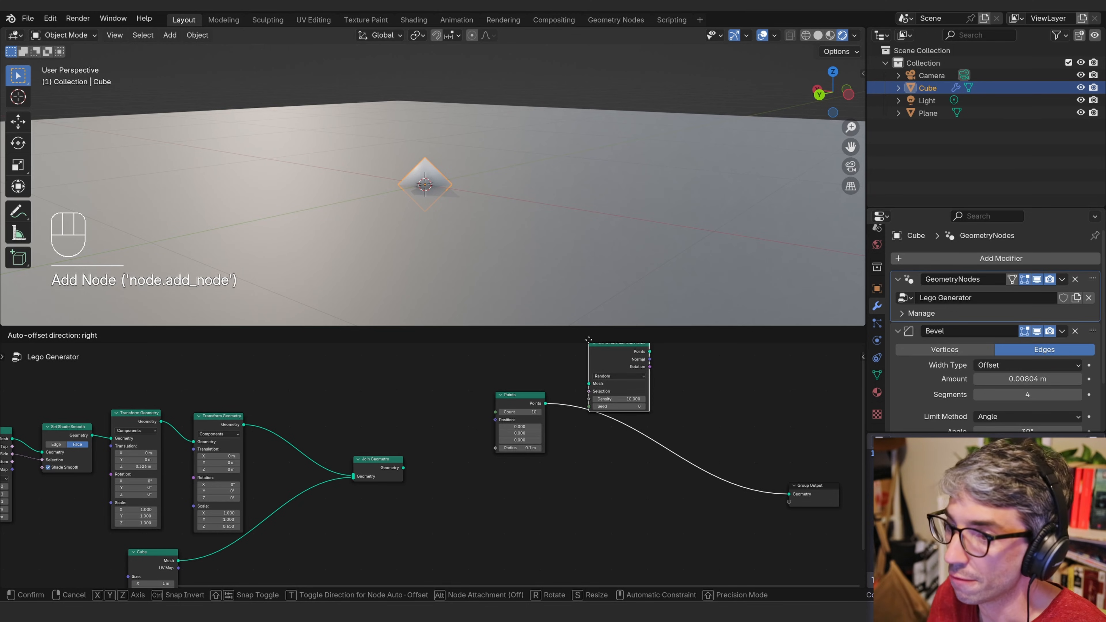
{"action": "left_click", "coordinate": [566, 470]}
{"action": "left_click_drag", "start_coordinate": [548, 478], "coordinate": [789, 494]}
{"action": "key", "text": "Home"}
{"action": "middle_click_drag", "start_coordinate": [509, 196], "coordinate": [514, 216]}
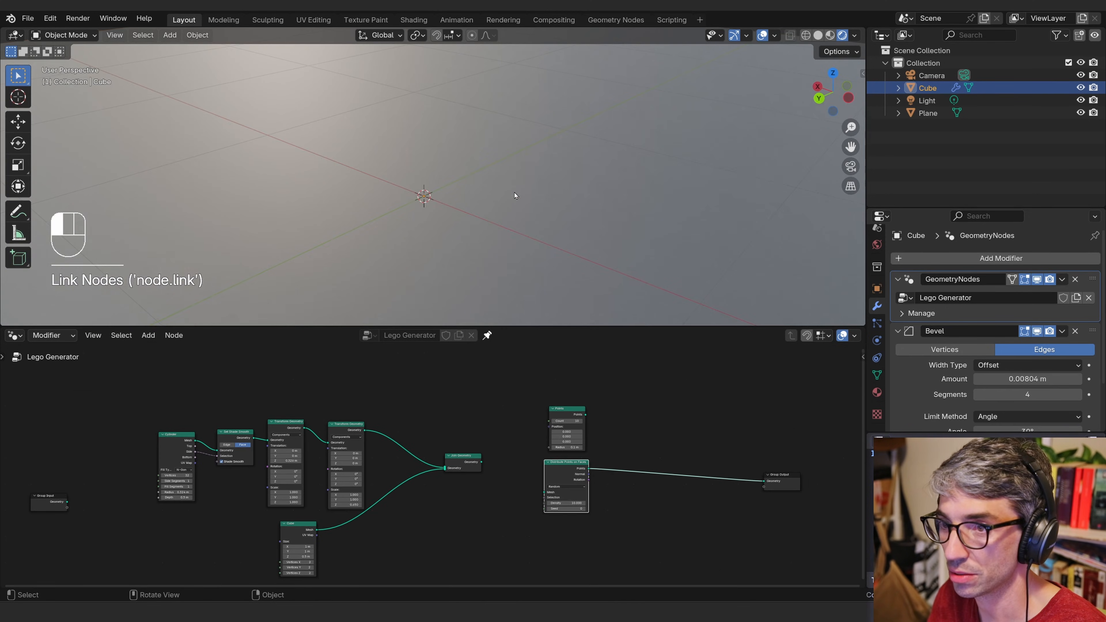
- Bring the Plane into the node tree as an Object Info node and link its Geometry to the Mesh input of Distribute Points on Faces
{"action": "left_click", "coordinate": [514, 193]}
{"action": "scroll", "coordinate": [566, 218], "scroll_direction": "down", "scroll_amount": 4}
{"action": "left_click_drag", "start_coordinate": [919, 114], "coordinate": [441, 533]}
{"action": "middle_click_drag", "start_coordinate": [506, 531], "coordinate": [454, 422]}
{"action": "left_click_drag", "start_coordinate": [435, 436], "coordinate": [445, 398]}
{"action": "scroll", "coordinate": [476, 403], "scroll_direction": "up", "scroll_amount": 2}
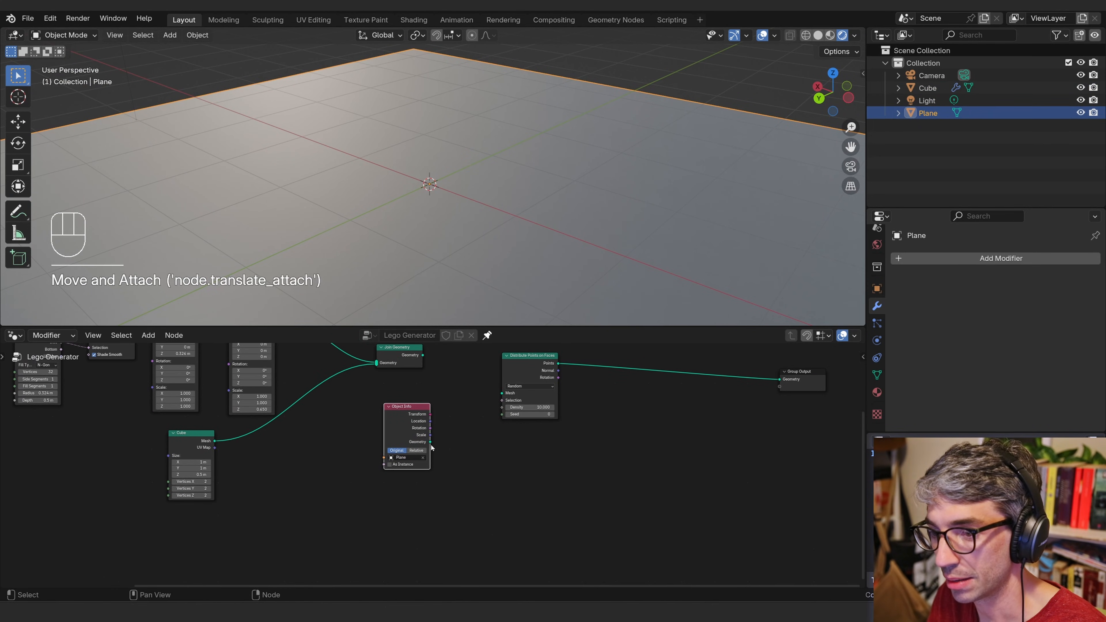
{"action": "left_click_drag", "start_coordinate": [430, 442], "coordinate": [502, 393]}
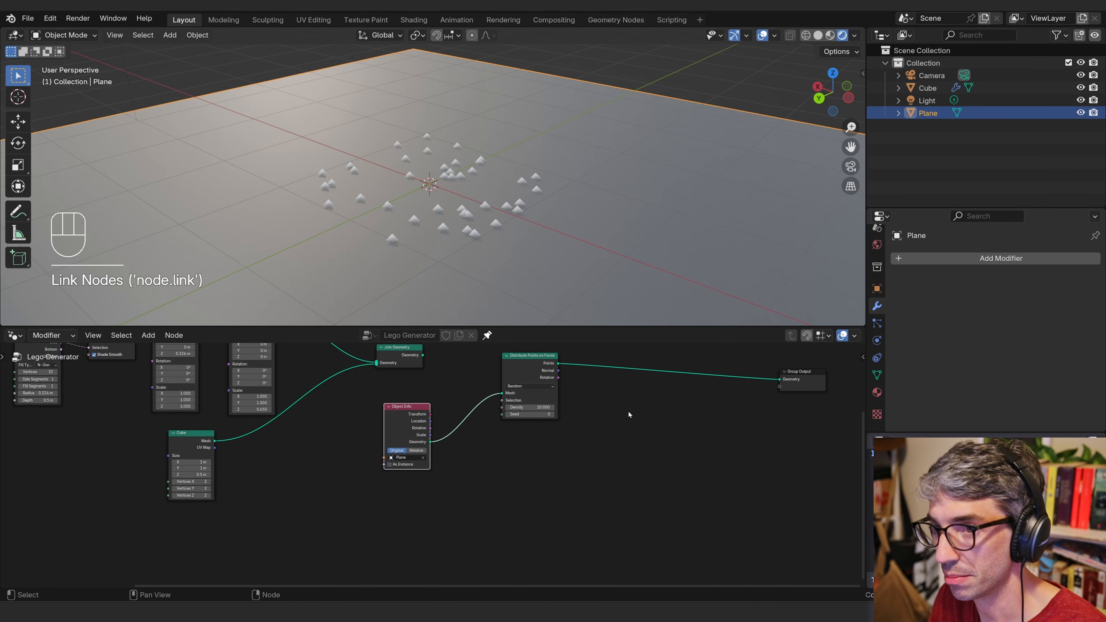
- Try a much higher Density on the Distribute Points on Faces node
{"action": "middle_click_drag", "start_coordinate": [629, 415], "coordinate": [544, 448]}
{"action": "left_click", "coordinate": [928, 113]}
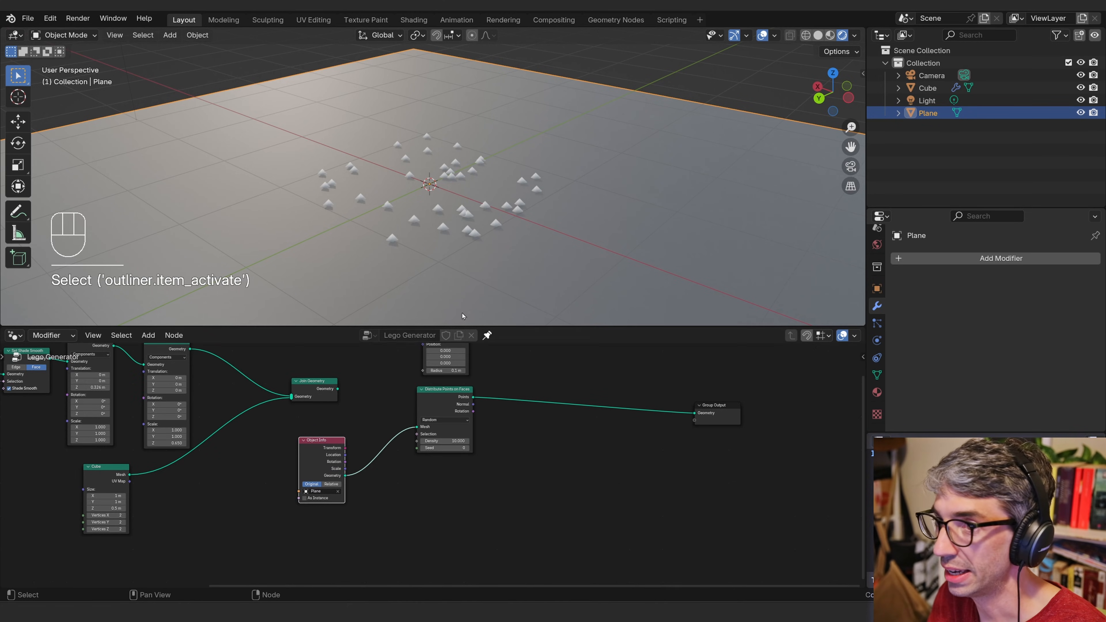
{"action": "left_click", "coordinate": [445, 439]}
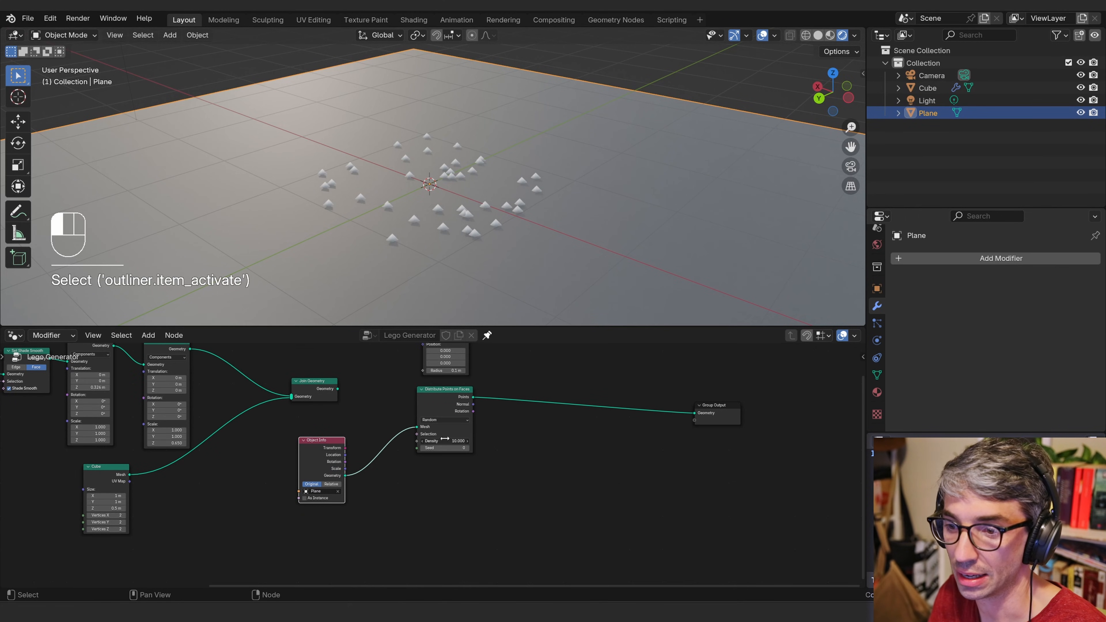
{"action": "left_click_drag", "start_coordinate": [445, 438], "coordinate": [505, 439]}
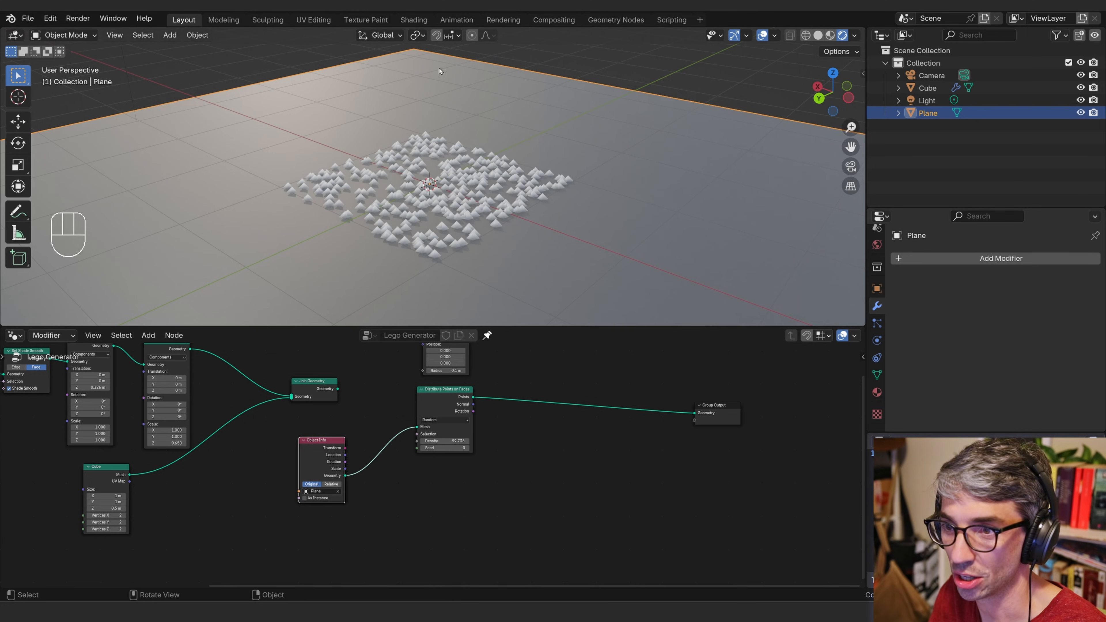
- Switch the Plane's Object Info node to Relative and raise the distribution Density to about 175
{"action": "left_click", "coordinate": [877, 288]}
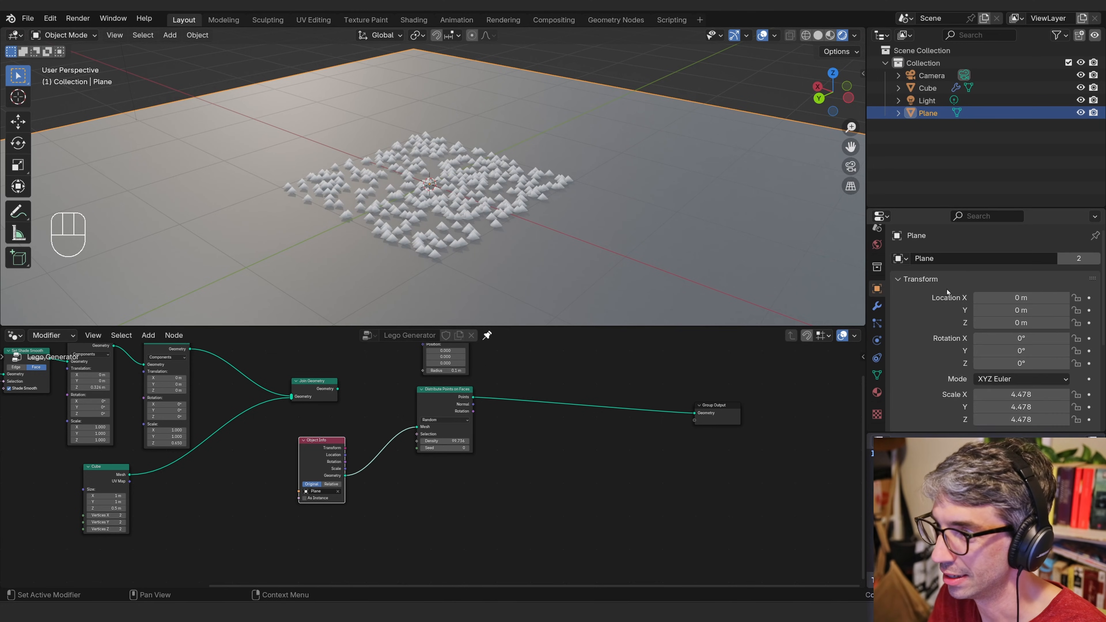
{"action": "scroll", "coordinate": [947, 292], "scroll_direction": "down", "scroll_amount": 3}
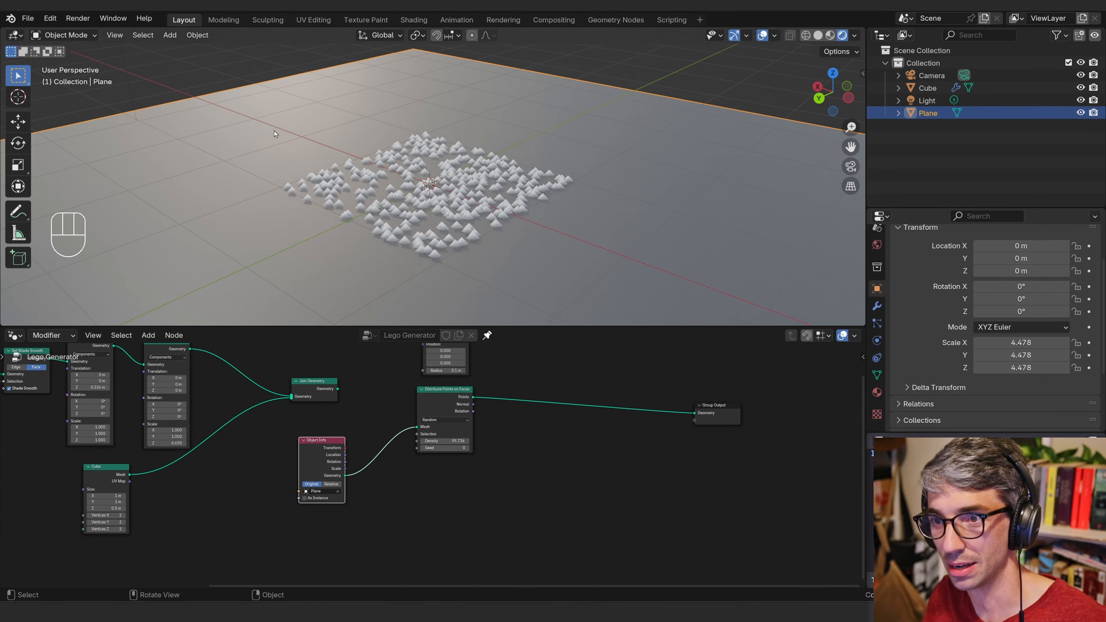
{"action": "left_click", "coordinate": [330, 484]}
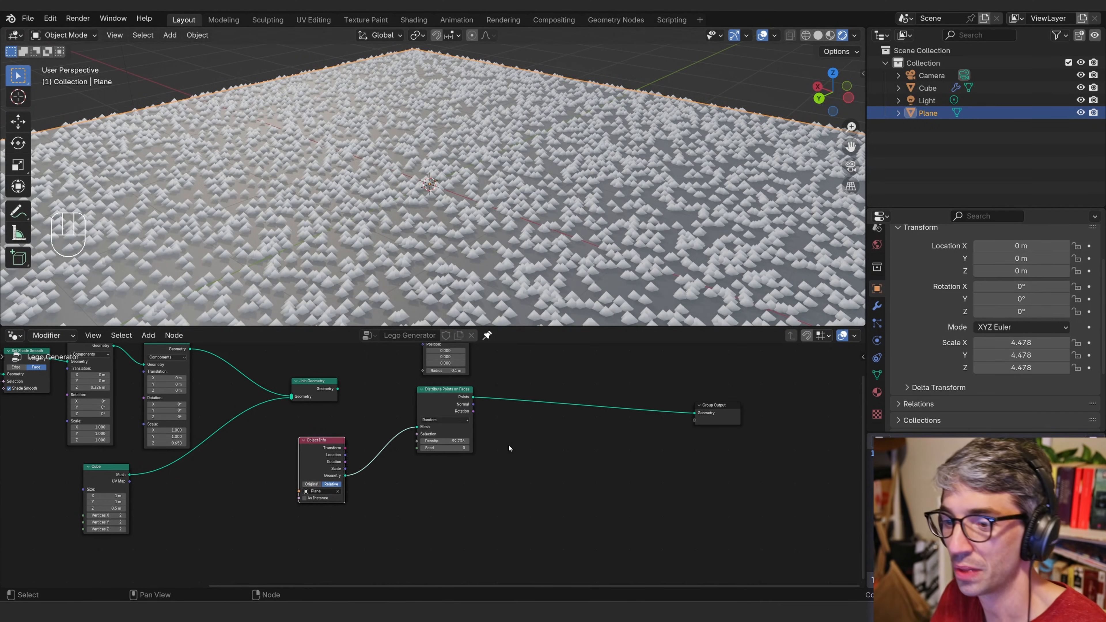
{"action": "scroll", "coordinate": [506, 447], "scroll_direction": "up", "scroll_amount": 1}
{"action": "left_click_drag", "start_coordinate": [450, 437], "coordinate": [383, 438]}
{"action": "mouse_move", "coordinate": [501, 217]}
{"action": "middle_mouse_down"}
{"action": "mouse_move", "coordinate": [505, 188]}
{"action": "mouse_move", "coordinate": [521, 228]}
{"action": "middle_mouse_up"}
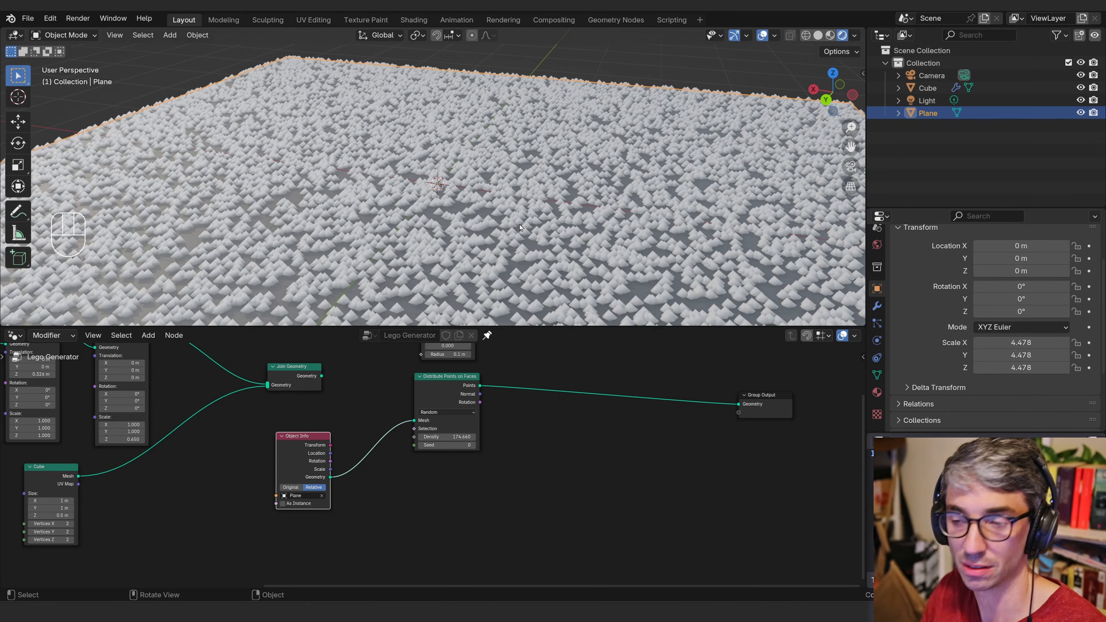
- Add a Grid node below the Points node and link its Mesh output to the Group Output's Geometry
{"action": "key", "text": "shift+a"}
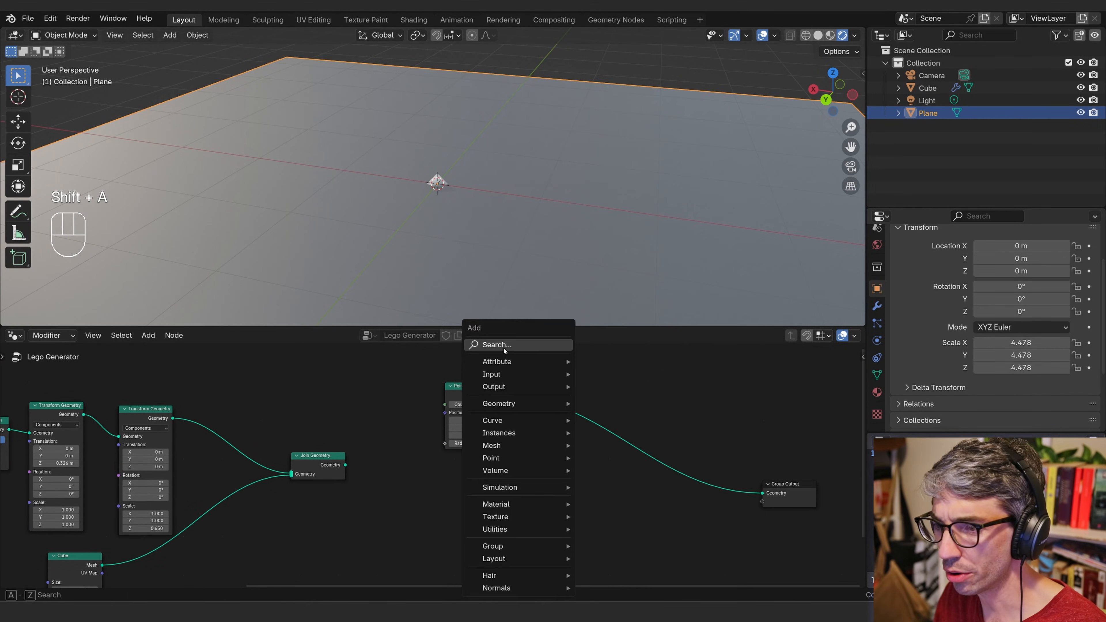
{"action": "type", "text": "ra"}
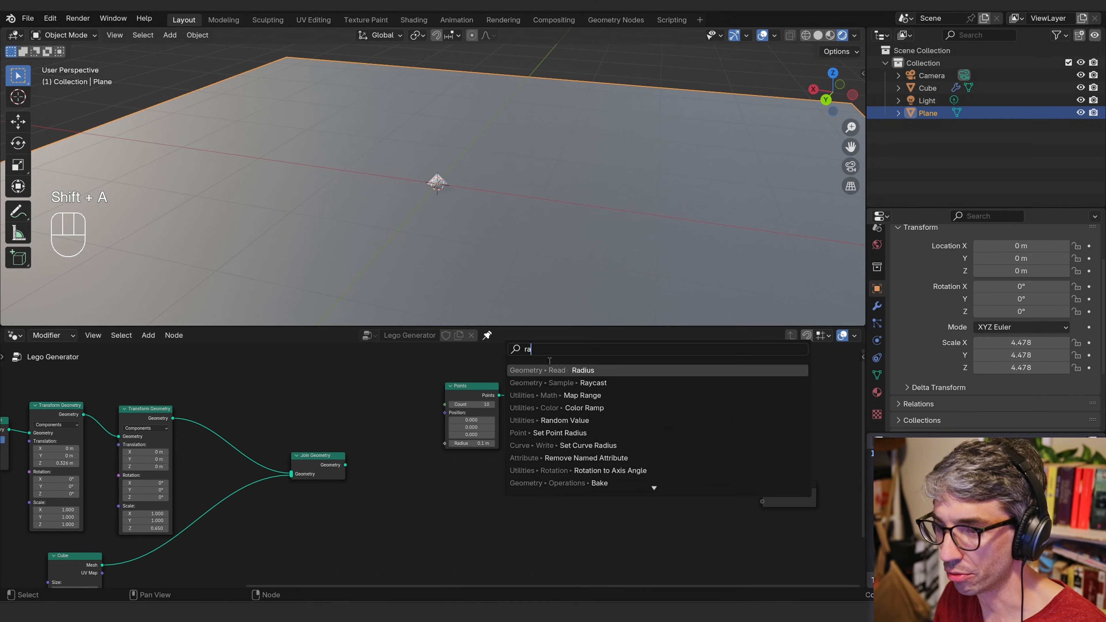
{"action": "key", "text": "BackSpace"}
{"action": "key", "text": "BackSpace"}
{"action": "type", "text": "\\"}
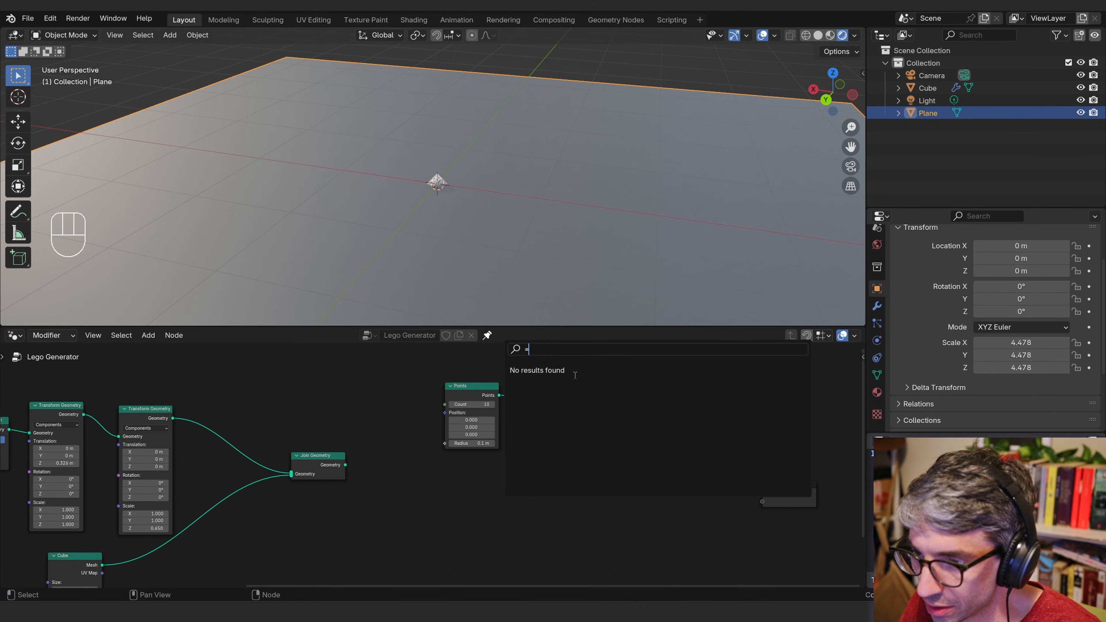
{"action": "key", "text": "BackSpace"}
{"action": "type", "text": "gri"}
{"action": "left_click", "coordinate": [575, 371]}
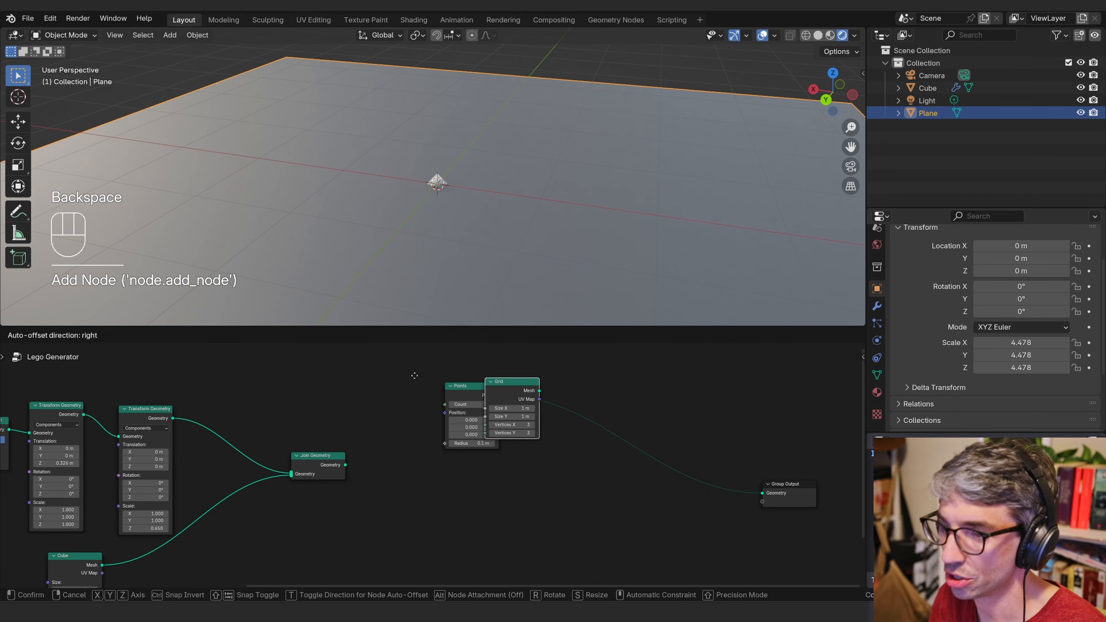
{"action": "left_click", "coordinate": [500, 493]}
{"action": "left_click_drag", "start_coordinate": [499, 494], "coordinate": [762, 493]}
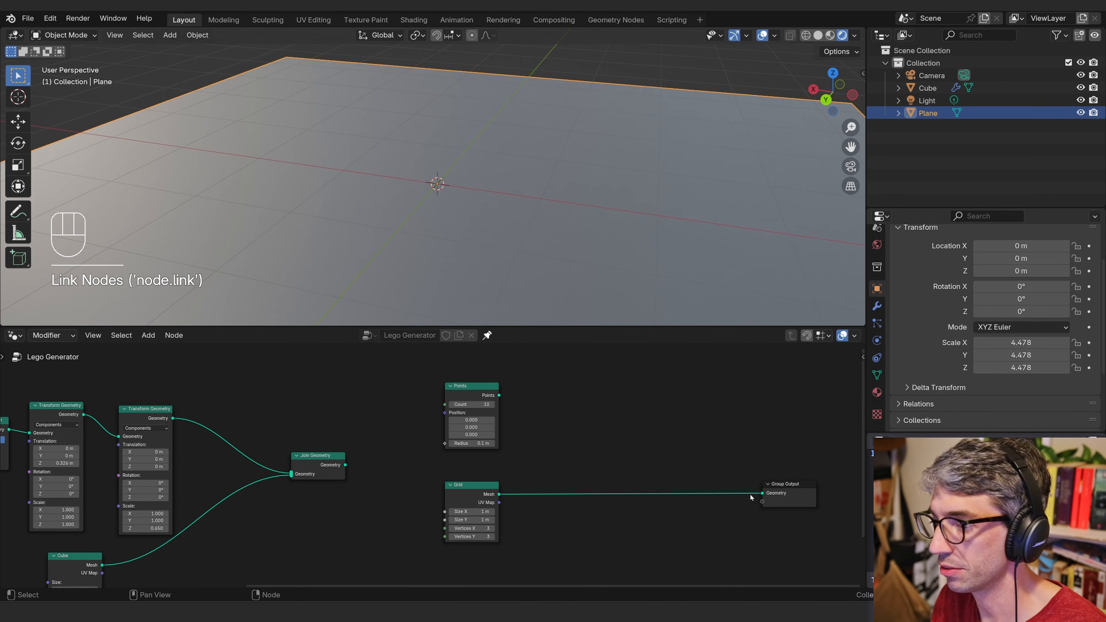
- Hide the Plane in the viewport, select the Cube object and display the scene in wireframe shading
{"action": "left_click", "coordinate": [1080, 113]}
{"action": "left_click", "coordinate": [429, 194]}
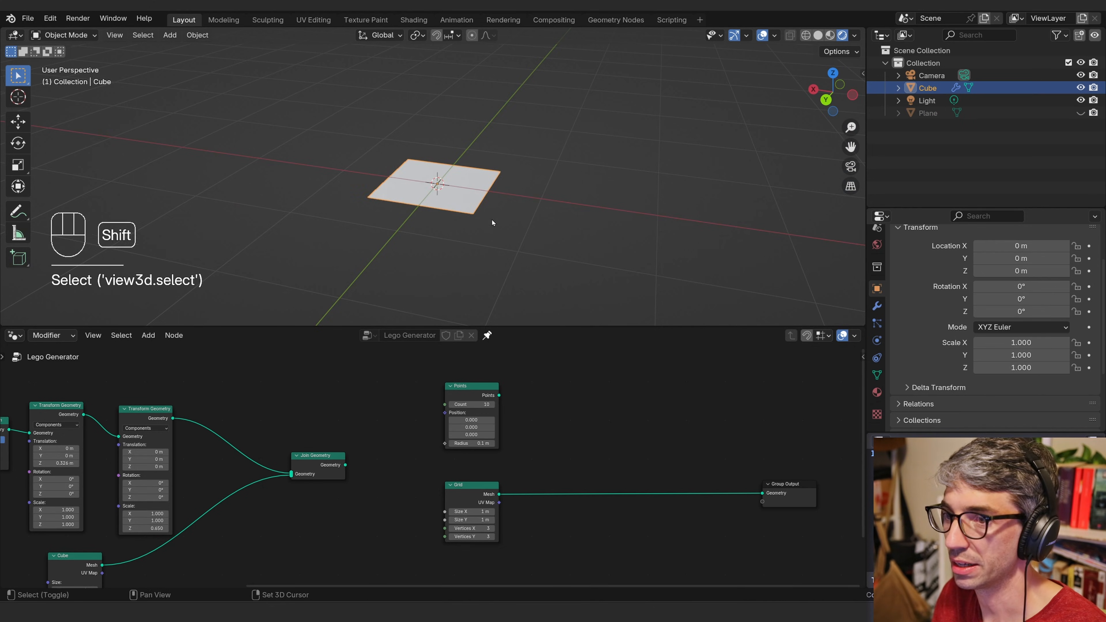
{"action": "scroll", "coordinate": [492, 219], "scroll_direction": "up", "scroll_amount": 2}
{"action": "middle_click_drag", "start_coordinate": [492, 220], "coordinate": [522, 237]}
{"action": "key", "text": "shift+z"}
{"action": "left_click", "coordinate": [543, 249]}
{"action": "left_click", "coordinate": [498, 275]}
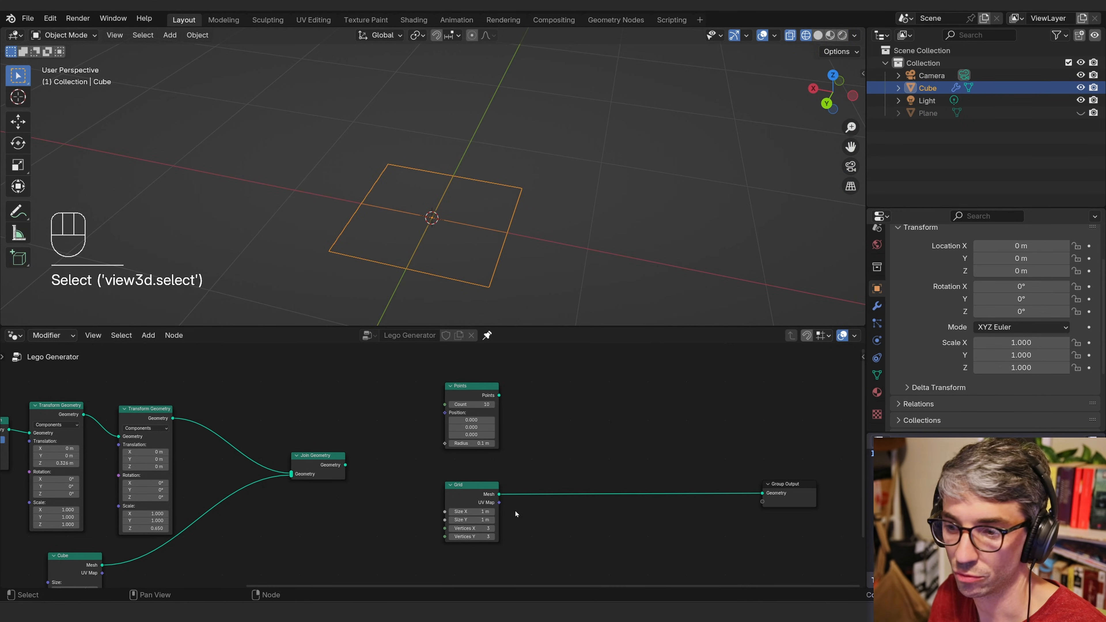
- Set the Grid node's Size X and Y to 2 m and its Vertices X and Y to 5
{"action": "left_click_drag", "start_coordinate": [475, 512], "coordinate": [480, 515]}
{"action": "left_click_drag", "start_coordinate": [476, 512], "coordinate": [479, 537]}
{"action": "type", "text": "2"}
{"action": "key", "text": "Return"}
{"action": "left_click", "coordinate": [522, 533]}
{"action": "key", "text": "ctrl+z"}
{"action": "type", "text": "5"}
{"action": "key", "text": "Return"}
{"action": "middle_click_drag", "start_coordinate": [519, 220], "coordinate": [479, 196]}
{"action": "middle_click_drag", "start_coordinate": [479, 196], "coordinate": [519, 168], "text": "shift"}
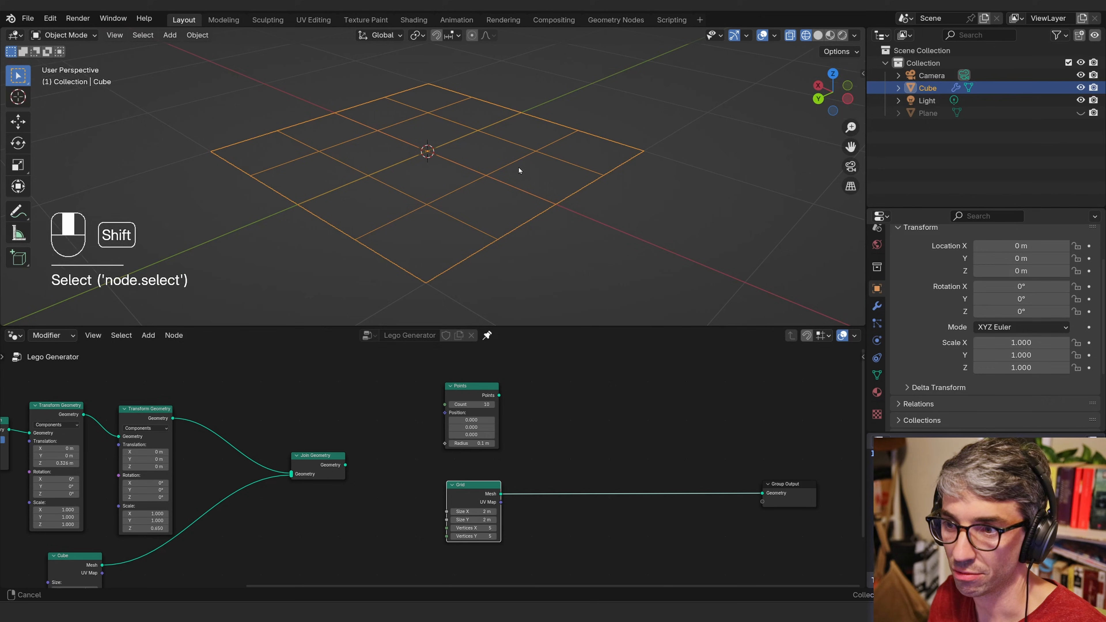
- Add an Instance on Points node between the Points node and the Group Output, keeping it off the Grid link
{"action": "left_click", "coordinate": [614, 474]}
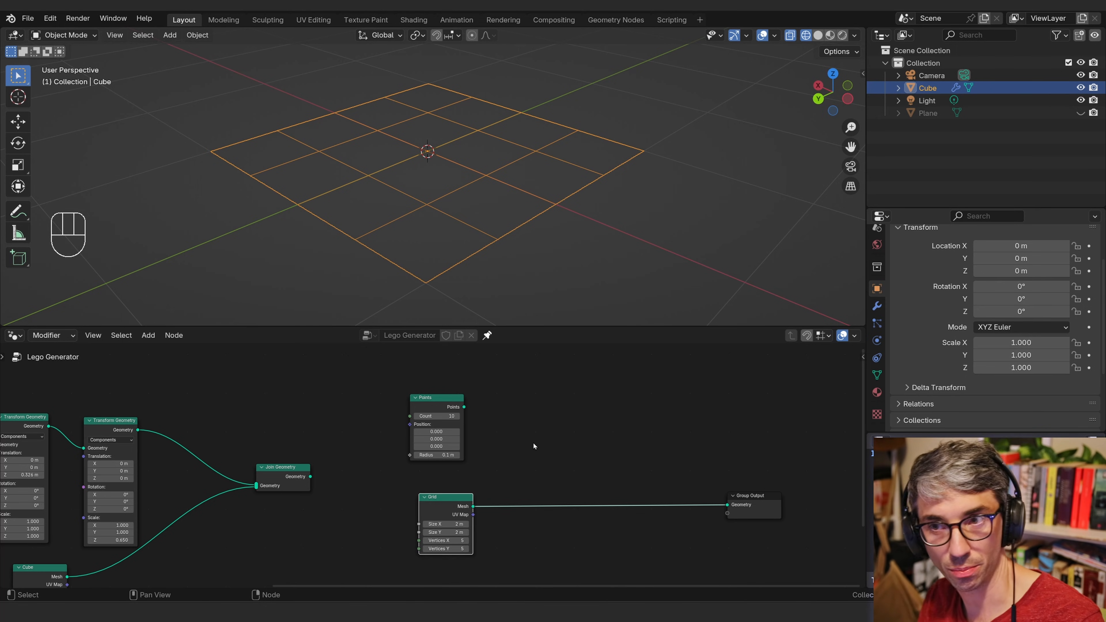
{"action": "left_click", "coordinate": [533, 443]}
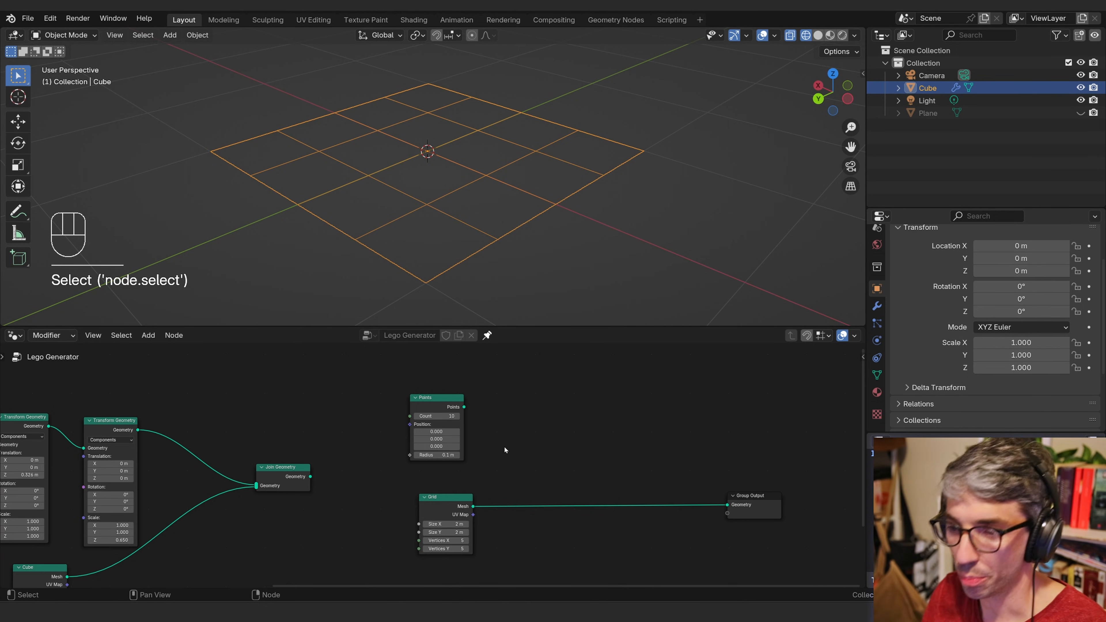
{"action": "key", "text": "shift+a"}
{"action": "left_click", "coordinate": [540, 348]}
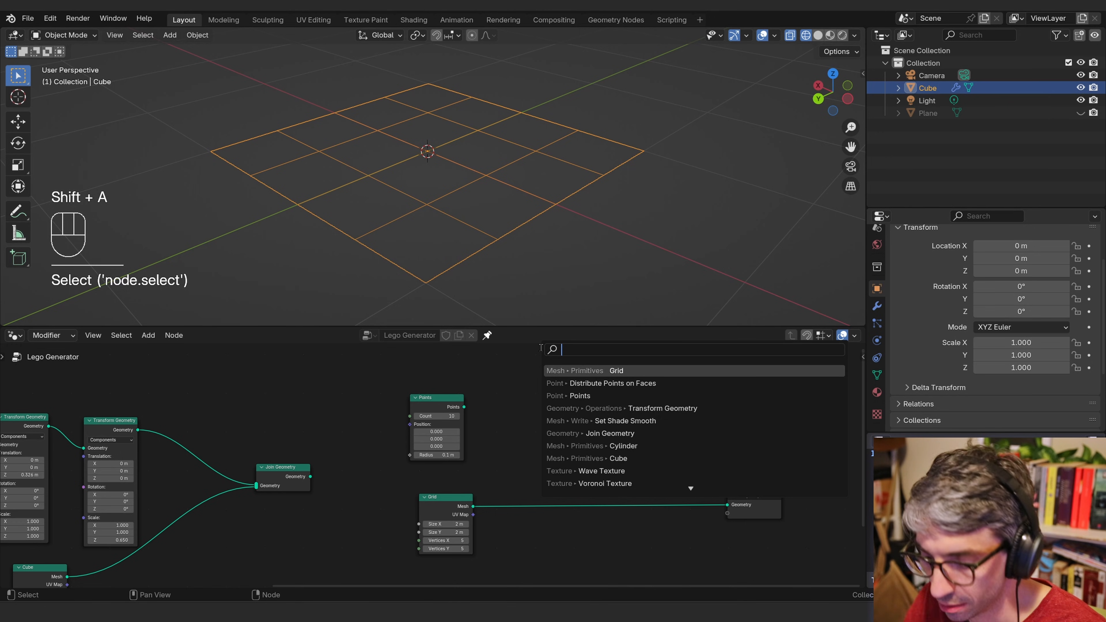
{"action": "type", "text": "inst"}
{"action": "key", "text": "Return"}
{"action": "left_click", "coordinate": [592, 384]}
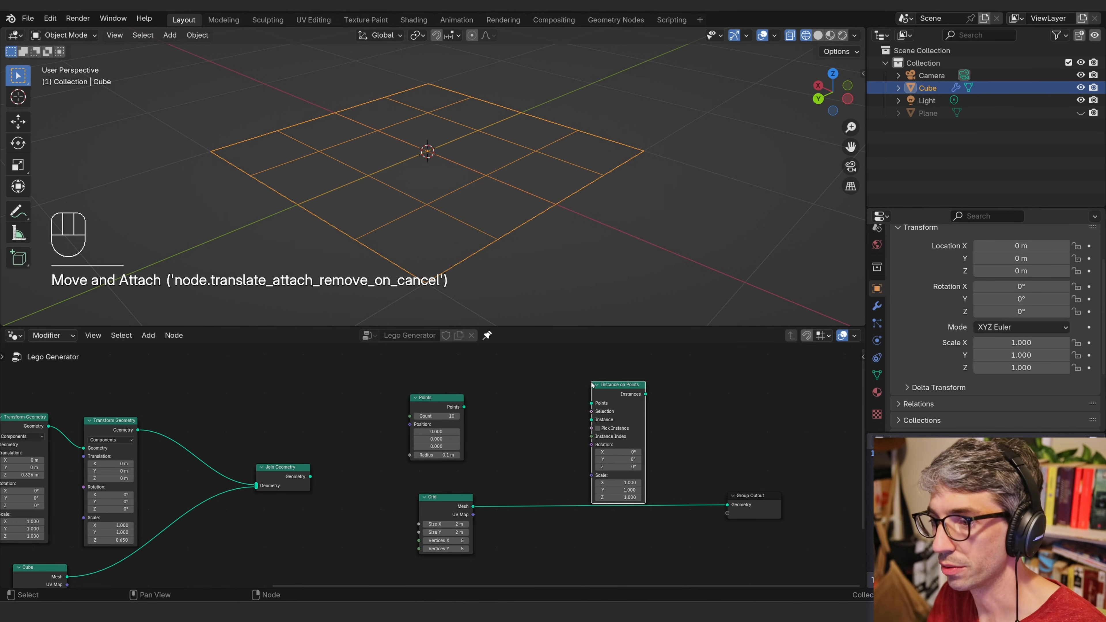
{"action": "left_click_drag", "start_coordinate": [617, 392], "coordinate": [600, 389]}
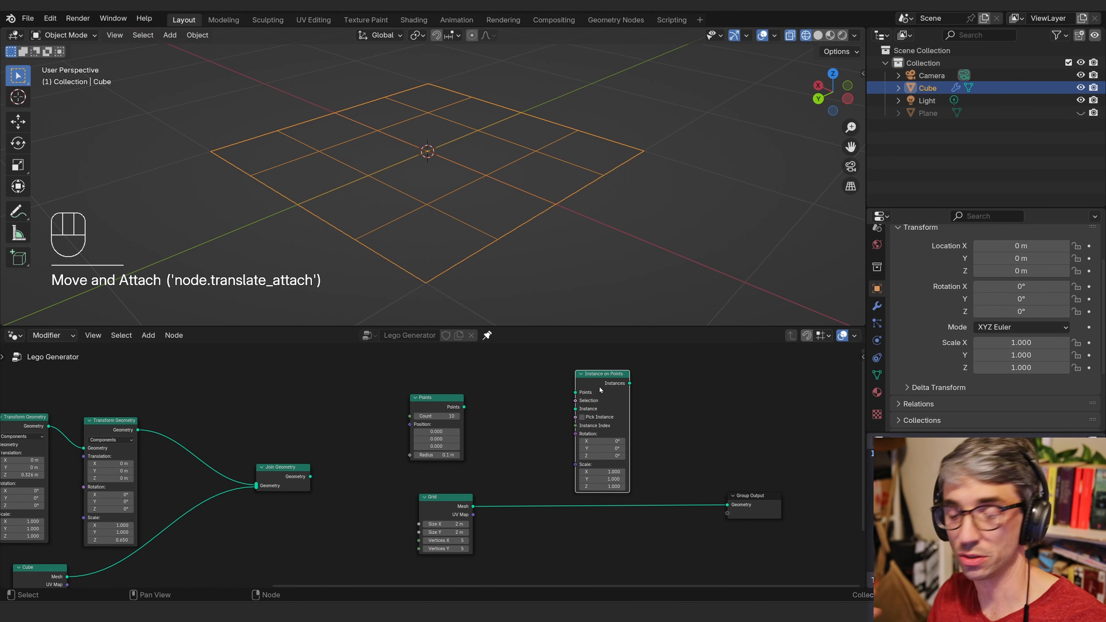
{"action": "left_click_drag", "start_coordinate": [638, 383], "coordinate": [646, 384]}
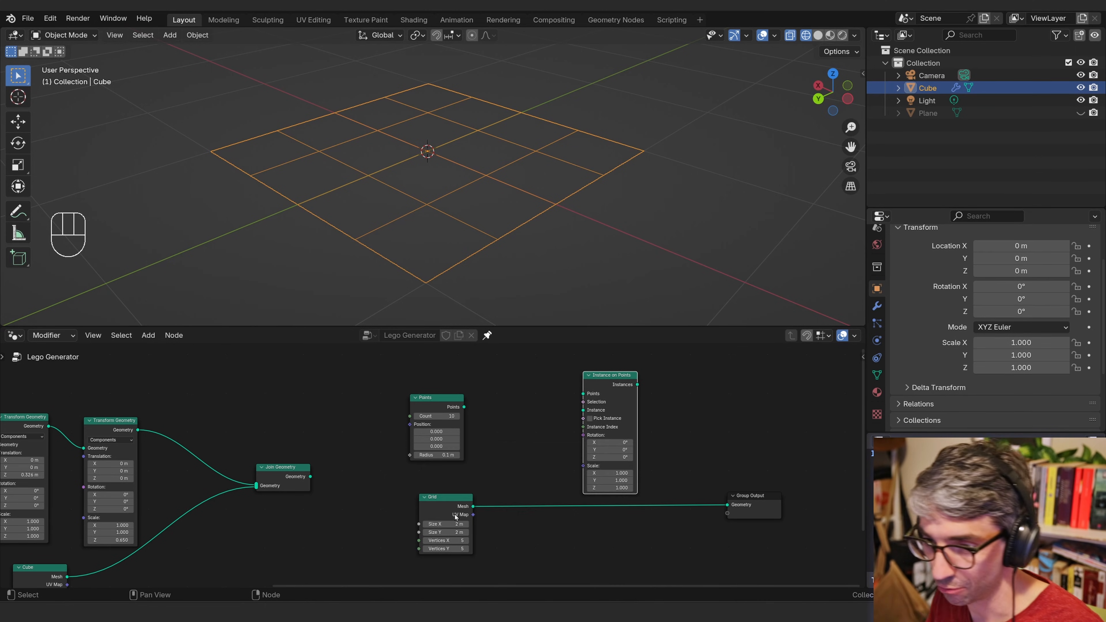
- Set the Points node's Count to 1 and route it through Instance on Points into the Group Output, replacing the Grid link
{"action": "mouse_move", "coordinate": [537, 440]}
{"action": "middle_mouse_down"}
{"action": "mouse_move", "coordinate": [546, 442]}
{"action": "mouse_move", "coordinate": [532, 438]}
{"action": "middle_mouse_up"}
{"action": "left_click_drag", "start_coordinate": [582, 375], "coordinate": [565, 364]}
{"action": "middle_click_drag", "start_coordinate": [501, 437], "coordinate": [502, 442]}
{"action": "left_click_drag", "start_coordinate": [449, 420], "coordinate": [724, 516]}
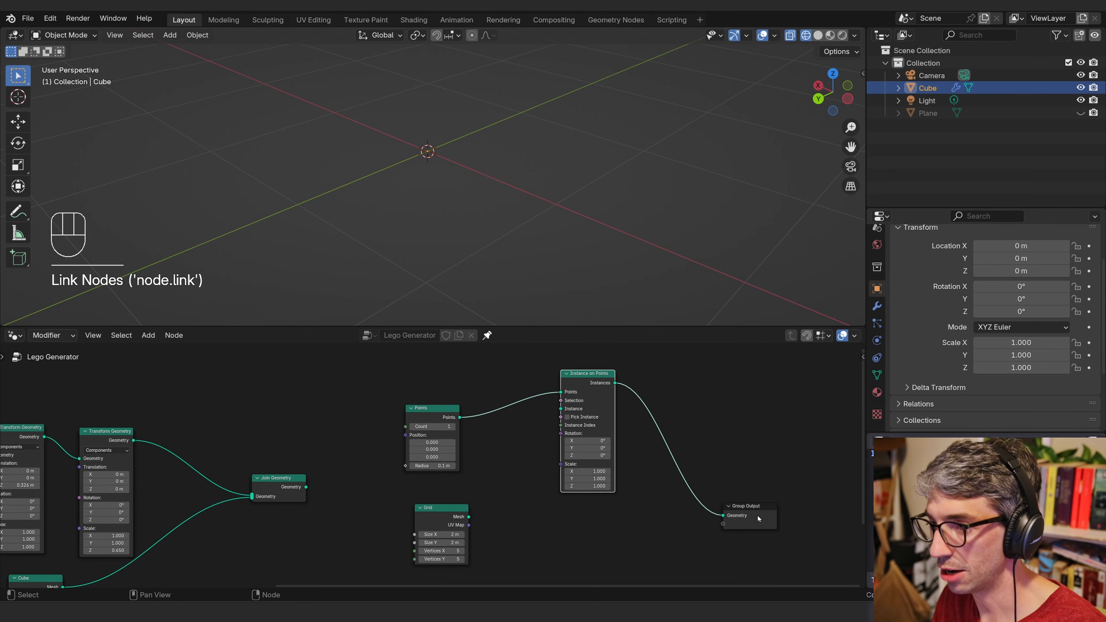
- Link Join Geometry to the Instance input of Instance on Points and switch the viewport back to rendered shading
{"action": "middle_click_drag", "start_coordinate": [589, 401], "coordinate": [646, 384]}
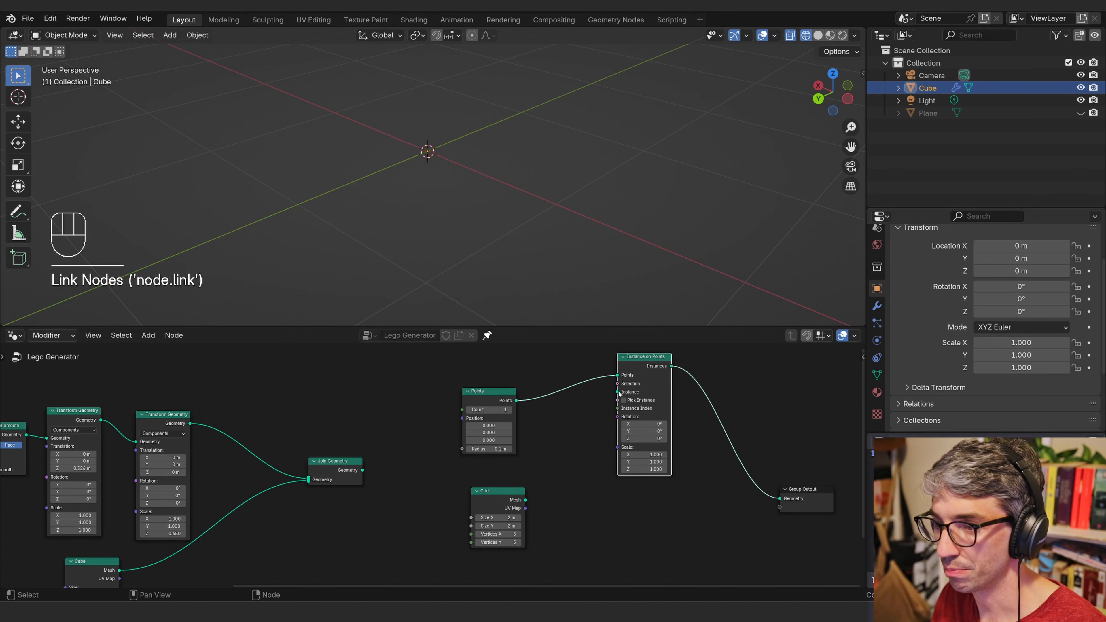
{"action": "left_click_drag", "start_coordinate": [618, 392], "coordinate": [364, 471]}
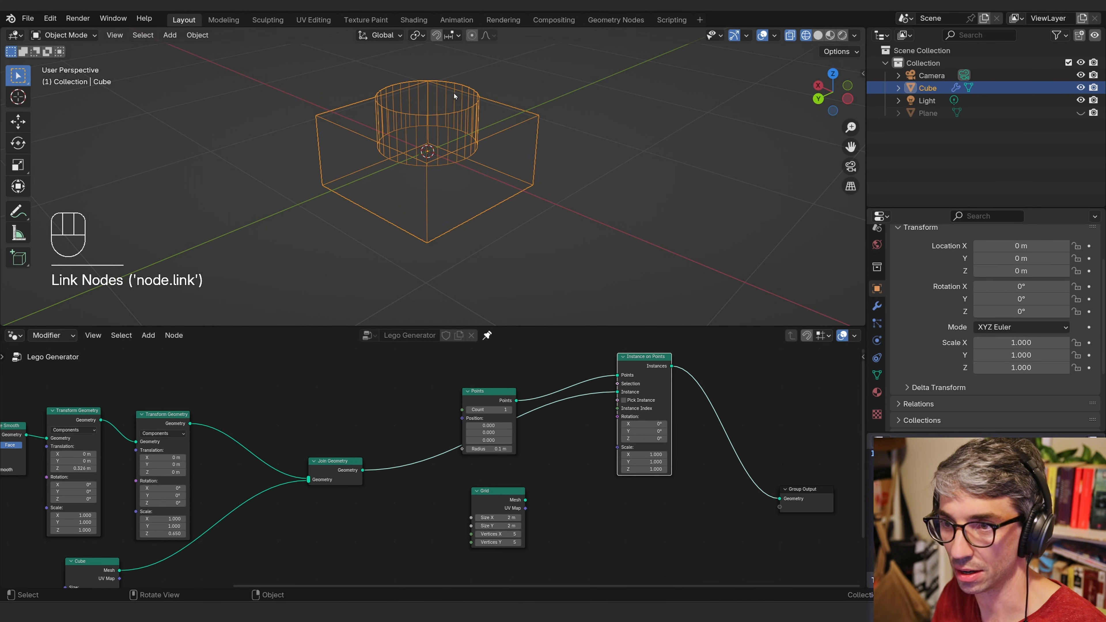
{"action": "left_click", "coordinate": [842, 35]}
{"action": "middle_click_drag", "start_coordinate": [355, 442], "coordinate": [353, 454], "text": "shift"}
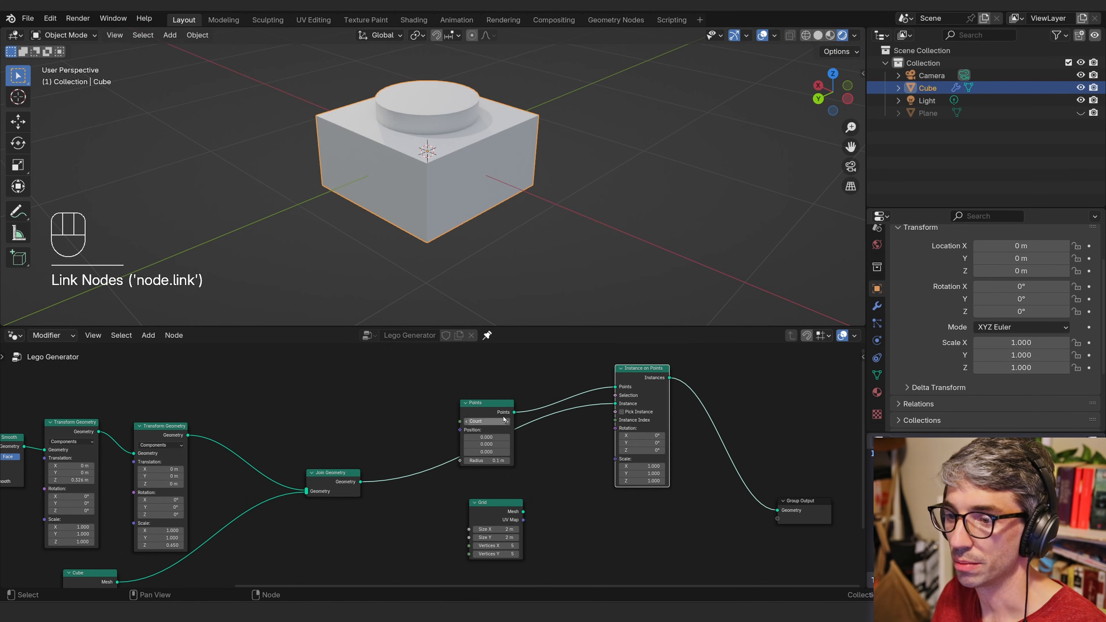
- Move the Points node clear of the Join Geometry link and raise its Count to 2
{"action": "left_click_drag", "start_coordinate": [504, 419], "coordinate": [440, 389]}
{"action": "scroll", "coordinate": [511, 442], "scroll_direction": "down", "scroll_amount": 1}
{"action": "middle_click_drag", "start_coordinate": [512, 441], "coordinate": [468, 499], "text": "shift"}
{"action": "middle_click_drag", "start_coordinate": [534, 189], "coordinate": [488, 262]}
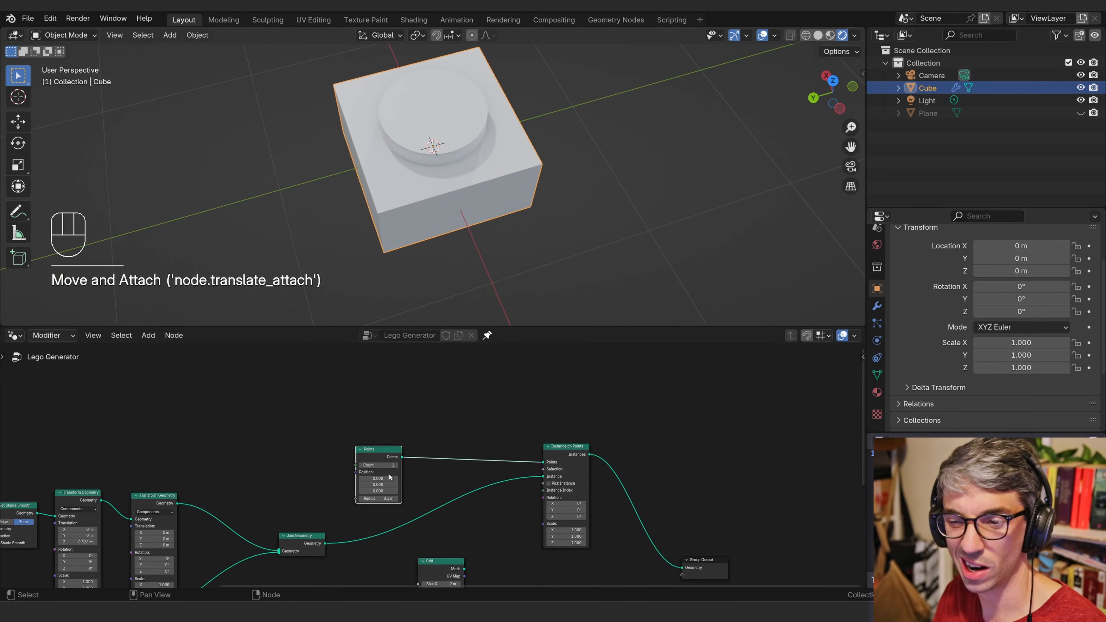
{"action": "left_click", "coordinate": [395, 466]}
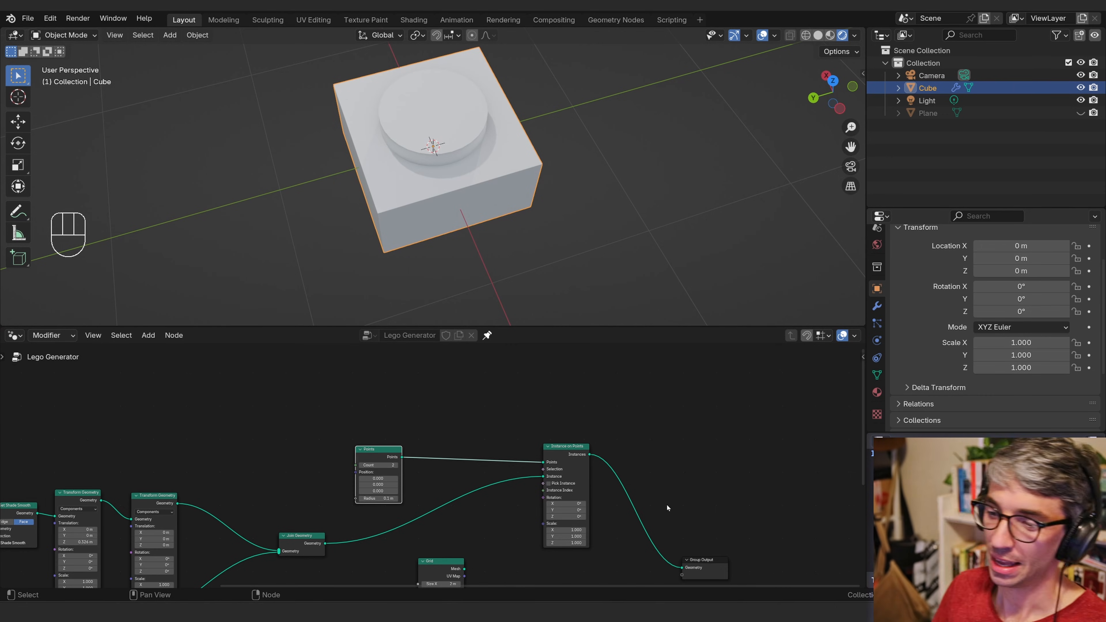
- Move the Grid node directly beneath the Points node
{"action": "middle_click_drag", "start_coordinate": [667, 508], "coordinate": [658, 444]}
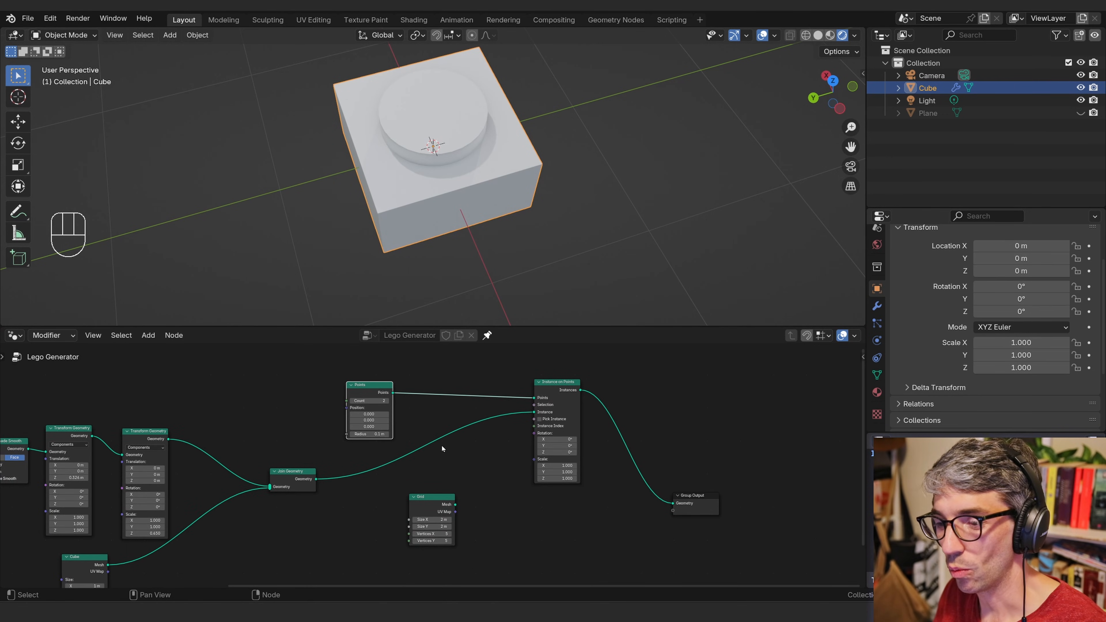
{"action": "left_click_drag", "start_coordinate": [424, 502], "coordinate": [367, 501]}
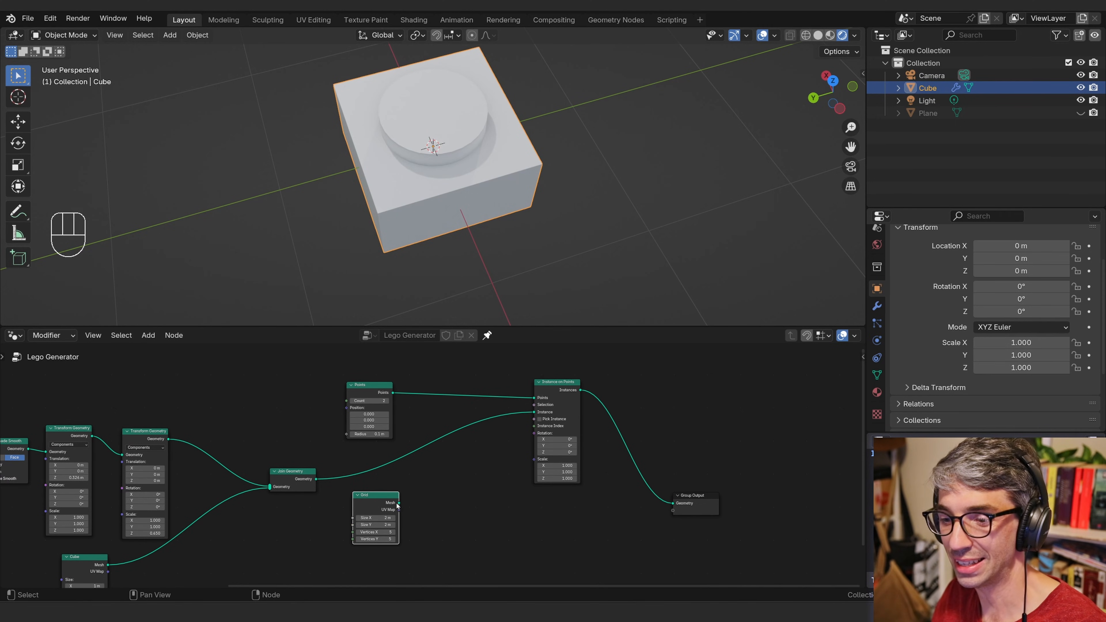
- Link the Grid node's Mesh output to the Points input of Instance on Points and set Size X and Size Y to 3.96 m
{"action": "left_click_drag", "start_coordinate": [398, 504], "coordinate": [535, 398]}
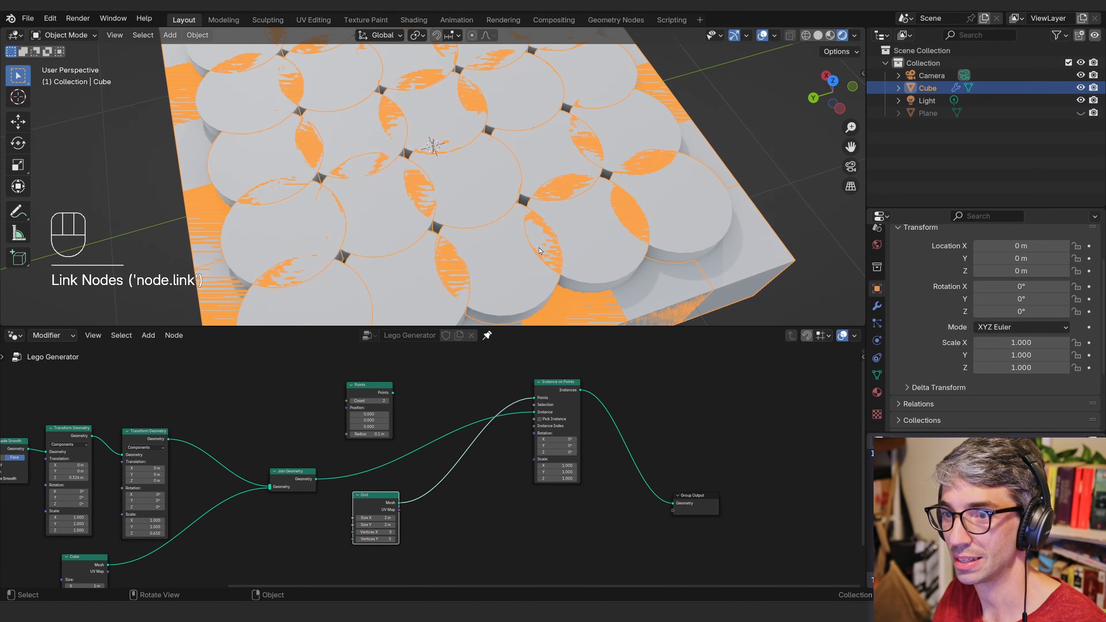
{"action": "scroll", "coordinate": [539, 251], "scroll_direction": "down", "scroll_amount": 6}
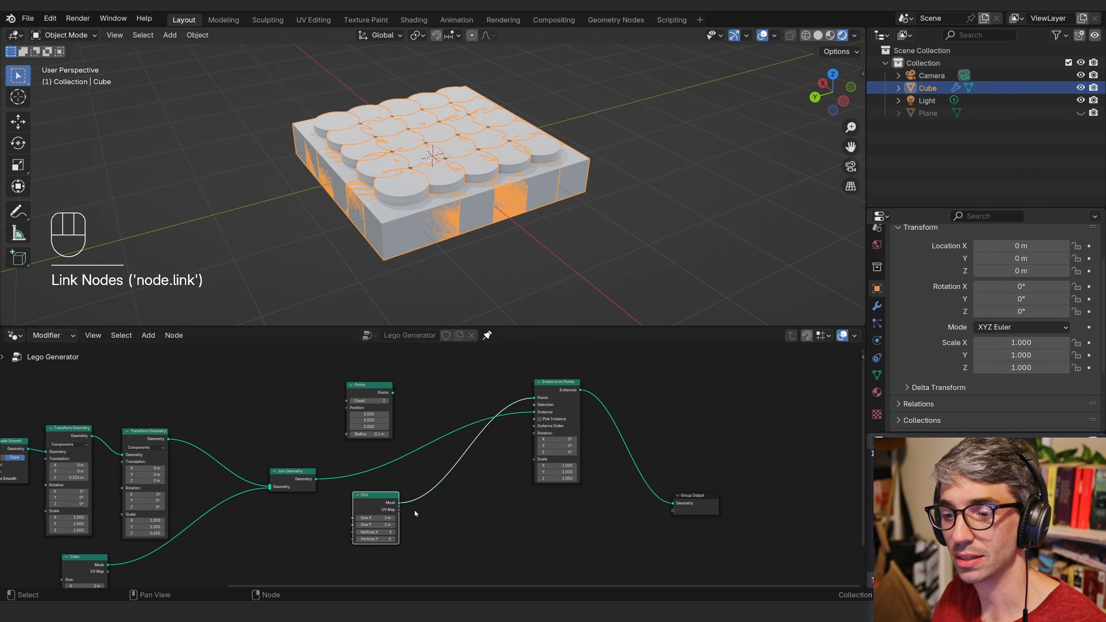
{"action": "left_click_drag", "start_coordinate": [375, 518], "coordinate": [387, 528], "text": "shift"}
{"action": "left_click", "coordinate": [444, 461]}
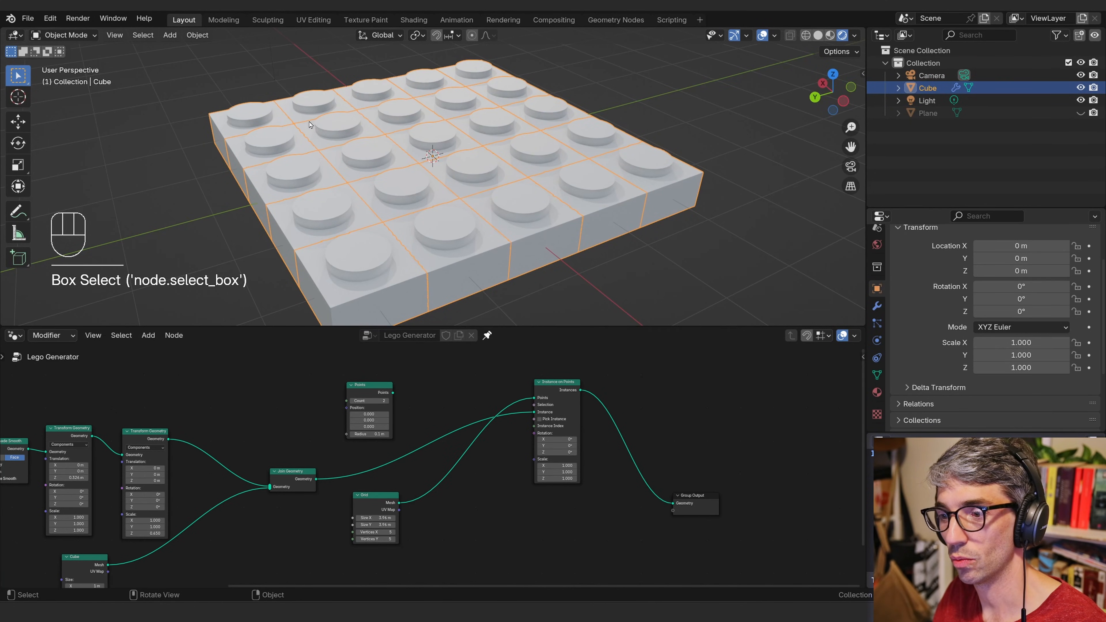
{"action": "mouse_move", "coordinate": [309, 125]}
{"action": "middle_mouse_down"}
{"action": "mouse_move", "coordinate": [311, 87]}
{"action": "mouse_move", "coordinate": [310, 127]}
{"action": "middle_mouse_up"}
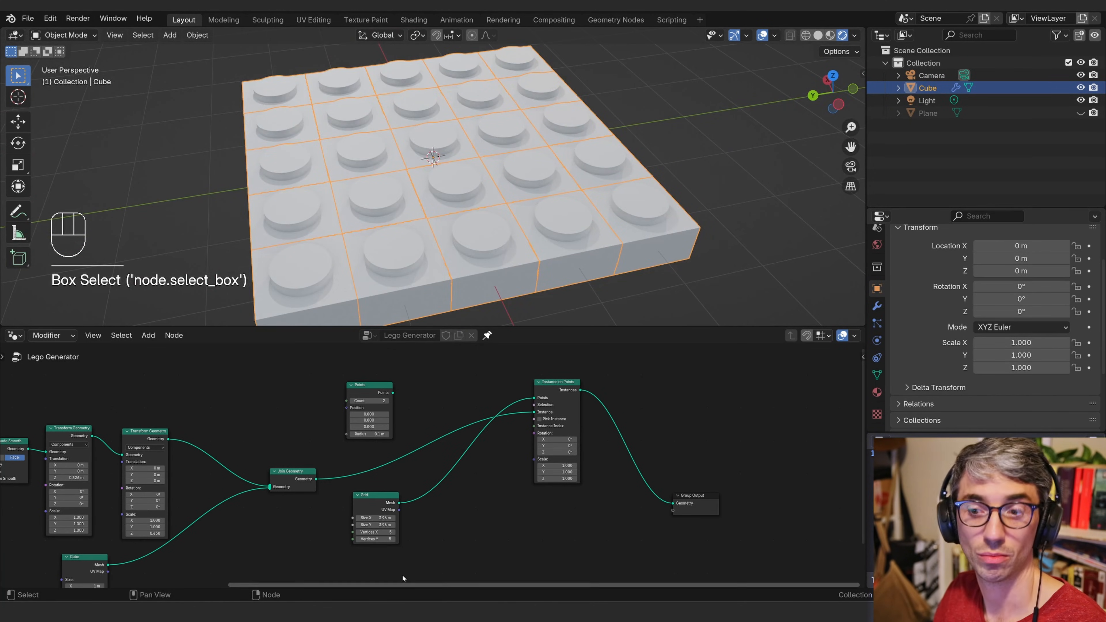
{"action": "scroll", "coordinate": [466, 490], "scroll_direction": "up", "scroll_amount": 3}
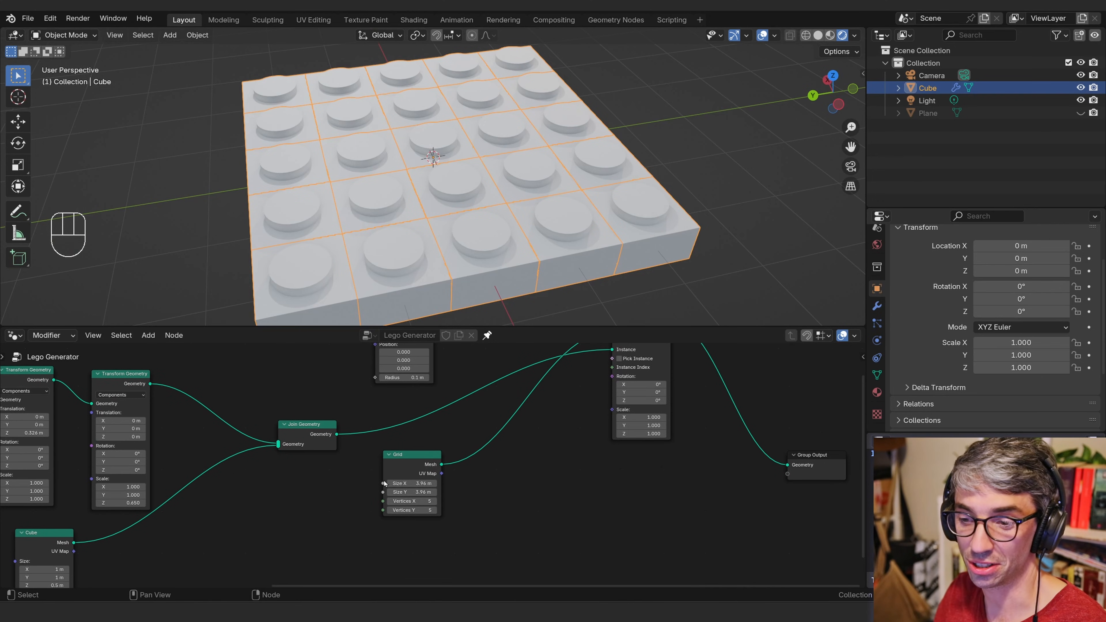
- Set the Grid node's Vertices X to 2 and Vertices Y to 6
{"action": "mouse_move", "coordinate": [387, 501]}
{"action": "left_mouse_down"}
{"action": "mouse_move", "coordinate": [370, 508]}
{"action": "mouse_move", "coordinate": [387, 519]}
{"action": "left_mouse_up"}
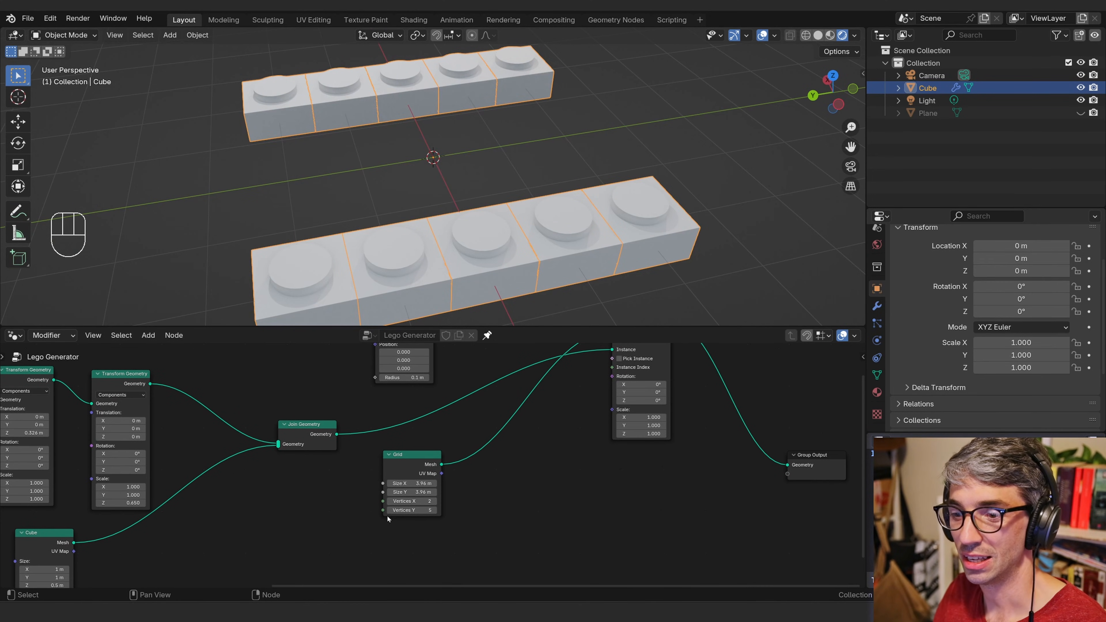
{"action": "left_click", "coordinate": [391, 511]}
{"action": "left_click", "coordinate": [390, 511]}
{"action": "middle_click_drag", "start_coordinate": [480, 118], "coordinate": [610, 183]}
{"action": "left_click", "coordinate": [434, 510]}
{"action": "left_click", "coordinate": [434, 511]}
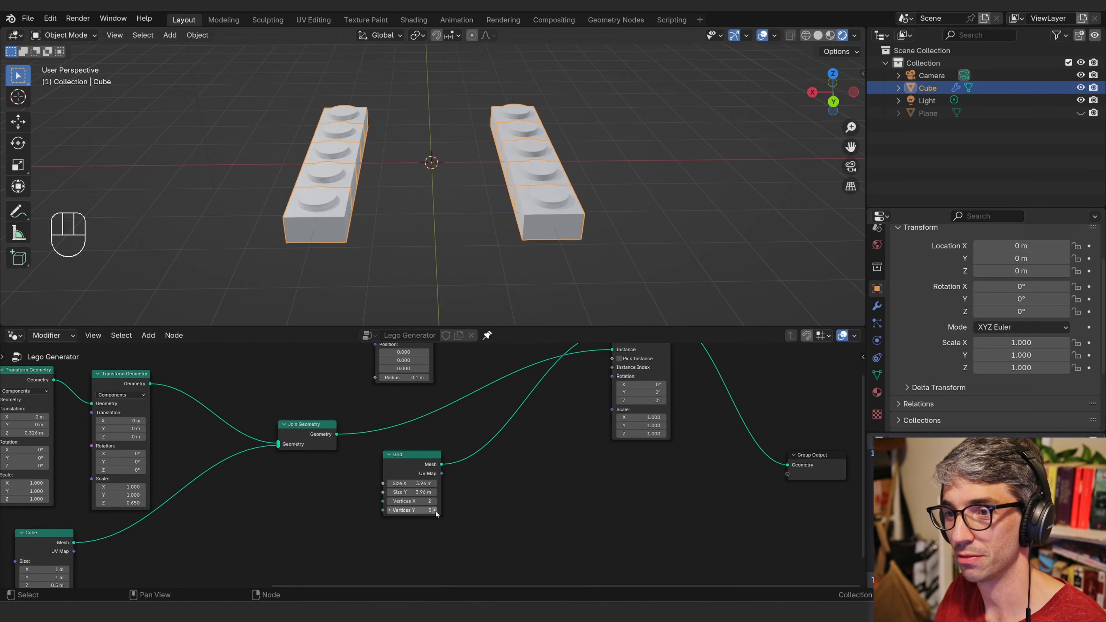
{"action": "left_click", "coordinate": [435, 511]}
{"action": "middle_click_drag", "start_coordinate": [476, 216], "coordinate": [606, 220]}
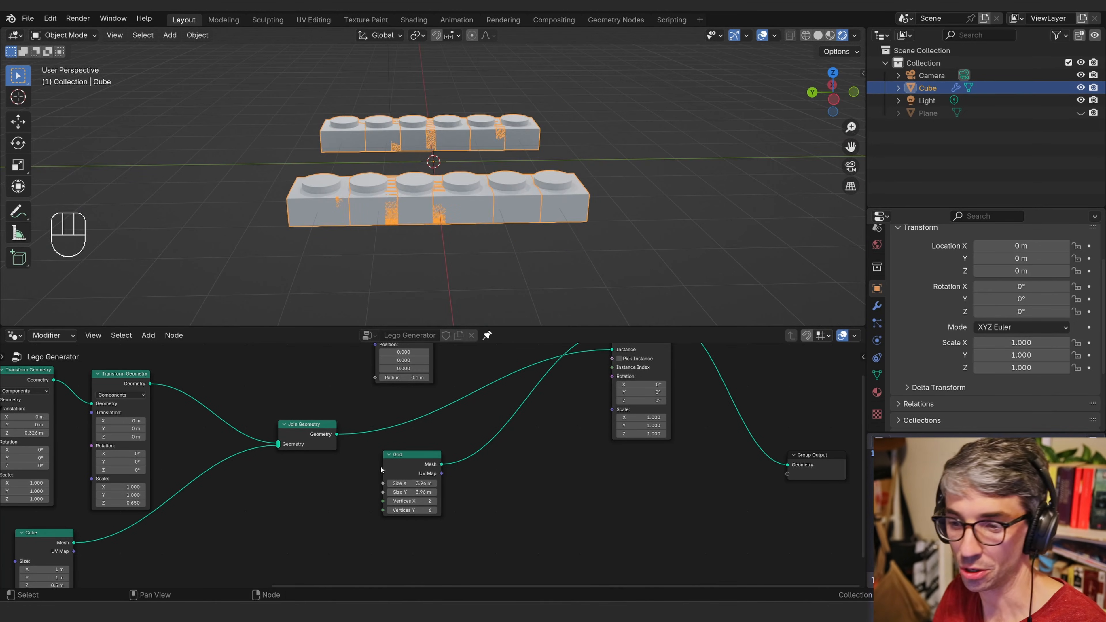
- Reconnect the Points node to the Points input of Instance on Points and delete the Grid node
{"action": "left_click_drag", "start_coordinate": [381, 467], "coordinate": [420, 461]}
{"action": "middle_click_drag", "start_coordinate": [526, 460], "coordinate": [454, 544]}
{"action": "left_click", "coordinate": [350, 405]}
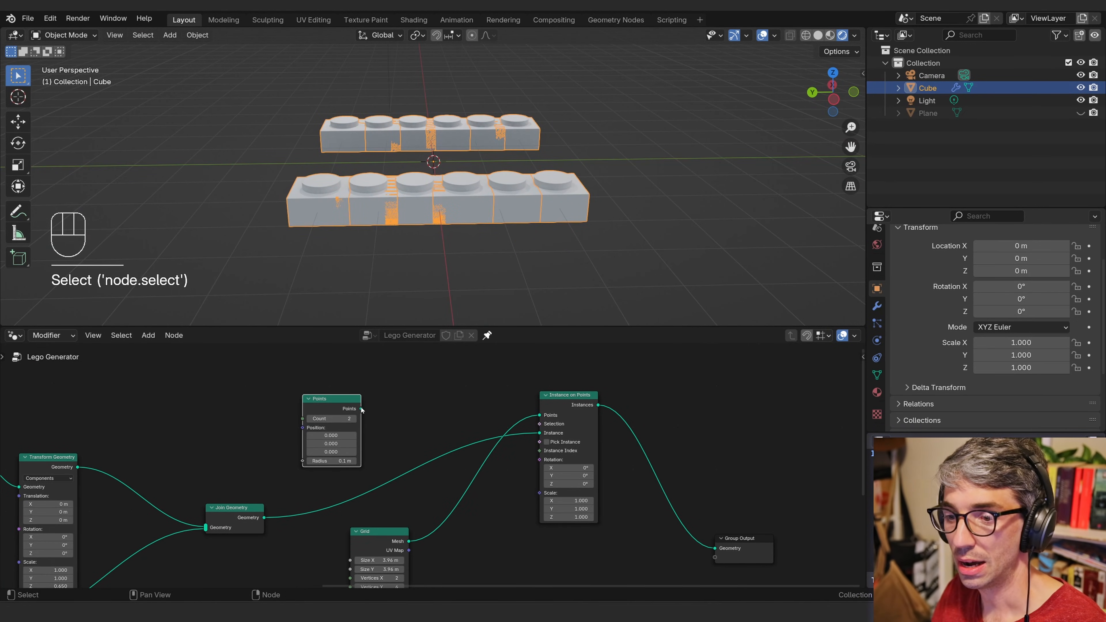
{"action": "left_click_drag", "start_coordinate": [362, 410], "coordinate": [539, 415]}
{"action": "middle_click_drag", "start_coordinate": [382, 524], "coordinate": [507, 496]}
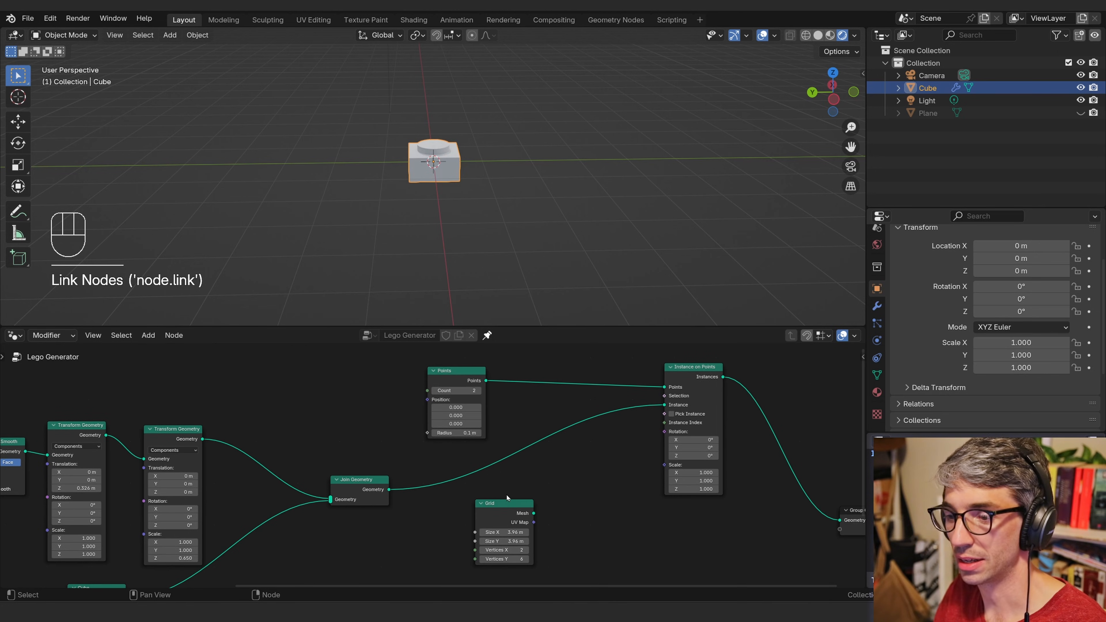
{"action": "left_click", "coordinate": [507, 509]}
{"action": "key", "text": "x"}
- Reposition the Points node in the free space ahead of the Instance on Points node
{"action": "middle_click_drag", "start_coordinate": [477, 417], "coordinate": [496, 425]}
{"action": "left_click_drag", "start_coordinate": [481, 378], "coordinate": [456, 411]}
{"action": "left_click", "coordinate": [482, 380]}
{"action": "middle_click_drag", "start_coordinate": [455, 413], "coordinate": [394, 467]}
{"action": "left_click_drag", "start_coordinate": [478, 394], "coordinate": [447, 408]}
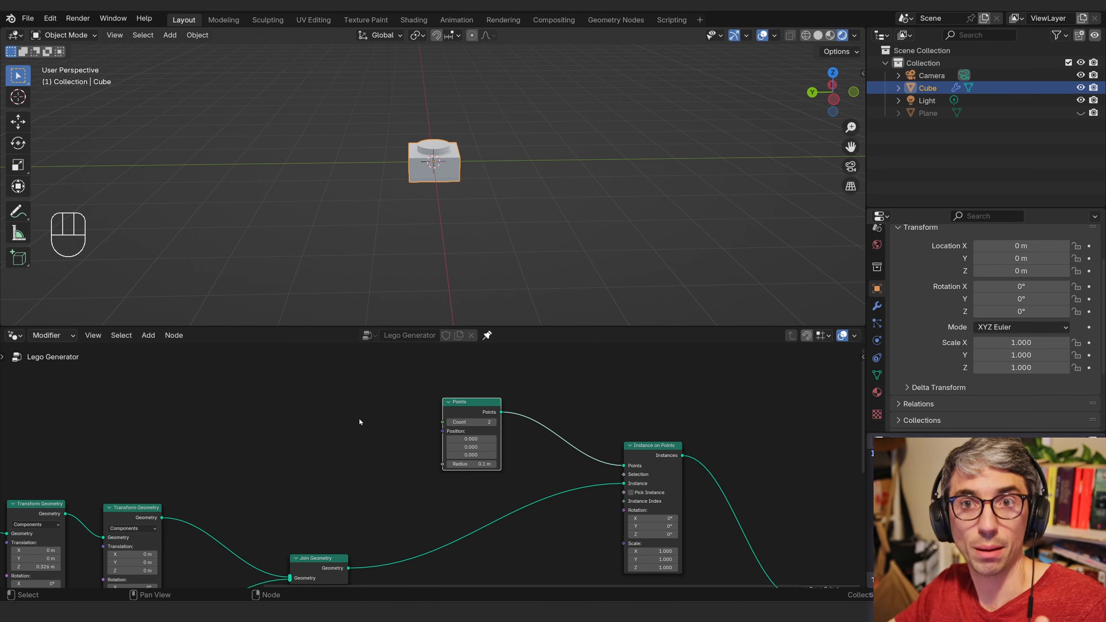
- Set the Points node's Count to 4 and shift the node slightly away from Instance on Points
{"action": "left_click", "coordinate": [360, 419]}
{"action": "scroll", "coordinate": [360, 419], "scroll_direction": "up", "scroll_amount": 2}
{"action": "middle_click_drag", "start_coordinate": [360, 419], "coordinate": [418, 451]}
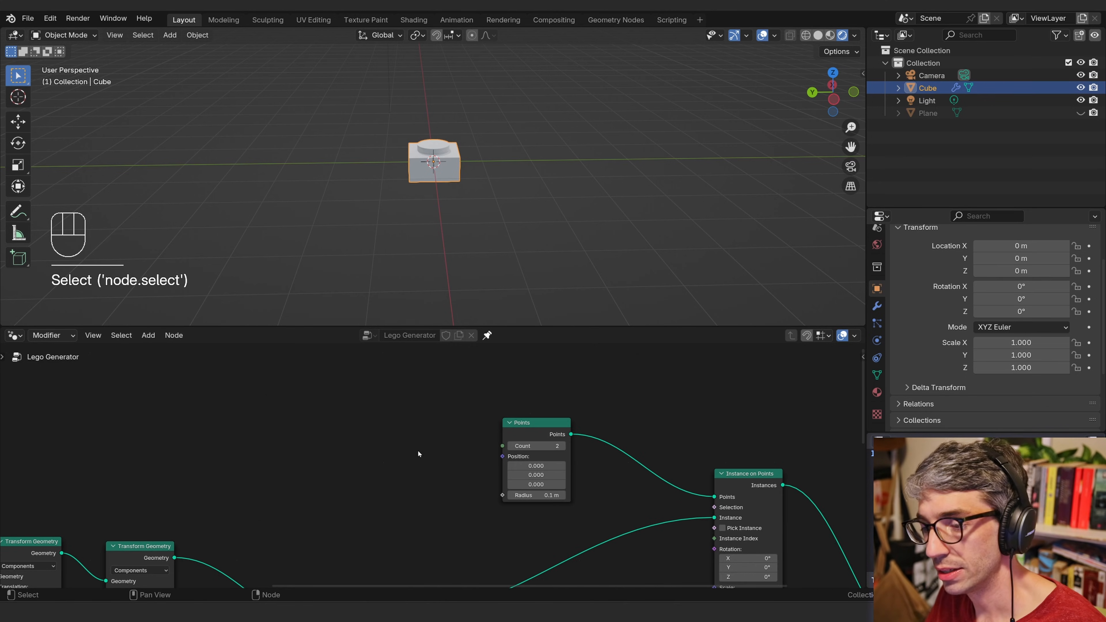
{"action": "left_click", "coordinate": [562, 446]}
{"action": "left_click", "coordinate": [562, 446]}
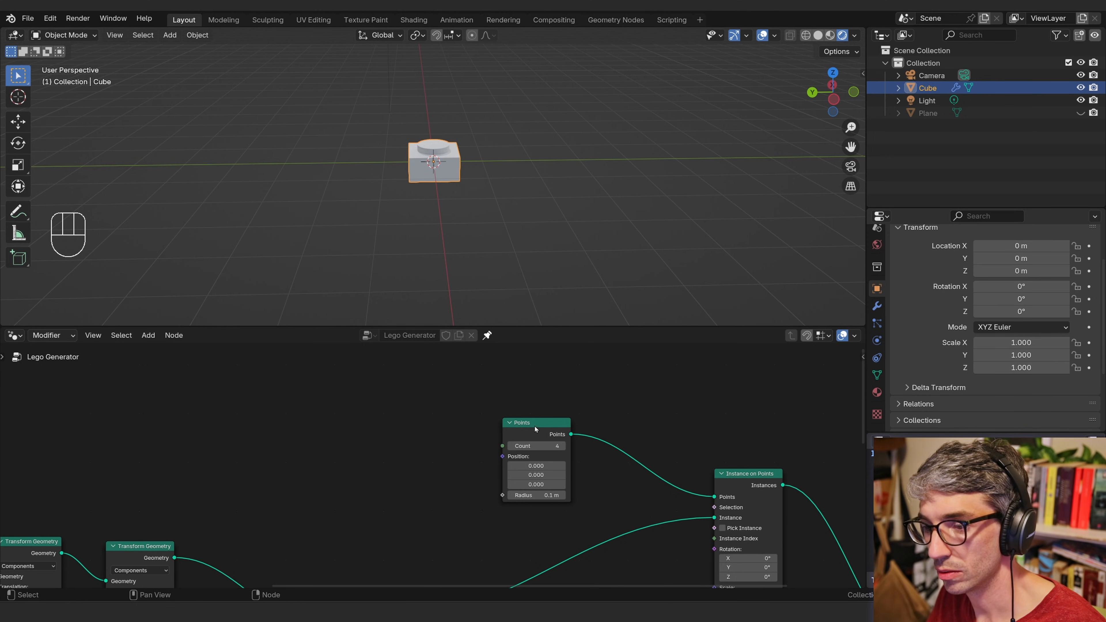
{"action": "left_click_drag", "start_coordinate": [535, 426], "coordinate": [506, 416]}
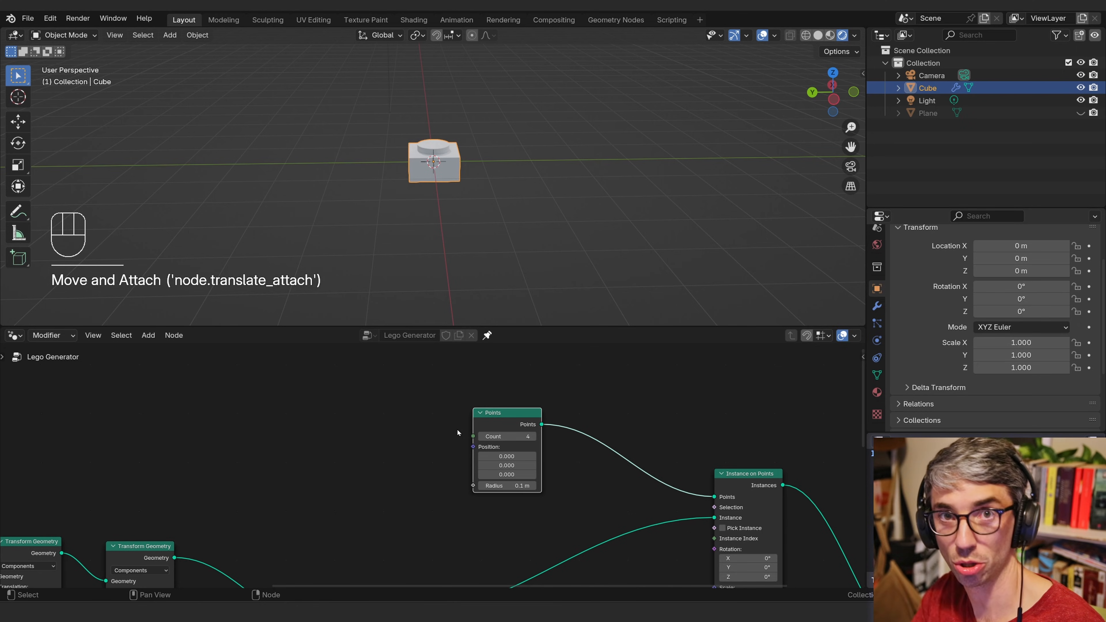
- Split the 3D viewport, turn the new area into a widened Spreadsheet editor, and display the Instances data
{"action": "scroll", "coordinate": [457, 429], "scroll_direction": "up", "scroll_amount": 3}
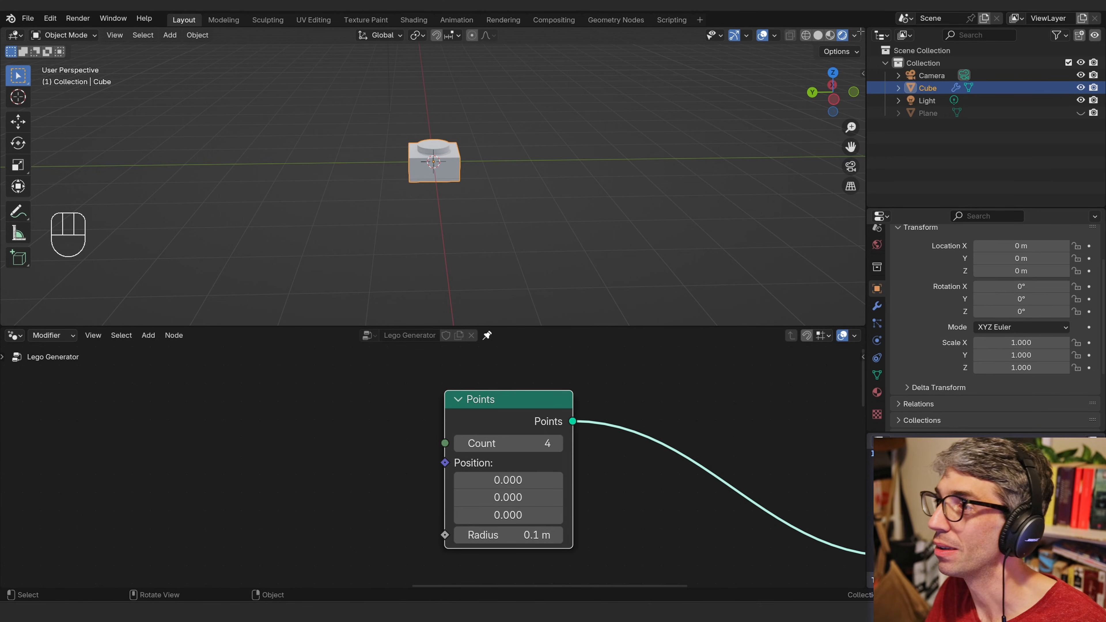
{"action": "left_click_drag", "start_coordinate": [867, 29], "coordinate": [541, 44]}
{"action": "left_click", "coordinate": [555, 35]}
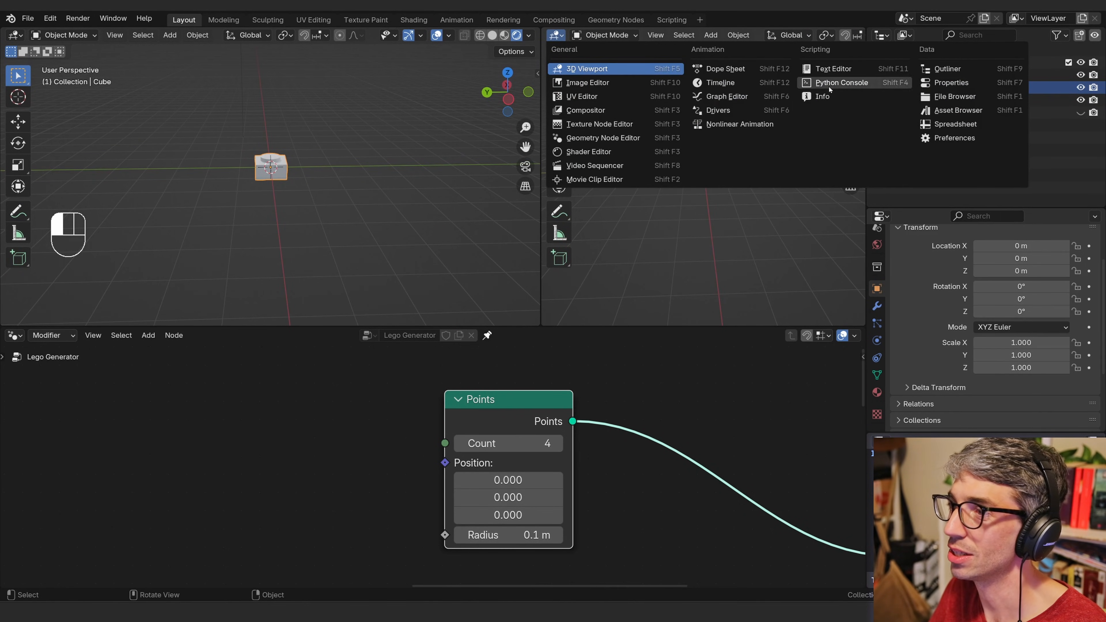
{"action": "left_click", "coordinate": [954, 124]}
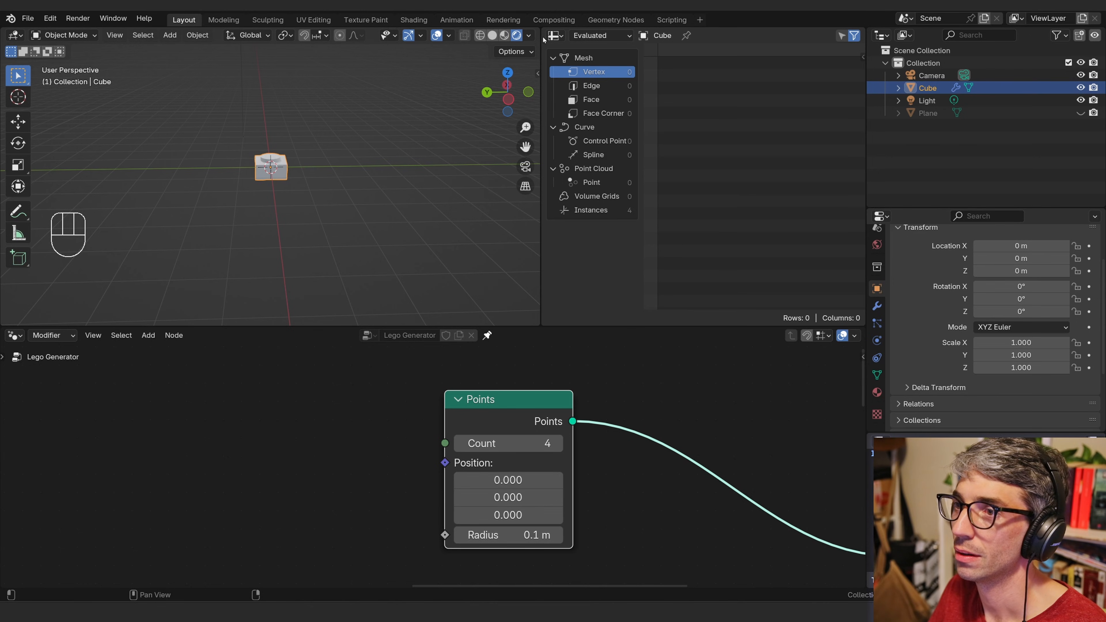
{"action": "left_click_drag", "start_coordinate": [541, 39], "coordinate": [427, 48]}
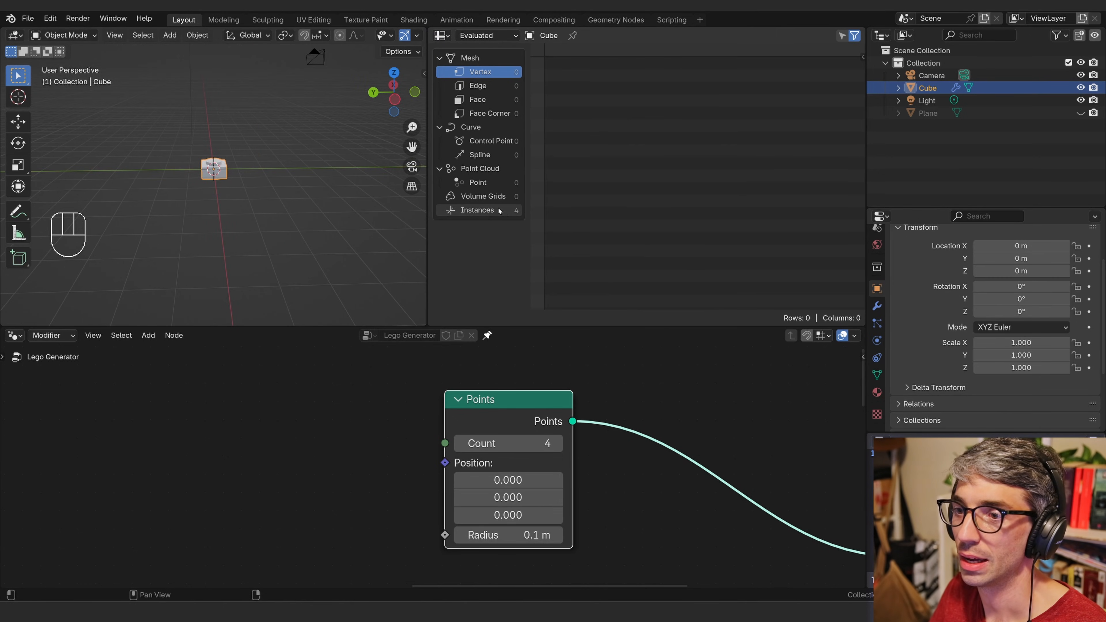
{"action": "left_click", "coordinate": [483, 211]}
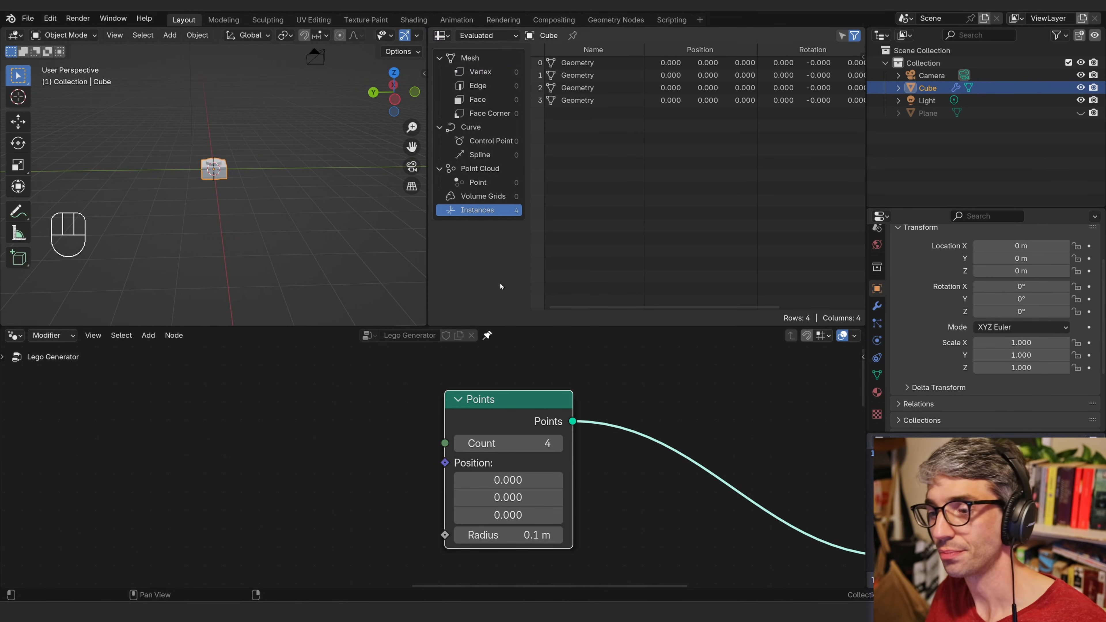
- Raise the Points node's Count to 8
{"action": "left_click_drag", "start_coordinate": [526, 416], "coordinate": [527, 418]}
{"action": "left_click", "coordinate": [559, 445]}
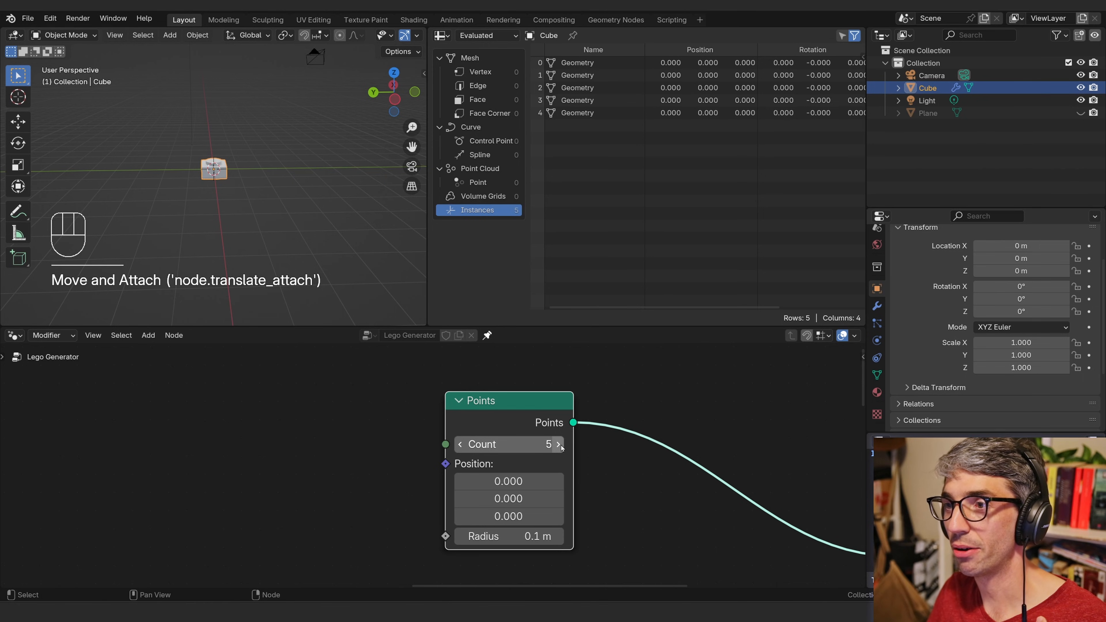
{"action": "left_click", "coordinate": [559, 445]}
{"action": "left_click", "coordinate": [559, 445]}
{"action": "left_click", "coordinate": [558, 445]}
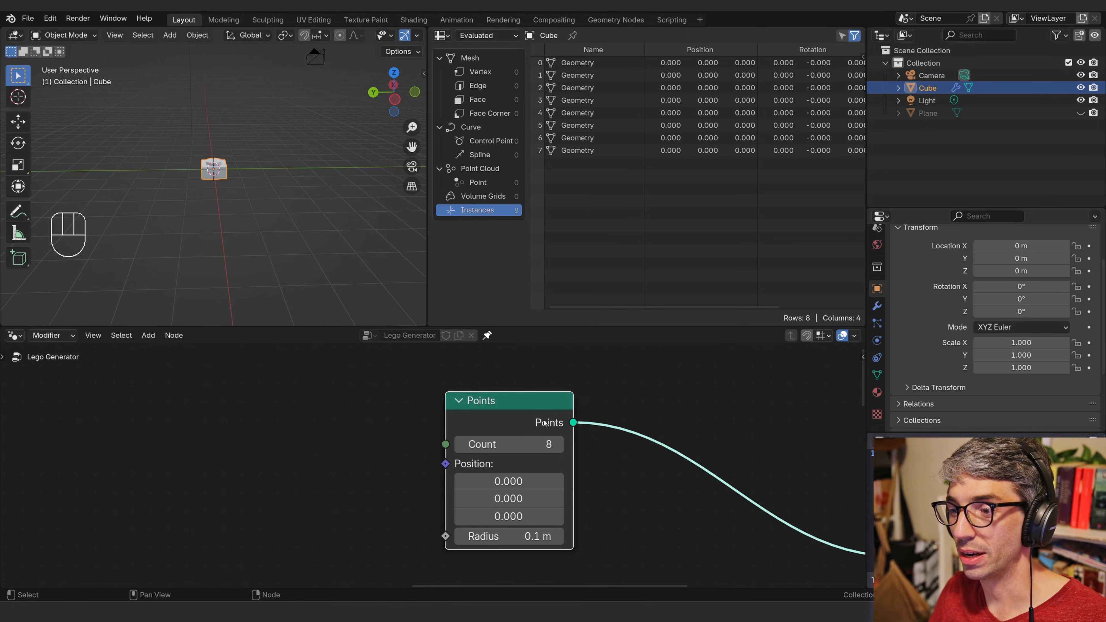
- Examine the Instance on Points node, its link to the Group Output, and the spreadsheet's position, rotation and scale columns
{"action": "scroll", "coordinate": [716, 430], "scroll_direction": "down", "scroll_amount": 4}
{"action": "middle_click_drag", "start_coordinate": [605, 433], "coordinate": [234, 412]}
{"action": "middle_click_drag", "start_coordinate": [420, 494], "coordinate": [467, 407]}
{"action": "left_click", "coordinate": [512, 393]}
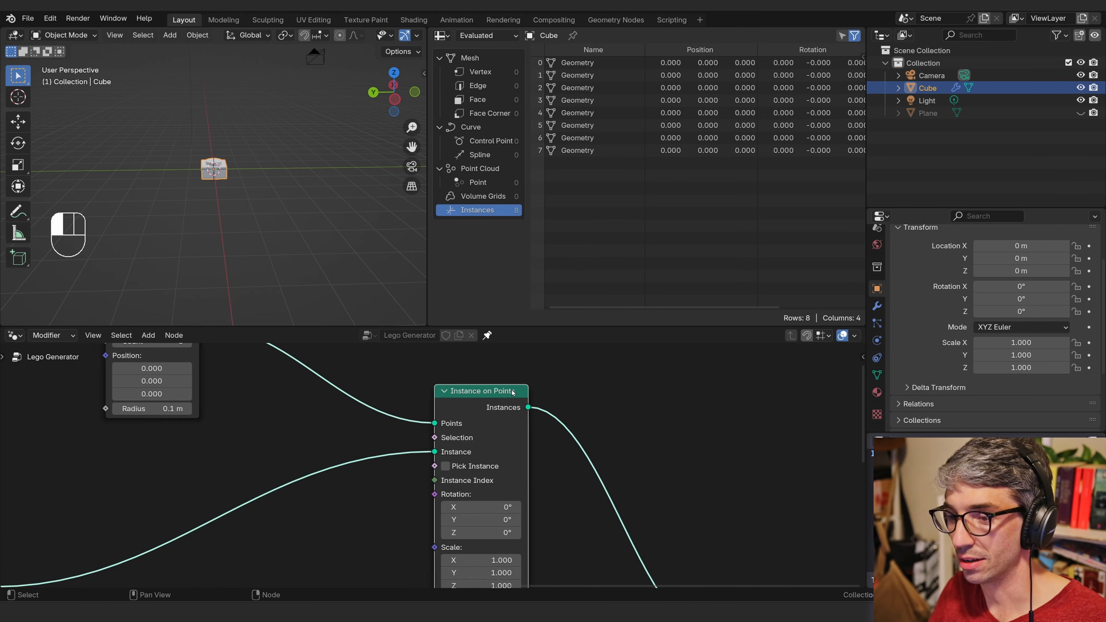
{"action": "left_click_drag", "start_coordinate": [512, 393], "coordinate": [522, 401]}
{"action": "middle_click_drag", "start_coordinate": [538, 473], "coordinate": [292, 407]}
{"action": "middle_click_drag", "start_coordinate": [587, 561], "coordinate": [598, 536]}
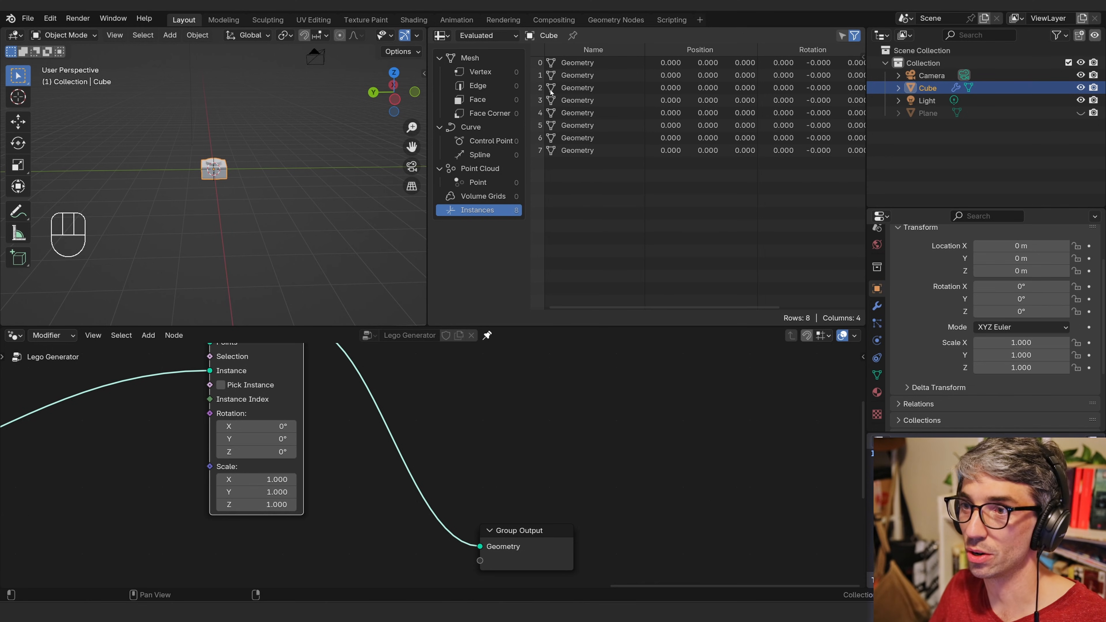
{"action": "middle_click_drag", "start_coordinate": [87, 383], "coordinate": [534, 458]}
{"action": "middle_click_drag", "start_coordinate": [704, 146], "coordinate": [596, 146]}
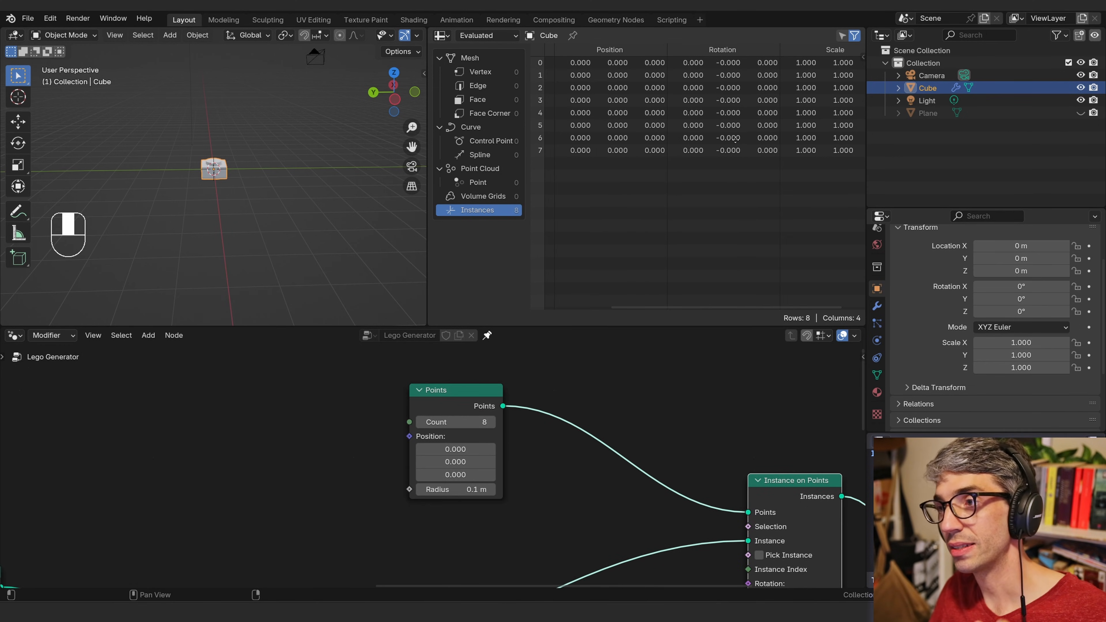
{"action": "middle_click_drag", "start_coordinate": [684, 161], "coordinate": [743, 126]}
{"action": "middle_click_drag", "start_coordinate": [712, 139], "coordinate": [745, 139]}
{"action": "left_click", "coordinate": [301, 479]}
{"action": "middle_click_drag", "start_coordinate": [359, 460], "coordinate": [414, 470]}
{"action": "scroll", "coordinate": [436, 463], "scroll_direction": "up", "scroll_amount": 2}
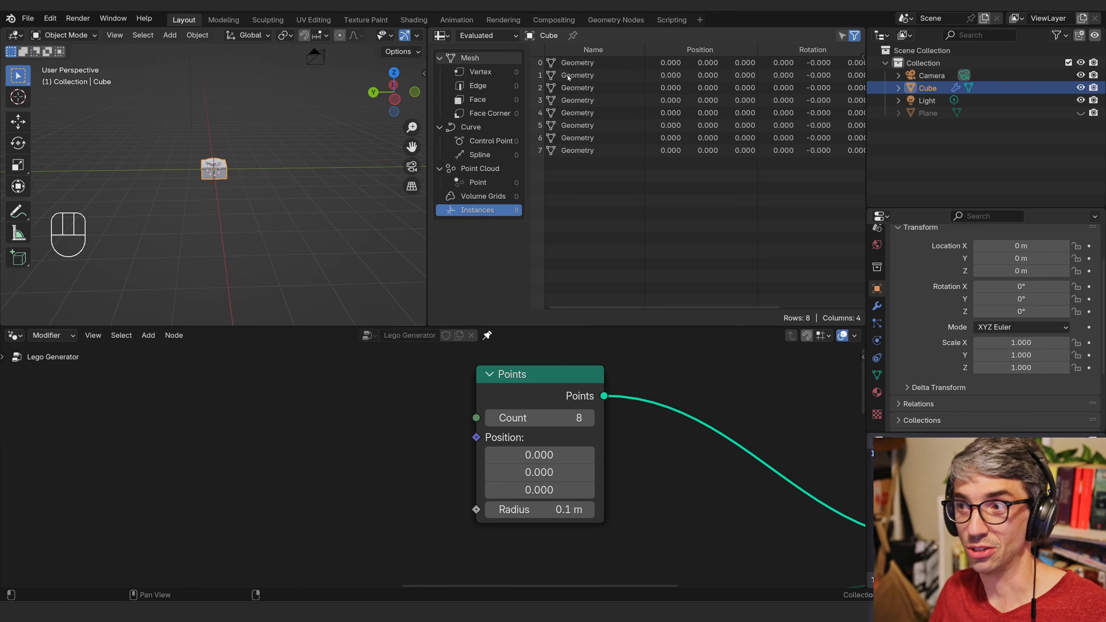
- Try Position X values of 1, 2 and 3 on the Points node to move all instances along the X axis
{"action": "middle_click_drag", "start_coordinate": [342, 523], "coordinate": [375, 526]}
{"action": "left_click", "coordinate": [579, 460]}
{"action": "type", "text": "1"}
{"action": "key", "text": "Return"}
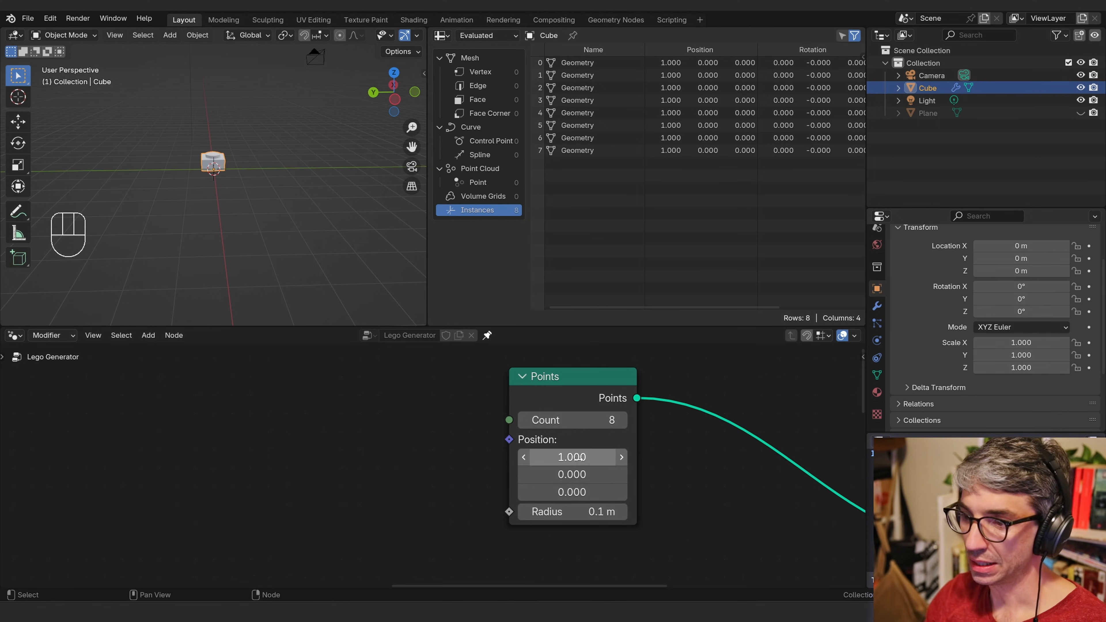
{"action": "middle_click_drag", "start_coordinate": [153, 143], "coordinate": [388, 301]}
{"action": "left_click", "coordinate": [587, 453]}
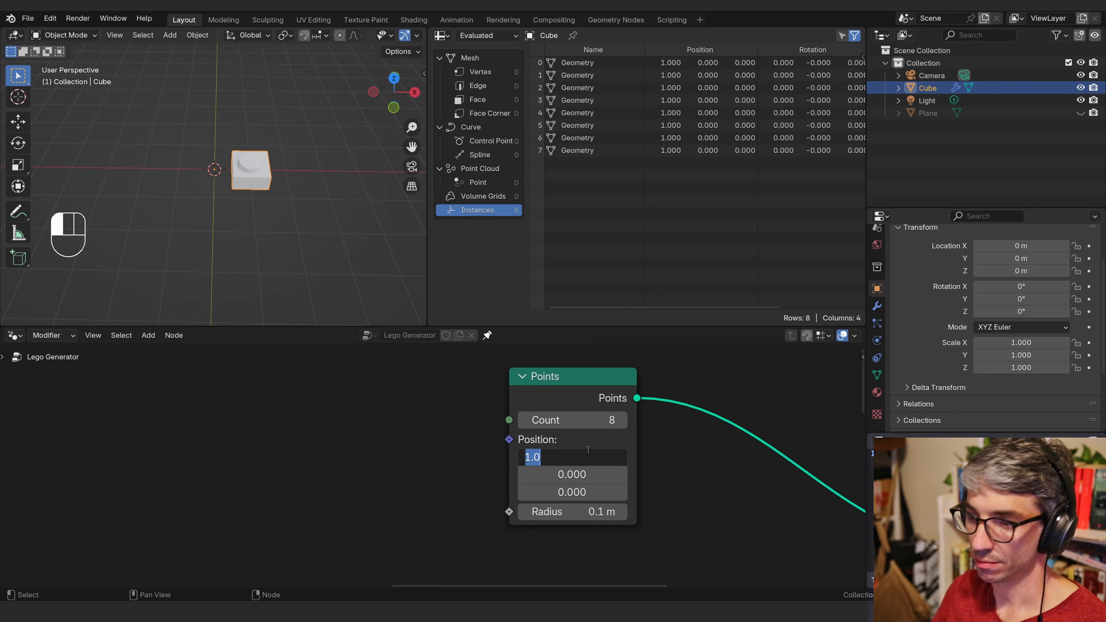
{"action": "type", "text": "2"}
{"action": "key", "text": "Return"}
{"action": "left_click", "coordinate": [587, 449]}
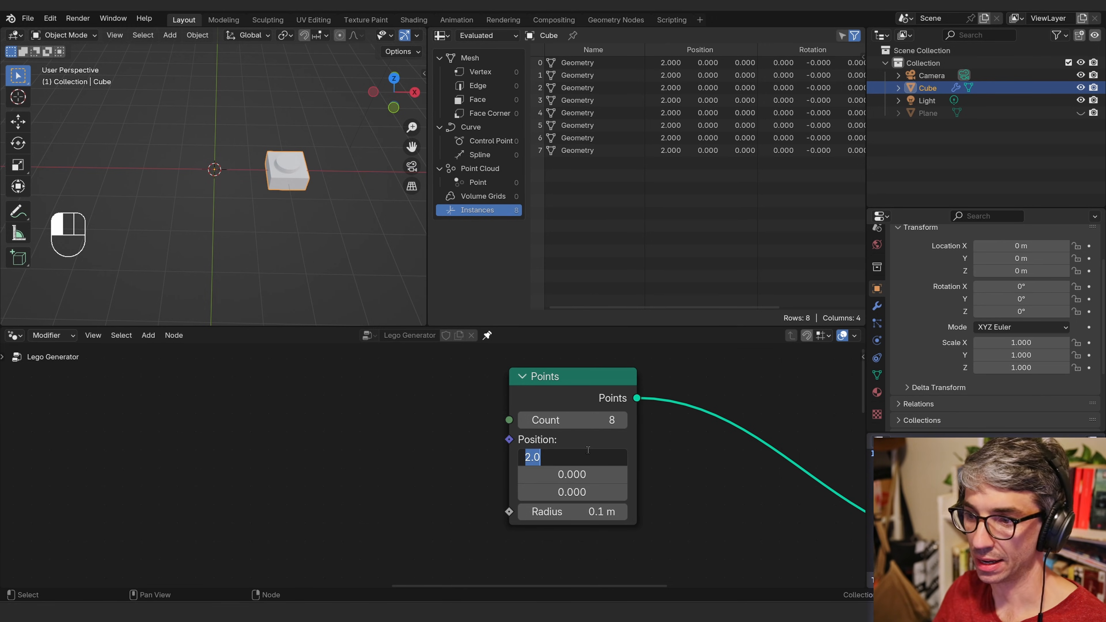
{"action": "type", "text": "3"}
{"action": "key", "text": "Return"}
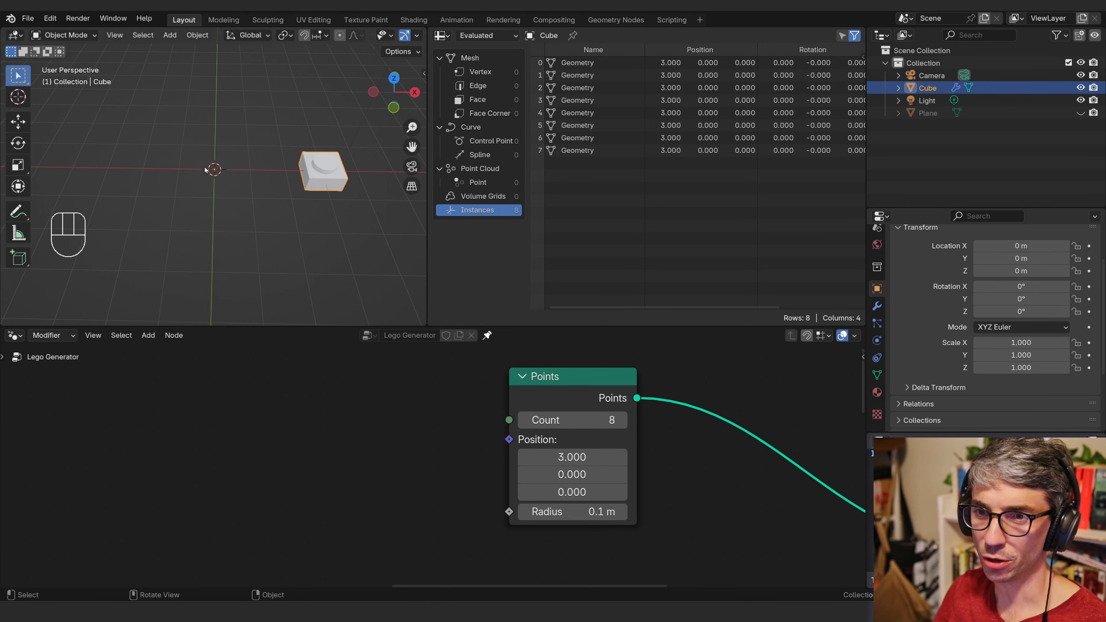
- Reset the Points node's Position X to 0
{"action": "left_click", "coordinate": [580, 453]}
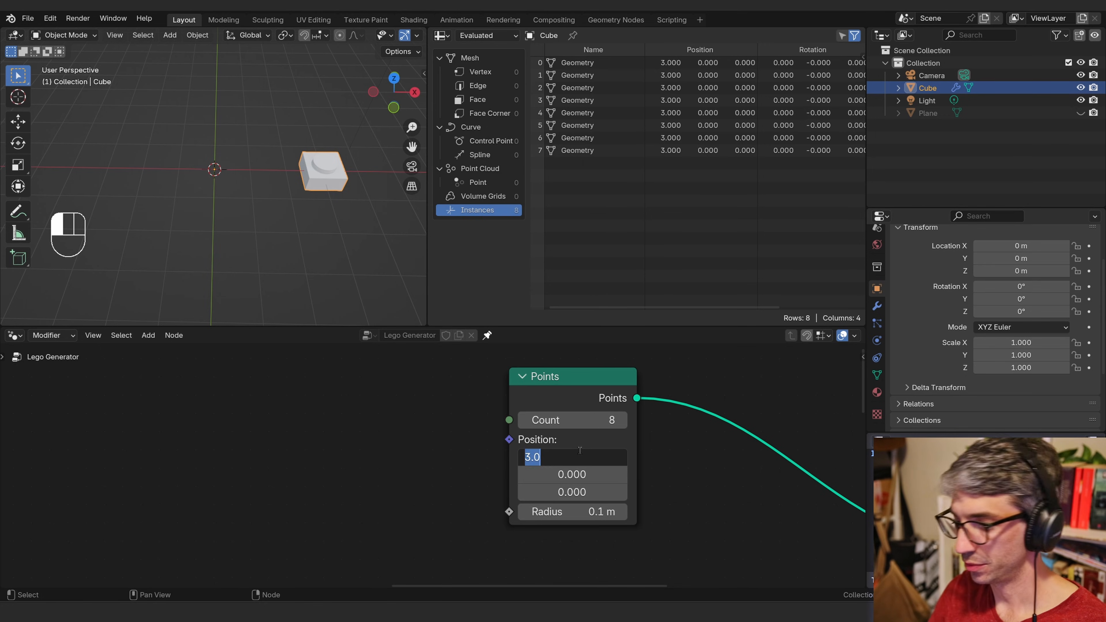
{"action": "type", "text": "0"}
{"action": "key", "text": "Return"}
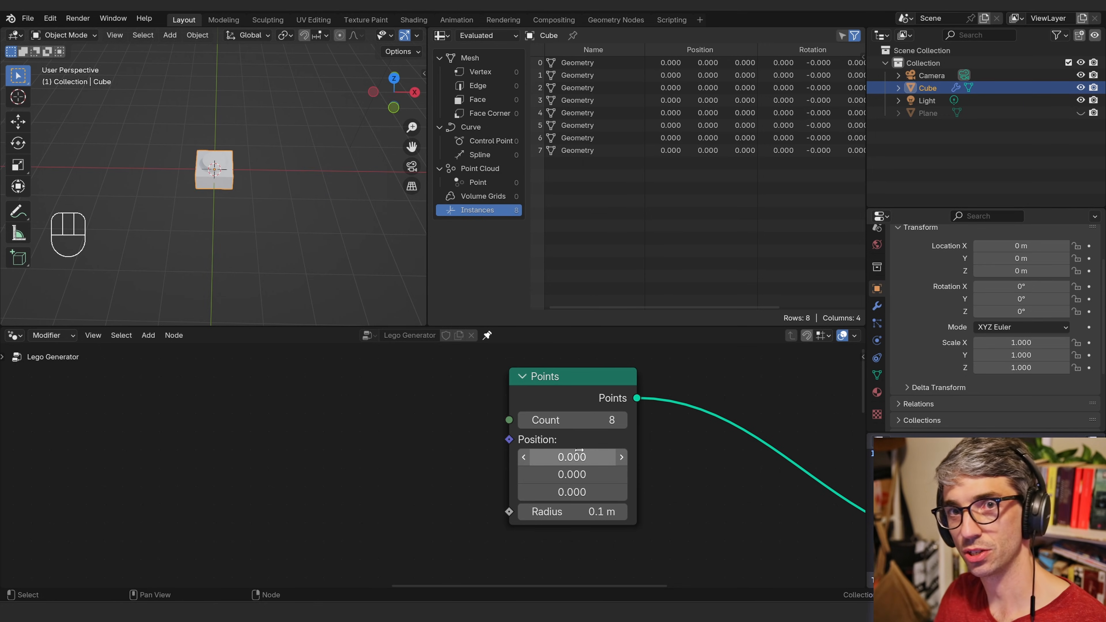
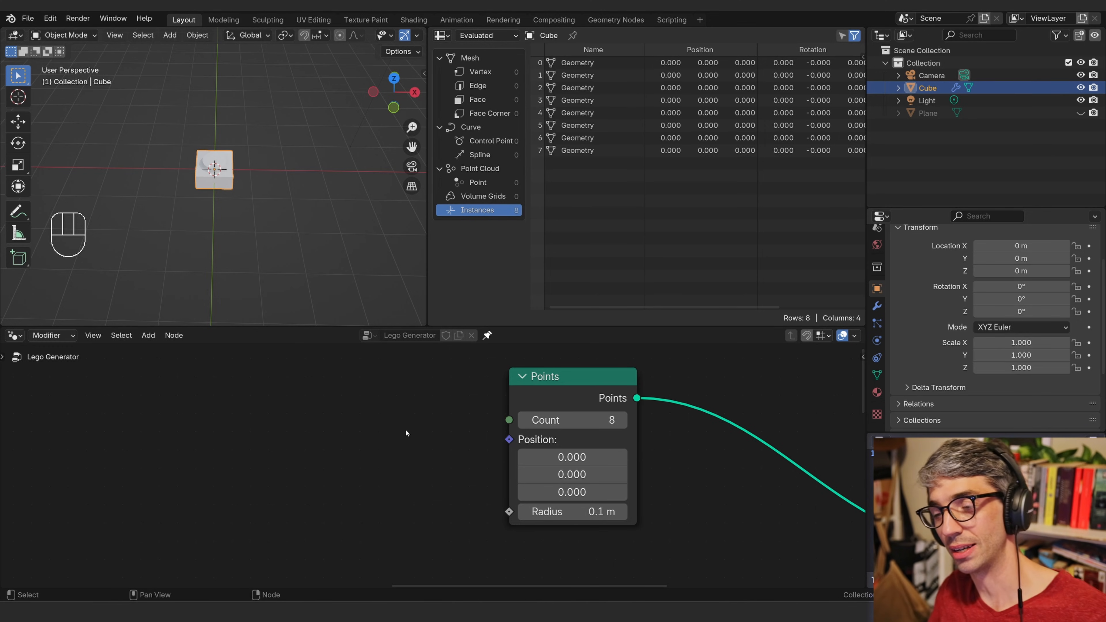
- Add a Combine XYZ node and feed its Vector output into the Points node's Position input
{"action": "middle_click_drag", "start_coordinate": [394, 466], "coordinate": [412, 461]}
{"action": "middle_click_drag", "start_coordinate": [483, 444], "coordinate": [492, 449]}
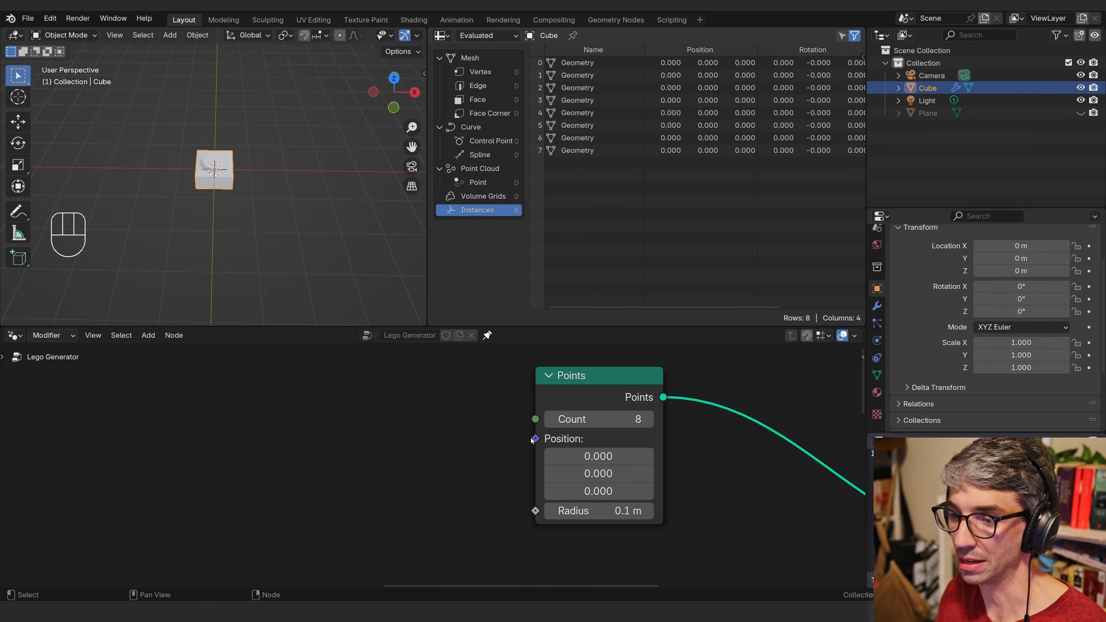
{"action": "left_click_drag", "start_coordinate": [535, 438], "coordinate": [424, 456]}
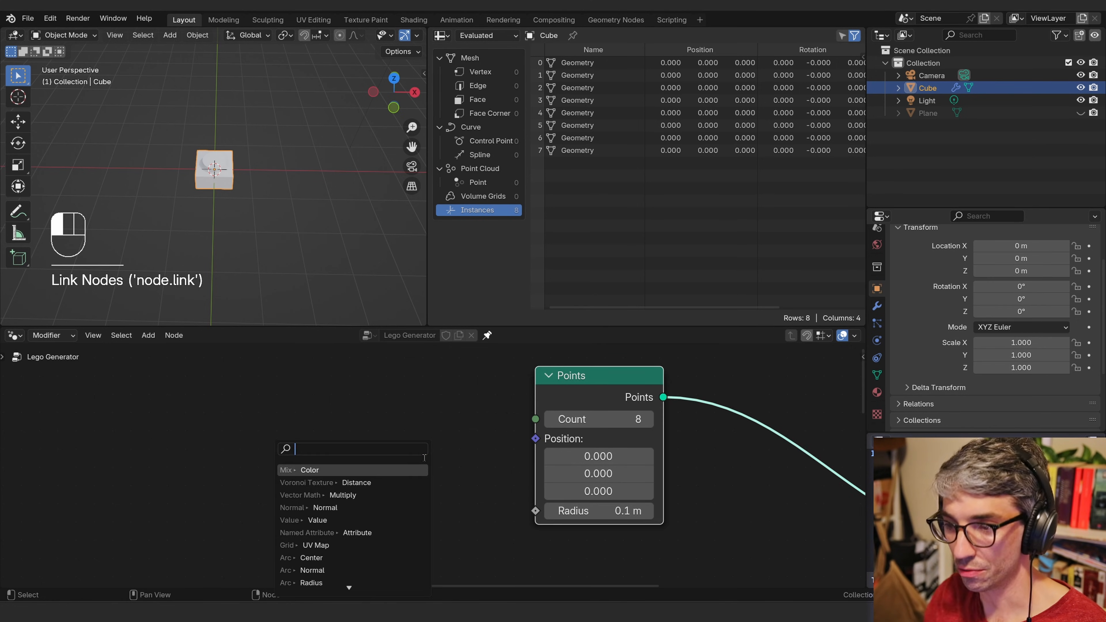
{"action": "left_click_drag", "start_coordinate": [536, 440], "coordinate": [381, 443]}
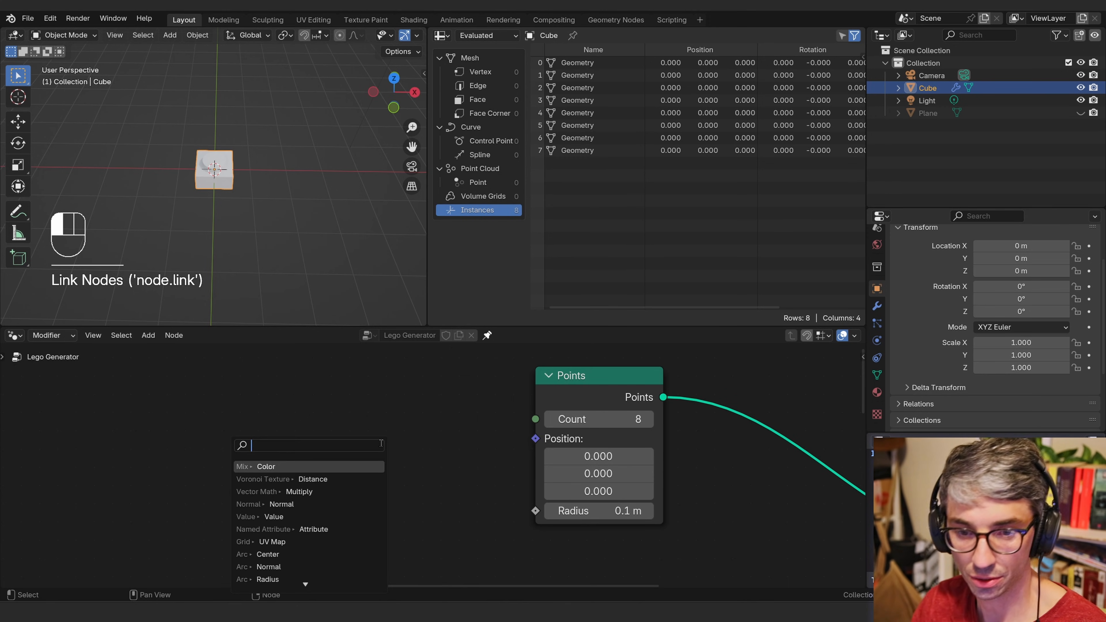
{"action": "type", "text": "combio"}
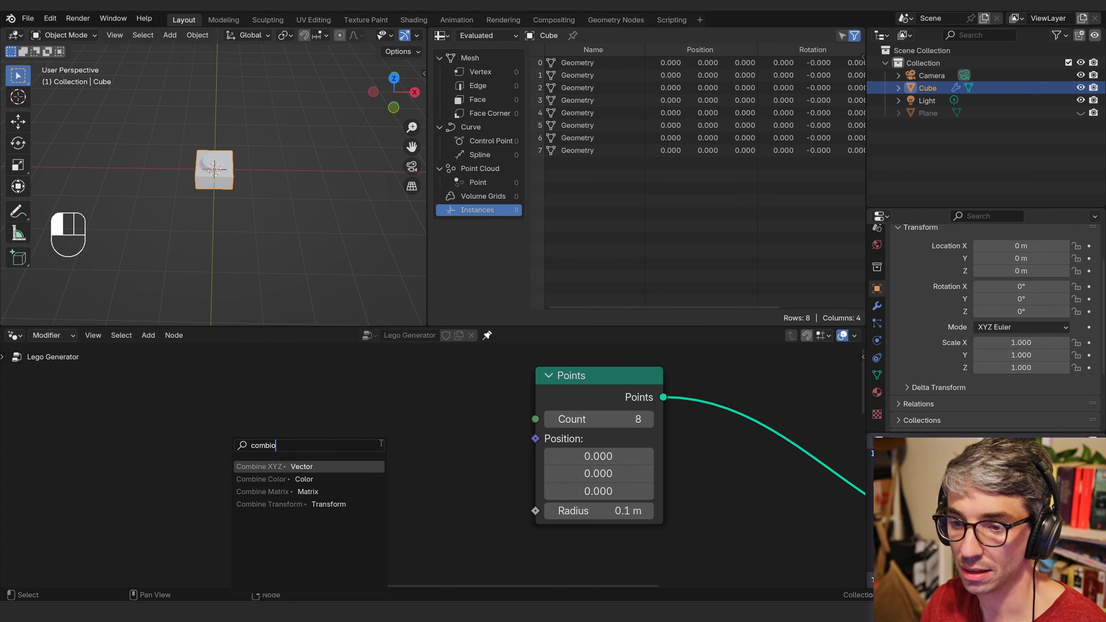
{"action": "key", "text": "Return"}
{"action": "left_click", "coordinate": [390, 420]}
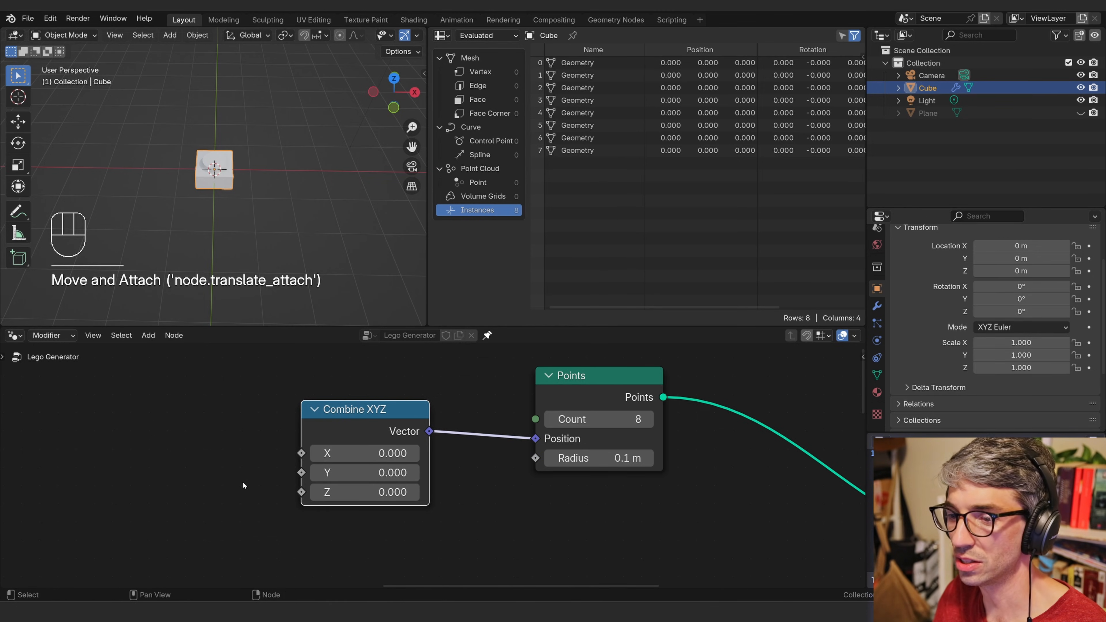
{"action": "mouse_move", "coordinate": [537, 441]}
{"action": "left_mouse_down"}
{"action": "mouse_move", "coordinate": [487, 440]}
{"action": "mouse_move", "coordinate": [536, 439]}
{"action": "left_mouse_up"}
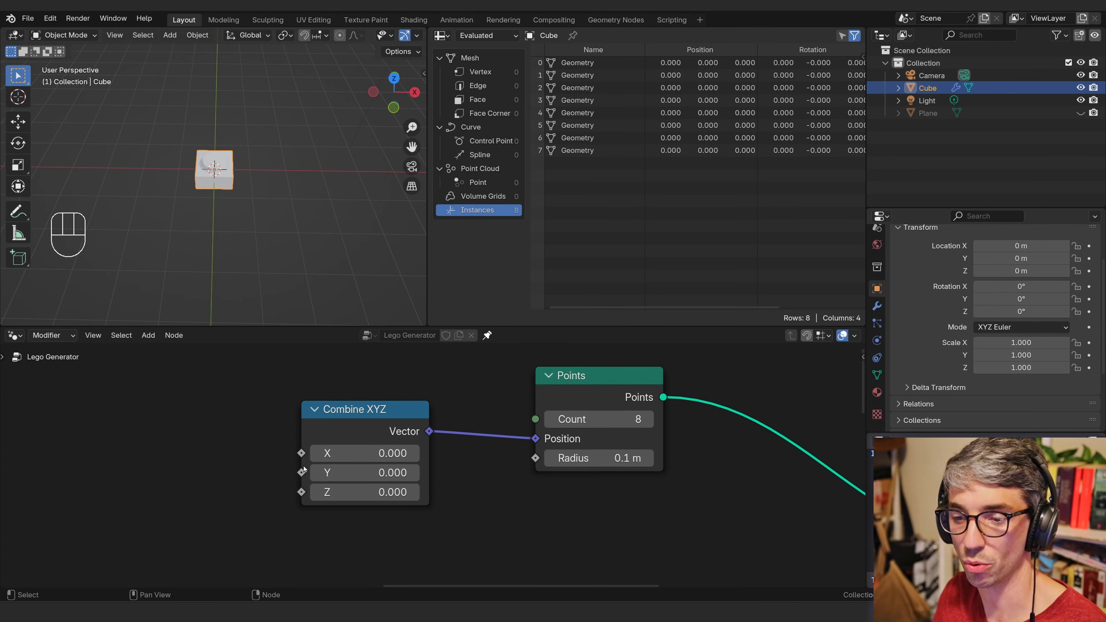
{"action": "mouse_move", "coordinate": [431, 437]}
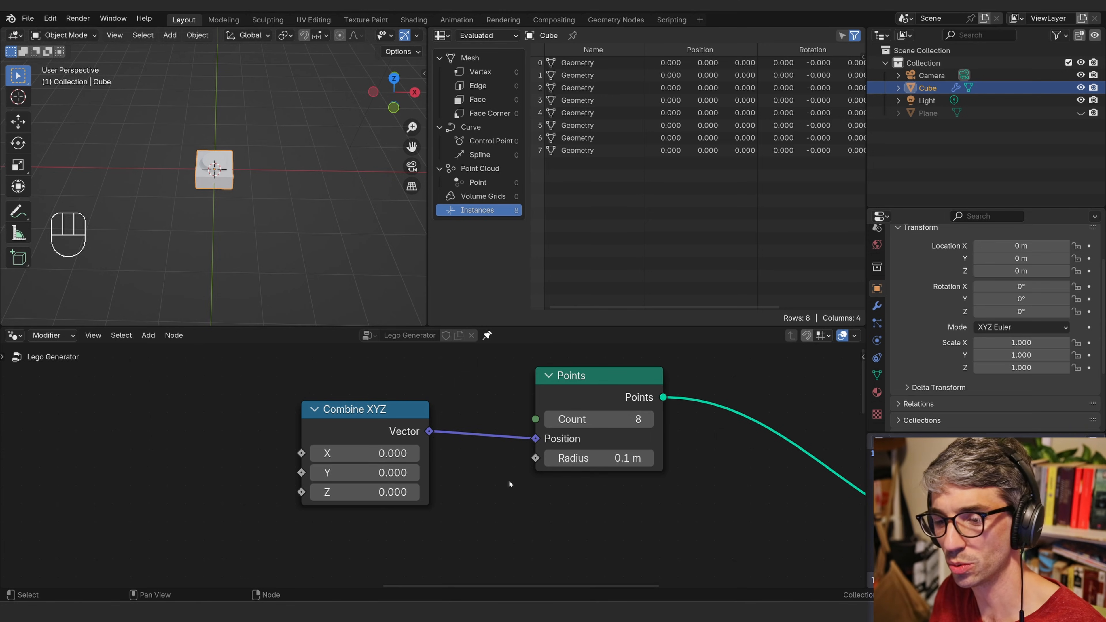
- Add an ID node and connect it to the X input of the Combine XYZ node
{"action": "middle_click_drag", "start_coordinate": [376, 449], "coordinate": [545, 451]}
{"action": "left_click_drag", "start_coordinate": [463, 454], "coordinate": [333, 449]}
{"action": "type", "text": "id"}
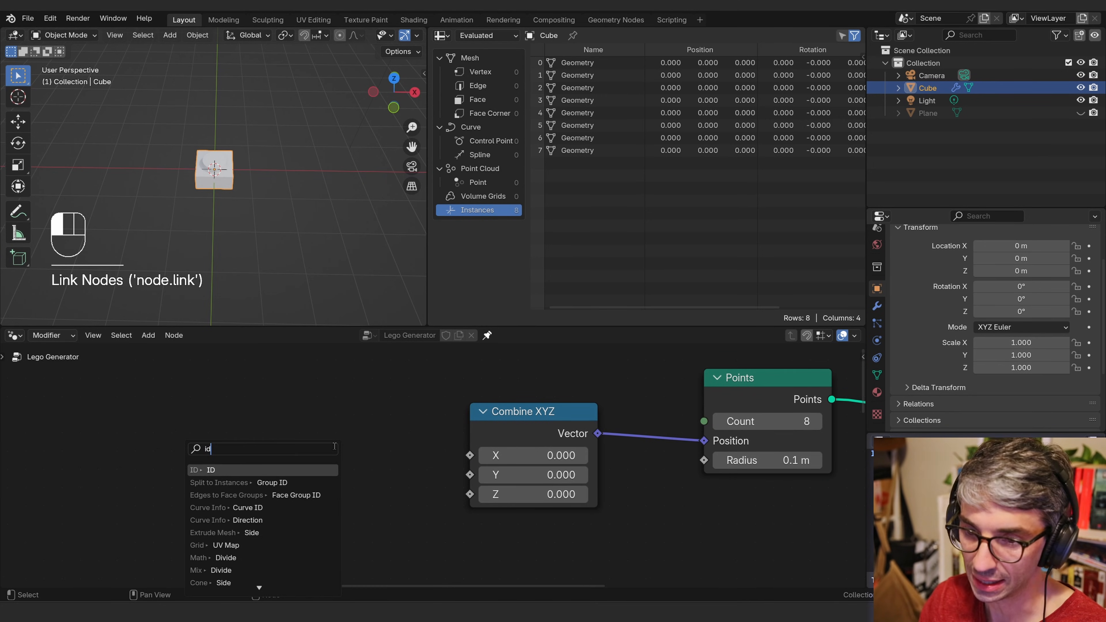
{"action": "key", "text": "Return"}
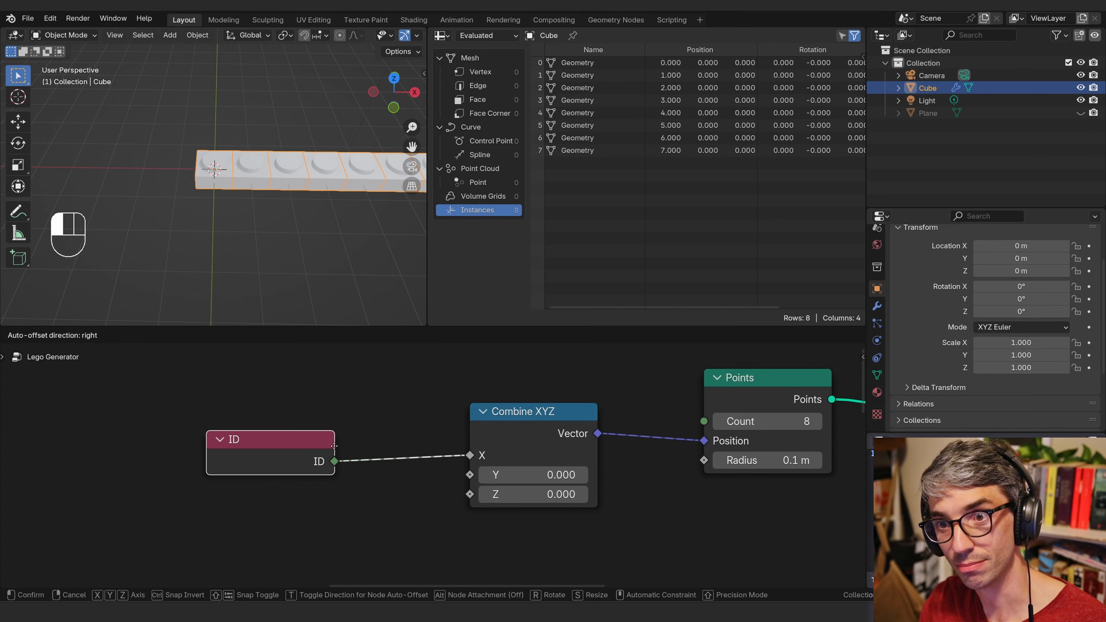
{"action": "left_click", "coordinate": [334, 445]}
{"action": "scroll", "coordinate": [296, 191], "scroll_direction": "down", "scroll_amount": 2}
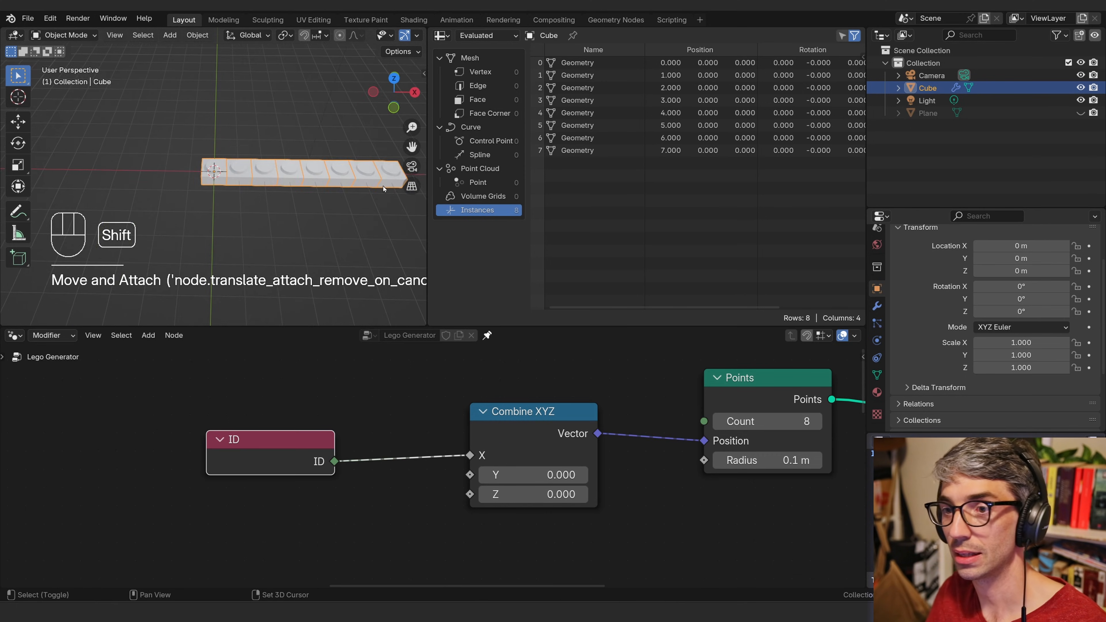
{"action": "middle_click_drag", "start_coordinate": [296, 190], "coordinate": [248, 199], "text": "shift"}
{"action": "scroll", "coordinate": [288, 190], "scroll_direction": "up", "scroll_amount": 2}
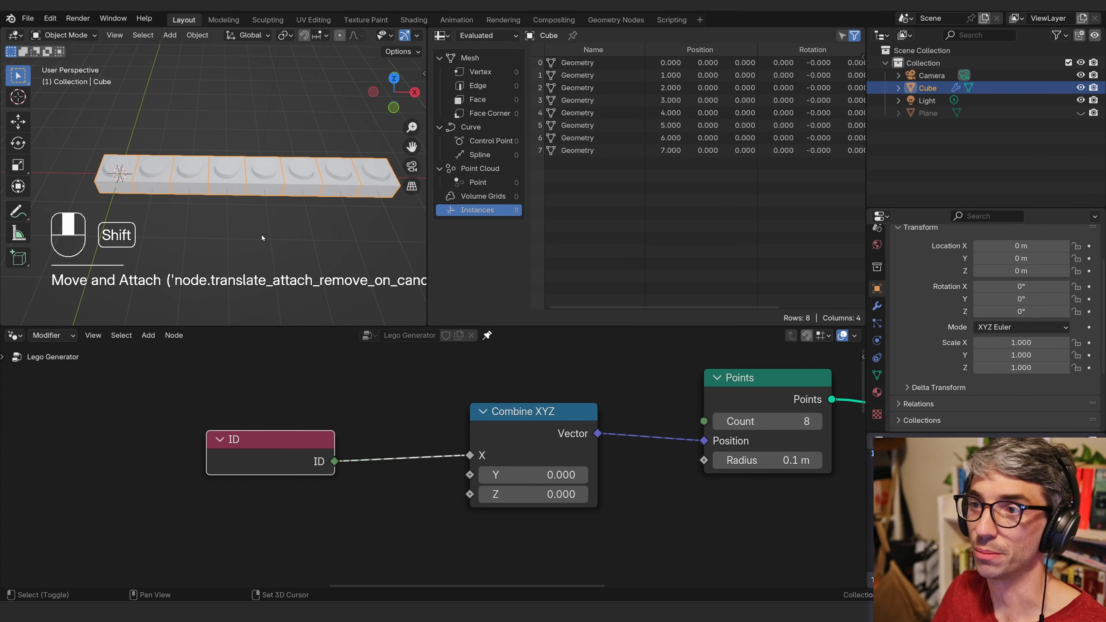
- Examine the ID, Combine XYZ and Points chain together with the spreadsheet's Position column and the row of studs
{"action": "left_click_drag", "start_coordinate": [334, 474], "coordinate": [311, 445]}
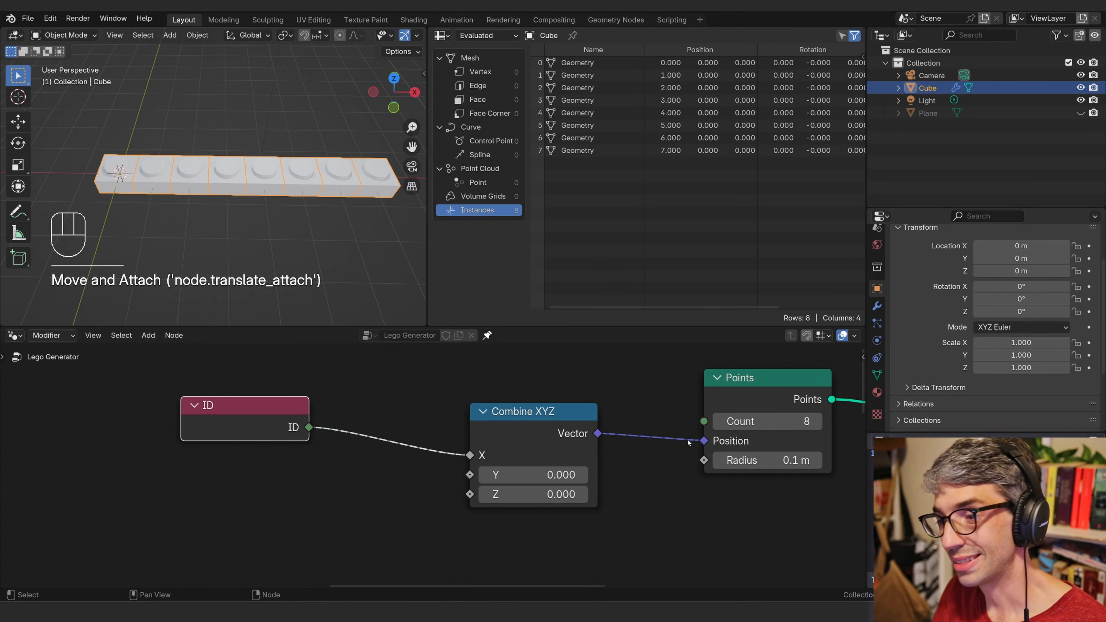
{"action": "middle_click_drag", "start_coordinate": [599, 443], "coordinate": [577, 454]}
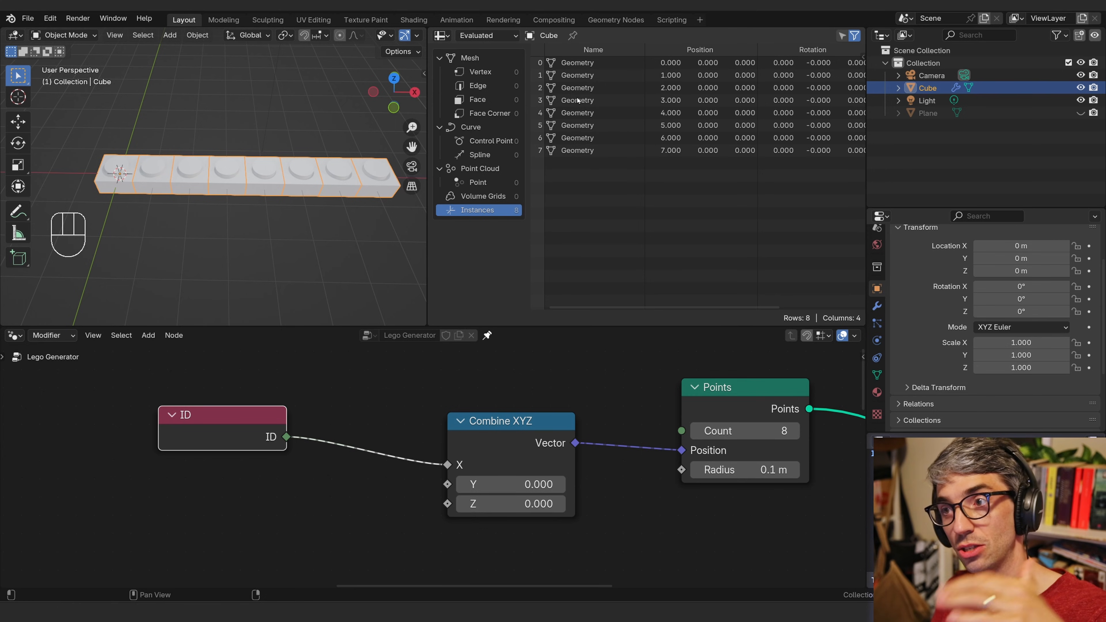
{"action": "left_click", "coordinate": [493, 426]}
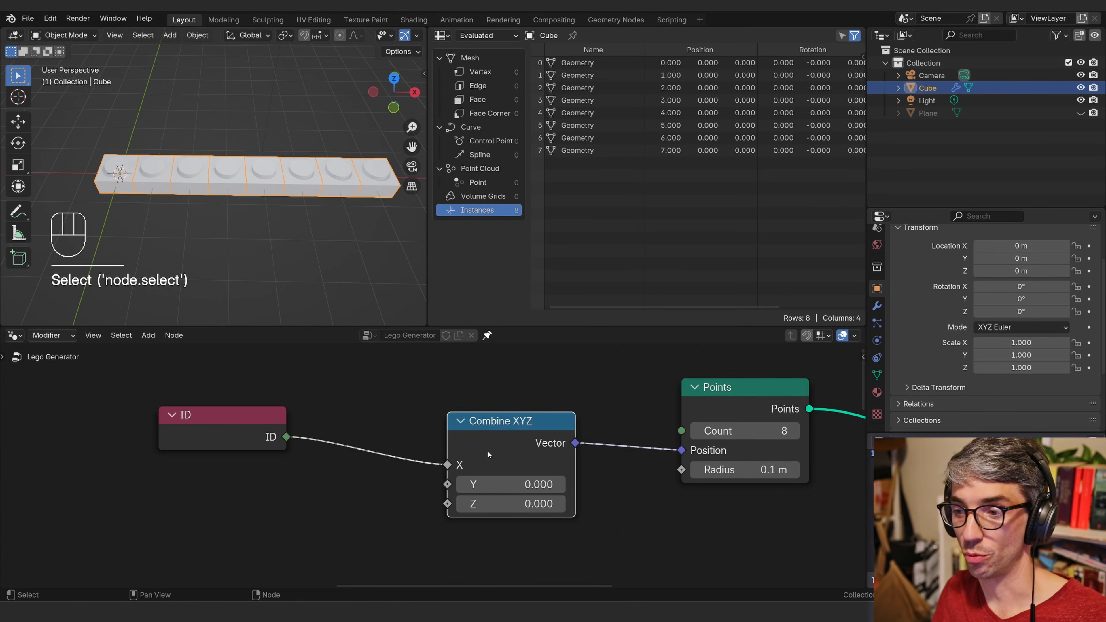
{"action": "left_click_drag", "start_coordinate": [225, 422], "coordinate": [212, 416]}
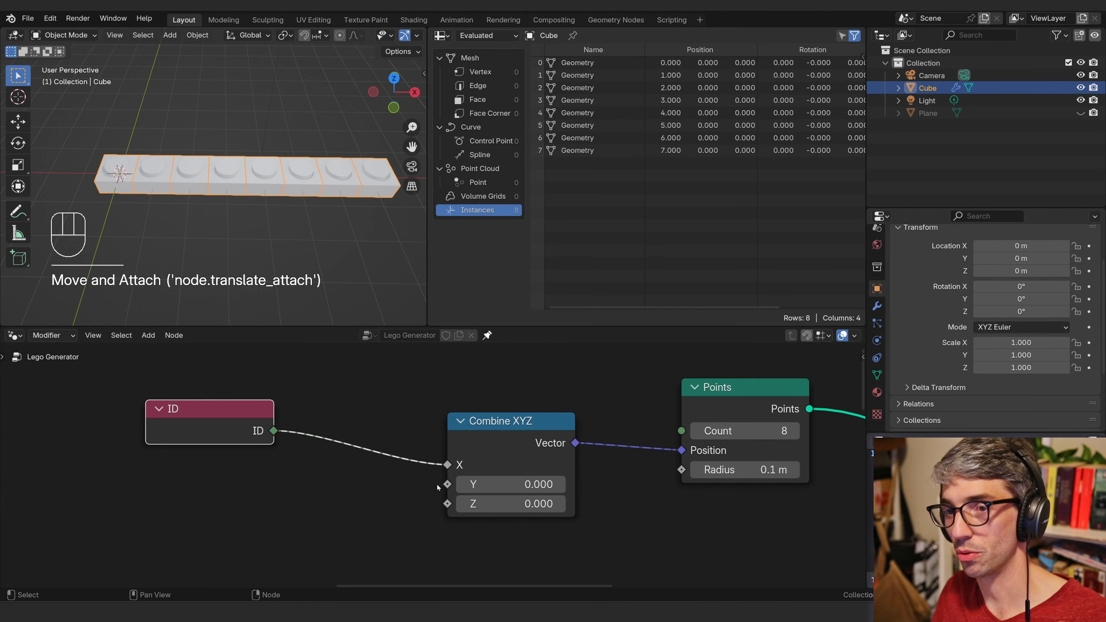
{"action": "middle_click_drag", "start_coordinate": [369, 517], "coordinate": [312, 517]}
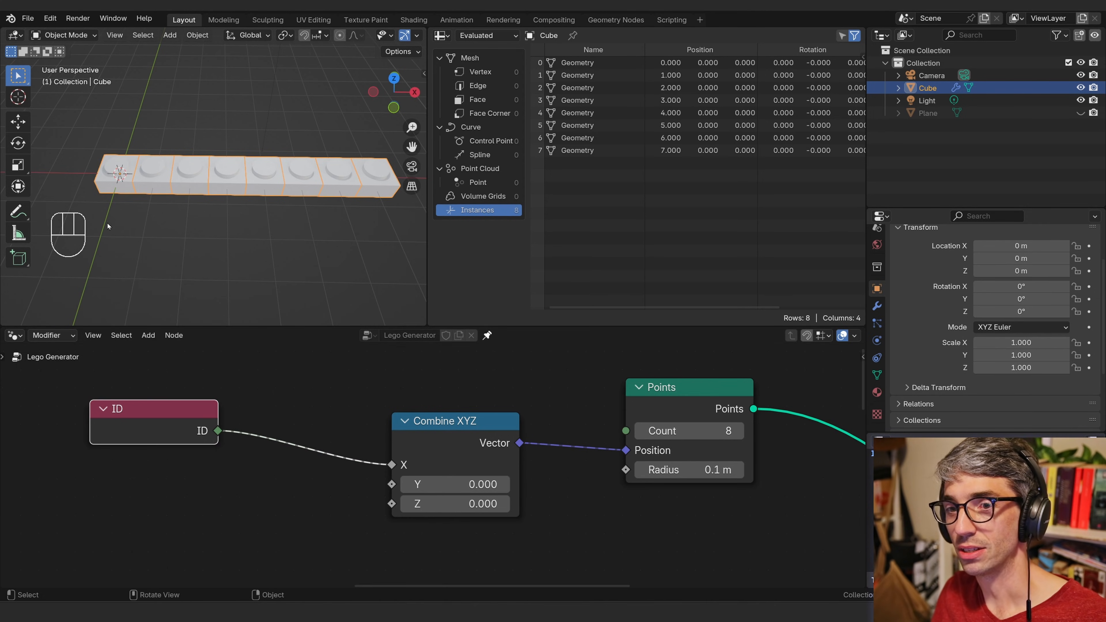
{"action": "left_click_drag", "start_coordinate": [178, 417], "coordinate": [179, 424]}
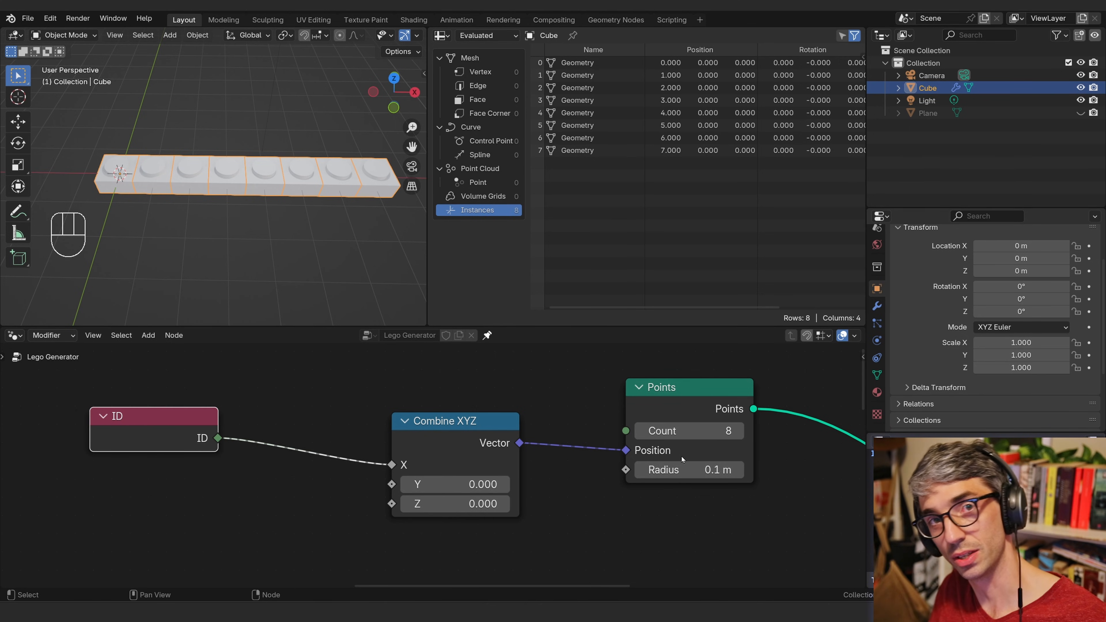
{"action": "middle_click_drag", "start_coordinate": [722, 190], "coordinate": [690, 190]}
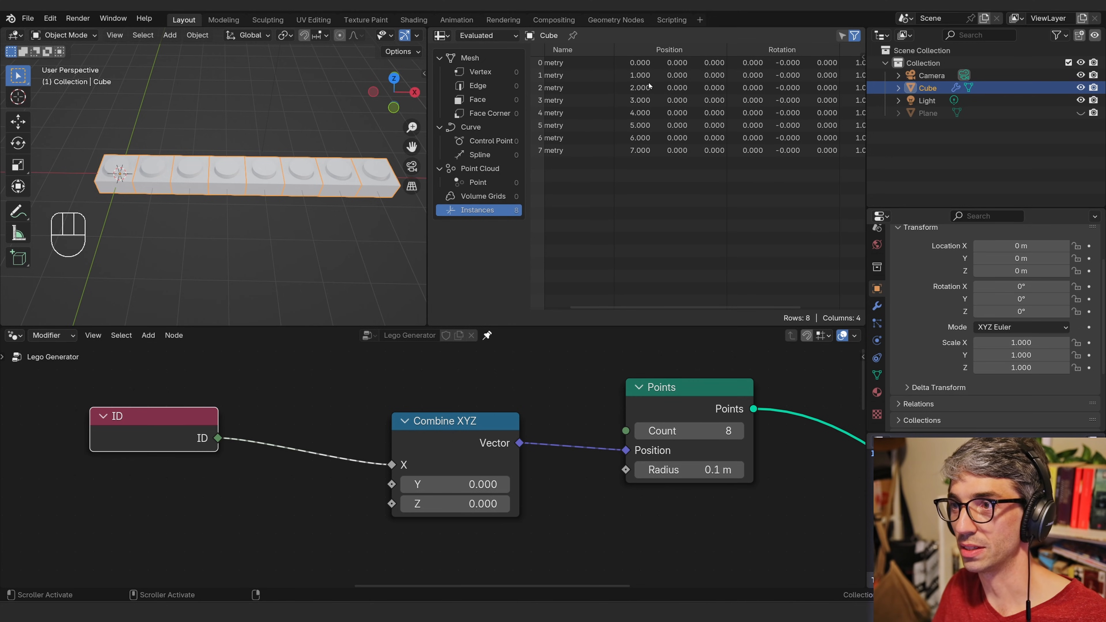
{"action": "middle_click_drag", "start_coordinate": [672, 95], "coordinate": [702, 103]}
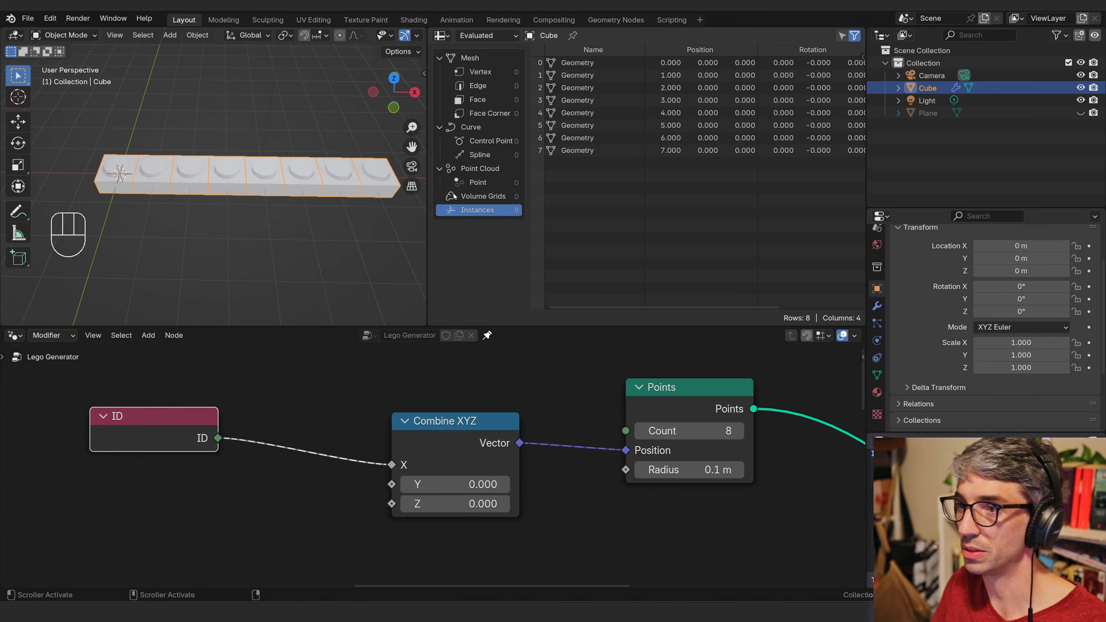
{"action": "middle_click_drag", "start_coordinate": [305, 244], "coordinate": [281, 251]}
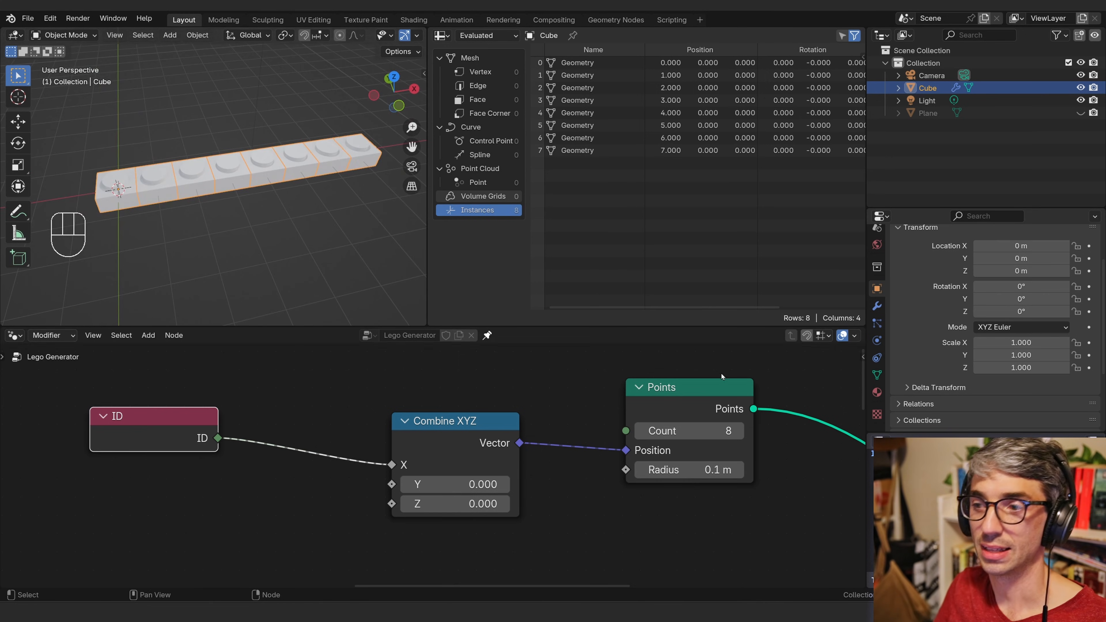
- Raise the Points node's Count to 14 and inspect the extended row of studs
{"action": "left_click", "coordinate": [740, 433]}
{"action": "left_click", "coordinate": [739, 434]}
{"action": "left_click", "coordinate": [740, 433]}
{"action": "left_click", "coordinate": [739, 433]}
{"action": "left_click", "coordinate": [740, 433]}
{"action": "left_click", "coordinate": [739, 433]}
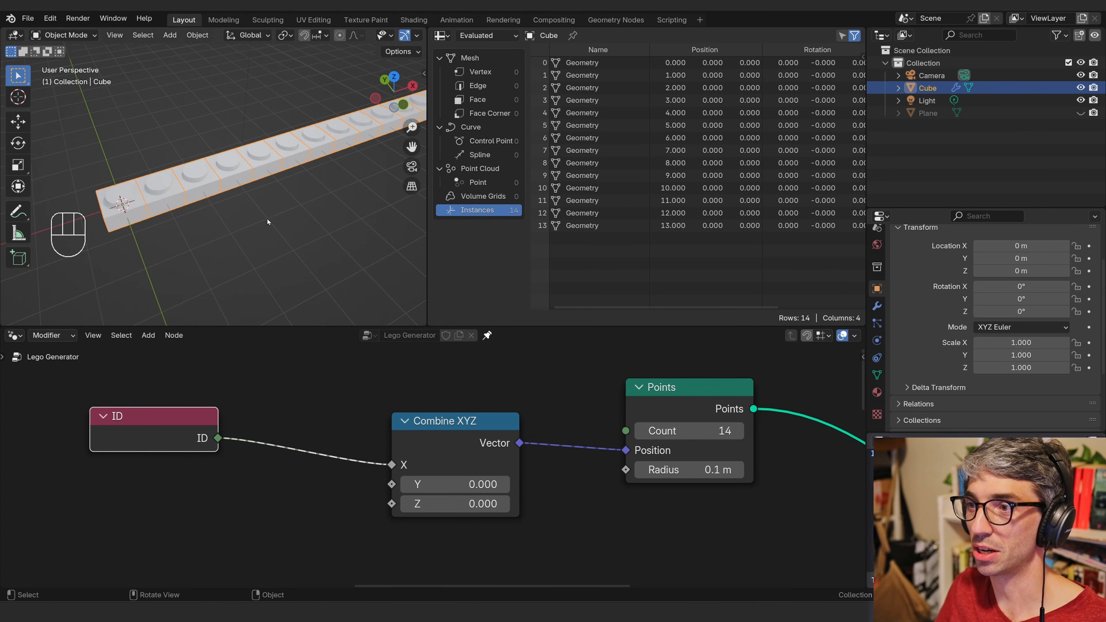
{"action": "middle_click_drag", "start_coordinate": [267, 222], "coordinate": [408, 187]}
{"action": "middle_click_drag", "start_coordinate": [279, 170], "coordinate": [195, 151]}
{"action": "scroll", "coordinate": [195, 151], "scroll_direction": "down", "scroll_amount": 3}
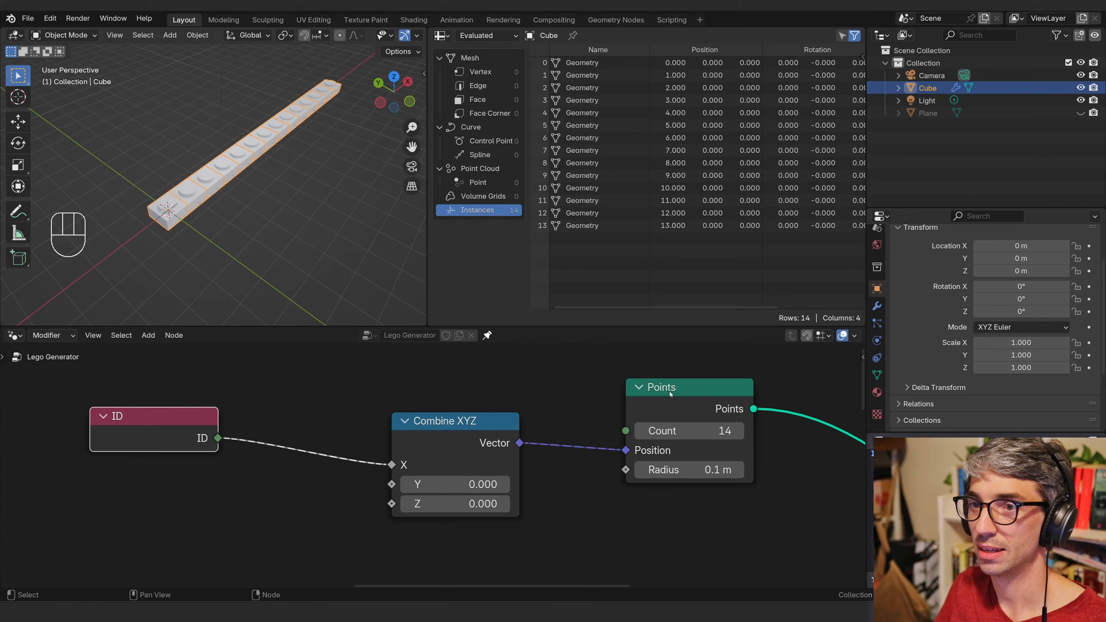
- Lower the Points node's Count to 11 and inspect the shortened row
{"action": "left_click", "coordinate": [638, 431]}
{"action": "left_click", "coordinate": [638, 432]}
{"action": "left_click", "coordinate": [638, 431]}
{"action": "middle_click_drag", "start_coordinate": [296, 182], "coordinate": [239, 268]}
{"action": "scroll", "coordinate": [268, 179], "scroll_direction": "down", "scroll_amount": 2}
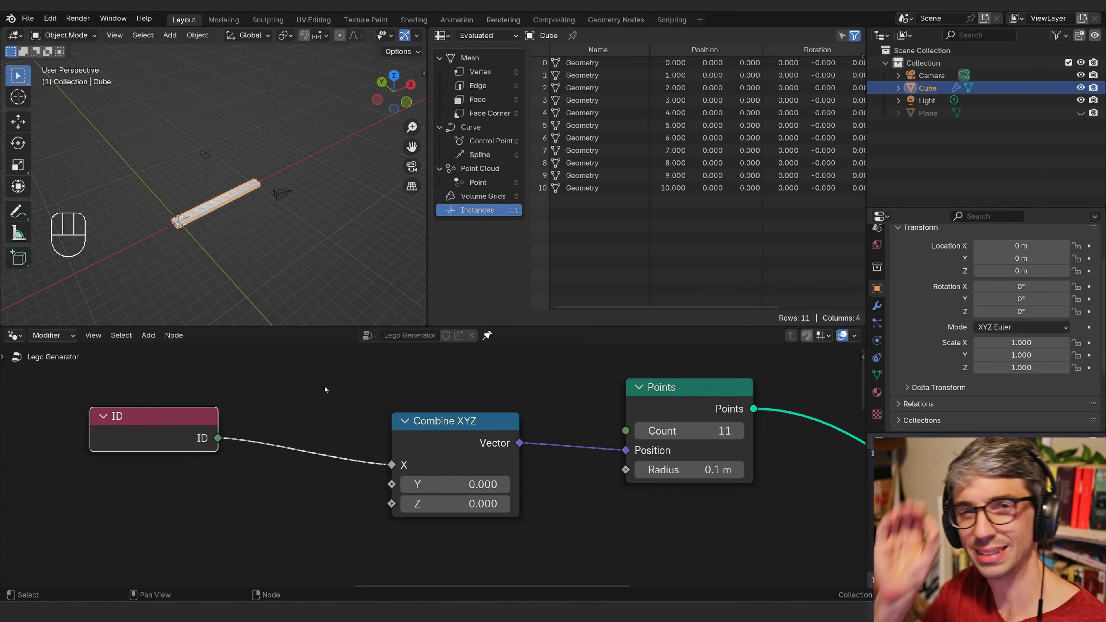
- Insert a Math node on the link between the ID node and the Combine XYZ node's X input
{"action": "middle_click_drag", "start_coordinate": [331, 398], "coordinate": [450, 372]}
{"action": "left_click_drag", "start_coordinate": [254, 398], "coordinate": [196, 400]}
{"action": "key", "text": "shift+a"}
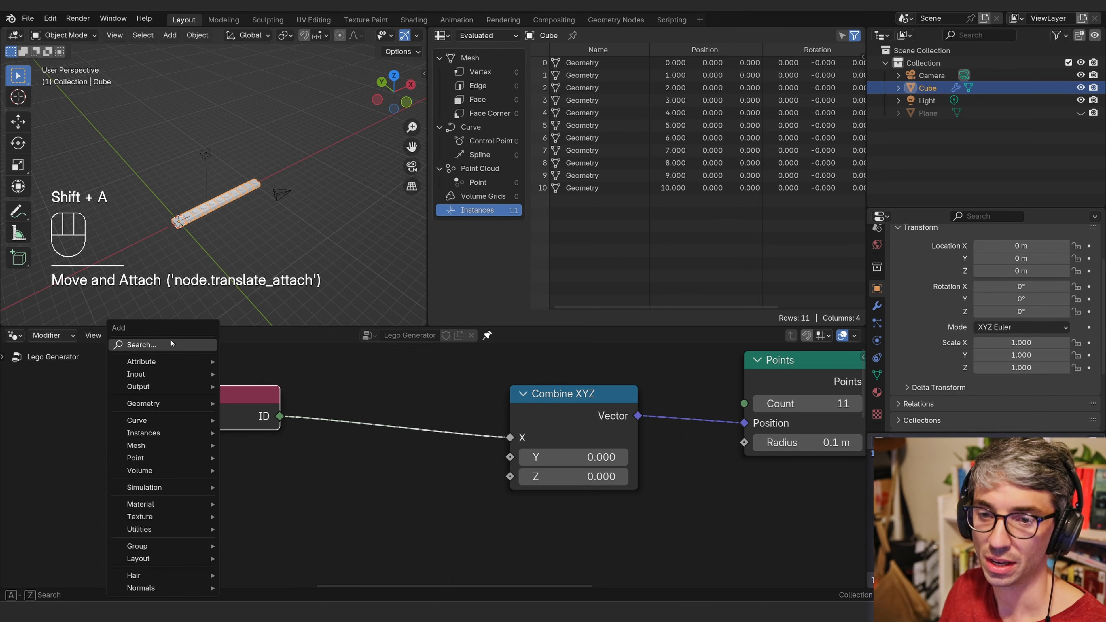
{"action": "left_click", "coordinate": [171, 344]}
{"action": "type", "text": "ma"}
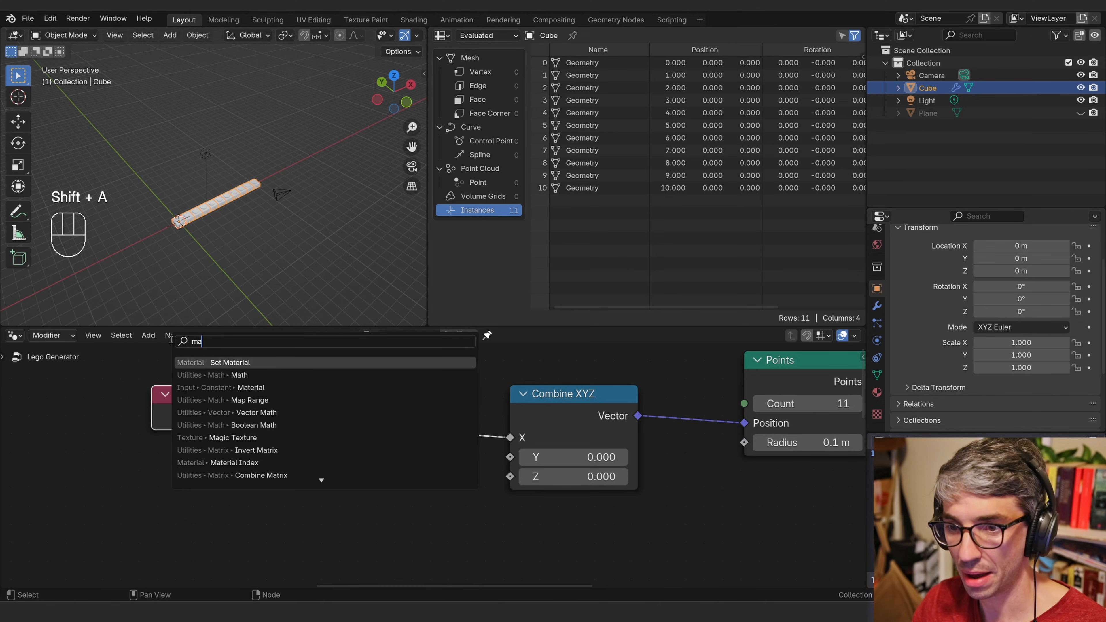
{"action": "type", "text": "th"}
{"action": "key", "text": "Return"}
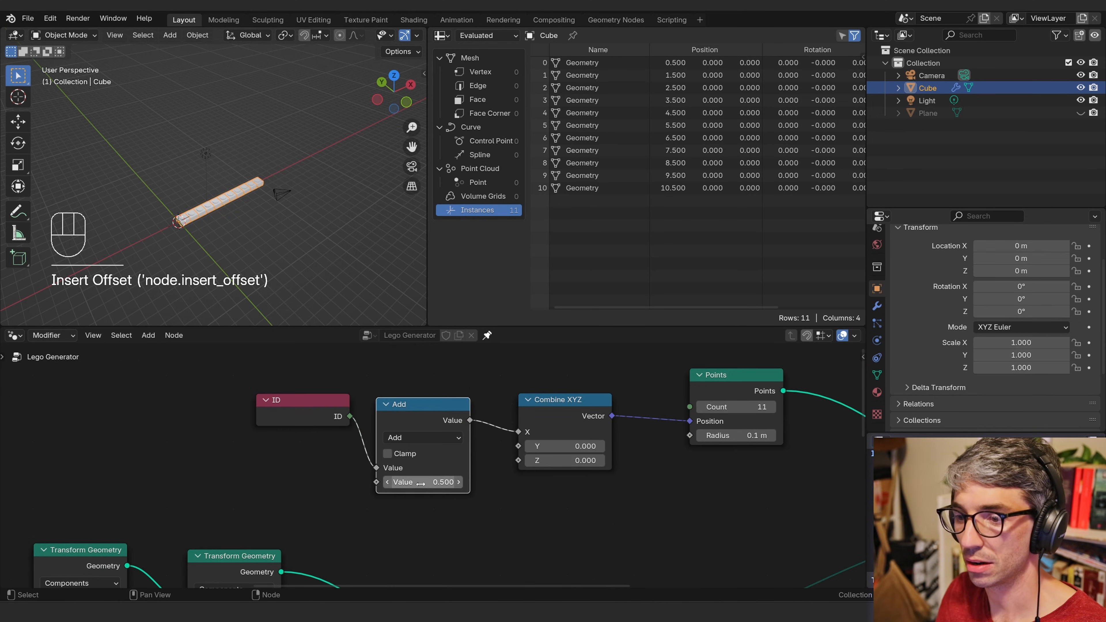
- Switch the Math node to Multiply and try a multiplier value of 3.403 to space out the instances
{"action": "left_click_drag", "start_coordinate": [421, 484], "coordinate": [328, 349]}
{"action": "left_click", "coordinate": [446, 441]}
{"action": "left_click", "coordinate": [414, 292]}
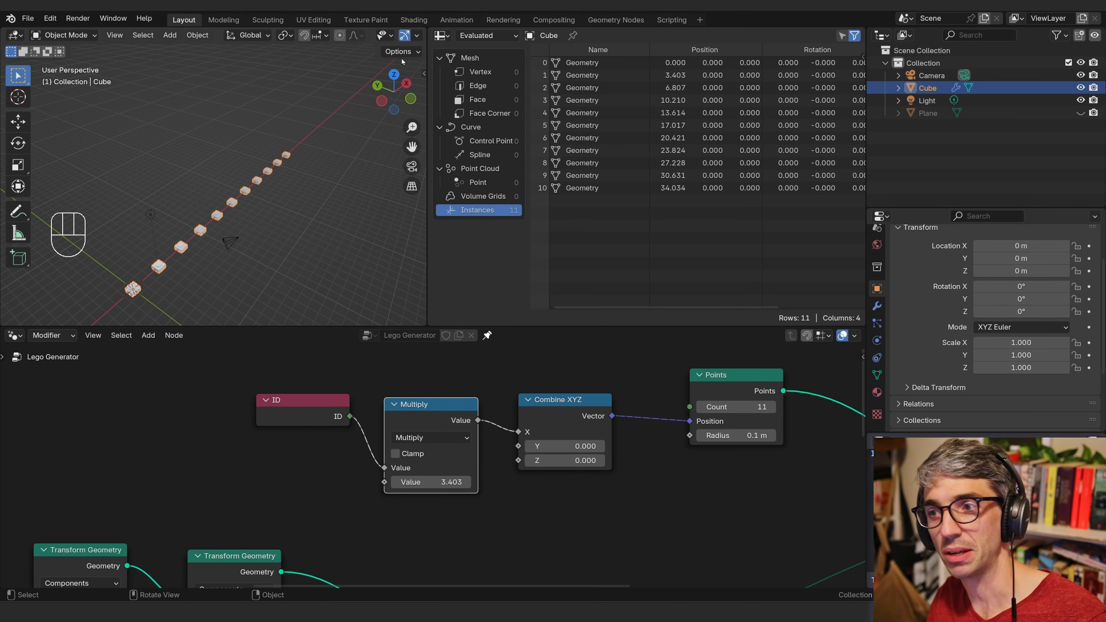
- Remove the Multiply node while keeping the ID node linked to the Combine XYZ node's X input
{"action": "middle_click_drag", "start_coordinate": [552, 502], "coordinate": [464, 504]}
{"action": "left_click_drag", "start_coordinate": [297, 470], "coordinate": [429, 433]}
{"action": "key", "text": "x"}
- Move the Group Output node farther away from the Instance on Points node to make room for more nodes
{"action": "middle_click_drag", "start_coordinate": [402, 420], "coordinate": [288, 375]}
{"action": "middle_click_drag", "start_coordinate": [187, 310], "coordinate": [291, 238], "text": "shift"}
{"action": "scroll", "coordinate": [381, 156], "scroll_direction": "up", "scroll_amount": 2}
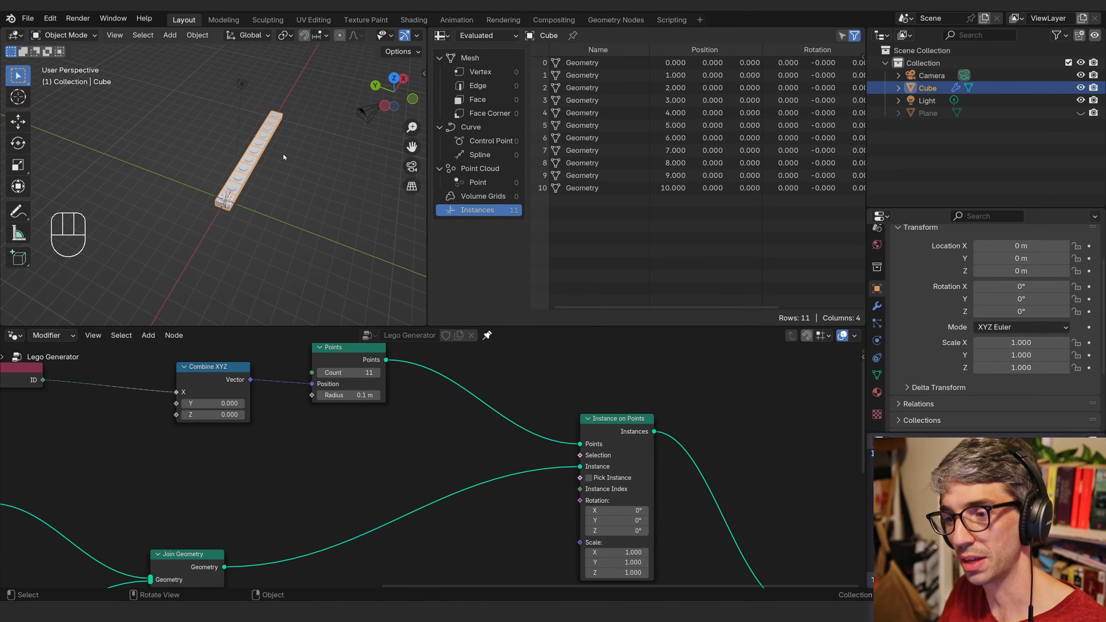
{"action": "scroll", "coordinate": [431, 470], "scroll_direction": "down", "scroll_amount": 4}
{"action": "middle_click_drag", "start_coordinate": [495, 543], "coordinate": [361, 493]}
{"action": "left_click_drag", "start_coordinate": [623, 532], "coordinate": [472, 472]}
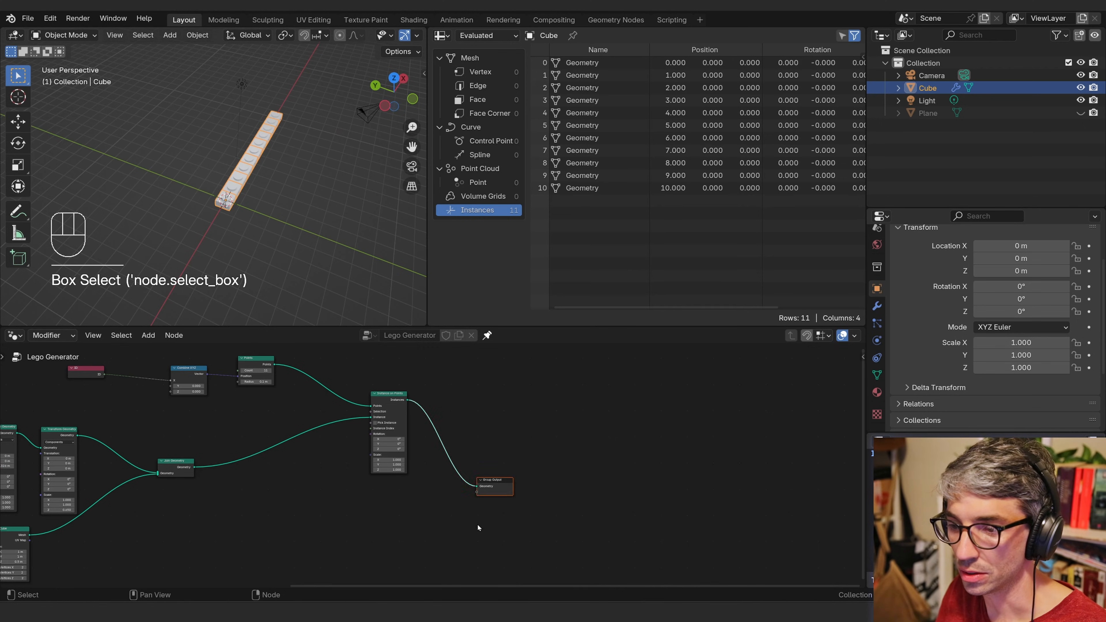
{"action": "key", "text": "g"}
{"action": "left_click", "coordinate": [619, 519]}
{"action": "left_click", "coordinate": [544, 510]}
- Duplicate the Instance on Points node and link the original's Instances output to the copy's Instance input
{"action": "middle_click_drag", "start_coordinate": [308, 420], "coordinate": [259, 431]}
{"action": "left_click", "coordinate": [416, 430]}
{"action": "key", "text": "shift+d"}
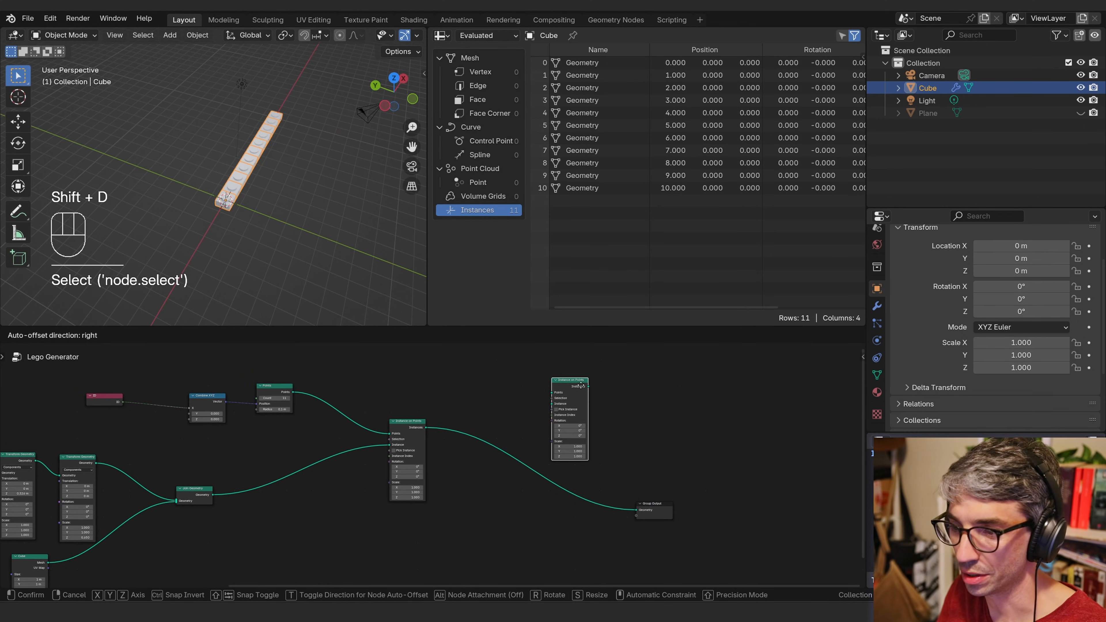
{"action": "left_click", "coordinate": [629, 413]}
{"action": "middle_click_drag", "start_coordinate": [463, 416], "coordinate": [416, 442]}
{"action": "left_click_drag", "start_coordinate": [545, 409], "coordinate": [560, 413]}
{"action": "middle_click_drag", "start_coordinate": [450, 451], "coordinate": [449, 442]}
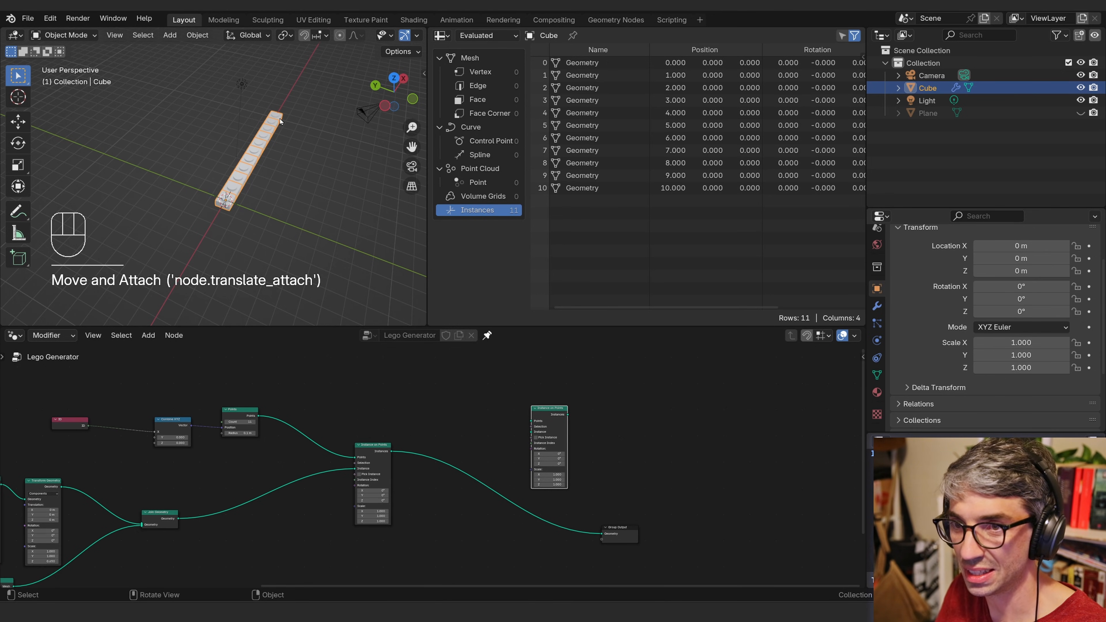
{"action": "left_click_drag", "start_coordinate": [391, 451], "coordinate": [522, 434]}
- Duplicate the ID, Combine XYZ and Points nodes as a group and place the copies near the second Instance on Points node
{"action": "scroll", "coordinate": [523, 443], "scroll_direction": "up", "scroll_amount": 3}
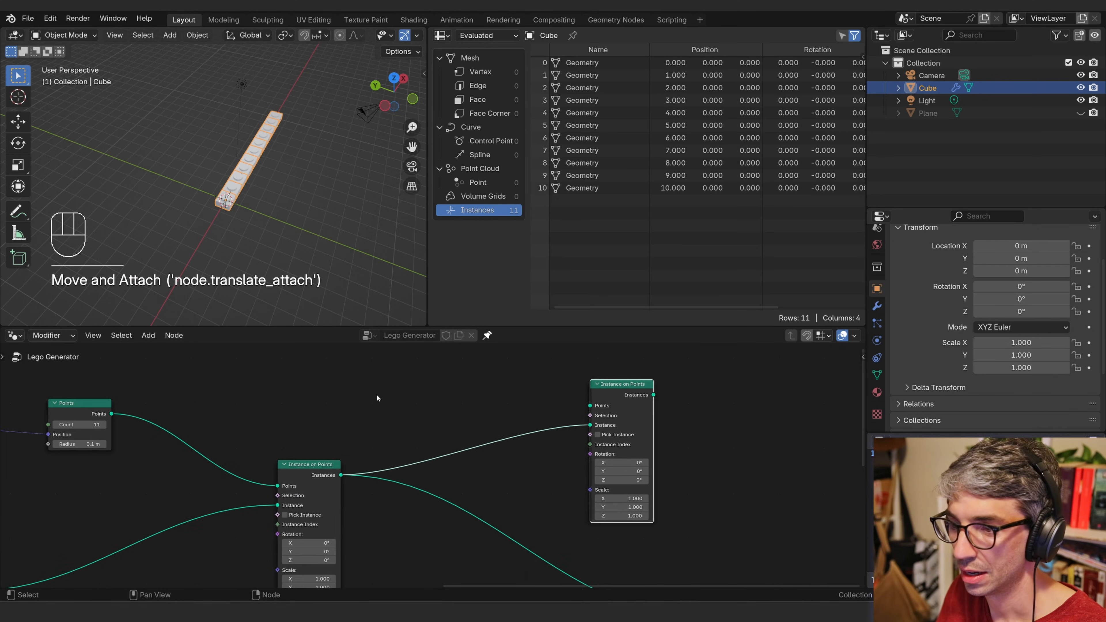
{"action": "middle_click_drag", "start_coordinate": [149, 411], "coordinate": [349, 400]}
{"action": "middle_click_drag", "start_coordinate": [138, 383], "coordinate": [278, 376]}
{"action": "left_click_drag", "start_coordinate": [79, 375], "coordinate": [490, 452]}
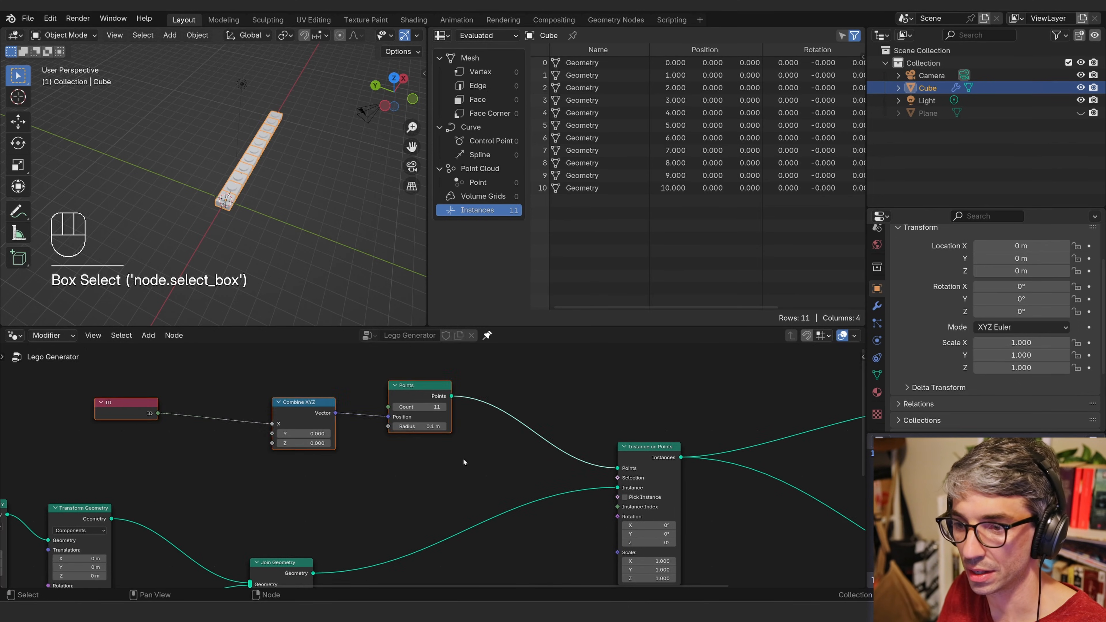
{"action": "middle_click_drag", "start_coordinate": [464, 463], "coordinate": [285, 472]}
{"action": "key", "text": "shift+d"}
{"action": "left_click", "coordinate": [623, 414]}
{"action": "middle_click_drag", "start_coordinate": [623, 413], "coordinate": [354, 429]}
{"action": "left_click", "coordinate": [402, 426]}
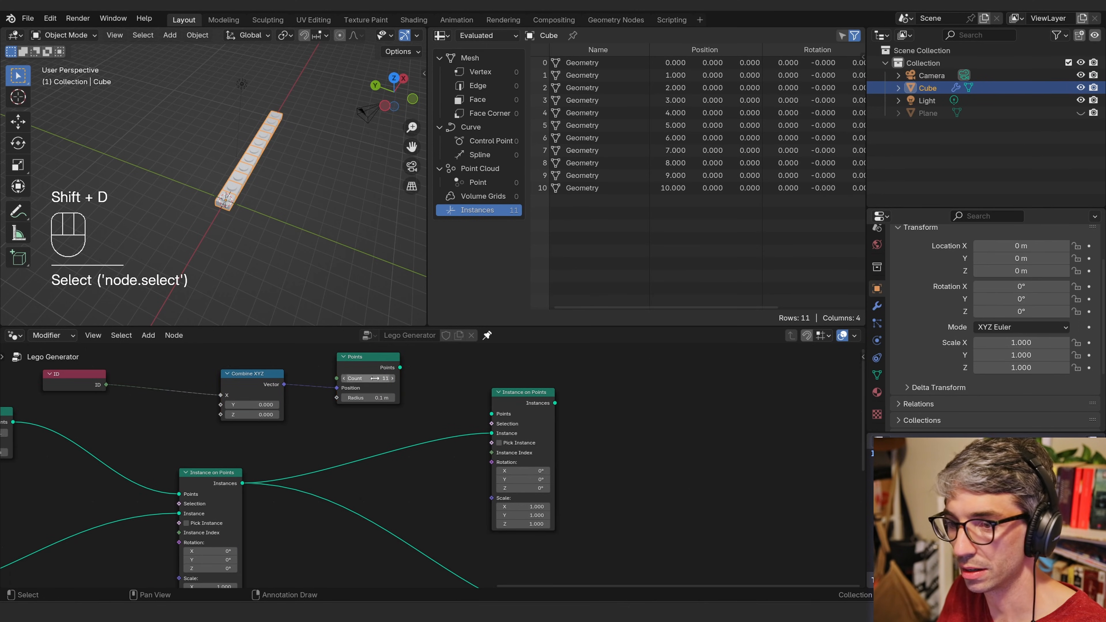
- Set the duplicated Points node's Count to 2
{"action": "left_click", "coordinate": [375, 378]}
{"action": "type", "text": "2"}
{"action": "key", "text": "Return"}
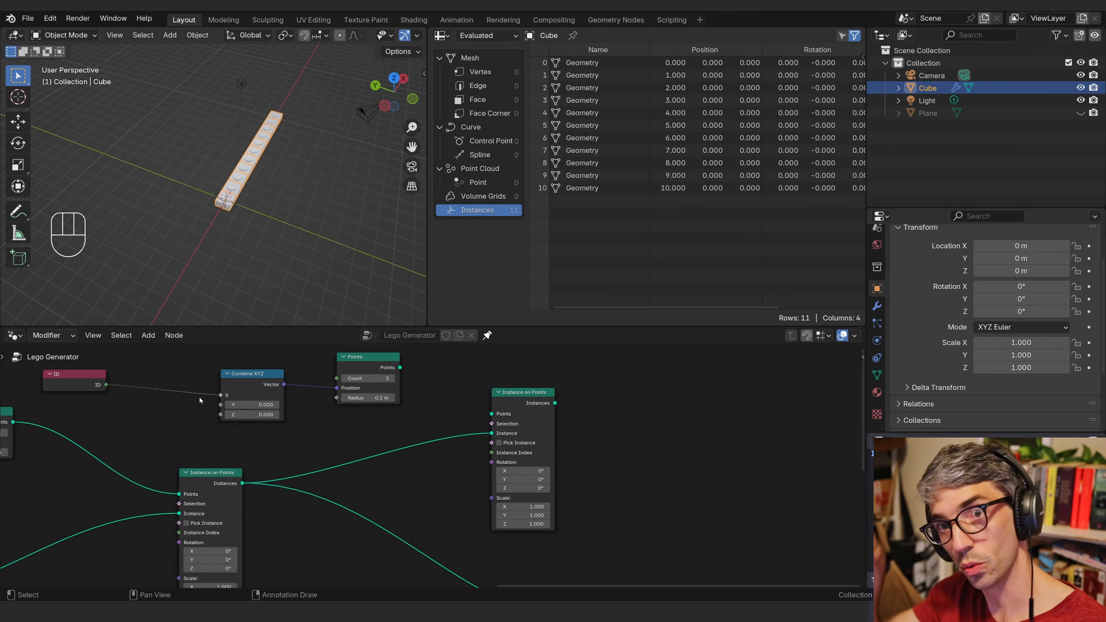
- Route the duplicated ID to Y of its Combine XYZ node and link the duplicated Points node to the second Instance on Points' Points input
{"action": "mouse_move", "coordinate": [221, 395]}
{"action": "left_mouse_down"}
{"action": "mouse_move", "coordinate": [195, 407]}
{"action": "mouse_move", "coordinate": [220, 405]}
{"action": "left_mouse_up"}
{"action": "middle_click_drag", "start_coordinate": [395, 447], "coordinate": [342, 444]}
{"action": "left_click_drag", "start_coordinate": [347, 365], "coordinate": [388, 400]}
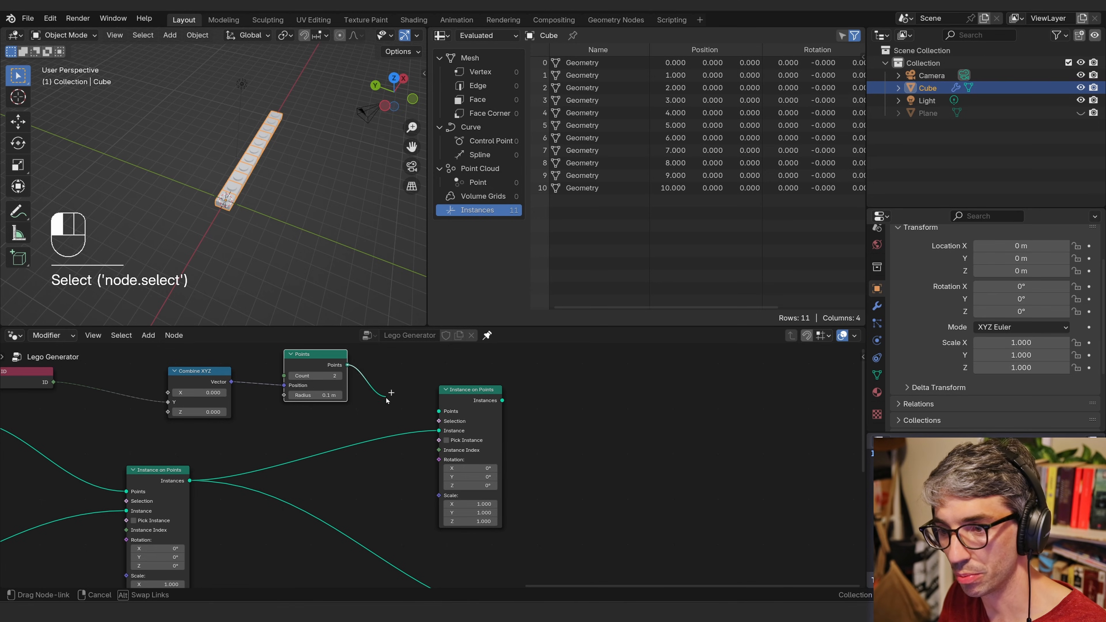
{"action": "left_click_drag", "start_coordinate": [454, 421], "coordinate": [439, 412]}
- Move the Group Output node near the second Instance on Points node and link its Instances output to the Group Output's Geometry
{"action": "middle_click_drag", "start_coordinate": [552, 471], "coordinate": [411, 425]}
{"action": "left_click_drag", "start_coordinate": [449, 565], "coordinate": [535, 369]}
{"action": "middle_click_drag", "start_coordinate": [542, 396], "coordinate": [539, 464]}
{"action": "left_click_drag", "start_coordinate": [359, 422], "coordinate": [501, 445]}
{"action": "middle_click_drag", "start_coordinate": [171, 444], "coordinate": [271, 453]}
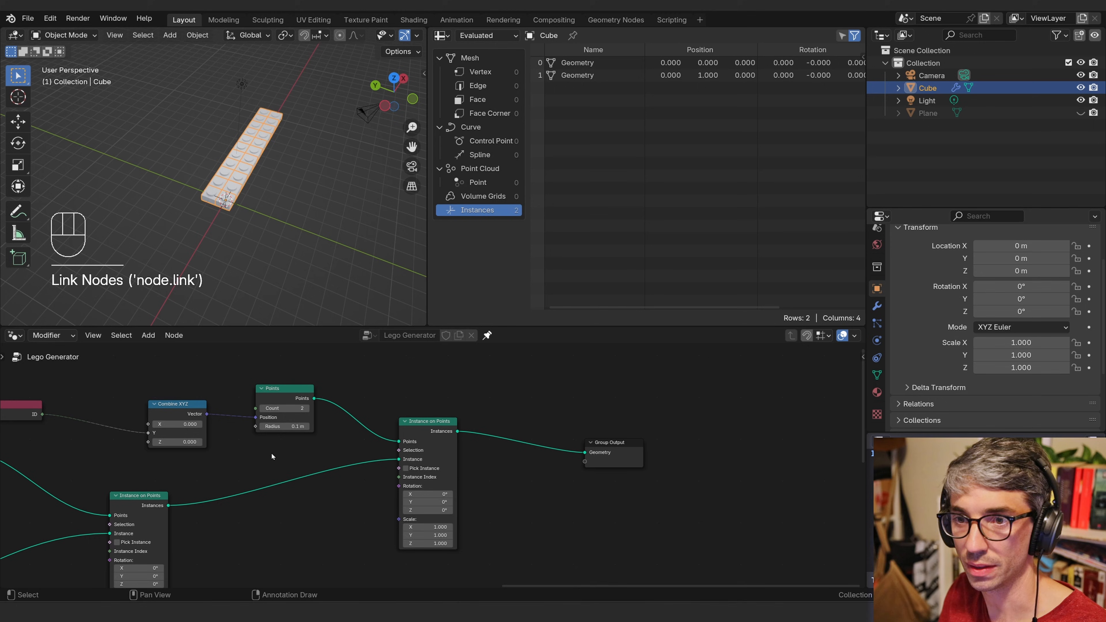
- Set the duplicated Points node's Count to 6 to widen the brick along Y
{"action": "left_click", "coordinate": [308, 415]}
{"action": "left_click", "coordinate": [306, 408]}
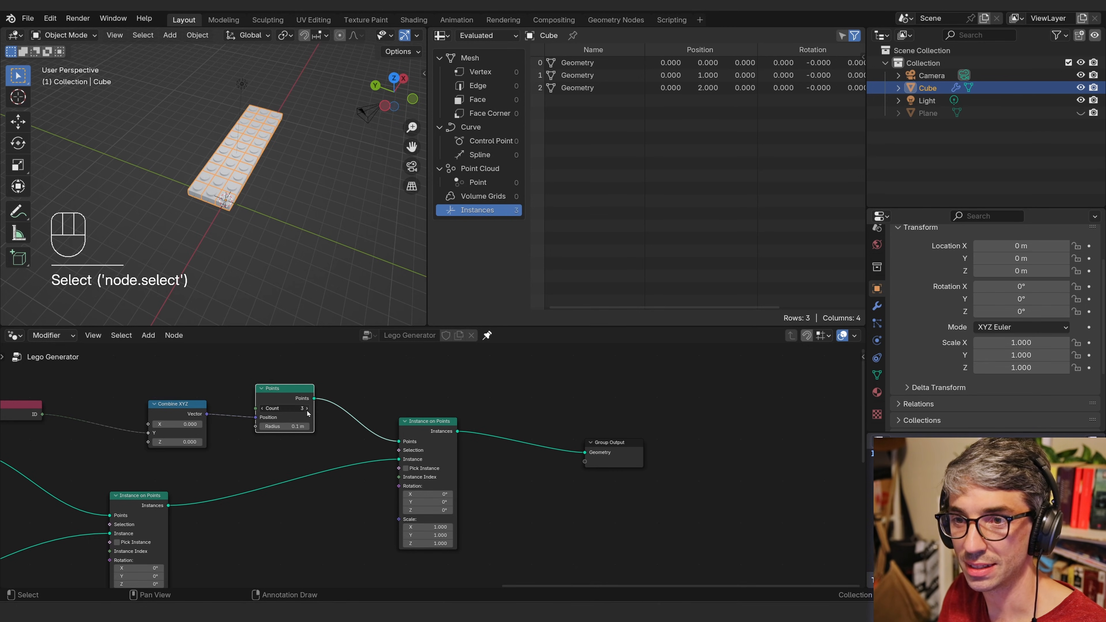
{"action": "left_click", "coordinate": [307, 409]}
{"action": "left_click", "coordinate": [306, 408]}
{"action": "left_click", "coordinate": [307, 408]}
{"action": "middle_click_drag", "start_coordinate": [329, 208], "coordinate": [183, 210]}
{"action": "middle_click_drag", "start_coordinate": [183, 210], "coordinate": [320, 297]}
- Move the duplicated ID node closer to its Combine XYZ node
{"action": "middle_click_drag", "start_coordinate": [67, 403], "coordinate": [211, 383]}
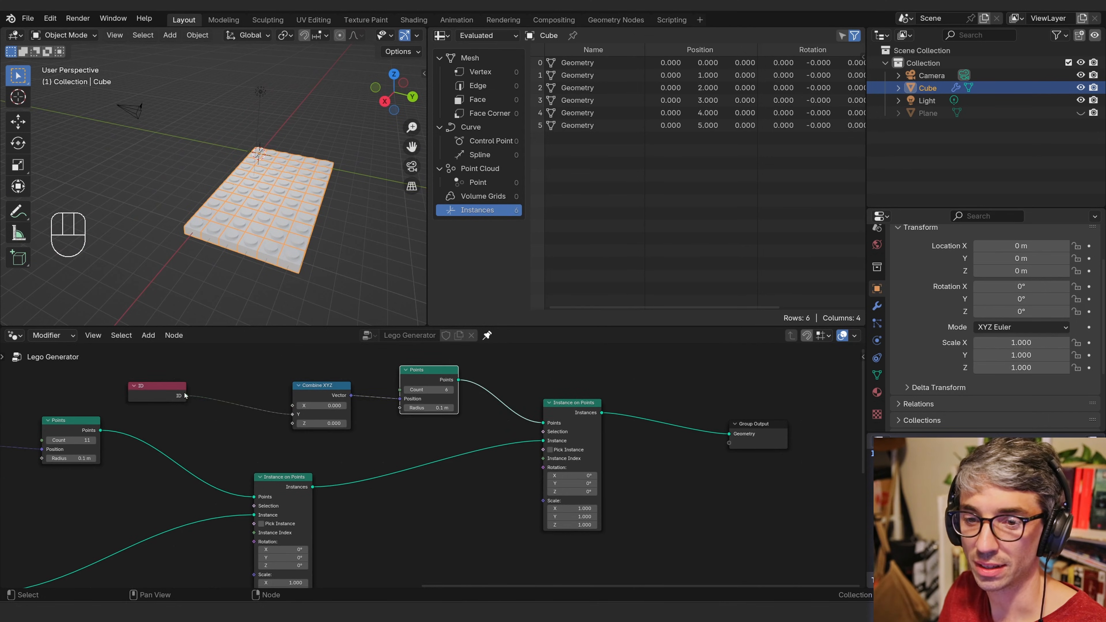
{"action": "left_click_drag", "start_coordinate": [180, 392], "coordinate": [260, 404]}
{"action": "middle_click_drag", "start_coordinate": [260, 404], "coordinate": [338, 398]}
- Set the first Points node's Count to 2, keeping the brick object selected
{"action": "left_click", "coordinate": [127, 433]}
{"action": "left_click", "coordinate": [127, 432]}
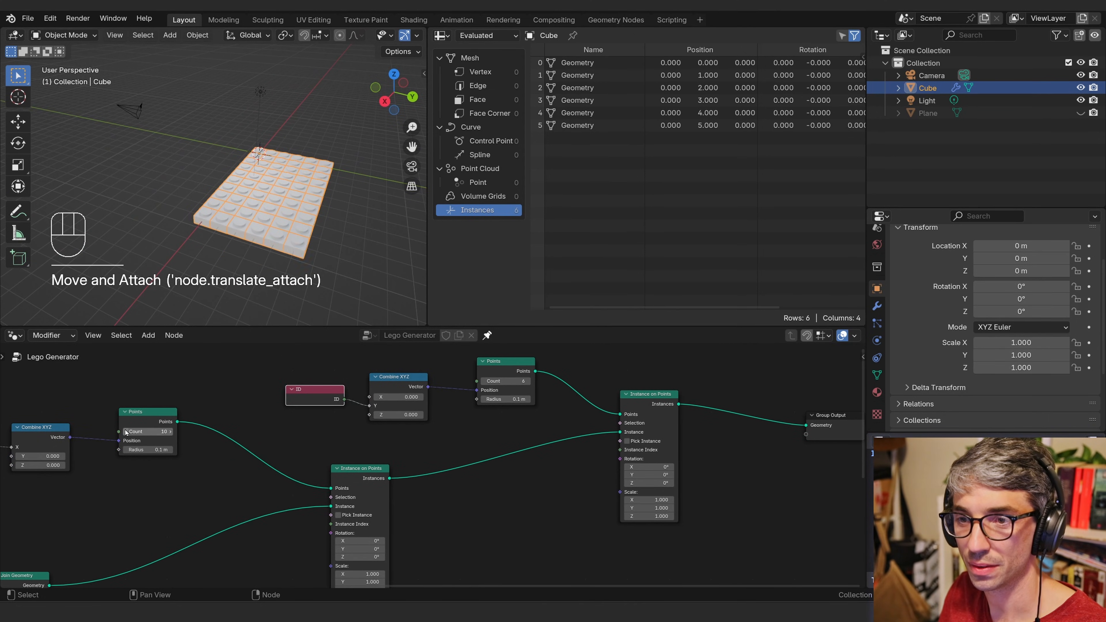
{"action": "left_click", "coordinate": [127, 433]}
{"action": "left_click", "coordinate": [127, 432]}
{"action": "left_click", "coordinate": [127, 431]}
{"action": "left_click", "coordinate": [127, 432]}
{"action": "left_click", "coordinate": [126, 431]}
{"action": "left_click", "coordinate": [125, 431]}
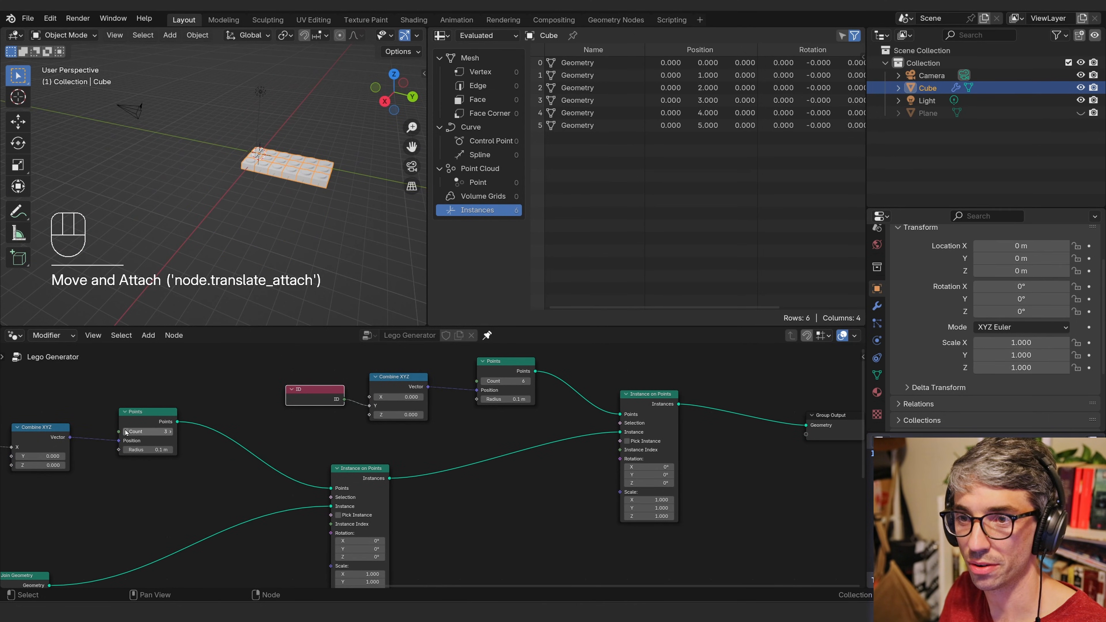
{"action": "left_click", "coordinate": [336, 239]}
{"action": "scroll", "coordinate": [304, 208], "scroll_direction": "up", "scroll_amount": 3}
{"action": "middle_click_drag", "start_coordinate": [218, 187], "coordinate": [57, 212]}
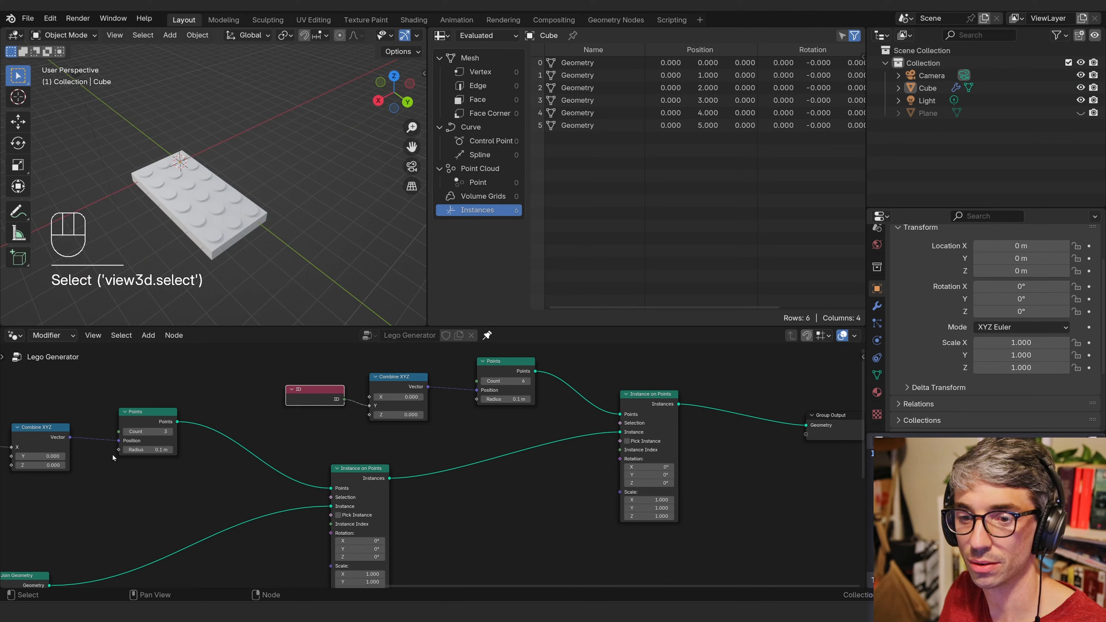
{"action": "left_click", "coordinate": [126, 432]}
{"action": "middle_click_drag", "start_coordinate": [205, 236], "coordinate": [225, 225]}
{"action": "left_click", "coordinate": [226, 225]}
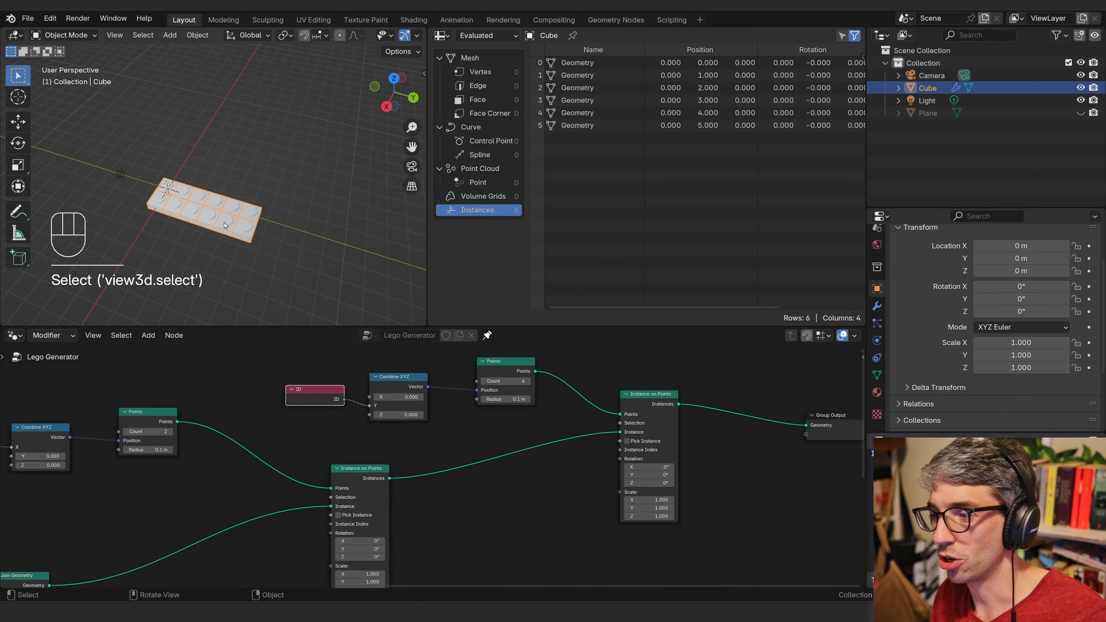
- Show the brick's modifiers and collapse both the GeometryNodes and Bevel modifiers
{"action": "left_click", "coordinate": [878, 306]}
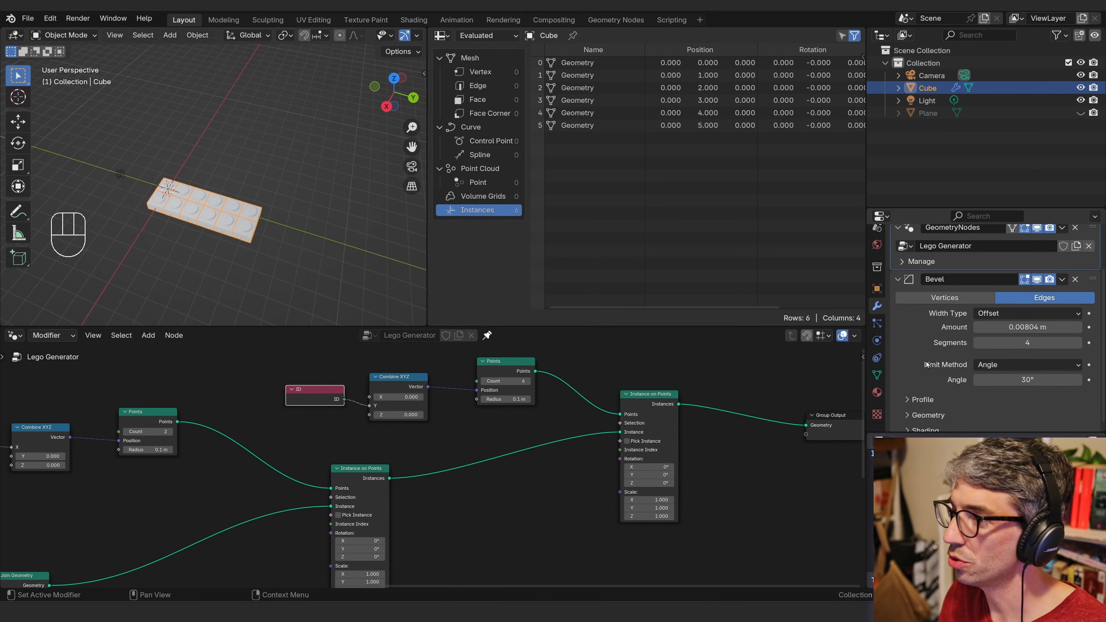
{"action": "left_click_drag", "start_coordinate": [898, 279], "coordinate": [897, 231]}
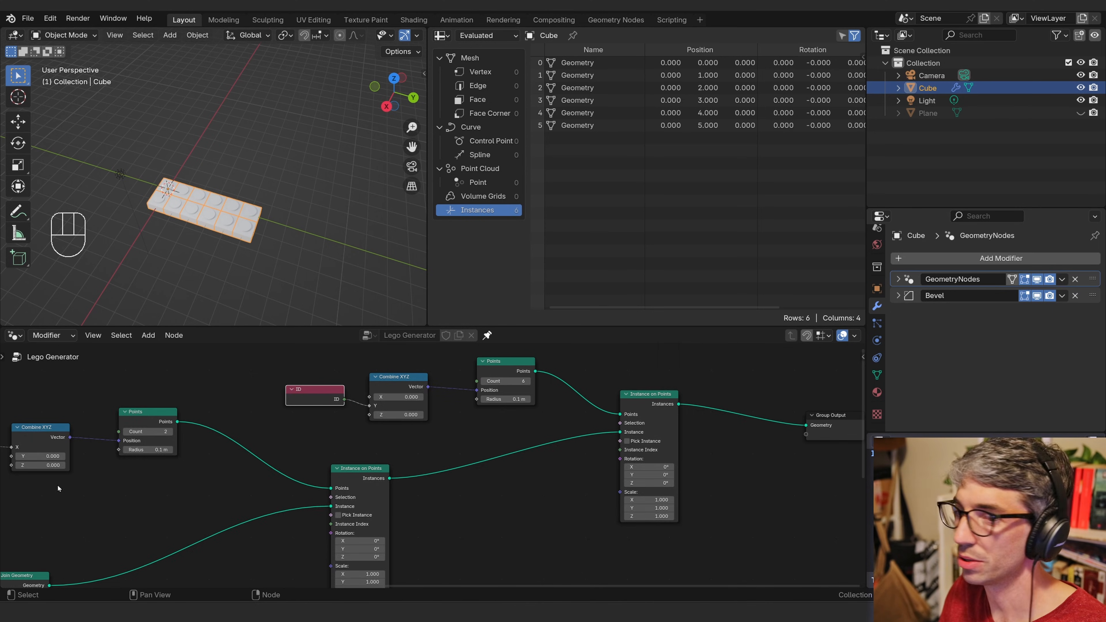
- Bring the Group Input node over from the start of the node tree and place it above the first ID and Combine XYZ nodes
{"action": "scroll", "coordinate": [57, 488], "scroll_direction": "down", "scroll_amount": 4}
{"action": "middle_click_drag", "start_coordinate": [95, 483], "coordinate": [519, 408]}
{"action": "scroll", "coordinate": [376, 444], "scroll_direction": "down", "scroll_amount": 3}
{"action": "left_click", "coordinate": [234, 501]}
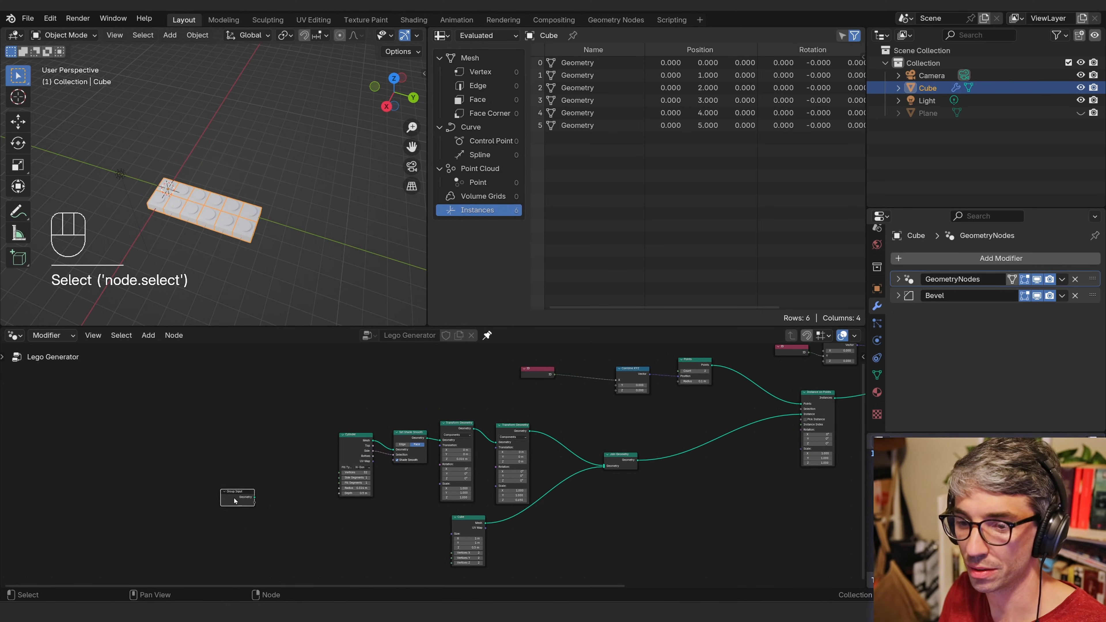
{"action": "left_click_drag", "start_coordinate": [234, 501], "coordinate": [465, 382]}
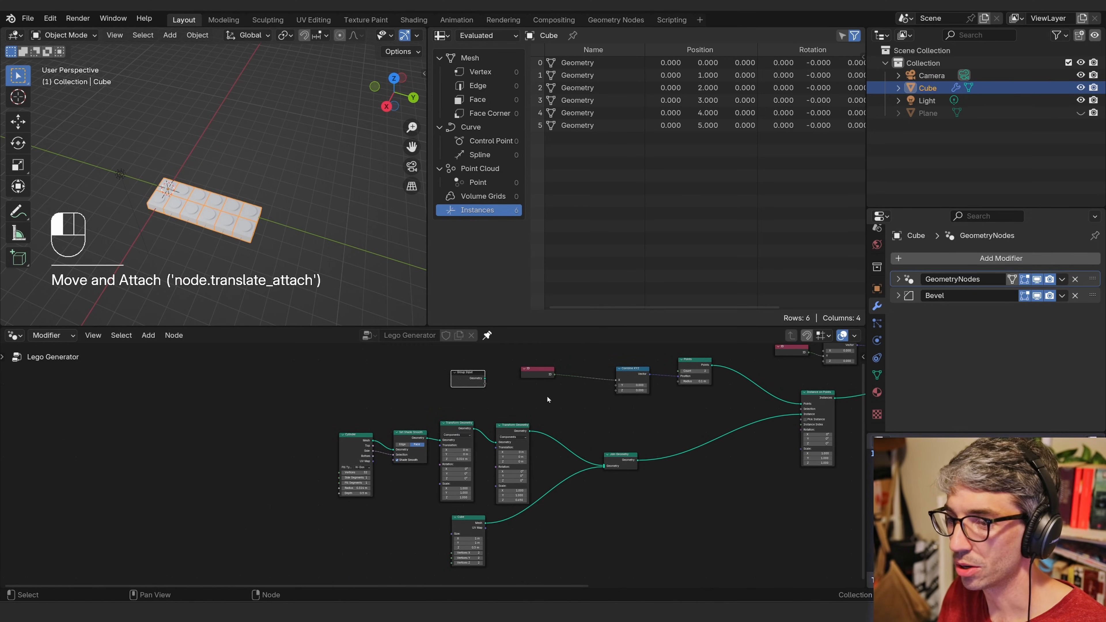
{"action": "middle_click_drag", "start_coordinate": [547, 400], "coordinate": [385, 452]}
{"action": "left_click_drag", "start_coordinate": [306, 425], "coordinate": [403, 387]}
{"action": "scroll", "coordinate": [319, 417], "scroll_direction": "up", "scroll_amount": 3}
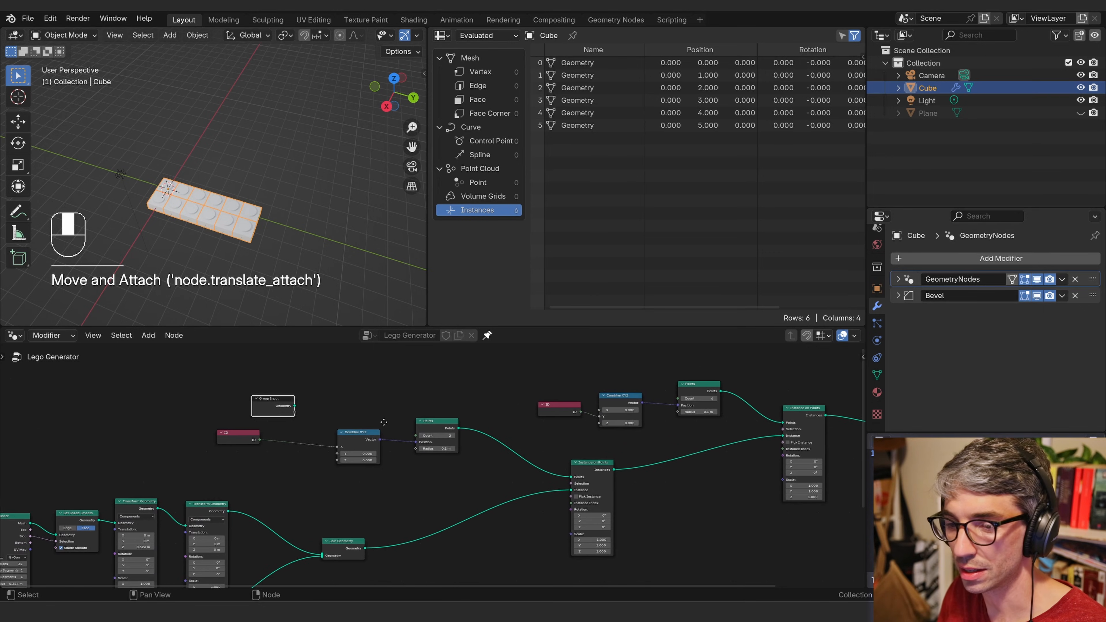
{"action": "left_click_drag", "start_coordinate": [284, 410], "coordinate": [285, 406]}
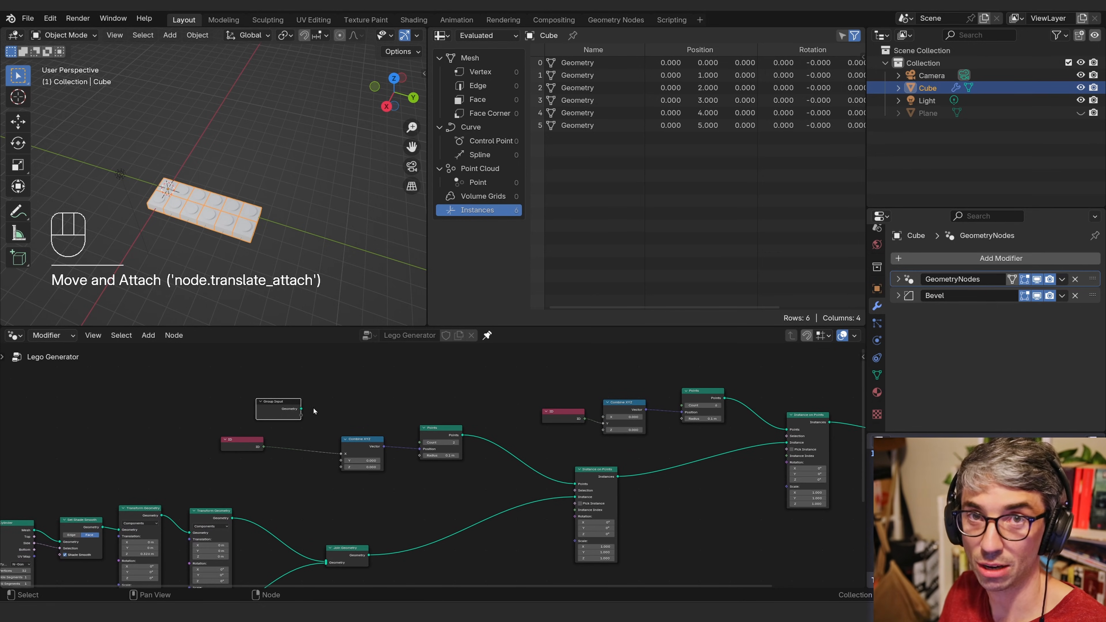
{"action": "left_click", "coordinate": [275, 413]}
{"action": "scroll", "coordinate": [299, 417], "scroll_direction": "up", "scroll_amount": 6}
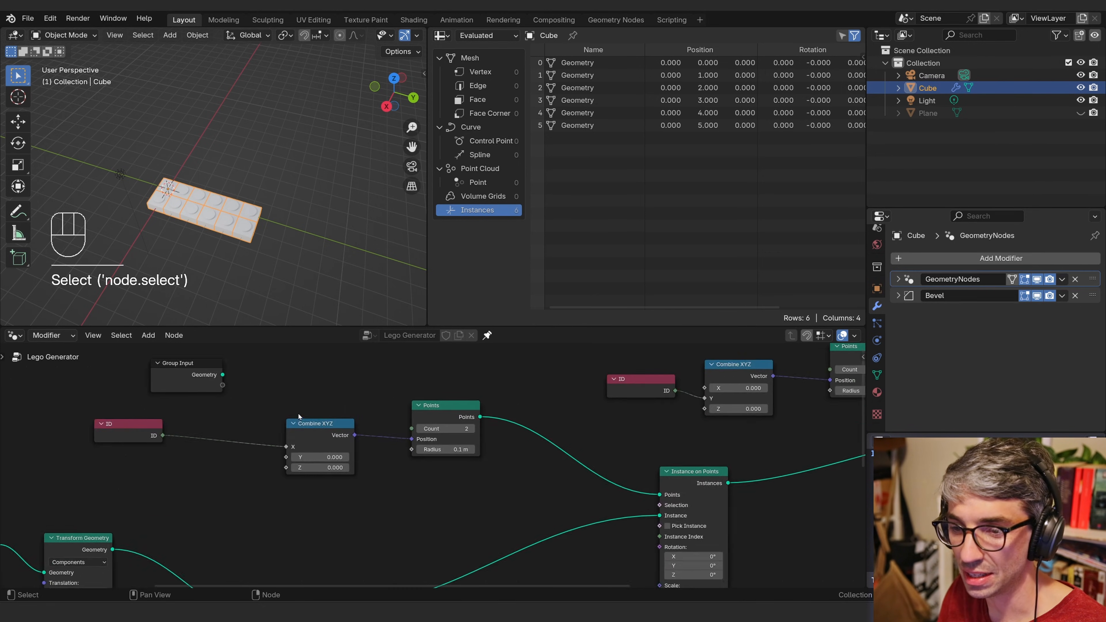
{"action": "middle_click_drag", "start_coordinate": [299, 413], "coordinate": [323, 458]}
{"action": "scroll", "coordinate": [238, 426], "scroll_direction": "up", "scroll_amount": 2}
{"action": "left_click_drag", "start_coordinate": [218, 413], "coordinate": [252, 407]}
{"action": "middle_click_drag", "start_coordinate": [299, 406], "coordinate": [239, 407]}
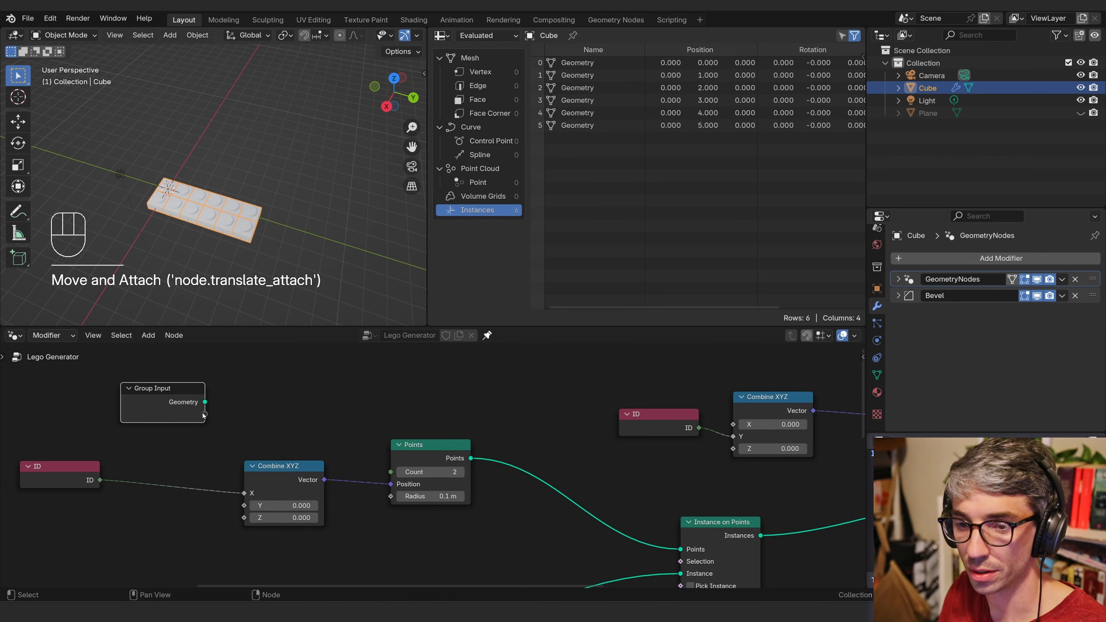
- Expose the Count of the first and second Points nodes by linking each to a new Group Input socket
{"action": "left_click_drag", "start_coordinate": [204, 414], "coordinate": [398, 480]}
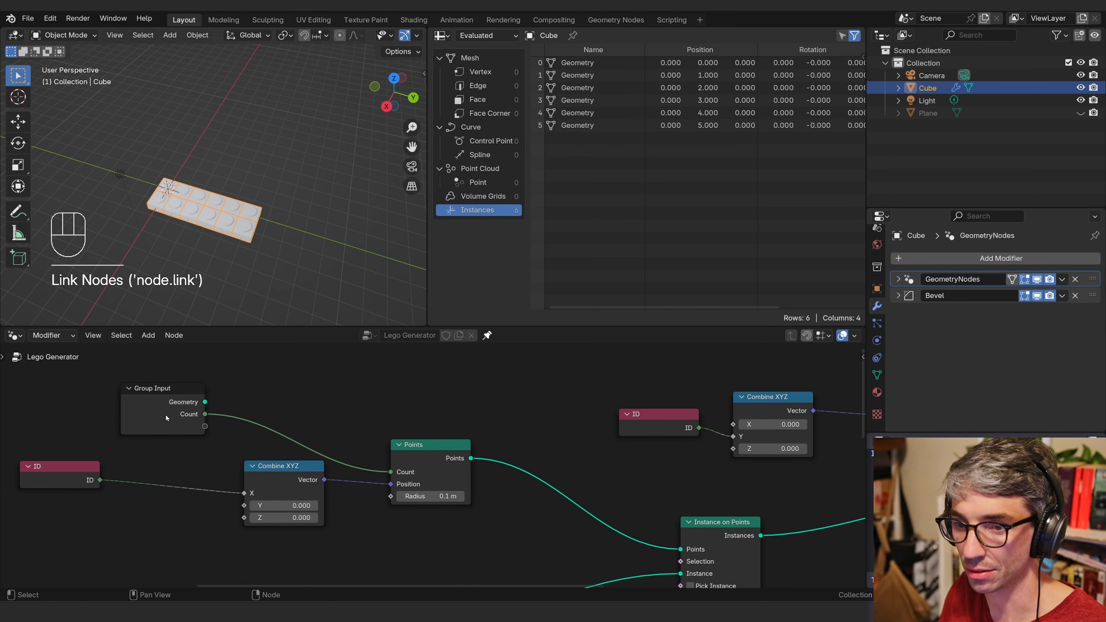
{"action": "left_click_drag", "start_coordinate": [166, 419], "coordinate": [311, 393]}
{"action": "middle_click_drag", "start_coordinate": [395, 401], "coordinate": [151, 423]}
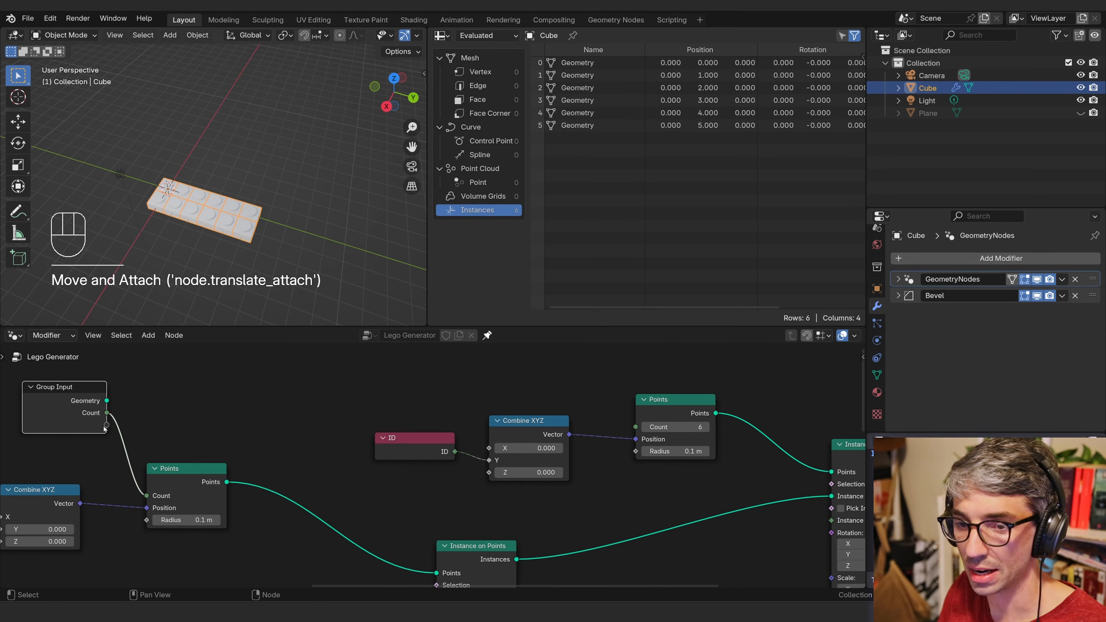
{"action": "left_click_drag", "start_coordinate": [107, 425], "coordinate": [666, 367]}
{"action": "left_click", "coordinate": [74, 416]}
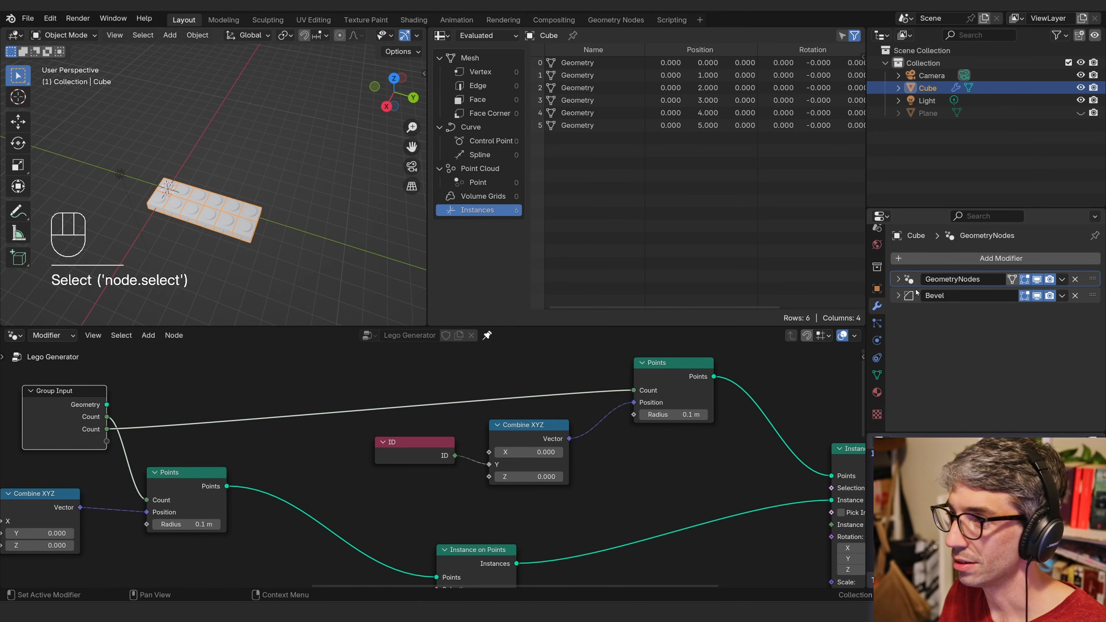
- Test the exposed inputs in the GeometryNodes modifier, setting the first Count to 2 and the second Count to 5
{"action": "left_click", "coordinate": [897, 280]}
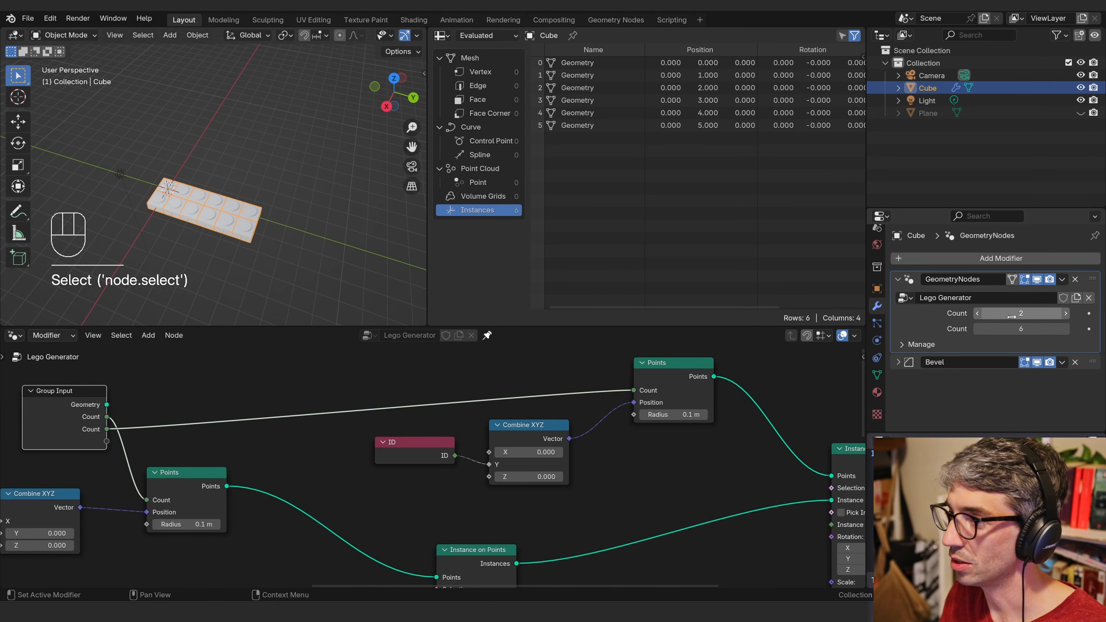
{"action": "left_click", "coordinate": [978, 313]}
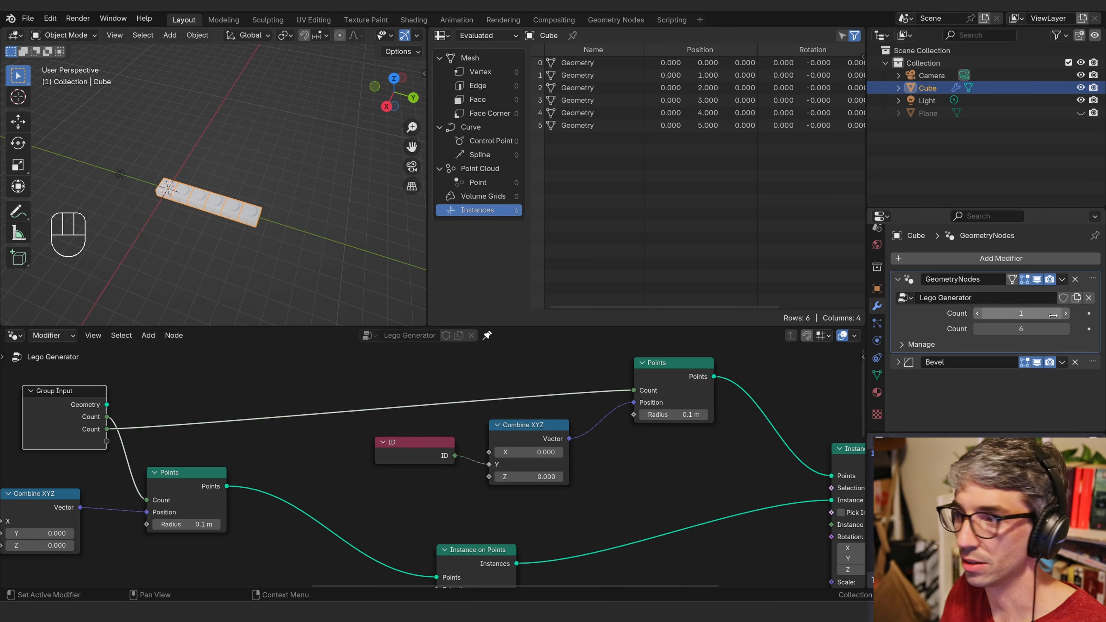
{"action": "left_click", "coordinate": [1065, 314]}
{"action": "left_click", "coordinate": [1066, 330]}
{"action": "left_click", "coordinate": [1066, 330]}
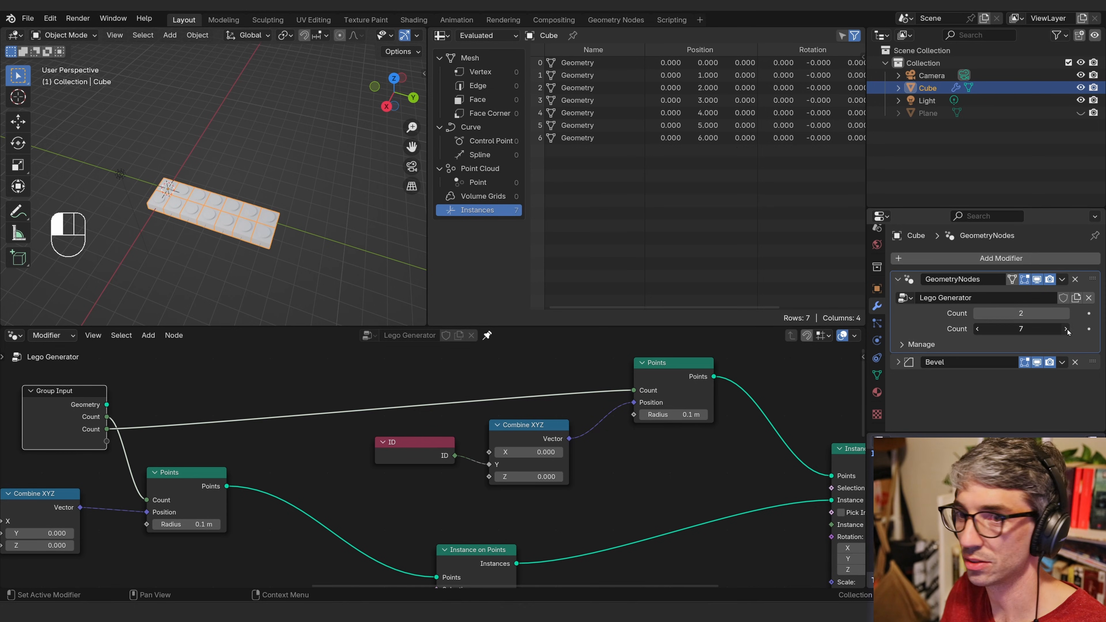
{"action": "left_click", "coordinate": [979, 331]}
{"action": "left_click", "coordinate": [979, 329]}
{"action": "left_click", "coordinate": [979, 329]}
{"action": "left_click", "coordinate": [979, 329]}
- Duplicate the brick and place the copy beside the original along the X axis
{"action": "middle_click_drag", "start_coordinate": [214, 242], "coordinate": [279, 243]}
{"action": "key", "text": "shift+d"}
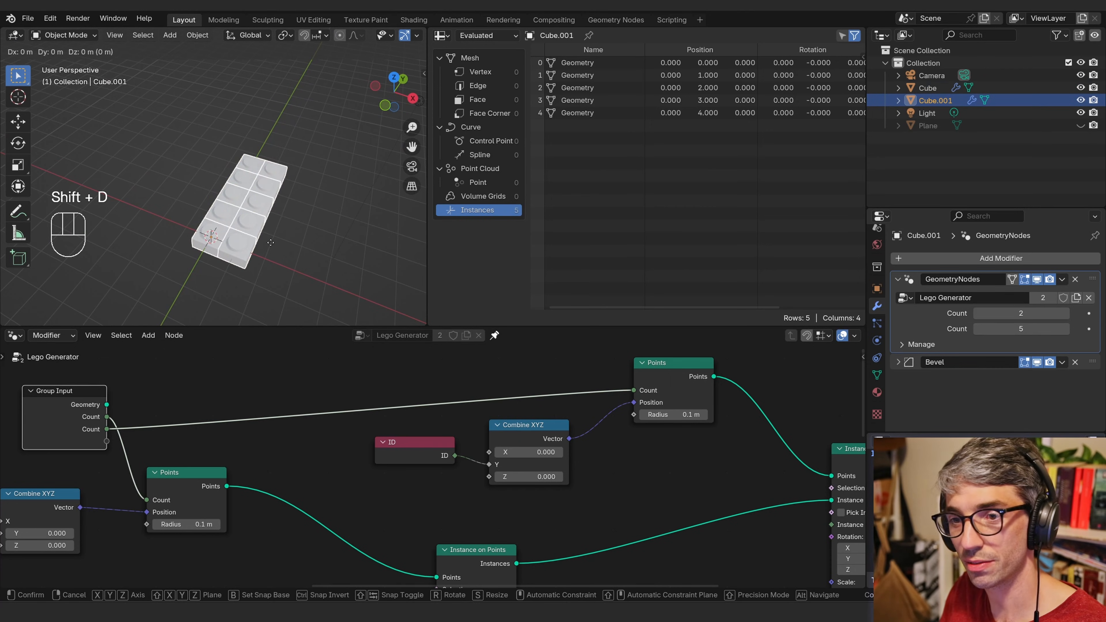
{"action": "key", "text": "x"}
{"action": "left_click", "coordinate": [358, 269]}
{"action": "middle_click_drag", "start_coordinate": [358, 269], "coordinate": [448, 253], "text": "shift"}
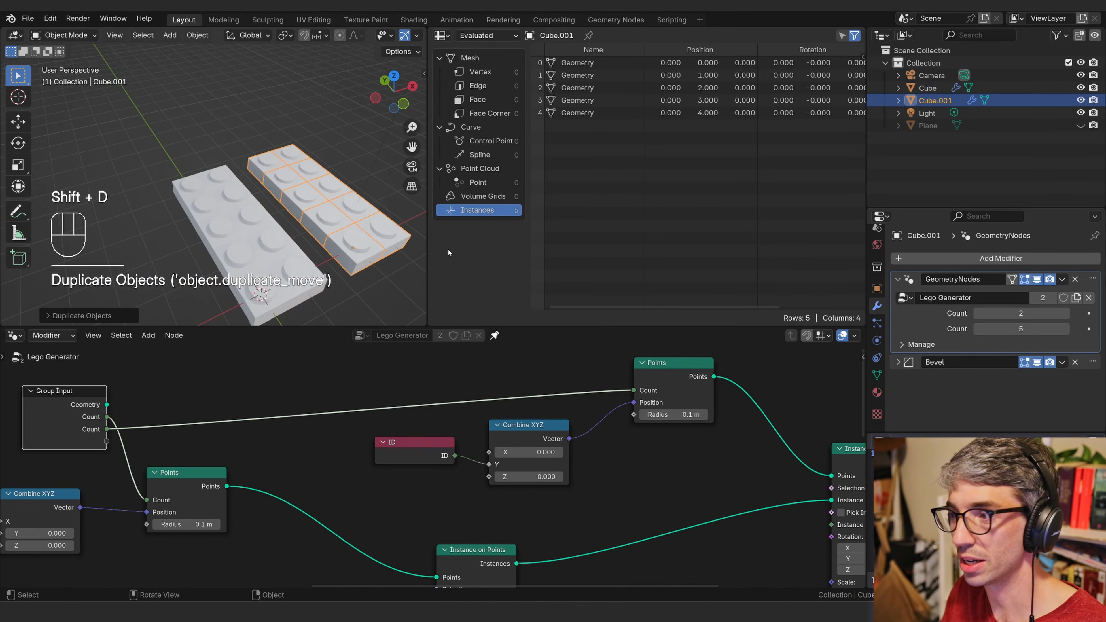
- Set the duplicated brick's first Count to 1 and second Count to 2
{"action": "left_click", "coordinate": [978, 313]}
{"action": "left_click", "coordinate": [978, 313]}
{"action": "left_click", "coordinate": [1066, 314]}
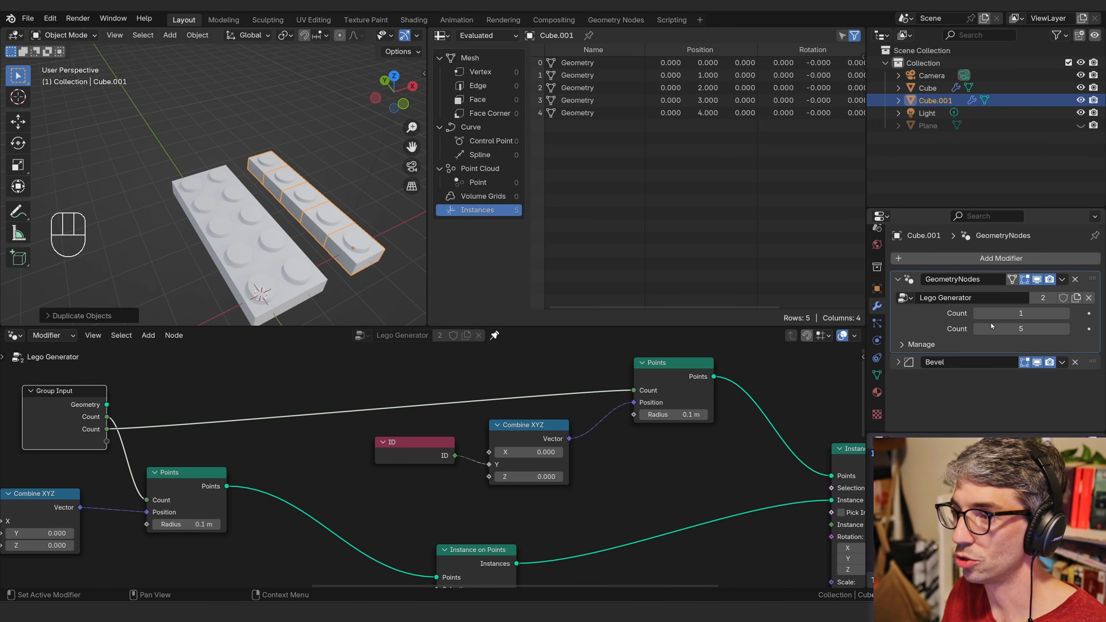
{"action": "left_click", "coordinate": [975, 328]}
{"action": "left_click", "coordinate": [975, 328]}
{"action": "left_click", "coordinate": [976, 328]}
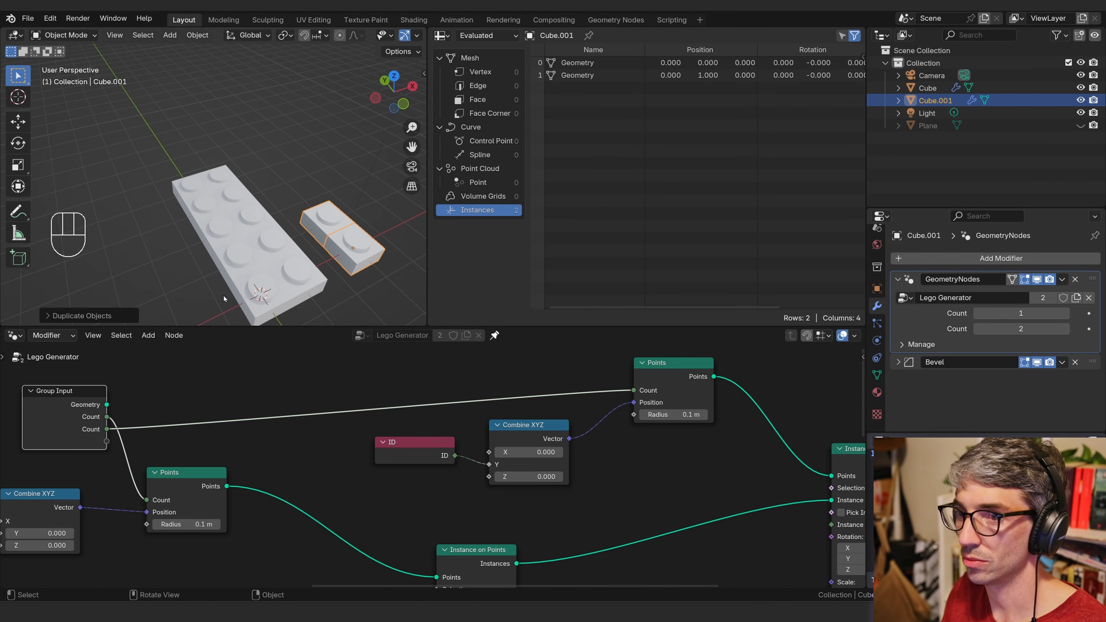
- Try raising the Z value of the second Combine XYZ node to 2.271 with the original brick selected, and undo it
{"action": "middle_click_drag", "start_coordinate": [279, 287], "coordinate": [179, 268]}
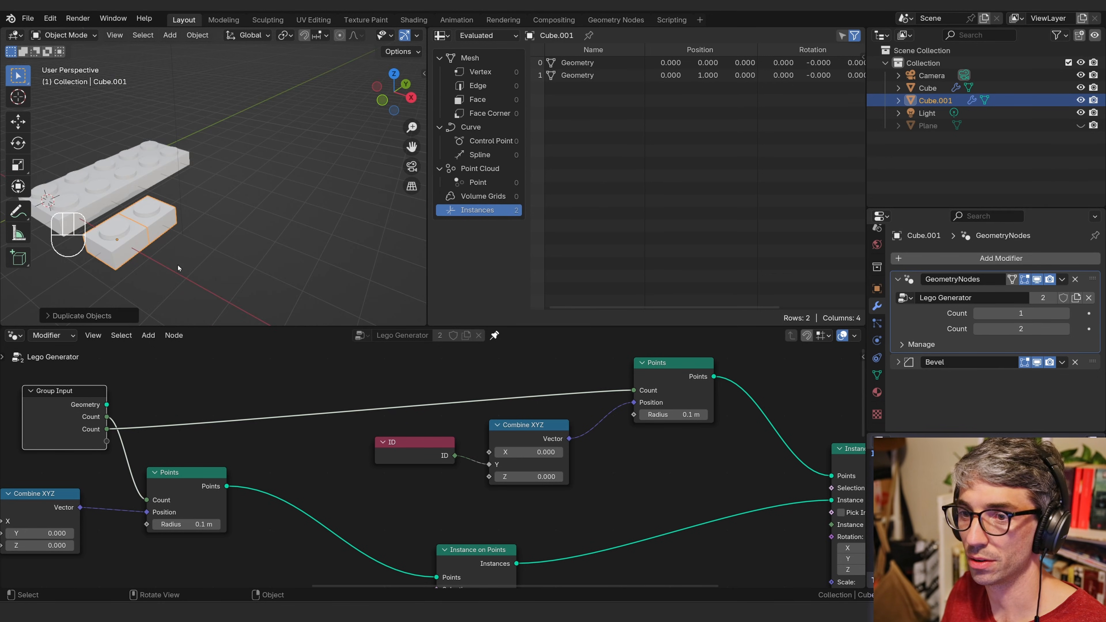
{"action": "left_click", "coordinate": [134, 188]}
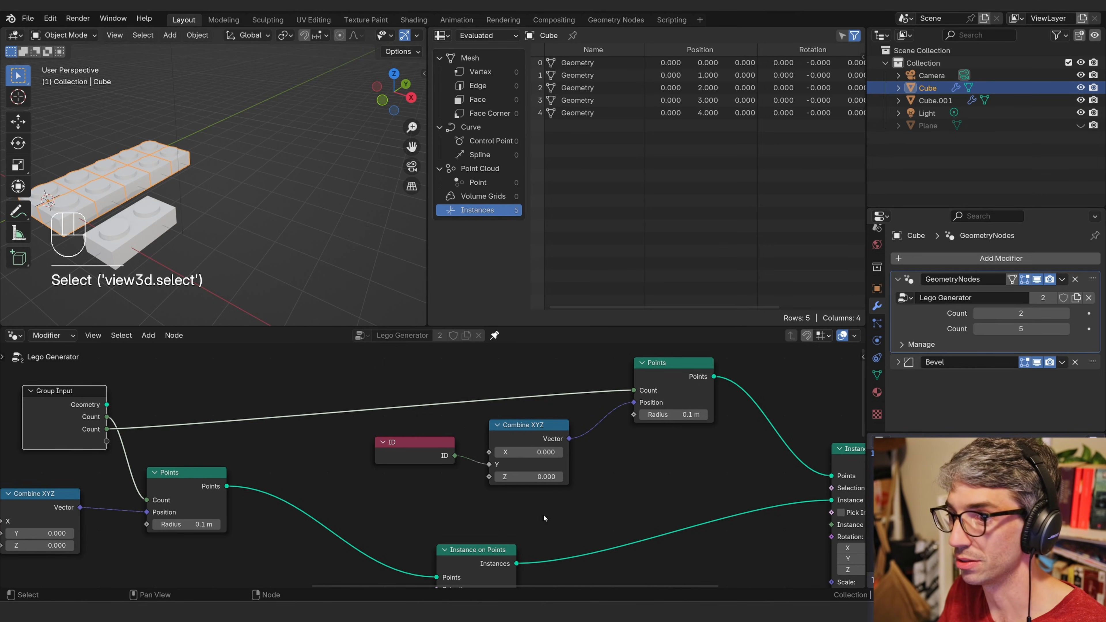
{"action": "middle_click_drag", "start_coordinate": [544, 519], "coordinate": [533, 528]}
{"action": "middle_click_drag", "start_coordinate": [593, 485], "coordinate": [537, 499]}
{"action": "left_click_drag", "start_coordinate": [483, 500], "coordinate": [491, 501], "text": "shift"}
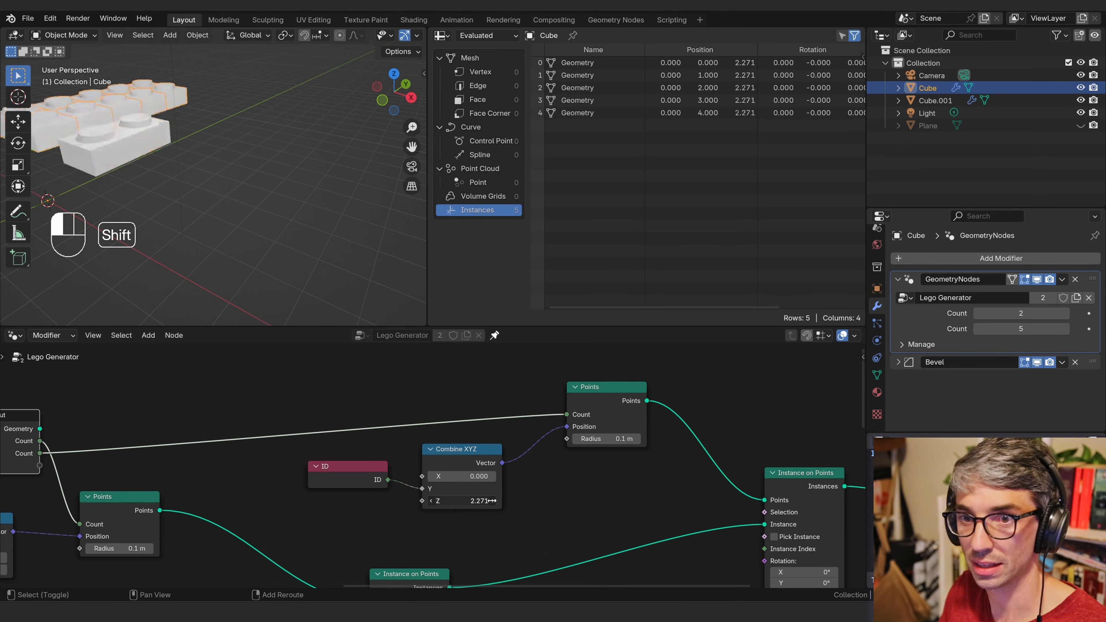
{"action": "key", "text": "ctrl+z"}
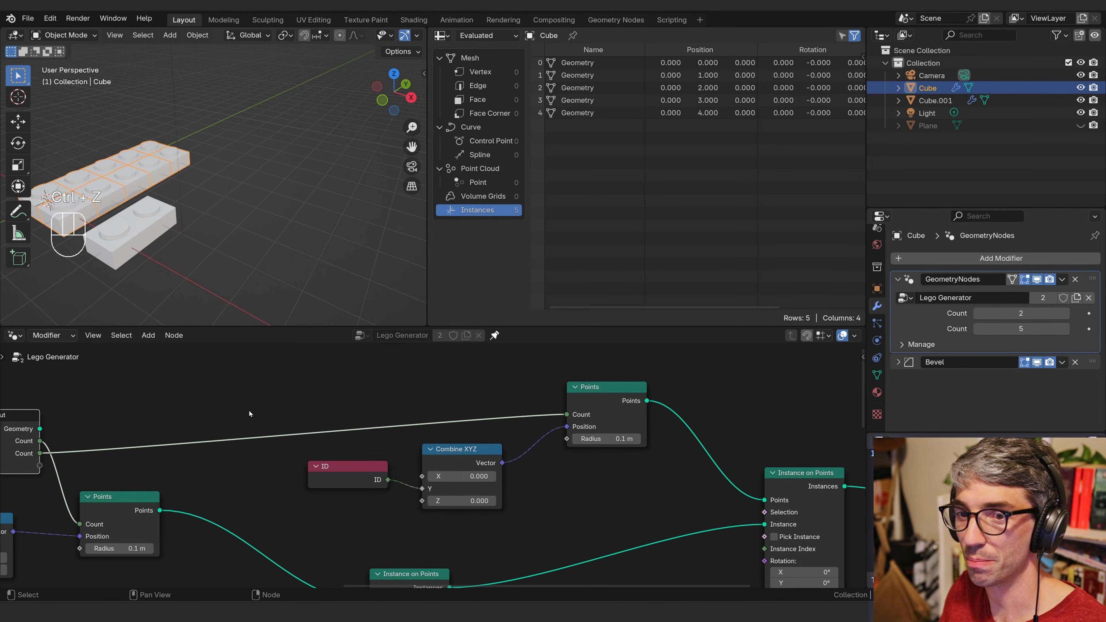
- Shift the Group Input node slightly away from the first Points node
{"action": "middle_click_drag", "start_coordinate": [249, 413], "coordinate": [473, 390]}
{"action": "left_click_drag", "start_coordinate": [253, 406], "coordinate": [242, 394]}
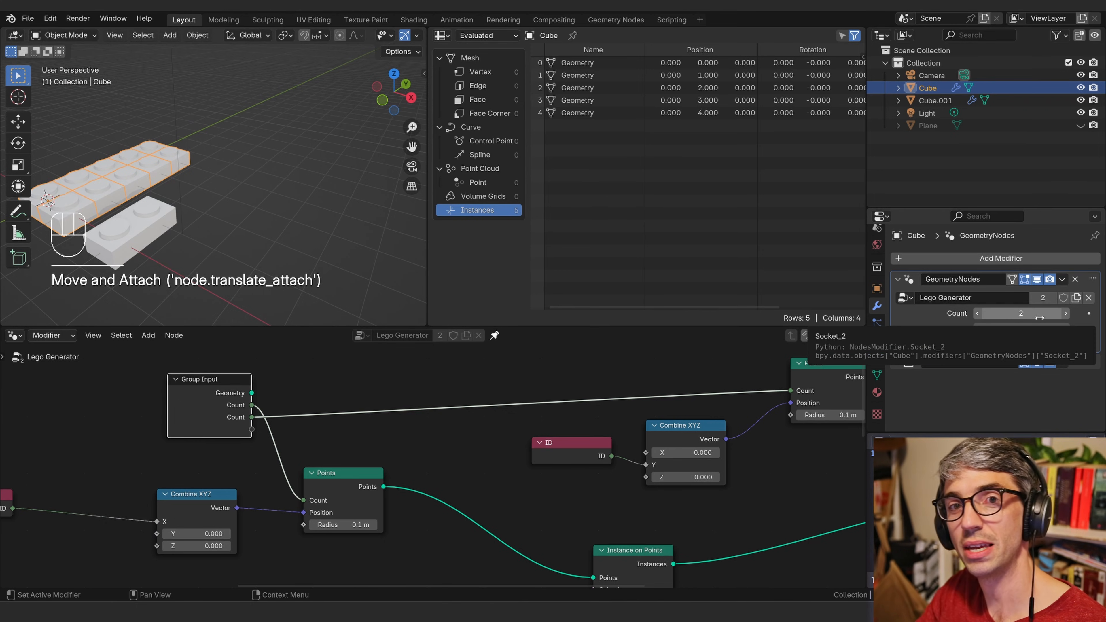
- Select the duplicated brick and set its second Count to 1
{"action": "mouse_move", "coordinate": [281, 249]}
{"action": "middle_mouse_down"}
{"action": "mouse_move", "coordinate": [358, 216]}
{"action": "mouse_move", "coordinate": [275, 270]}
{"action": "middle_mouse_up"}
{"action": "middle_click_drag", "start_coordinate": [275, 270], "coordinate": [279, 296]}
{"action": "left_click", "coordinate": [293, 235]}
{"action": "middle_click_drag", "start_coordinate": [287, 240], "coordinate": [148, 272]}
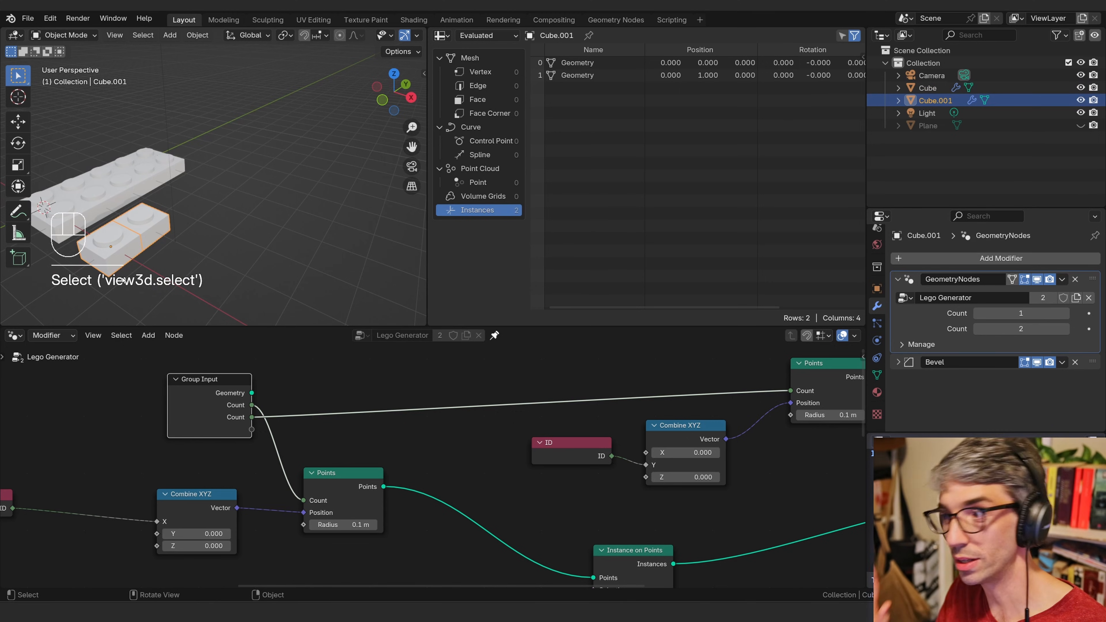
{"action": "left_click", "coordinate": [977, 330]}
{"action": "middle_click_drag", "start_coordinate": [231, 211], "coordinate": [296, 244]}
- Move the Cylinder node farther from the Set Shade Smooth node and select the first Transform Geometry node
{"action": "scroll", "coordinate": [307, 454], "scroll_direction": "down", "scroll_amount": 3}
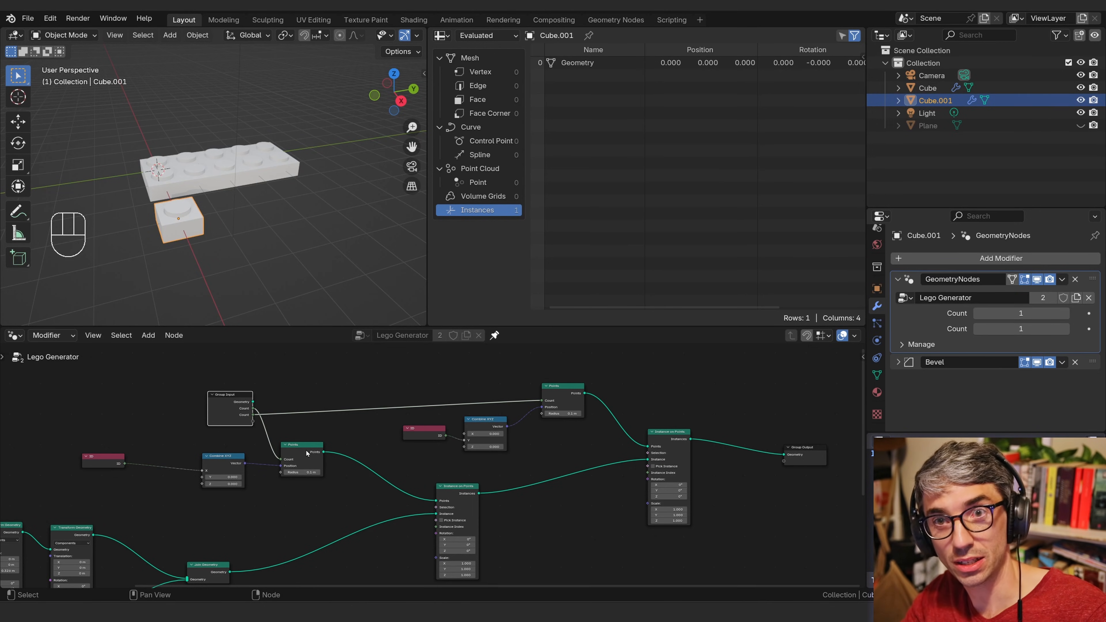
{"action": "middle_click_drag", "start_coordinate": [373, 466], "coordinate": [709, 340], "text": "shift"}
{"action": "scroll", "coordinate": [217, 536], "scroll_direction": "up", "scroll_amount": 3}
{"action": "middle_click_drag", "start_coordinate": [177, 572], "coordinate": [430, 536]}
{"action": "scroll", "coordinate": [344, 545], "scroll_direction": "up", "scroll_amount": 3}
{"action": "scroll", "coordinate": [555, 491], "scroll_direction": "up", "scroll_amount": 2}
{"action": "middle_click_drag", "start_coordinate": [555, 492], "coordinate": [486, 538]}
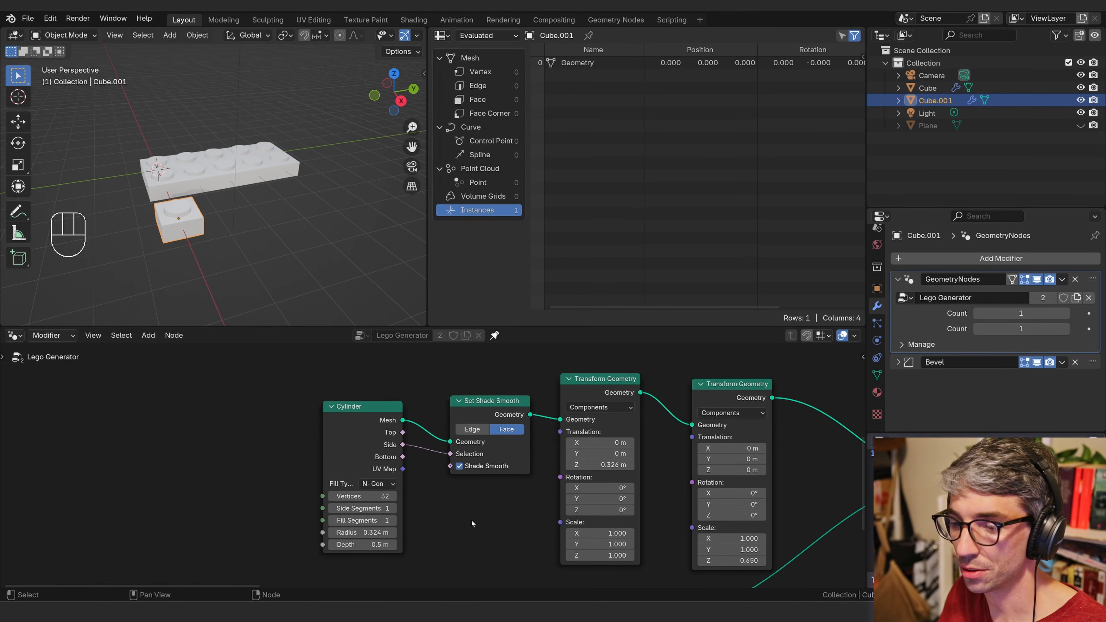
{"action": "left_click_drag", "start_coordinate": [363, 429], "coordinate": [271, 424]}
{"action": "middle_click_drag", "start_coordinate": [460, 498], "coordinate": [432, 472]}
{"action": "left_click", "coordinate": [529, 384]}
{"action": "scroll", "coordinate": [366, 503], "scroll_direction": "down", "scroll_amount": 2}
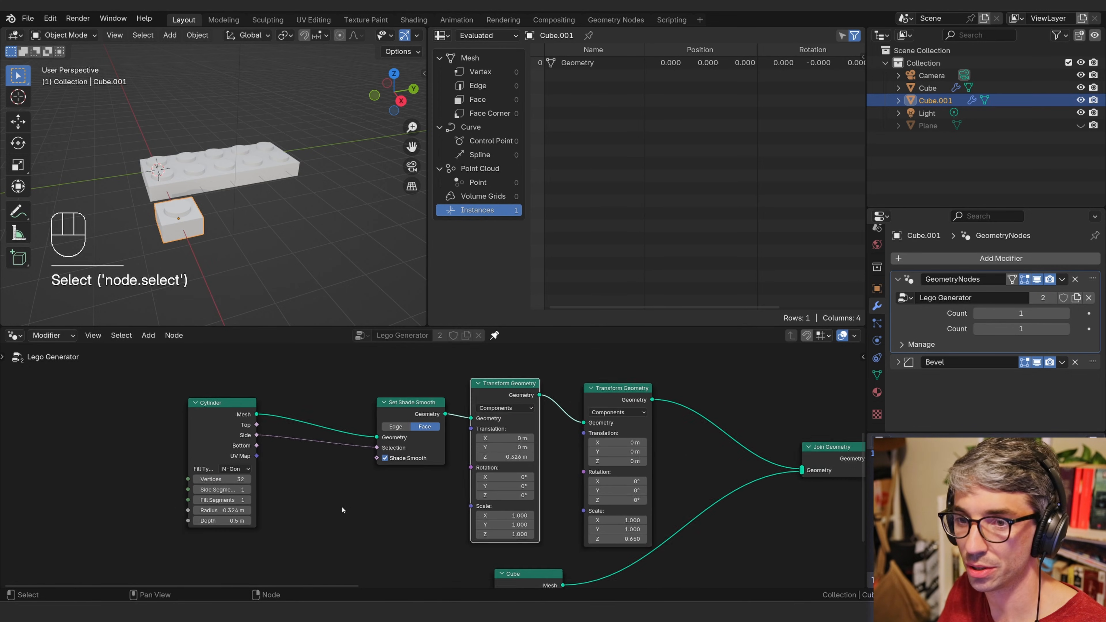
- Reposition the Cube node below and between the Cylinder and the Transform Geometry nodes, with free space before it
{"action": "middle_click_drag", "start_coordinate": [342, 507], "coordinate": [507, 504]}
{"action": "middle_click_drag", "start_coordinate": [577, 557], "coordinate": [373, 420]}
{"action": "left_click_drag", "start_coordinate": [485, 429], "coordinate": [197, 411]}
{"action": "middle_click_drag", "start_coordinate": [327, 455], "coordinate": [564, 496]}
{"action": "left_click_drag", "start_coordinate": [413, 455], "coordinate": [457, 454]}
{"action": "middle_click_drag", "start_coordinate": [457, 455], "coordinate": [541, 471]}
{"action": "left_click_drag", "start_coordinate": [561, 467], "coordinate": [675, 480]}
{"action": "middle_click_drag", "start_coordinate": [675, 479], "coordinate": [615, 444]}
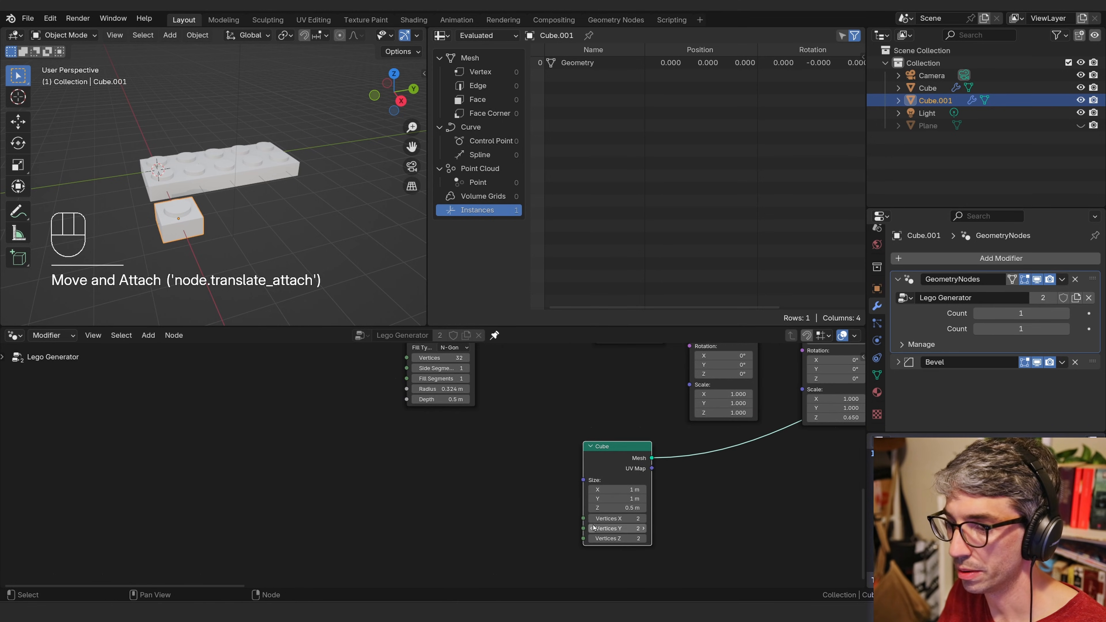
- Try flattening the brick body by setting the Cube node's Z size to 0 m
{"action": "key", "text": "Return"}
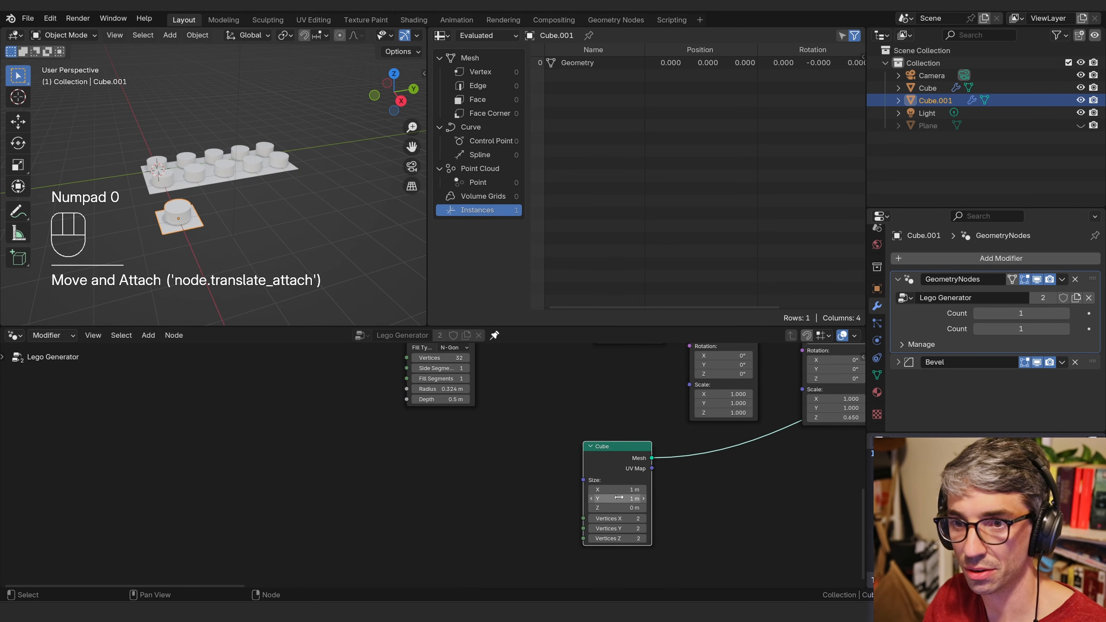
{"action": "middle_click_drag", "start_coordinate": [282, 268], "coordinate": [235, 189]}
{"action": "middle_click_drag", "start_coordinate": [277, 228], "coordinate": [268, 198], "text": "shift"}
{"action": "mouse_move", "coordinate": [462, 456]}
{"action": "middle_mouse_down"}
{"action": "mouse_move", "coordinate": [443, 479]}
{"action": "mouse_move", "coordinate": [455, 454]}
{"action": "middle_mouse_up"}
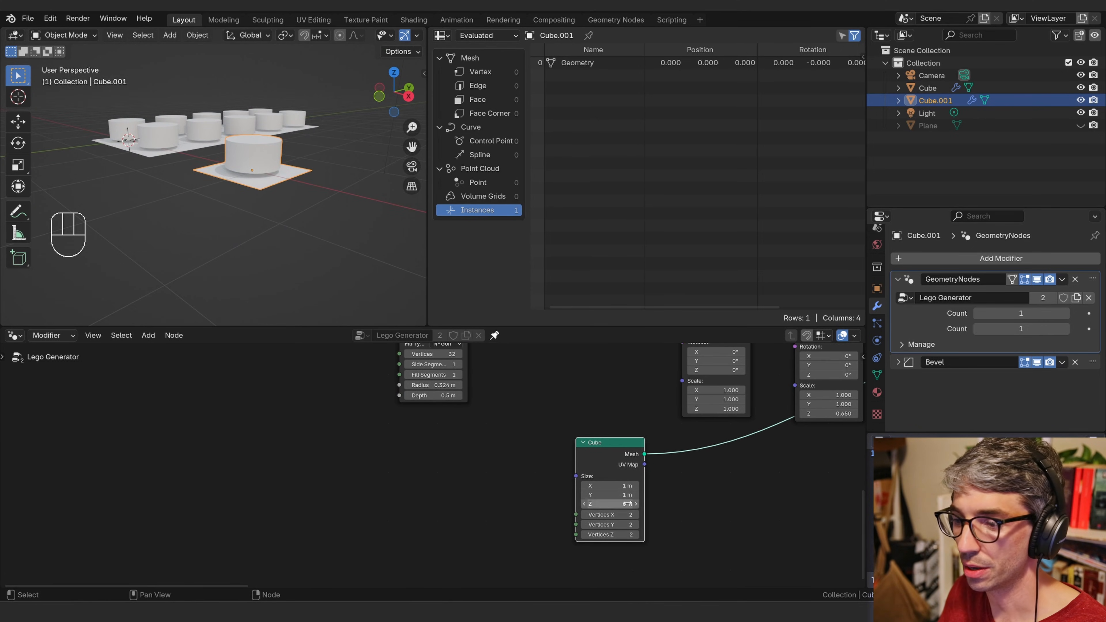
- Feed the Cube node's Size from a new Combine XYZ node with X and Y set to 1
{"action": "left_click_drag", "start_coordinate": [576, 475], "coordinate": [305, 453]}
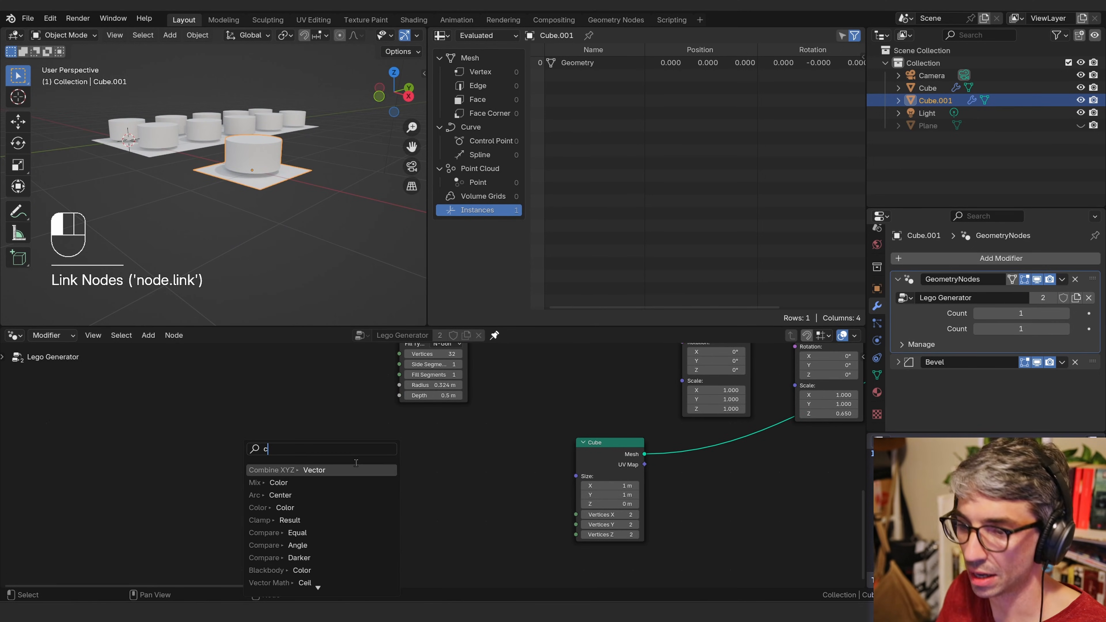
{"action": "type", "text": "combin"}
{"action": "key", "text": "Return"}
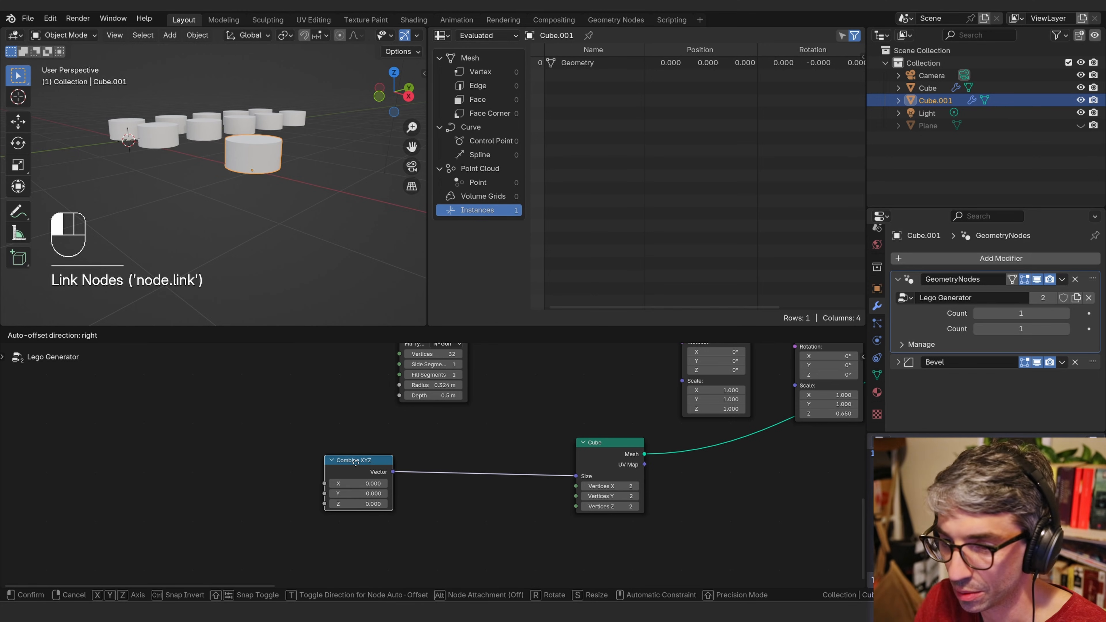
{"action": "left_click", "coordinate": [431, 484]}
{"action": "left_click", "coordinate": [432, 478]}
{"action": "type", "text": "1"}
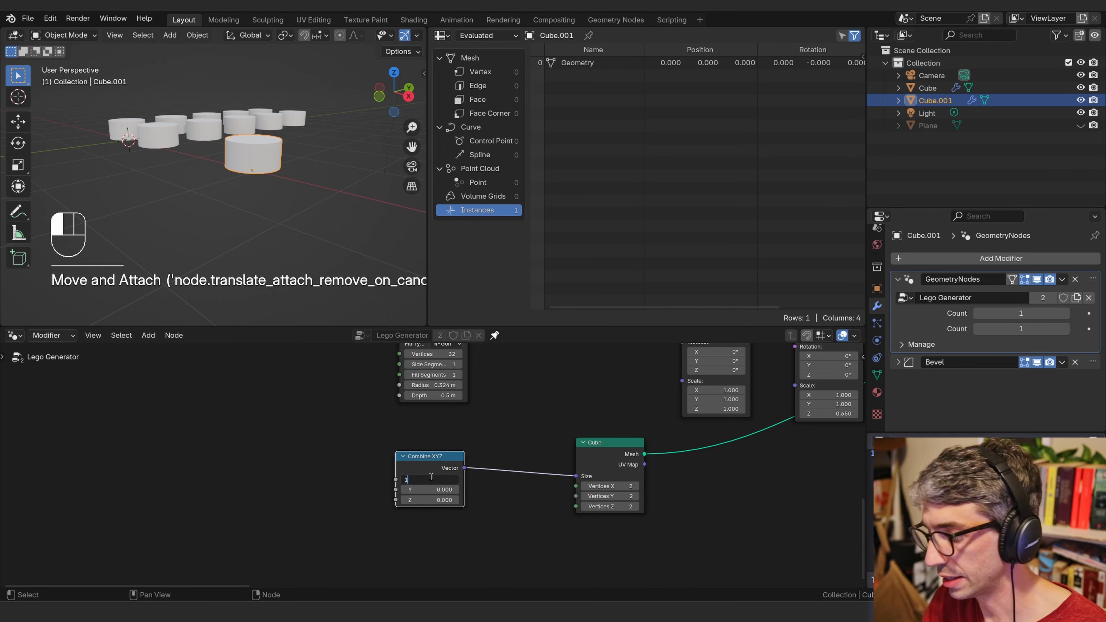
{"action": "key", "text": "Tab"}
{"action": "type", "text": "1"}
{"action": "key", "text": "Return"}
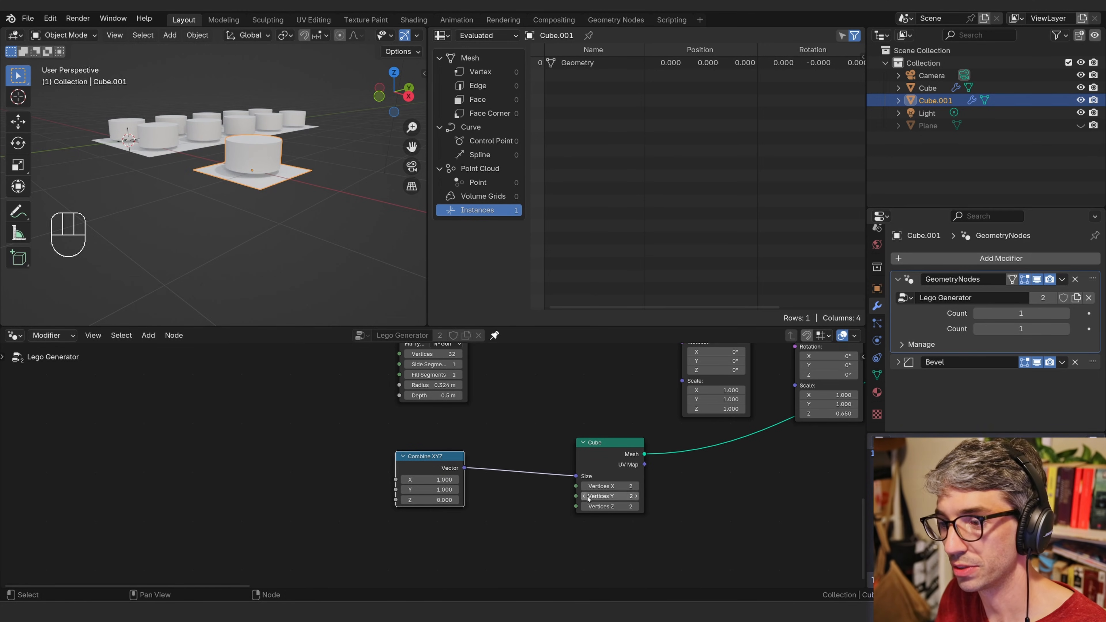
- Detach and reconnect the Combine XYZ vector to the Cube's Size, and move the Combine XYZ node closer to the Cube
{"action": "left_click_drag", "start_coordinate": [571, 479], "coordinate": [603, 484]}
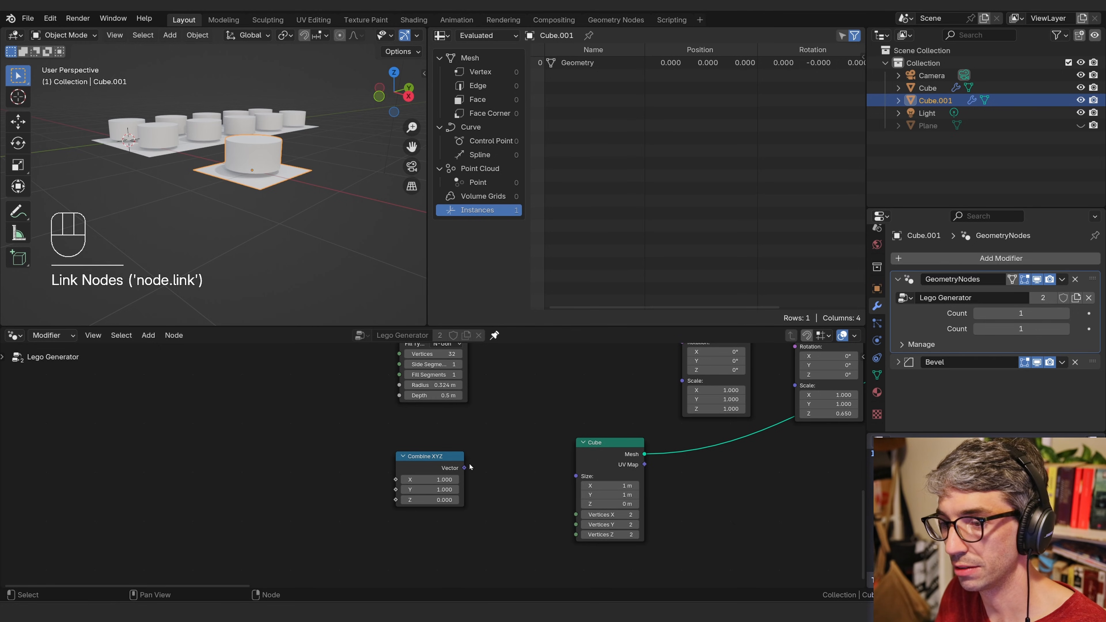
{"action": "left_click_drag", "start_coordinate": [464, 469], "coordinate": [577, 476]}
{"action": "middle_click_drag", "start_coordinate": [521, 527], "coordinate": [617, 525]}
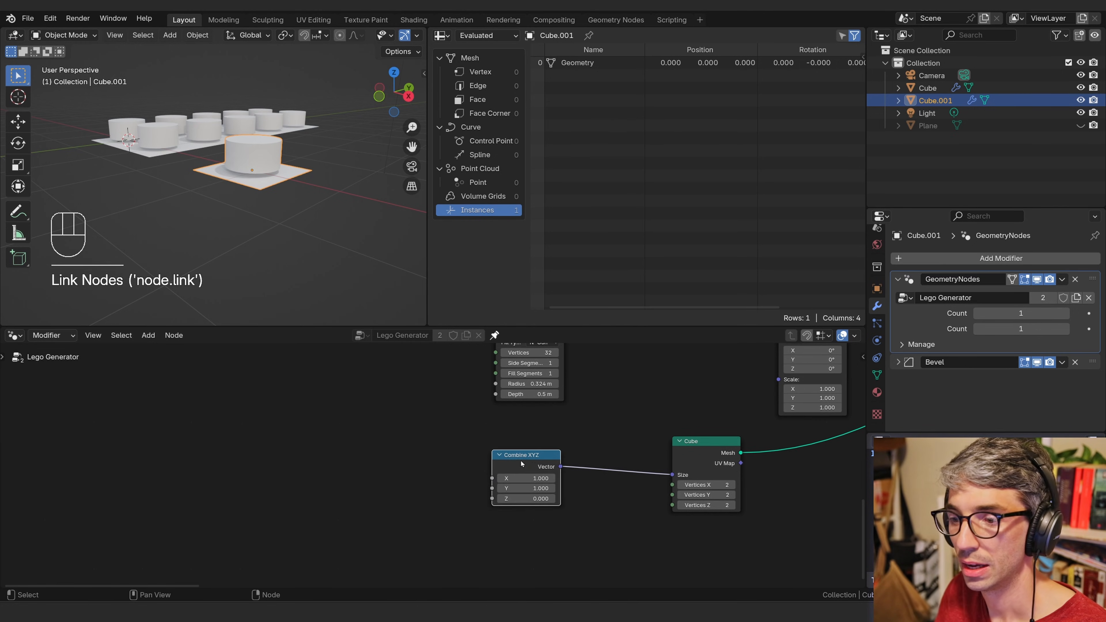
{"action": "left_click_drag", "start_coordinate": [521, 463], "coordinate": [580, 450]}
{"action": "middle_click_drag", "start_coordinate": [509, 528], "coordinate": [513, 529]}
{"action": "left_click", "coordinate": [552, 488]}
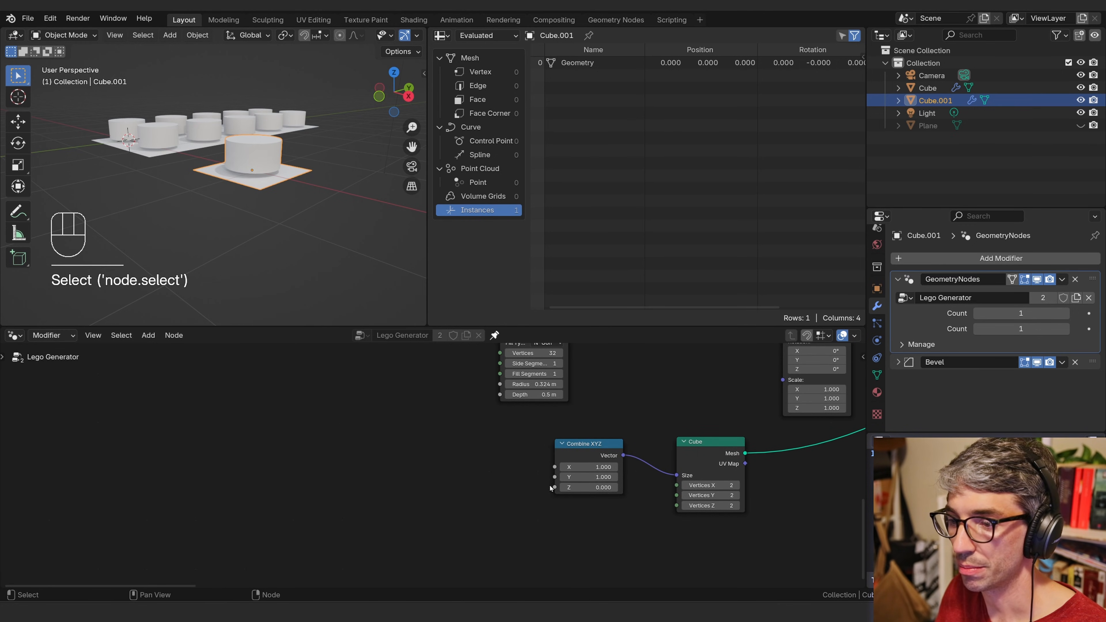
- Feed the Z input of the Cube's Combine XYZ node from a new Value node
{"action": "left_click_drag", "start_coordinate": [554, 488], "coordinate": [396, 513]}
{"action": "type", "text": "val"}
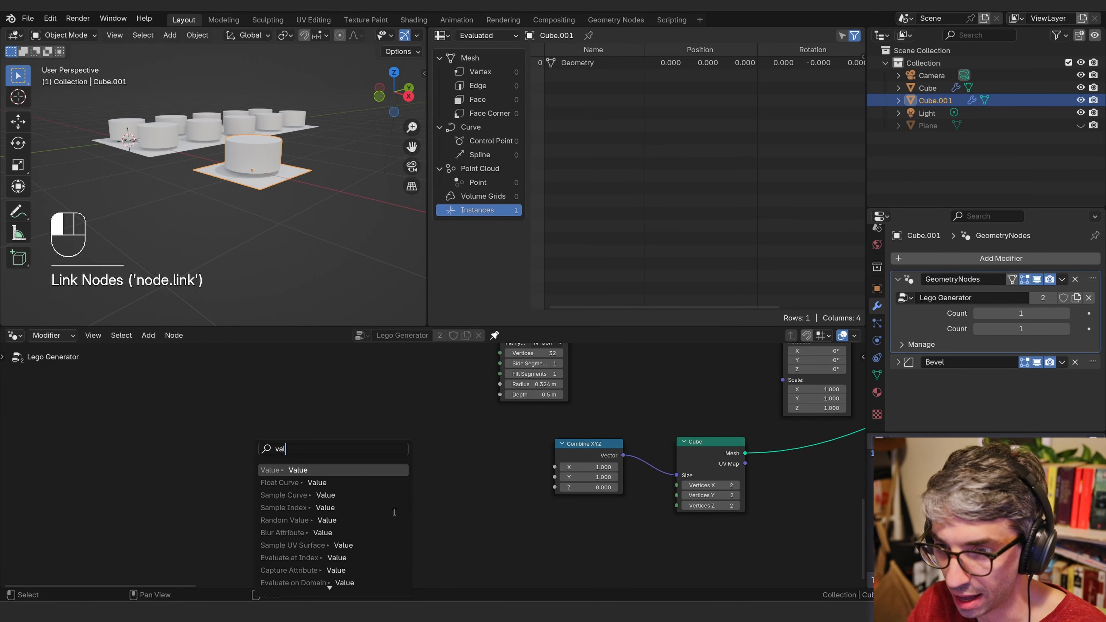
{"action": "key", "text": "Return"}
{"action": "left_click", "coordinate": [431, 494]}
- Move the Group Input node ahead of the Cylinder and link its empty socket to the Combine XYZ's Z, exposing Z on the modifier
{"action": "scroll", "coordinate": [431, 469], "scroll_direction": "down", "scroll_amount": 10}
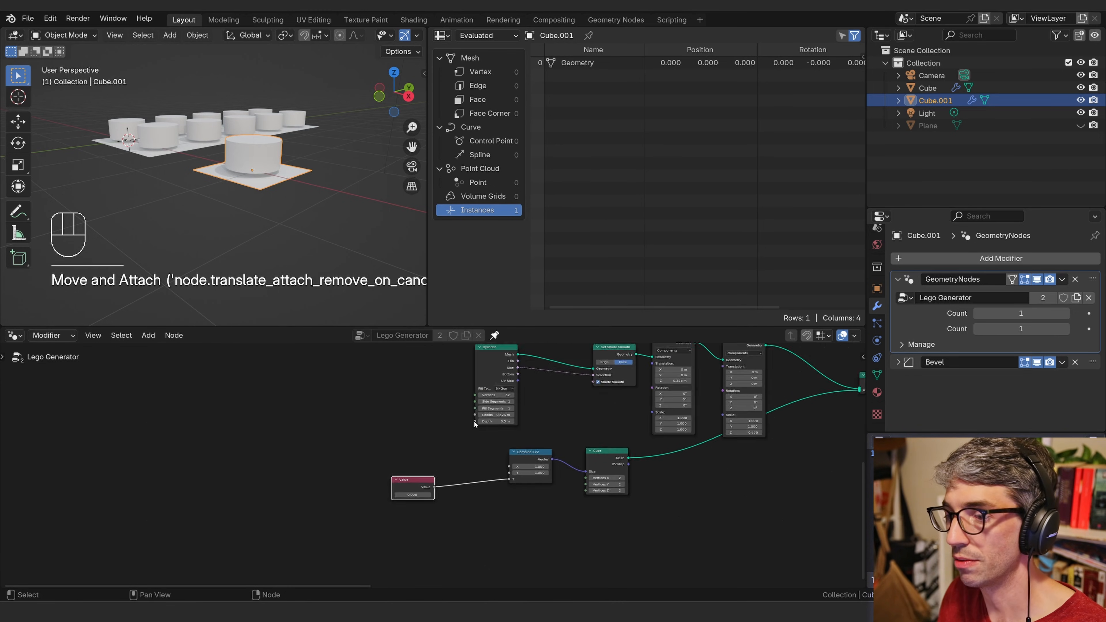
{"action": "middle_click_drag", "start_coordinate": [418, 432], "coordinate": [197, 564]}
{"action": "left_click_drag", "start_coordinate": [559, 408], "coordinate": [69, 557]}
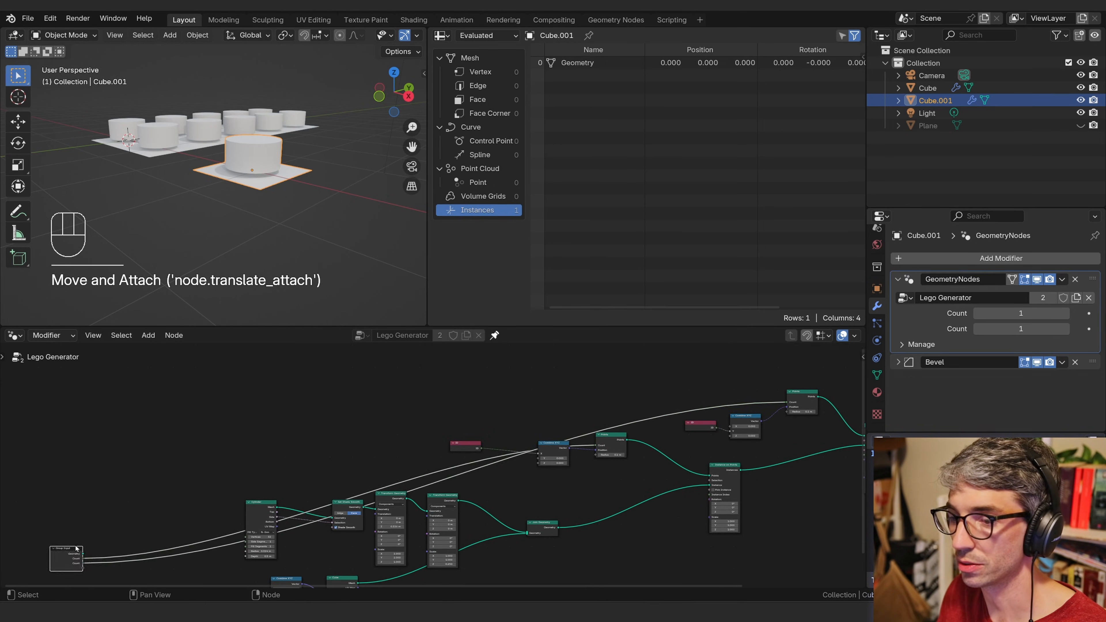
{"action": "middle_click_drag", "start_coordinate": [77, 571], "coordinate": [257, 394]}
{"action": "scroll", "coordinate": [262, 414], "scroll_direction": "up", "scroll_amount": 7}
{"action": "middle_click_drag", "start_coordinate": [170, 346], "coordinate": [260, 423]}
{"action": "left_click_drag", "start_coordinate": [235, 425], "coordinate": [561, 473]}
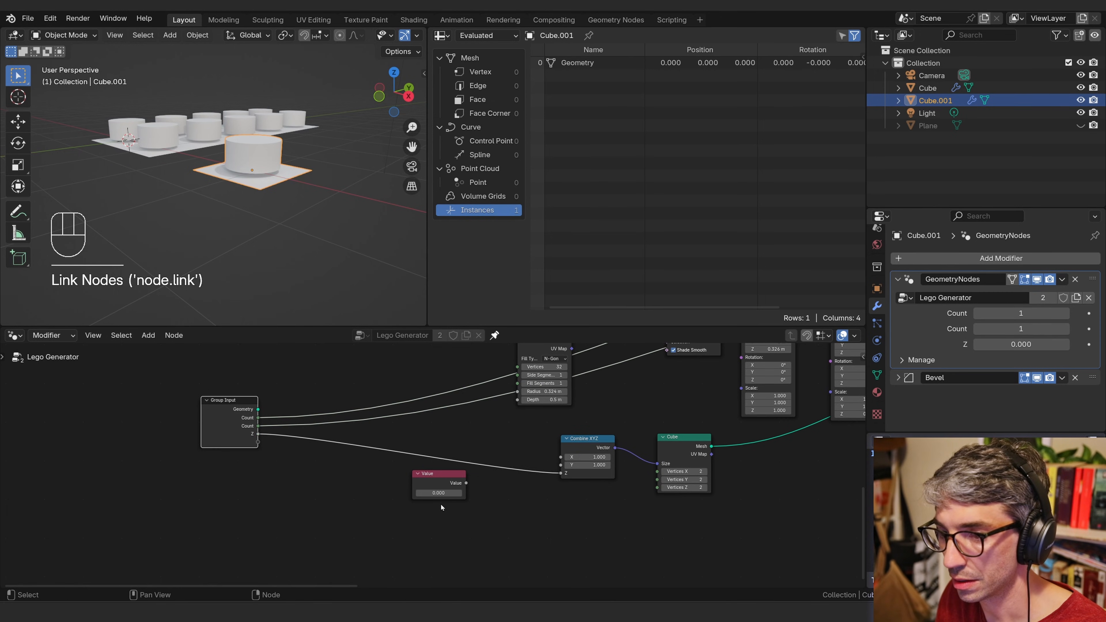
- Delete the disconnected Value node and raise the modifier's Z value to 0.288
{"action": "left_click", "coordinate": [440, 497]}
{"action": "key", "text": "x"}
{"action": "left_click_drag", "start_coordinate": [218, 431], "coordinate": [225, 431]}
{"action": "left_click_drag", "start_coordinate": [1046, 343], "coordinate": [1045, 348]}
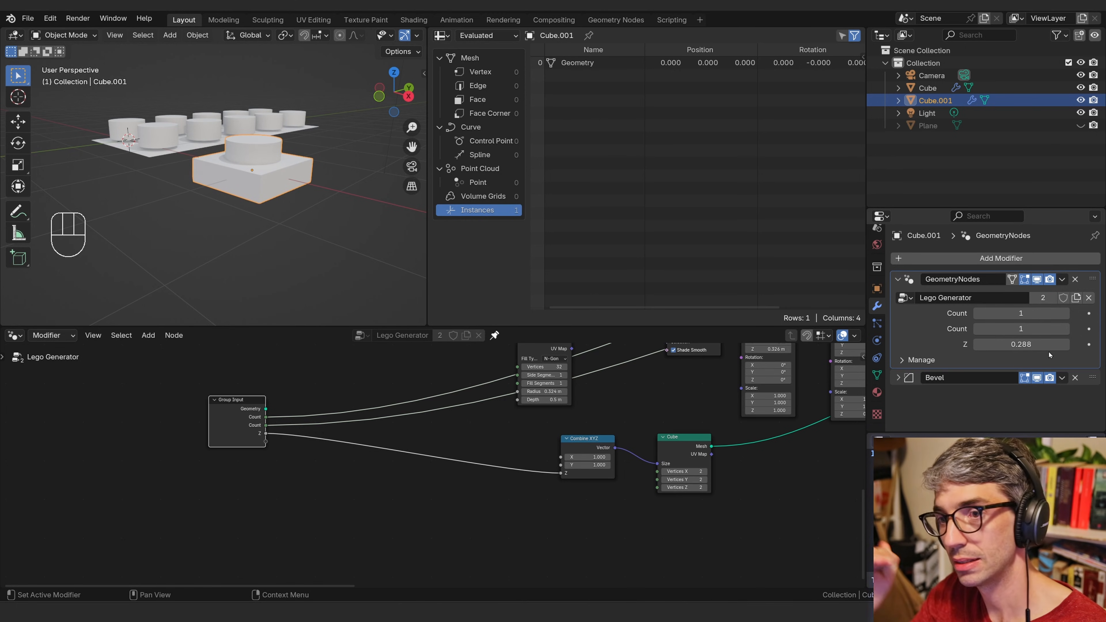
- Move the Combine XYZ node away from the Cube node and set the modifier's Z value to 0.5
{"action": "middle_click_drag", "start_coordinate": [677, 546], "coordinate": [523, 518]}
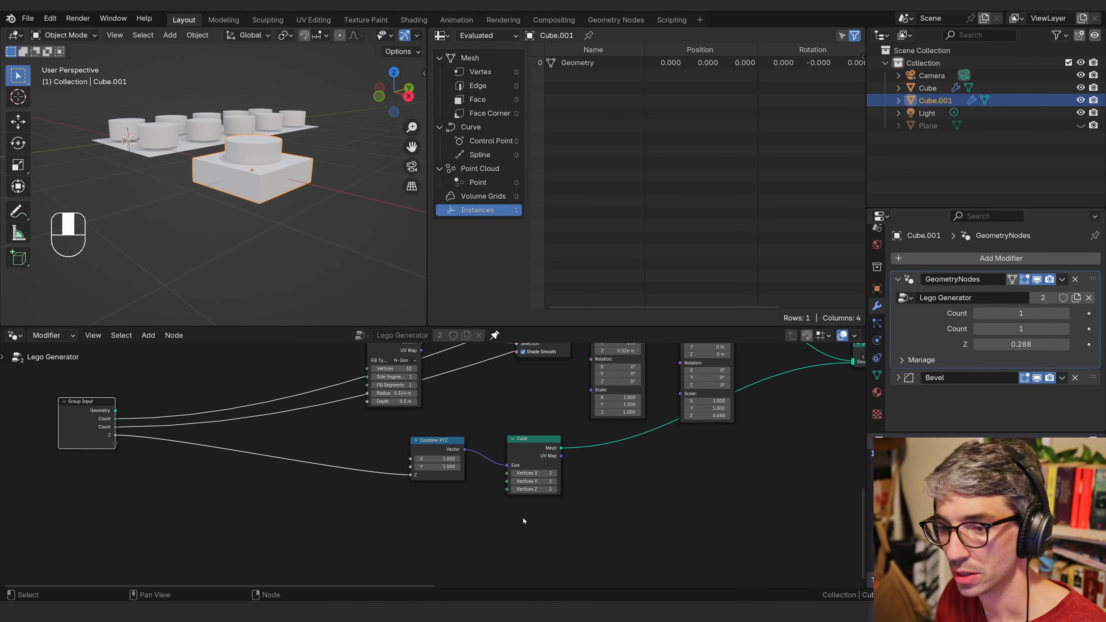
{"action": "left_click_drag", "start_coordinate": [442, 442], "coordinate": [364, 443]}
{"action": "middle_click_drag", "start_coordinate": [286, 506], "coordinate": [366, 498]}
{"action": "left_click", "coordinate": [1032, 345]}
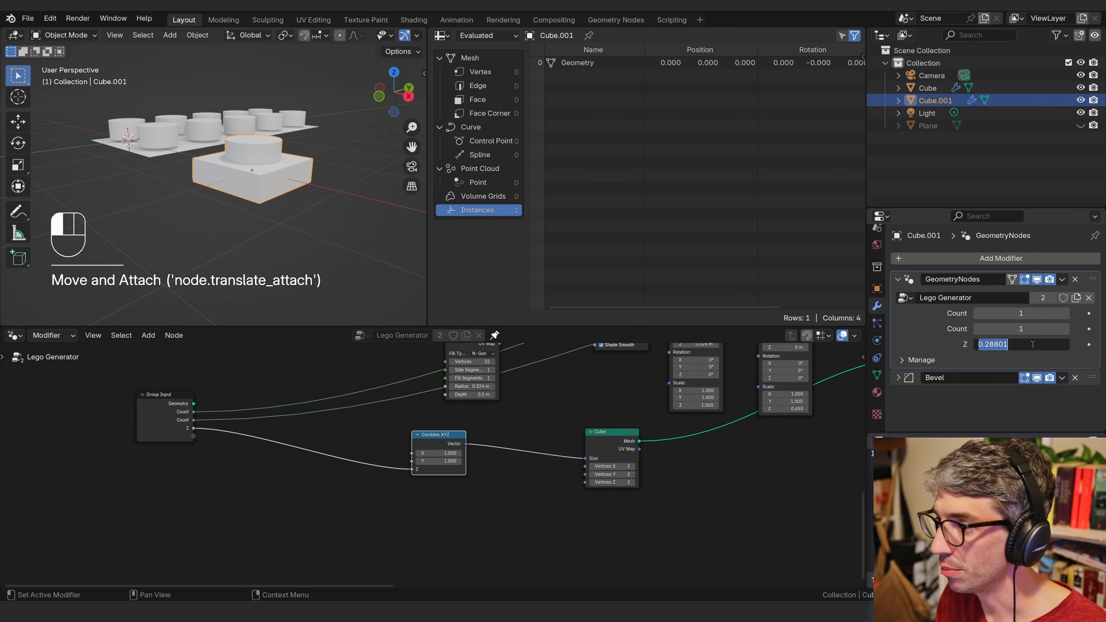
{"action": "type", "text": "0.5"}
{"action": "key", "text": "Return"}
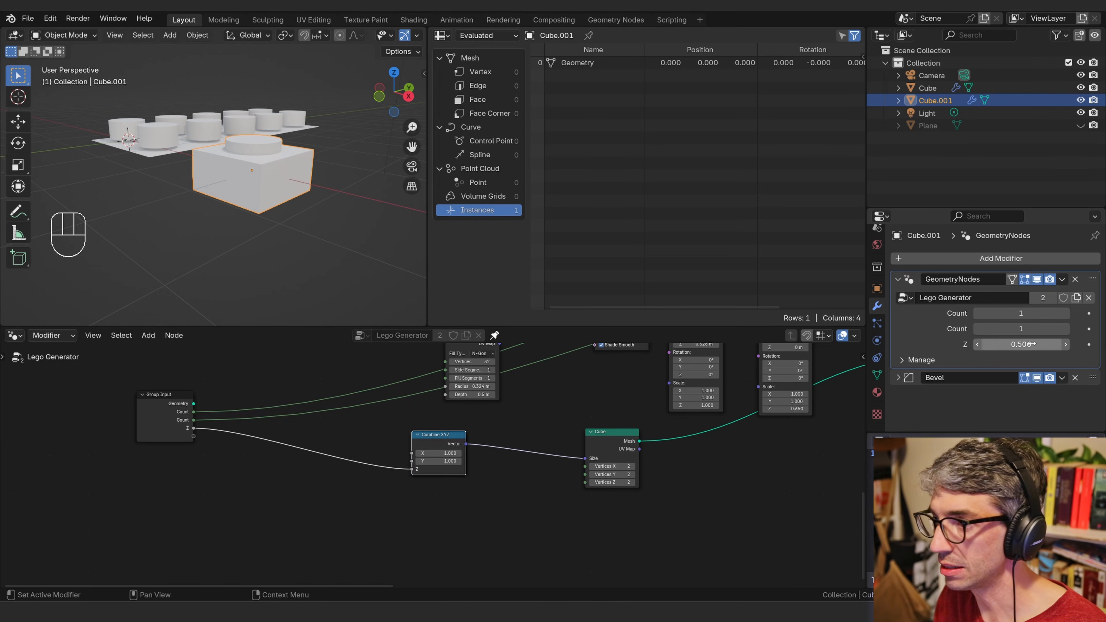
- Inspect the brick's stud and underside, and move the Cube node close to its Combine XYZ node
{"action": "middle_click_drag", "start_coordinate": [223, 244], "coordinate": [207, 223]}
{"action": "scroll", "coordinate": [208, 222], "scroll_direction": "up", "scroll_amount": 1}
{"action": "middle_click_drag", "start_coordinate": [278, 158], "coordinate": [247, 240], "text": "shift"}
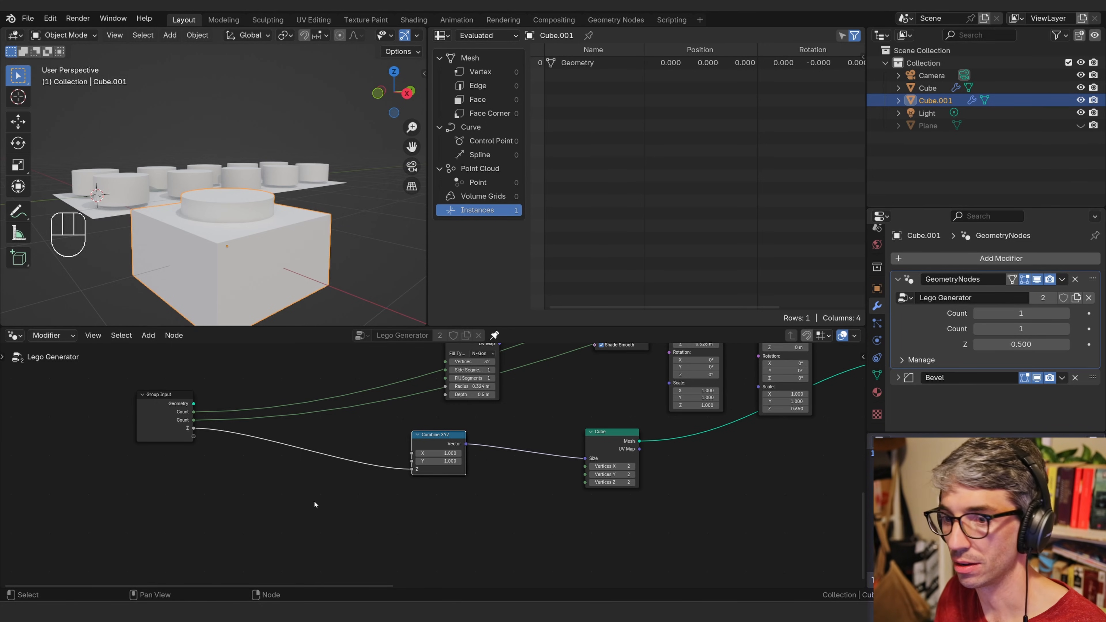
{"action": "middle_click_drag", "start_coordinate": [316, 504], "coordinate": [324, 488]}
{"action": "middle_click_drag", "start_coordinate": [254, 299], "coordinate": [248, 280]}
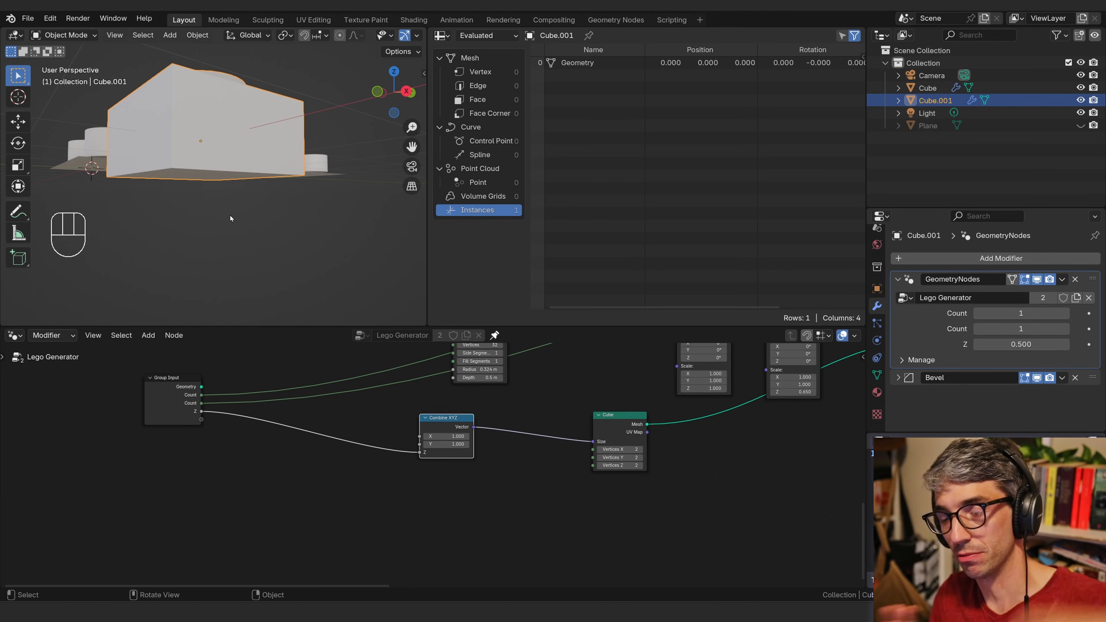
{"action": "middle_click_drag", "start_coordinate": [616, 427], "coordinate": [495, 436]}
{"action": "left_click_drag", "start_coordinate": [495, 436], "coordinate": [410, 438]}
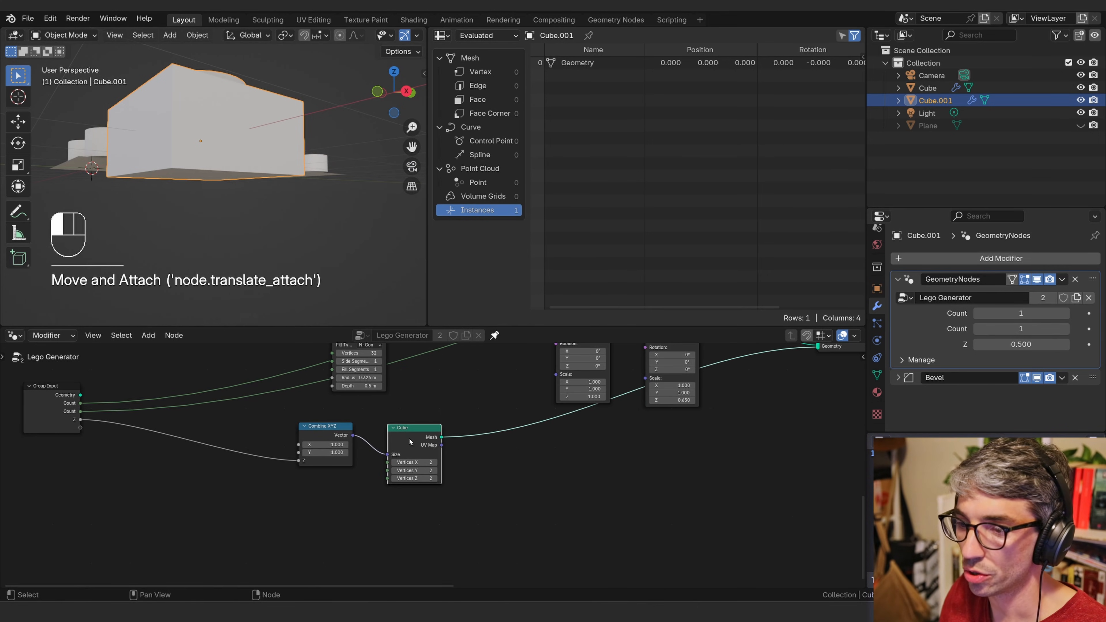
- Insert a Transform Geometry node on the link after the Cube node
{"action": "key", "text": "shift+a"}
{"action": "type", "text": "gt"}
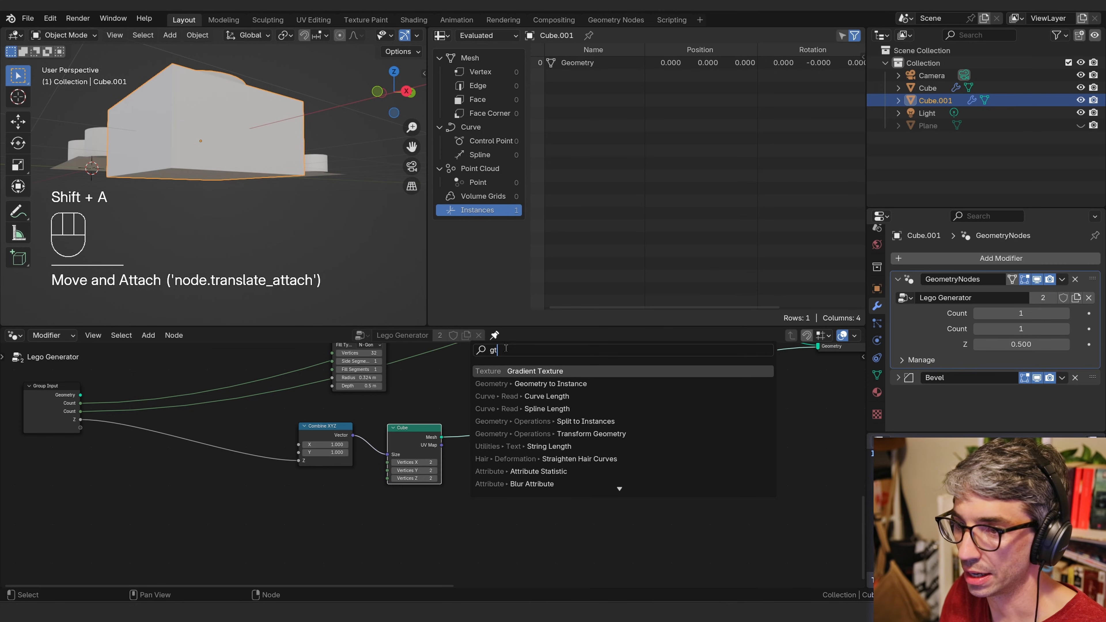
{"action": "key", "text": "ctrl+a"}
{"action": "type", "text": "tra"}
{"action": "key", "text": "Return"}
{"action": "left_click", "coordinate": [459, 420]}
{"action": "middle_click_drag", "start_coordinate": [295, 505], "coordinate": [390, 510]}
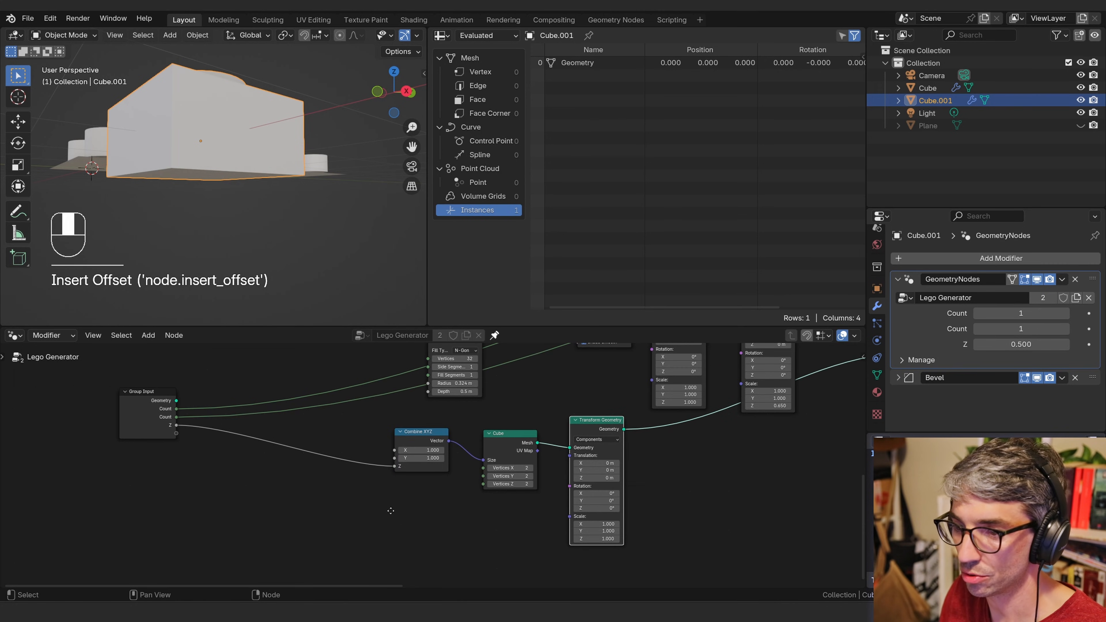
- Feed the new Transform Geometry's Translation from another Combine XYZ node, aligned beneath the one driving the Cube's Size
{"action": "left_click_drag", "start_coordinate": [570, 458], "coordinate": [379, 527]}
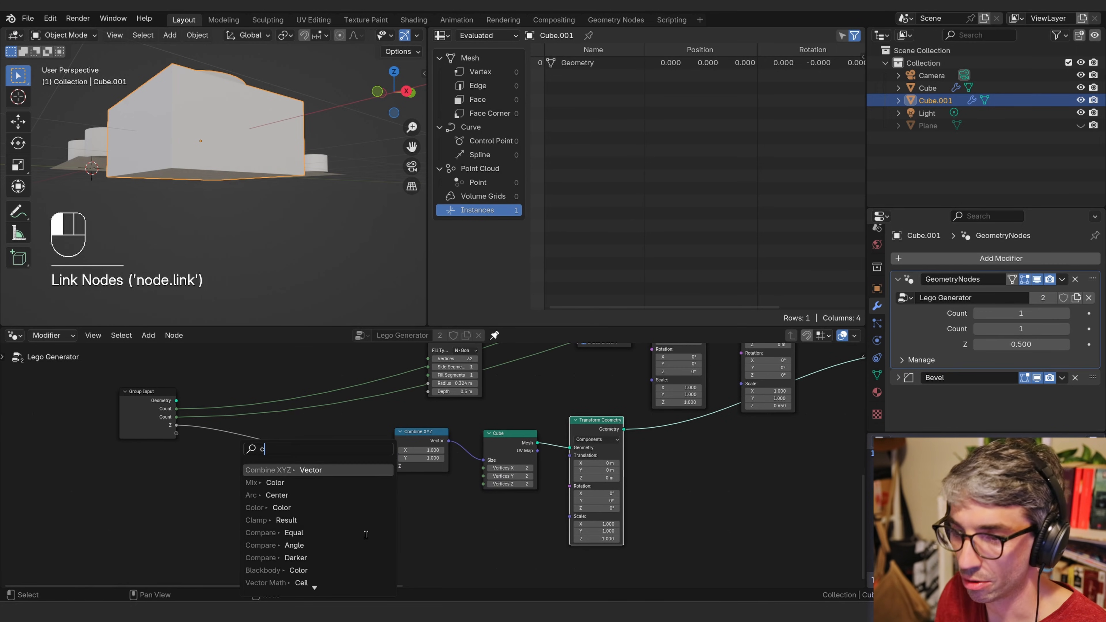
{"action": "type", "text": "combi"}
{"action": "key", "text": "Return"}
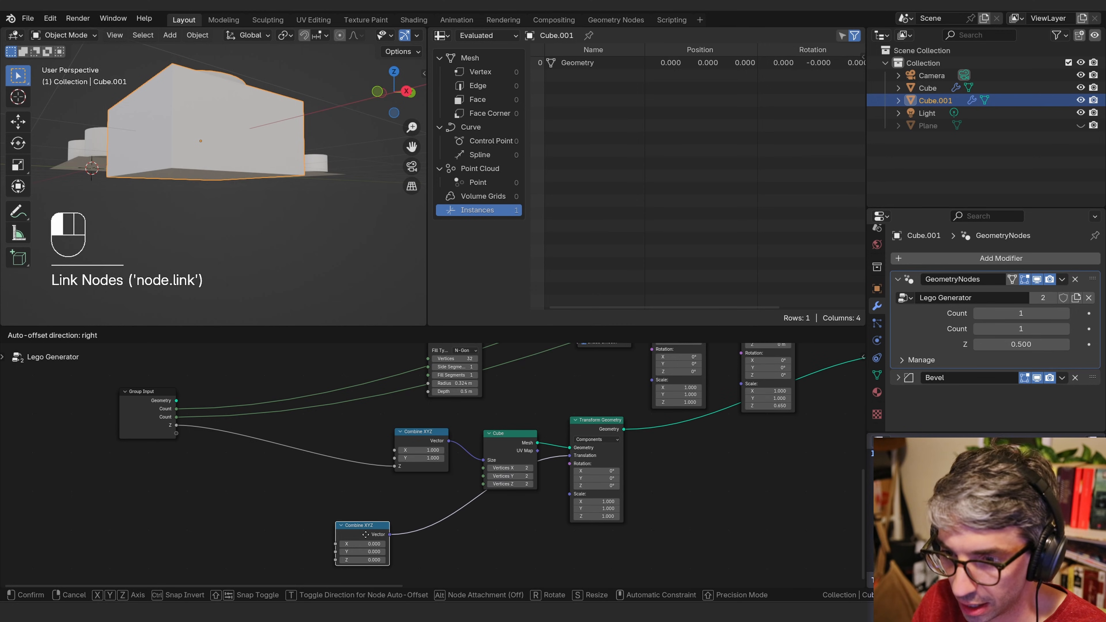
{"action": "left_click", "coordinate": [408, 513]}
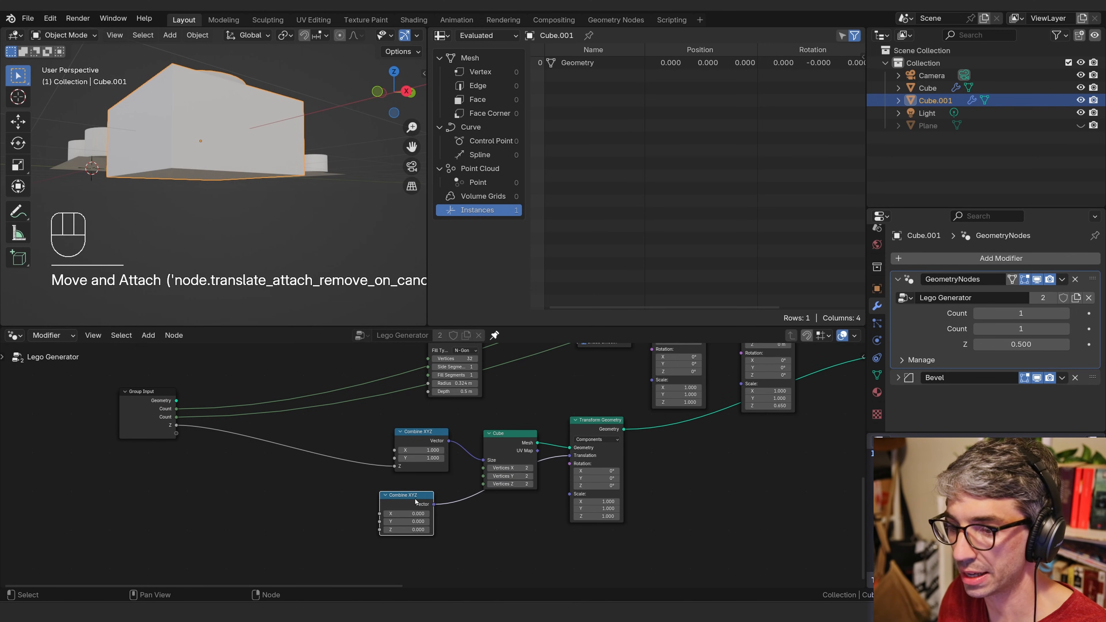
{"action": "left_click_drag", "start_coordinate": [416, 502], "coordinate": [431, 504]}
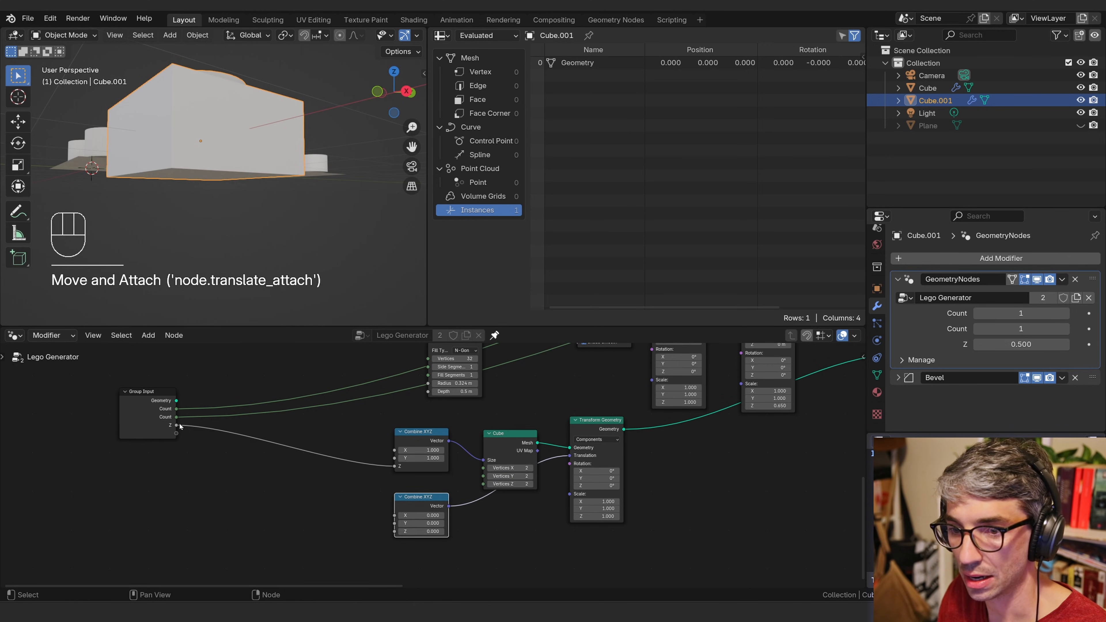
- Divide the Group Input's Z by 2 with a Divide node and link the result to the translation Combine XYZ's Z
{"action": "left_click_drag", "start_coordinate": [178, 424], "coordinate": [269, 511]}
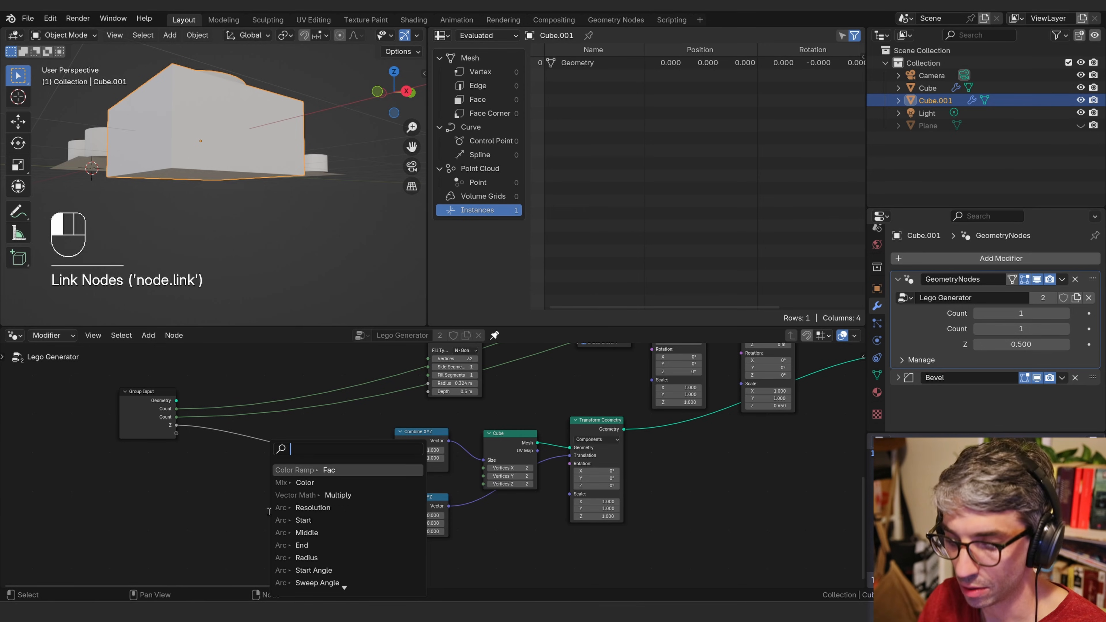
{"action": "type", "text": "divide"}
{"action": "key", "text": "Return"}
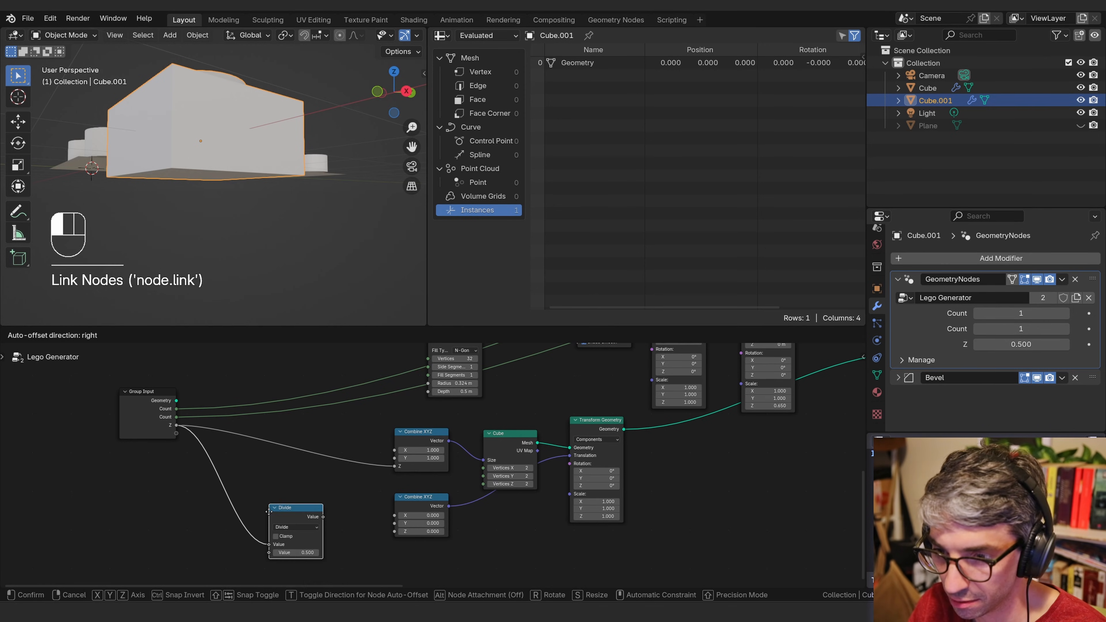
{"action": "left_click", "coordinate": [270, 514]}
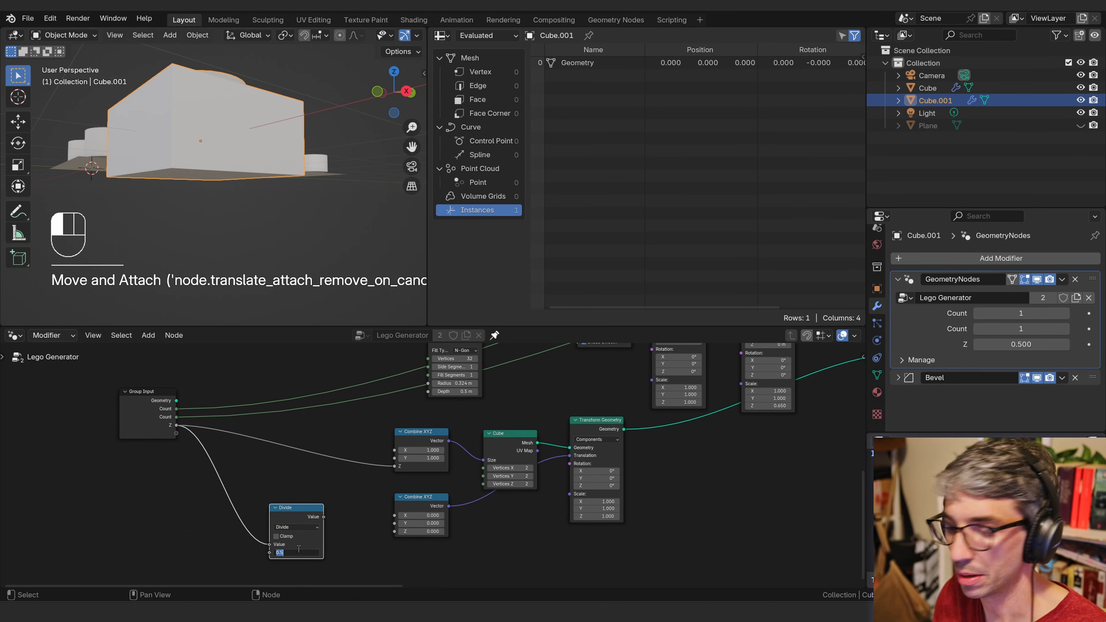
{"action": "left_click_drag", "start_coordinate": [324, 517], "coordinate": [394, 533]}
{"action": "scroll", "coordinate": [235, 115], "scroll_direction": "down", "scroll_amount": 5}
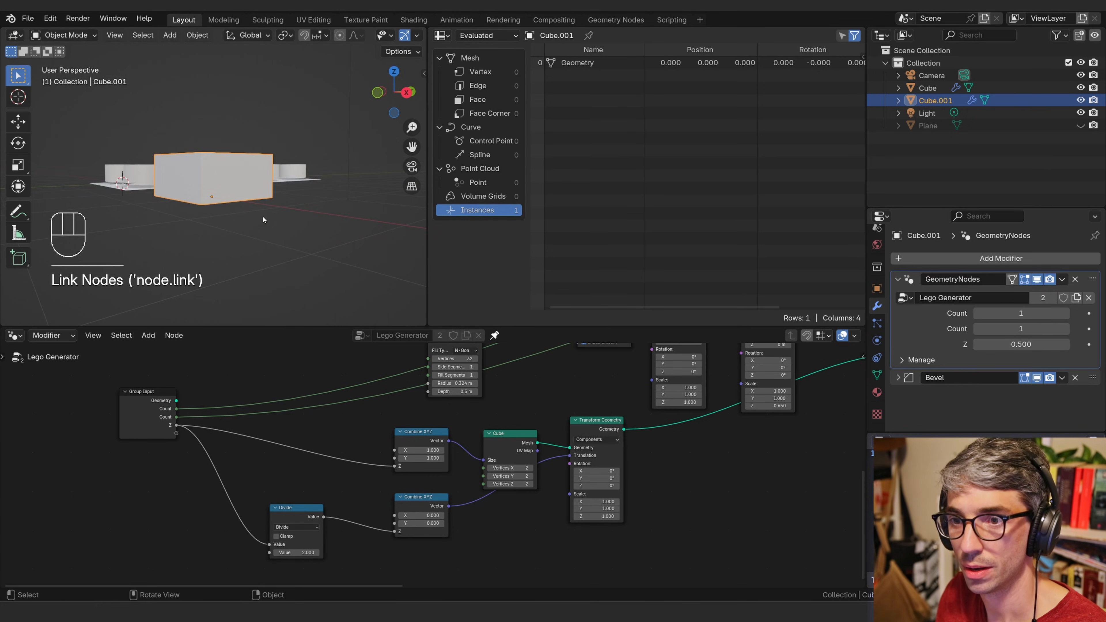
- Test the brick height with a modifier Z value of 0.725, and set it back to 0.5
{"action": "mouse_move", "coordinate": [1005, 342]}
{"action": "left_mouse_down", "text": "shift"}
{"action": "mouse_move", "coordinate": [1054, 342]}
{"action": "mouse_move", "coordinate": [1001, 342]}
{"action": "left_mouse_up", "text": "shift"}
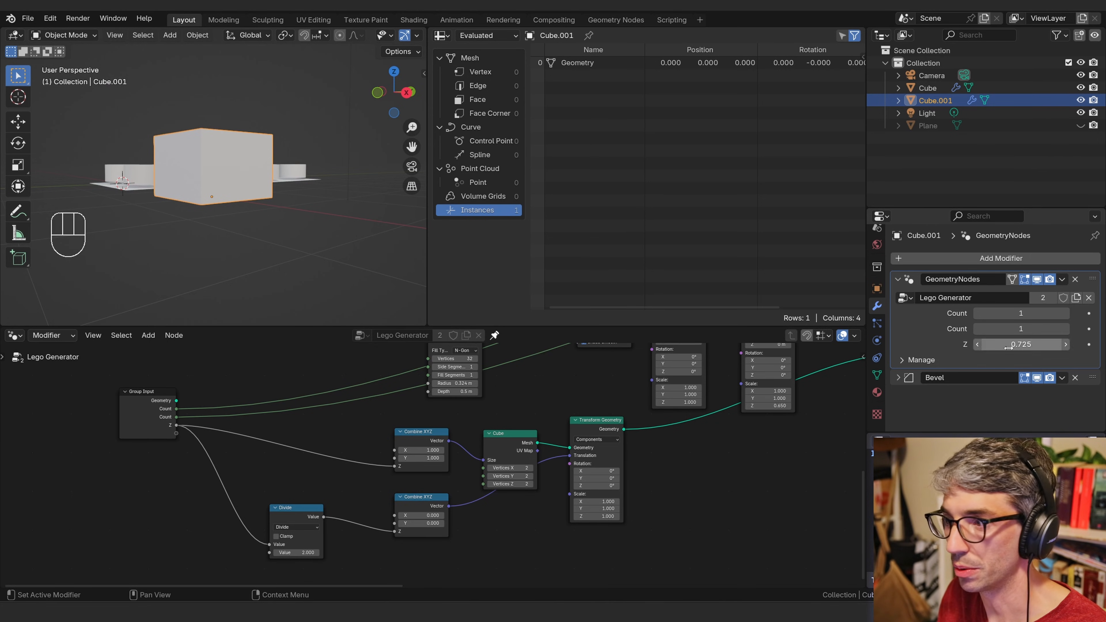
{"action": "left_click", "coordinate": [1010, 344]}
{"action": "key", "text": "Return"}
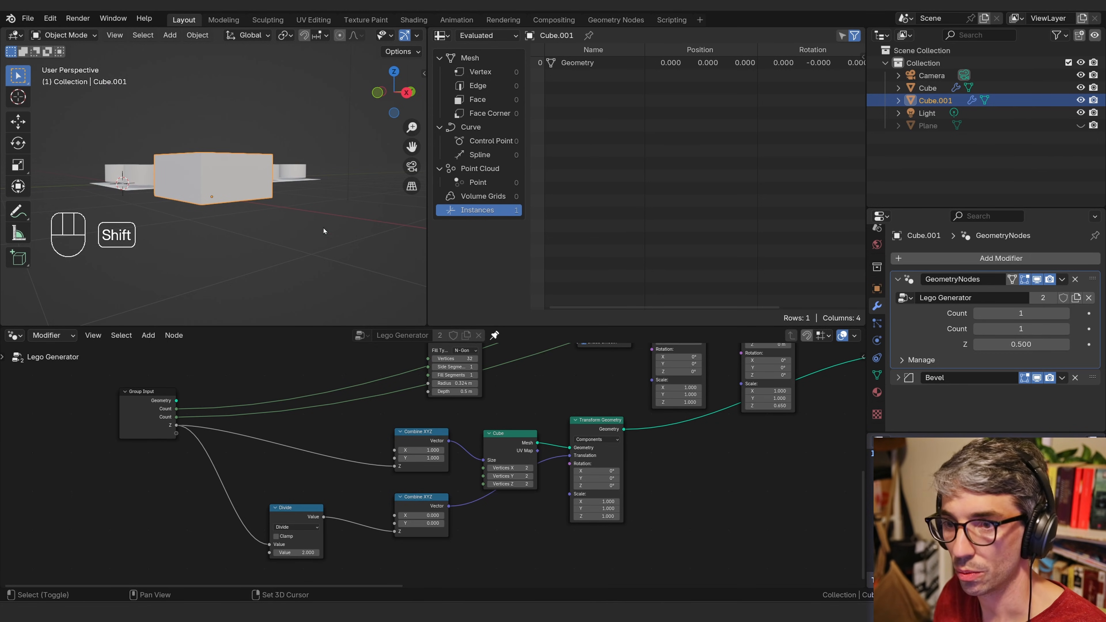
{"action": "middle_click_drag", "start_coordinate": [324, 227], "coordinate": [236, 246], "text": "shift"}
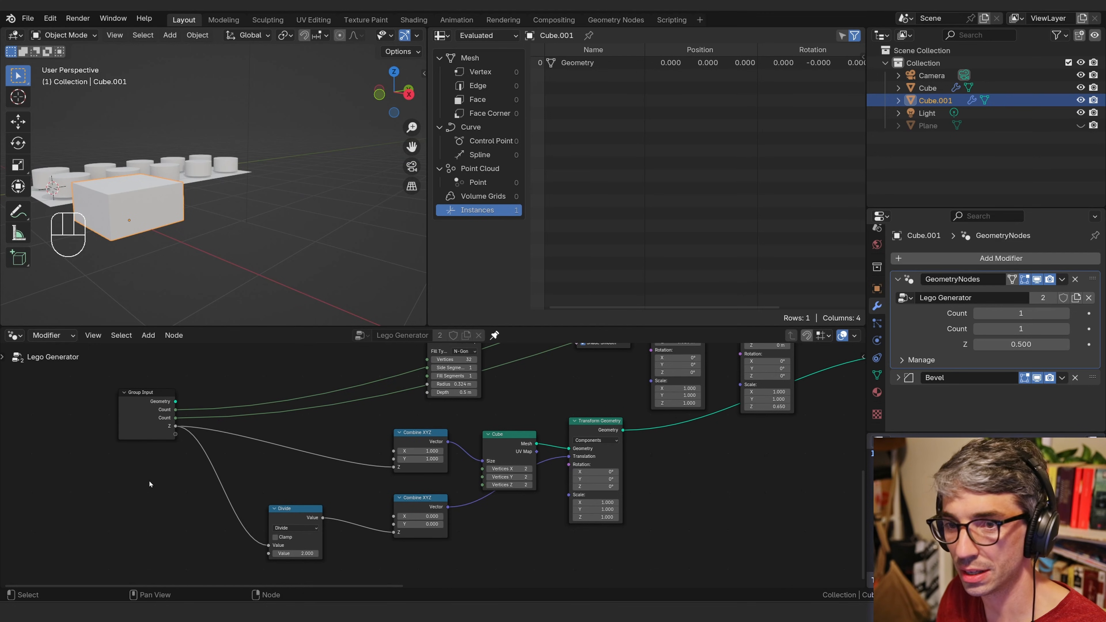
{"action": "middle_click_drag", "start_coordinate": [224, 444], "coordinate": [197, 432]}
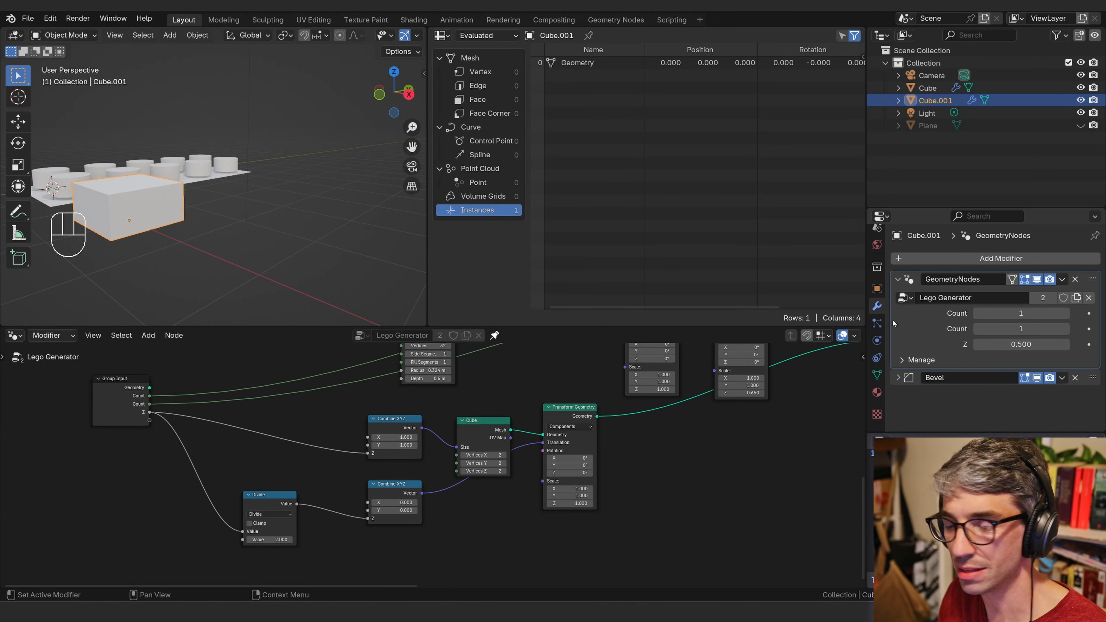
- Move the Cylinder, Set Shade Smooth and first stud Transform Geometry nodes away from the second Transform Geometry to make room
{"action": "middle_click_drag", "start_coordinate": [481, 403], "coordinate": [378, 489]}
{"action": "left_click_drag", "start_coordinate": [323, 385], "coordinate": [217, 366]}
{"action": "middle_click_drag", "start_coordinate": [453, 487], "coordinate": [465, 489]}
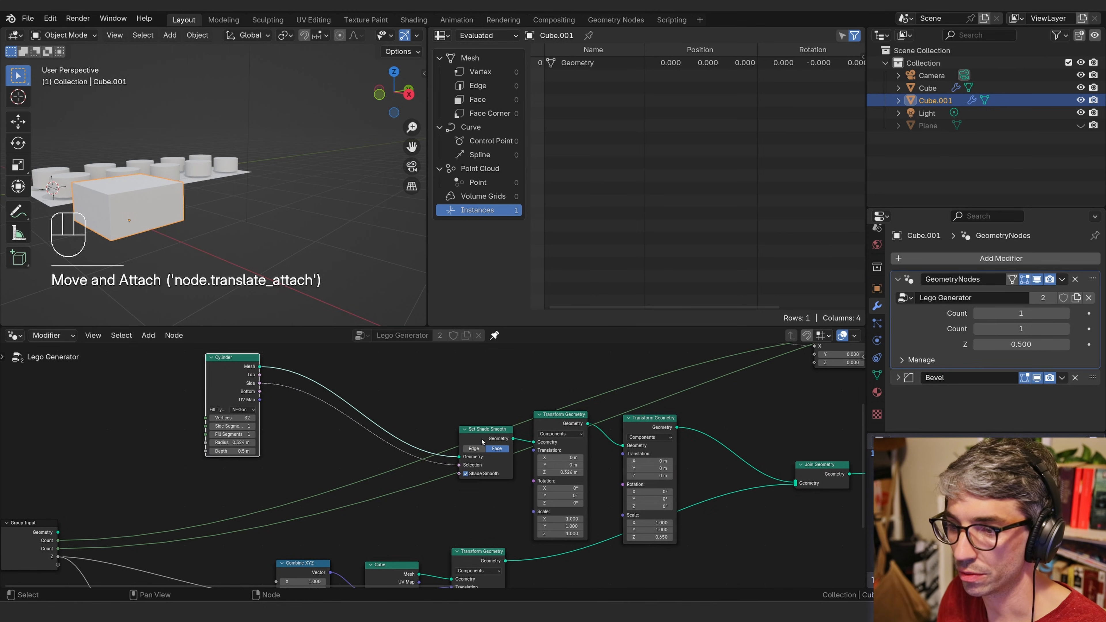
{"action": "left_click_drag", "start_coordinate": [483, 441], "coordinate": [322, 408]}
{"action": "left_click_drag", "start_coordinate": [549, 417], "coordinate": [450, 385]}
- Set the first stud Transform Geometry's Translation Z to 0 and the second one's Scale Z to 1
{"action": "middle_click_drag", "start_coordinate": [536, 477], "coordinate": [521, 453]}
{"action": "middle_click_drag", "start_coordinate": [459, 423], "coordinate": [465, 425]}
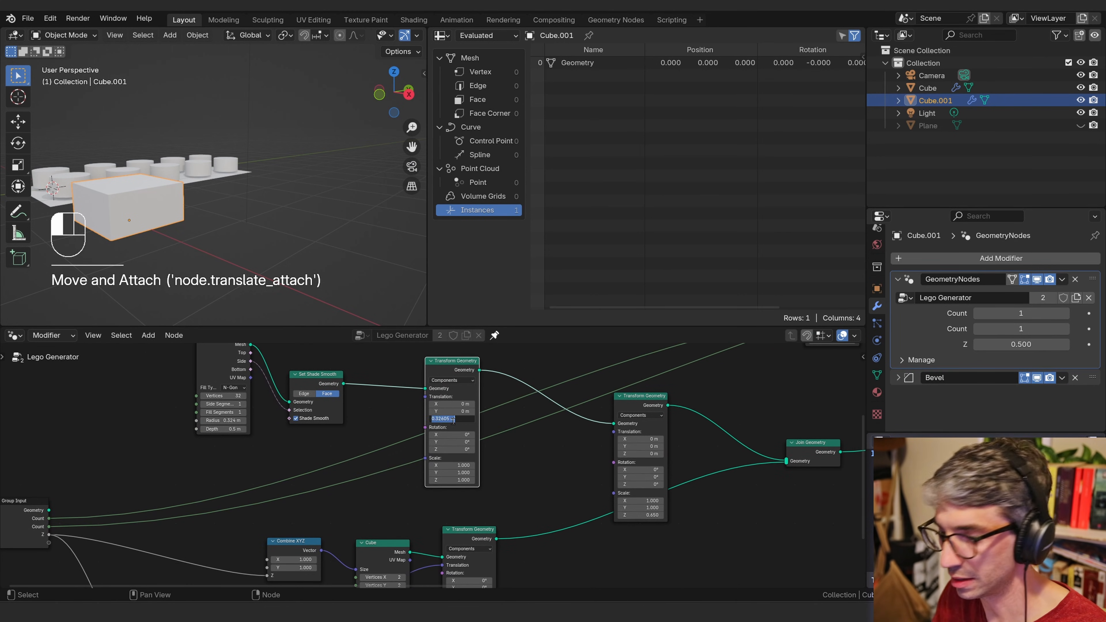
{"action": "type", "text": "0"}
{"action": "key", "text": "Return"}
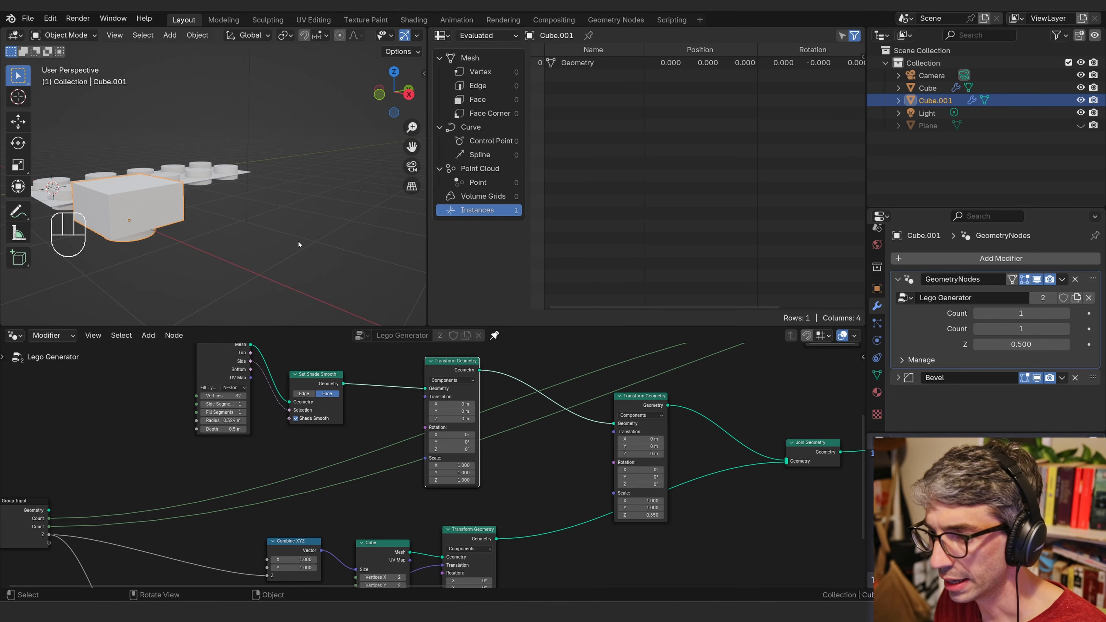
{"action": "middle_click_drag", "start_coordinate": [298, 241], "coordinate": [350, 203], "text": "shift"}
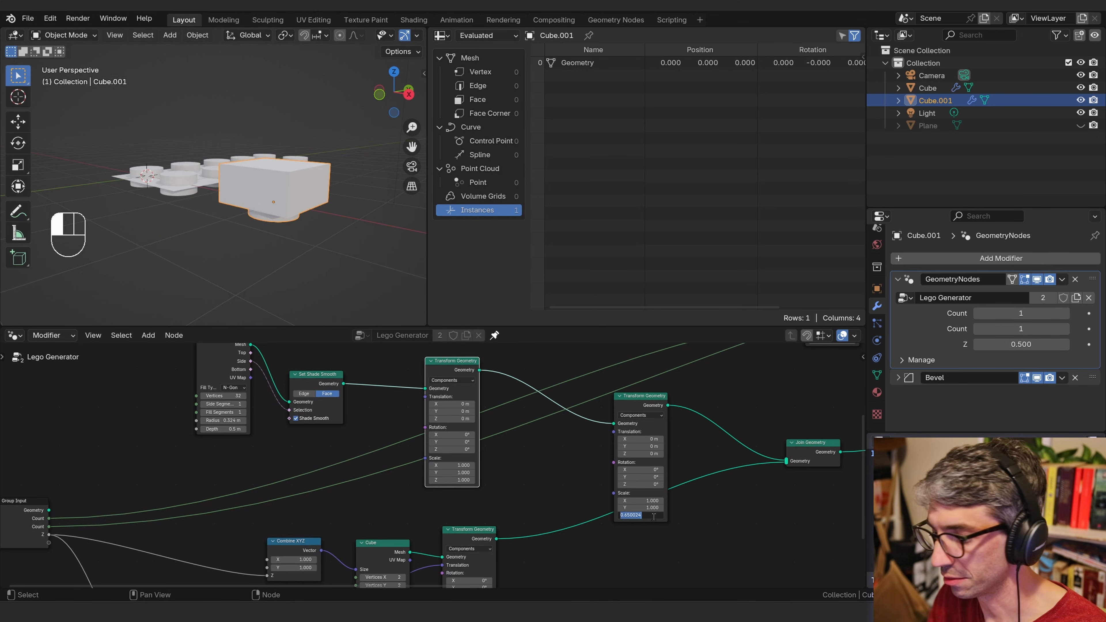
{"action": "type", "text": "1"}
{"action": "key", "text": "Return"}
- Shift the Cylinder node slightly away from Set Shade Smooth and set its Depth to 0.15 m
{"action": "middle_click_drag", "start_coordinate": [197, 234], "coordinate": [262, 264], "text": "shift"}
{"action": "middle_click_drag", "start_coordinate": [177, 436], "coordinate": [245, 440]}
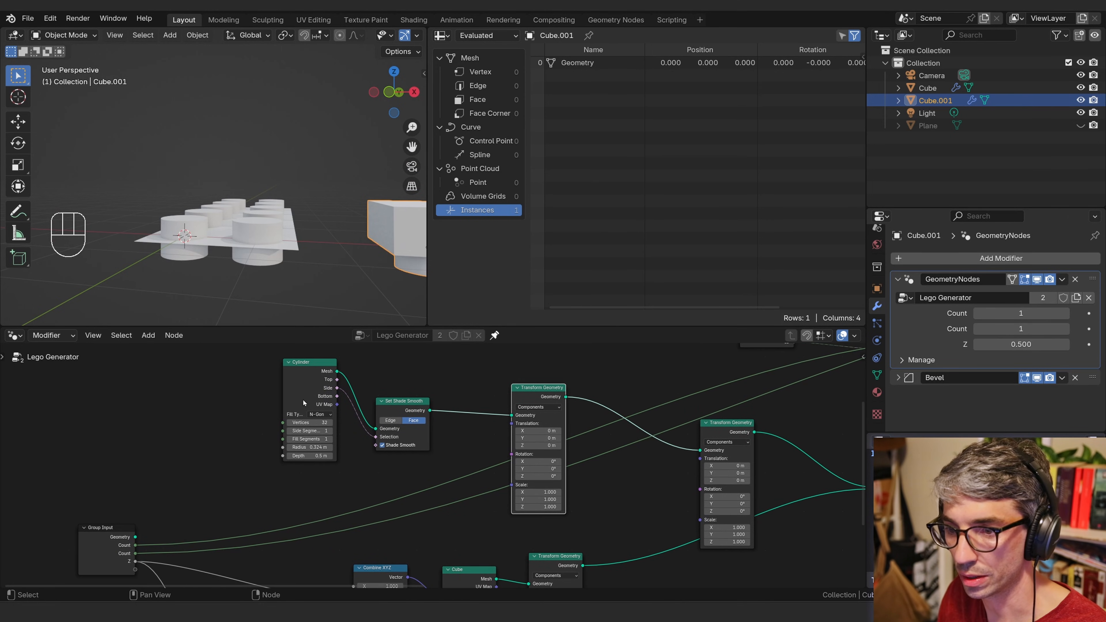
{"action": "left_click", "coordinate": [201, 454]}
{"action": "middle_click_drag", "start_coordinate": [294, 391], "coordinate": [296, 381]}
{"action": "left_click_drag", "start_coordinate": [295, 365], "coordinate": [282, 366]}
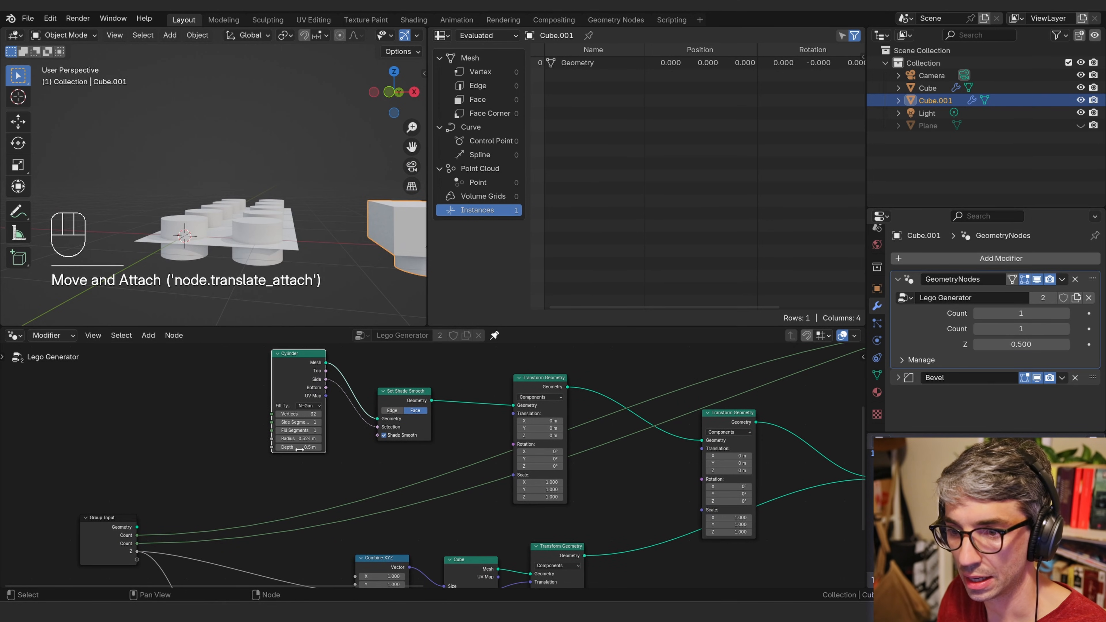
{"action": "left_click_drag", "start_coordinate": [305, 447], "coordinate": [285, 451], "text": "shift"}
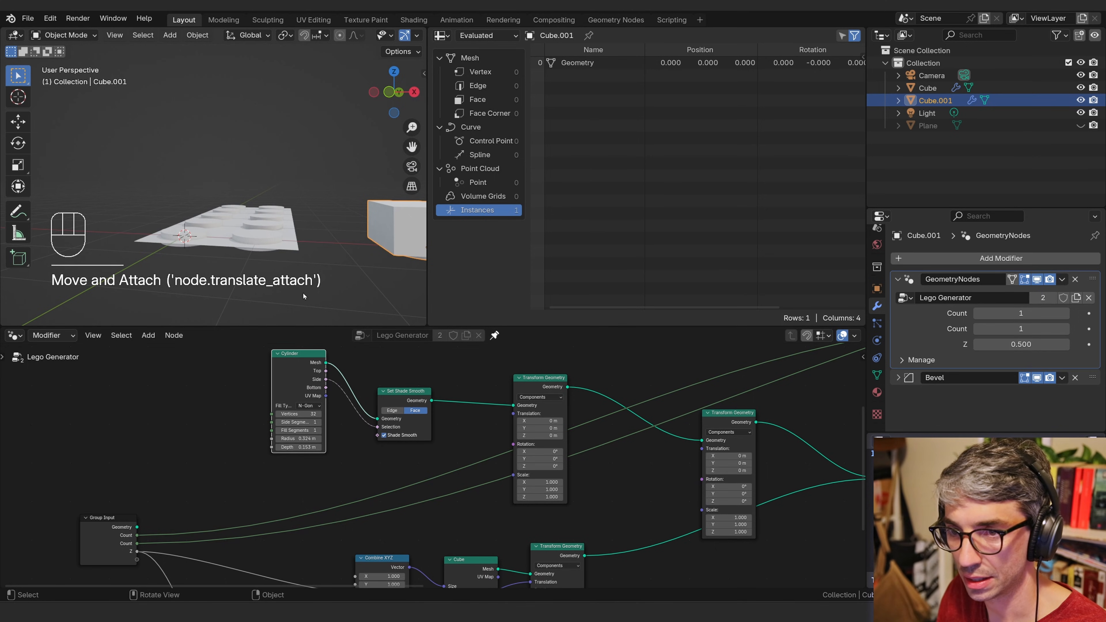
{"action": "left_click", "coordinate": [298, 447]}
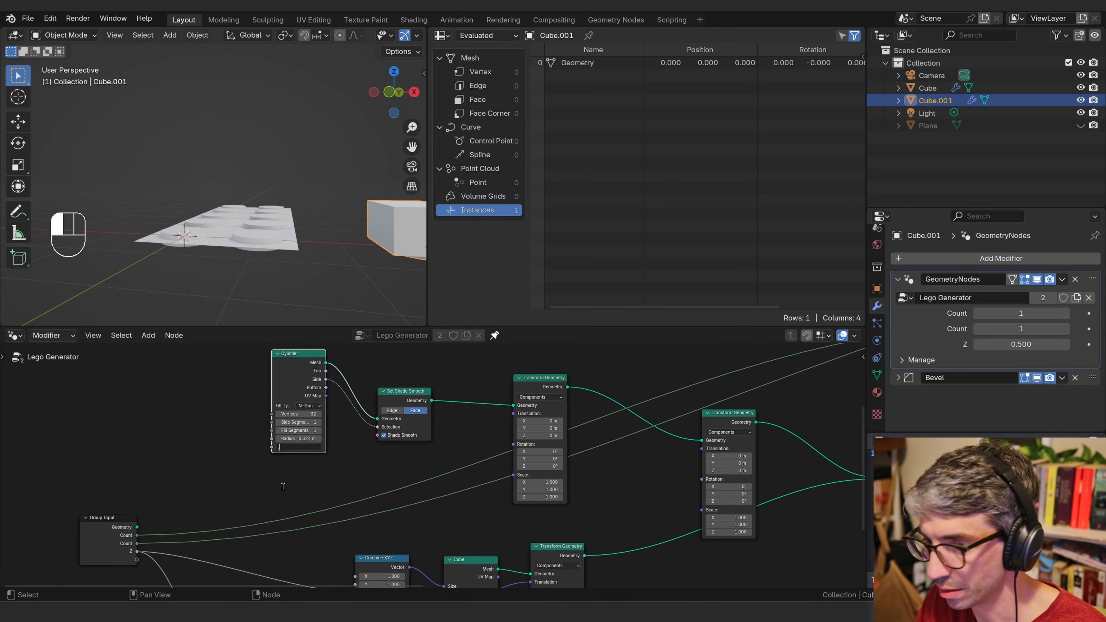
{"action": "type", "text": ".25"}
{"action": "key", "text": "Return"}
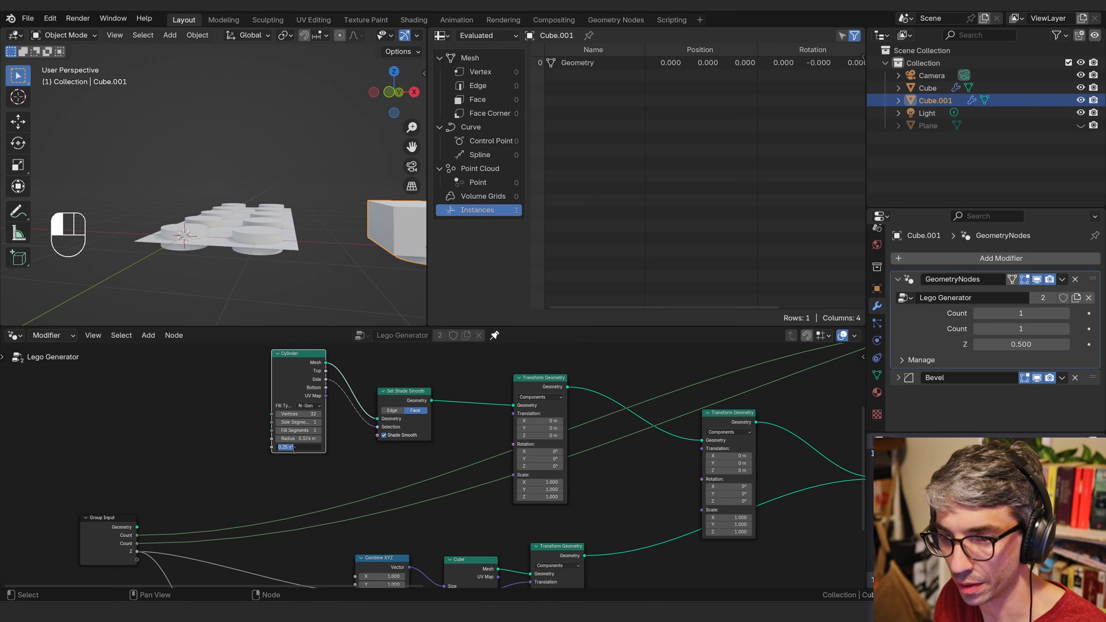
{"action": "key", "text": "Return"}
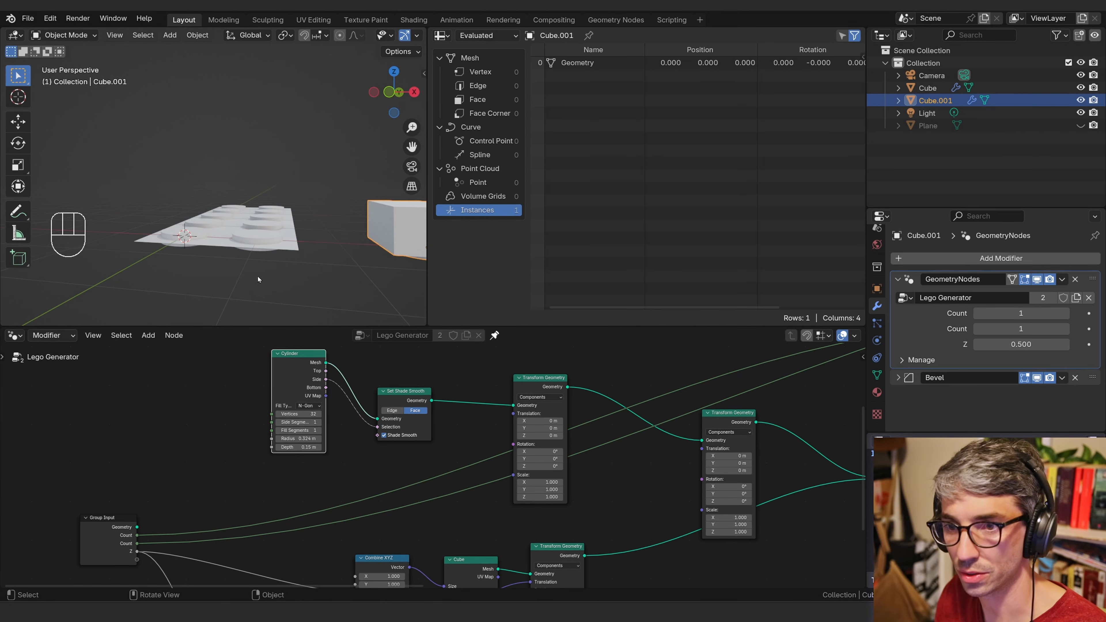
- Set the first stud Transform Geometry's Translation Z to half the cylinder depth by entering .15/2
{"action": "middle_click_drag", "start_coordinate": [257, 279], "coordinate": [279, 263], "text": "shift"}
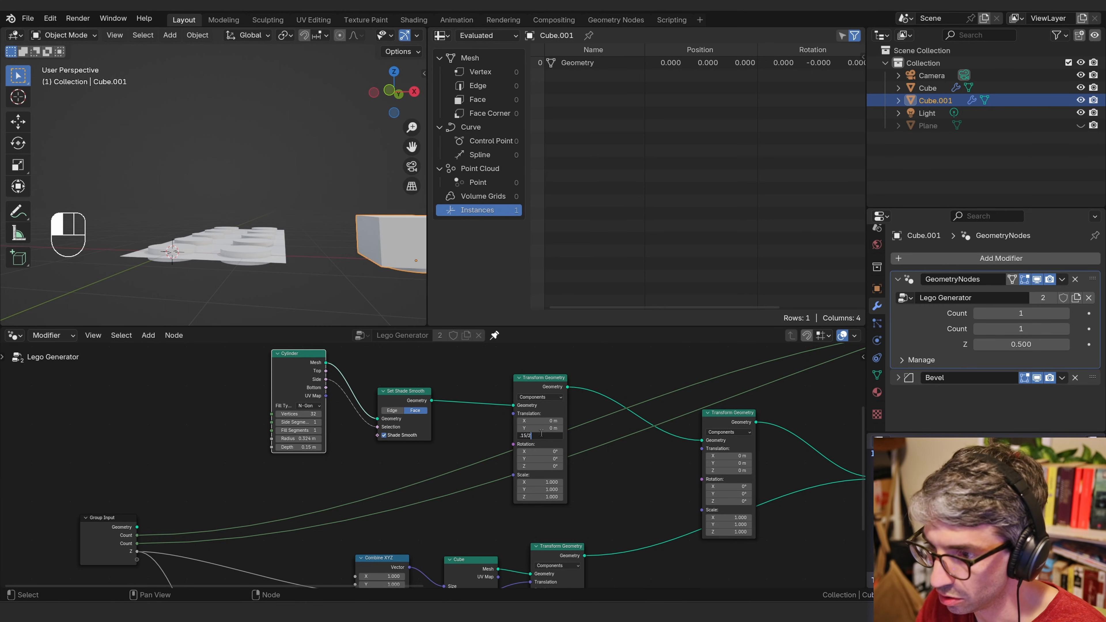
{"action": "key", "text": "Return"}
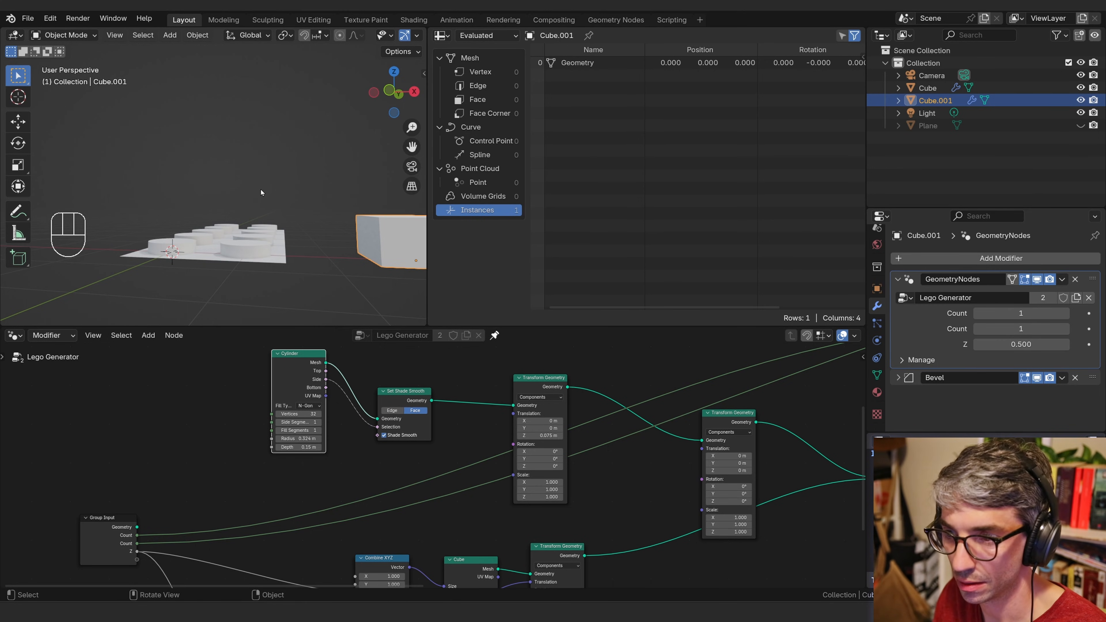
{"action": "middle_click_drag", "start_coordinate": [261, 192], "coordinate": [304, 311]}
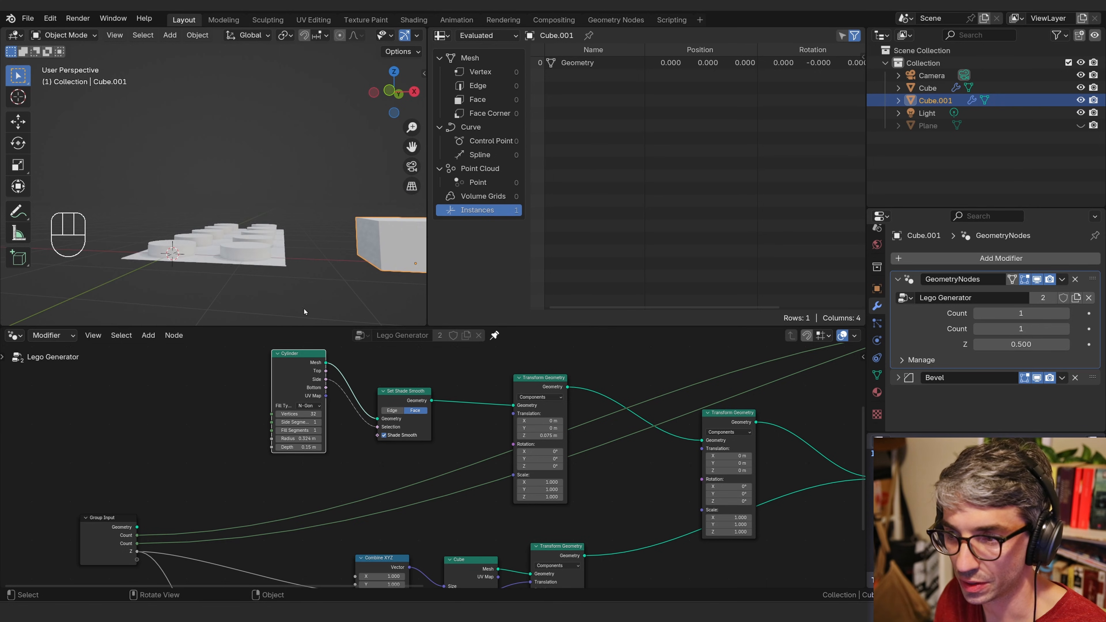
- Move both stud Transform Geometry nodes closer together next to the Set Shade Smooth node
{"action": "left_click_drag", "start_coordinate": [543, 385], "coordinate": [481, 389]}
{"action": "scroll", "coordinate": [740, 435], "scroll_direction": "down", "scroll_amount": 1}
{"action": "middle_click_drag", "start_coordinate": [740, 434], "coordinate": [697, 406]}
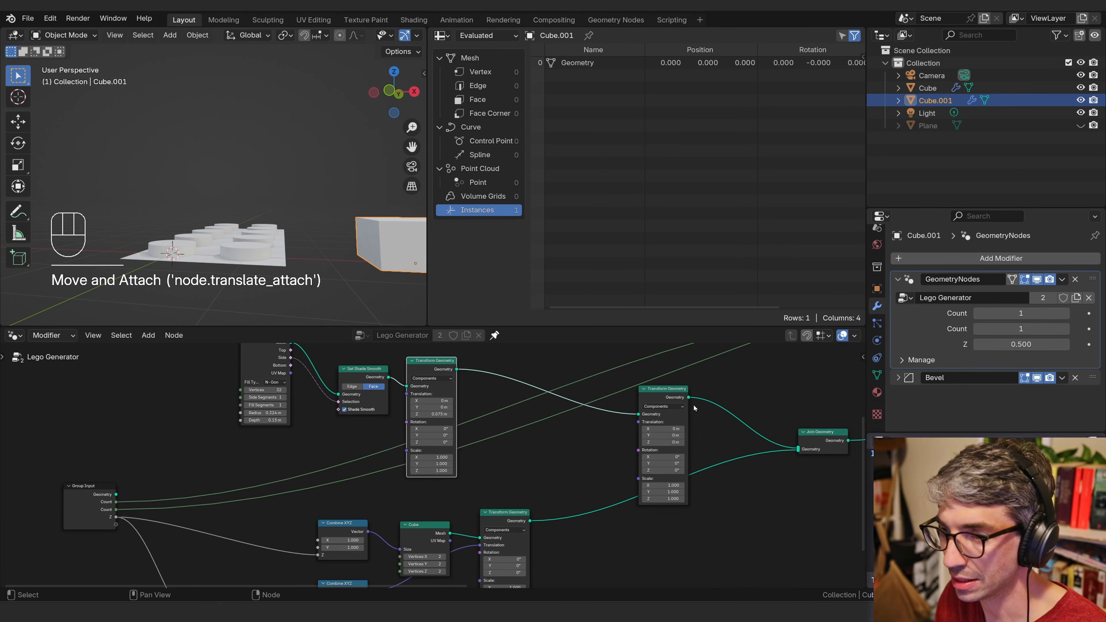
{"action": "left_click", "coordinate": [662, 397]}
{"action": "left_click_drag", "start_coordinate": [662, 398], "coordinate": [516, 387]}
{"action": "middle_click_drag", "start_coordinate": [480, 436], "coordinate": [482, 403]}
{"action": "left_click", "coordinate": [114, 490]}
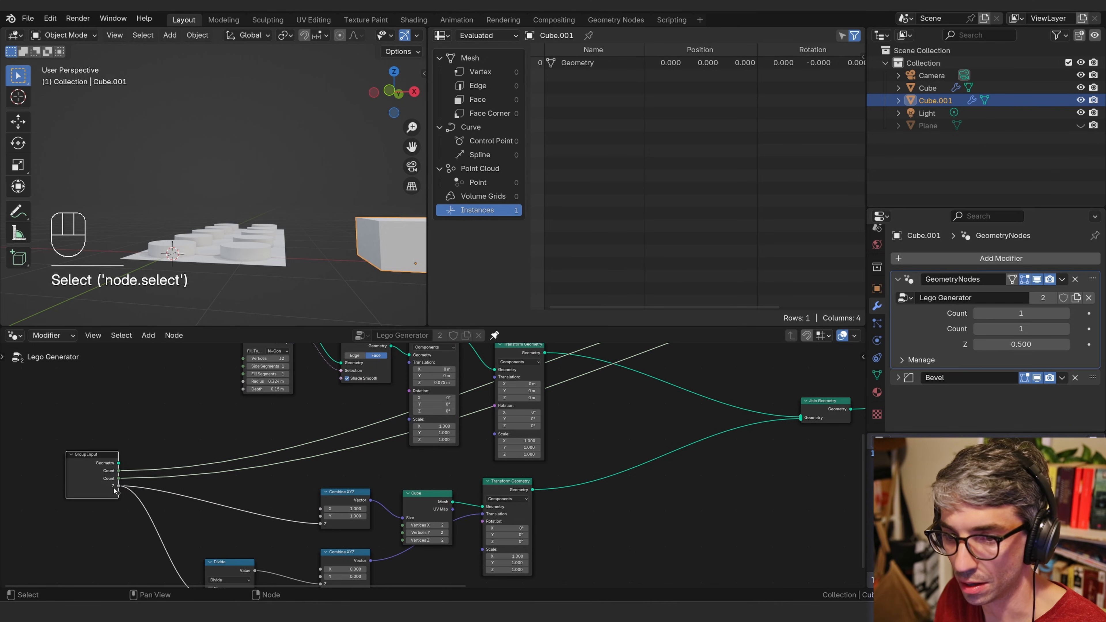
{"action": "left_click", "coordinate": [196, 484]}
- Duplicate the translation Combine XYZ node above the other two, and shift the size Combine XYZ and Cube nodes down to make room
{"action": "middle_click_drag", "start_coordinate": [334, 493], "coordinate": [305, 453]}
{"action": "left_click", "coordinate": [283, 525]}
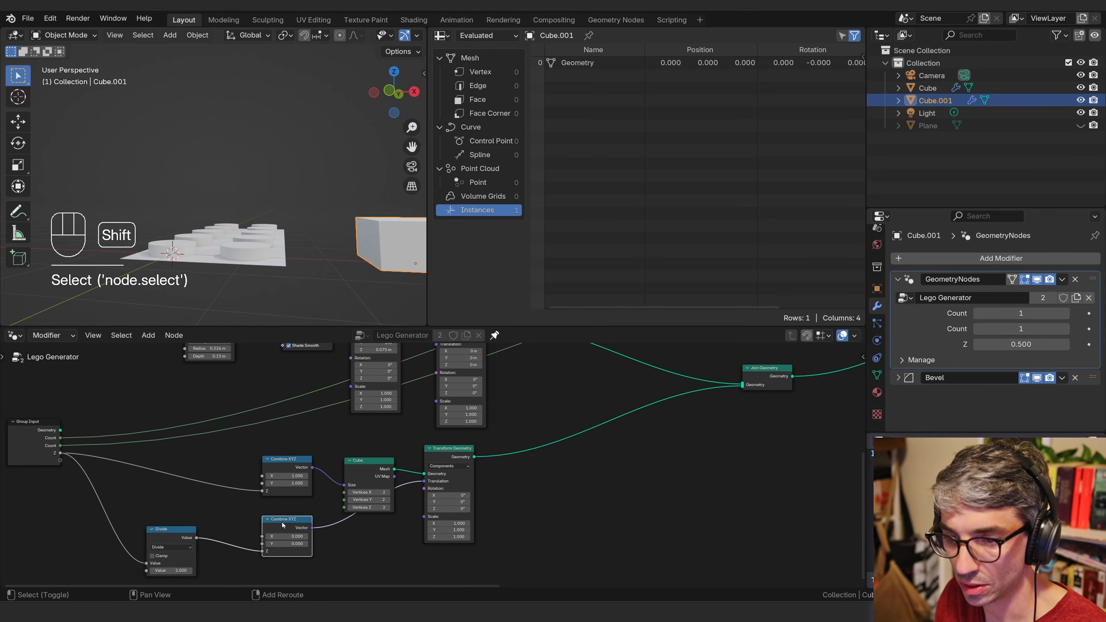
{"action": "key", "text": "shift+d"}
{"action": "left_click", "coordinate": [326, 424]}
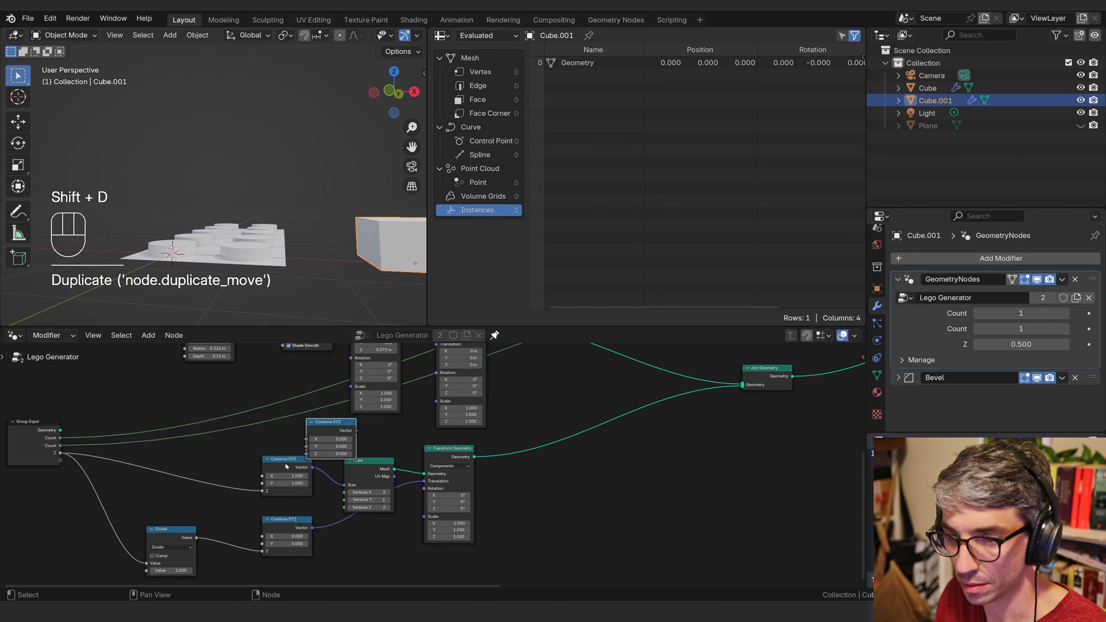
{"action": "left_click", "coordinate": [286, 467]}
{"action": "key", "text": "g"}
{"action": "left_click", "coordinate": [288, 479]}
{"action": "left_click", "coordinate": [374, 472]}
{"action": "key", "text": "g"}
{"action": "left_click", "coordinate": [380, 491]}
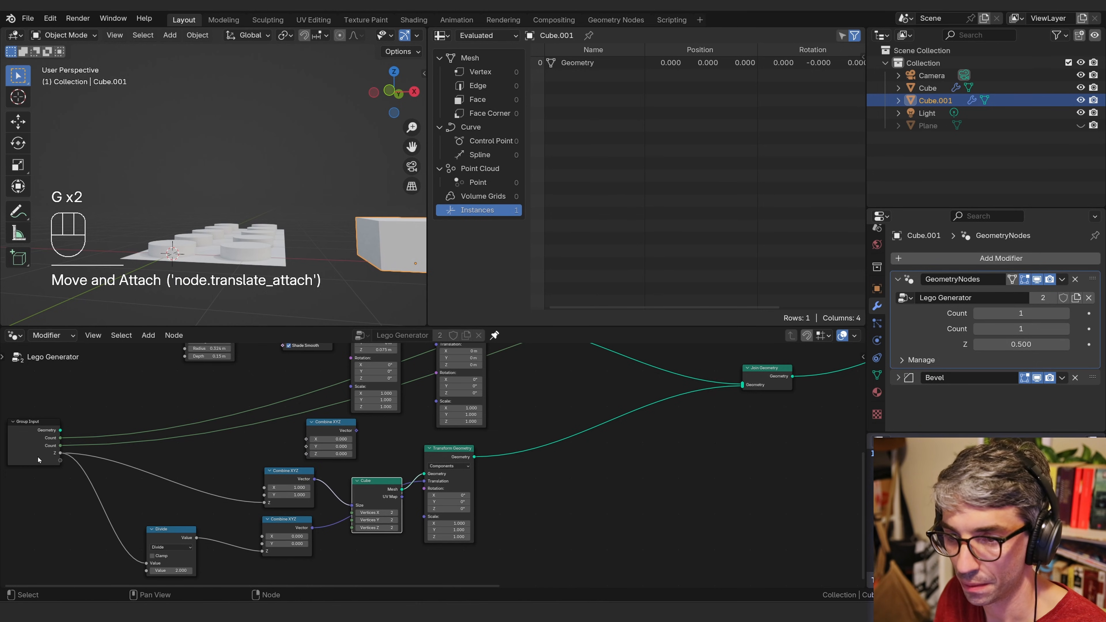
- Link the Group Input's Z to the new Combine XYZ's Z, and its Vector to the second stud Transform Geometry's Translation
{"action": "left_click_drag", "start_coordinate": [61, 453], "coordinate": [306, 454]}
{"action": "middle_click_drag", "start_coordinate": [359, 446], "coordinate": [263, 486]}
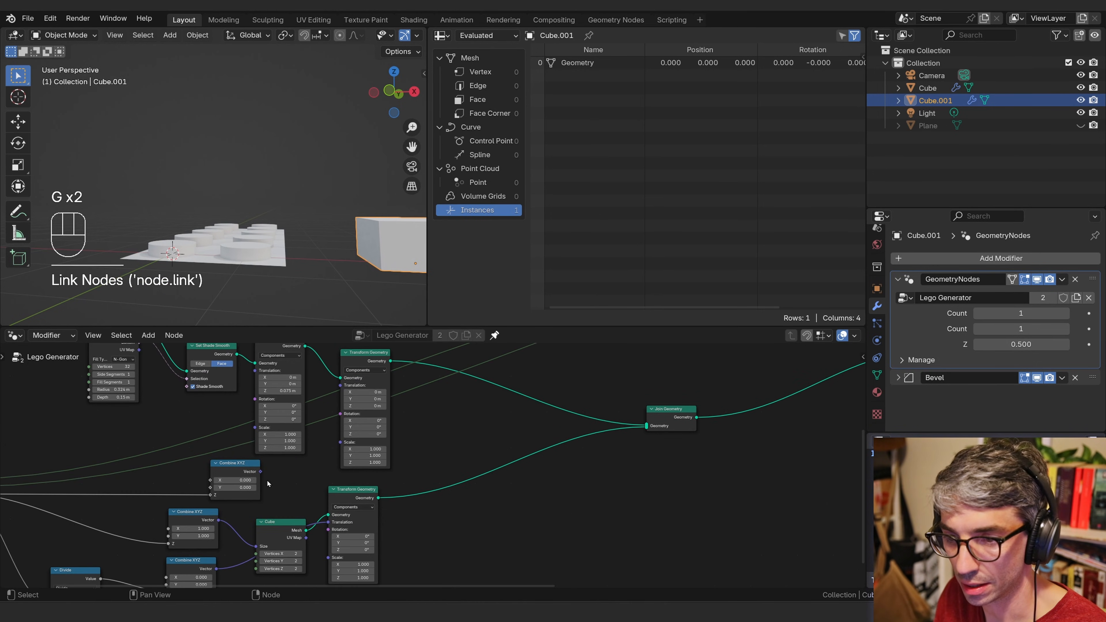
{"action": "left_click_drag", "start_coordinate": [260, 472], "coordinate": [338, 394]}
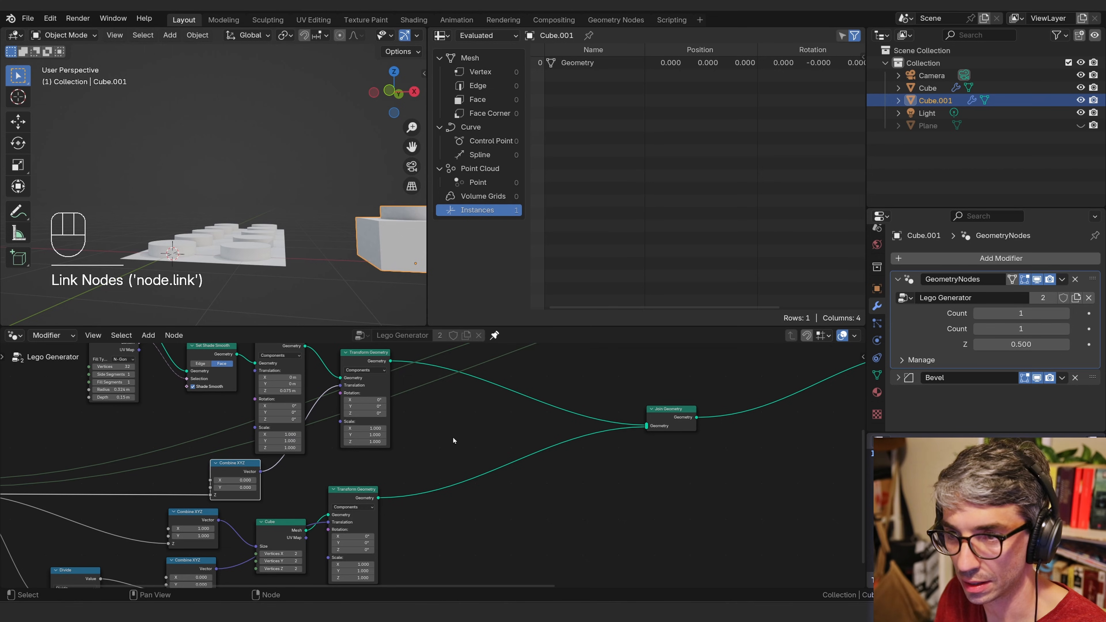
- Try different brick heights with the modifier's Z value and set it to 0.15
{"action": "middle_click_drag", "start_coordinate": [379, 196], "coordinate": [291, 176], "text": "shift"}
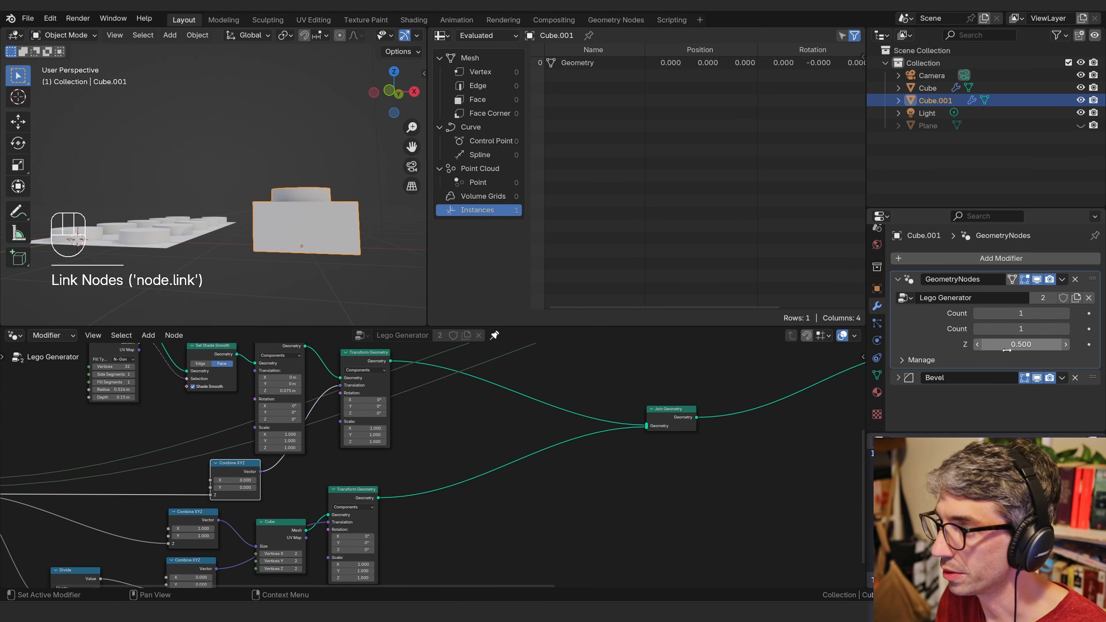
{"action": "mouse_move", "coordinate": [1007, 349]}
{"action": "left_mouse_down"}
{"action": "mouse_move", "coordinate": [1028, 345]}
{"action": "mouse_move", "coordinate": [1007, 344]}
{"action": "mouse_move", "coordinate": [1016, 344]}
{"action": "left_mouse_up"}
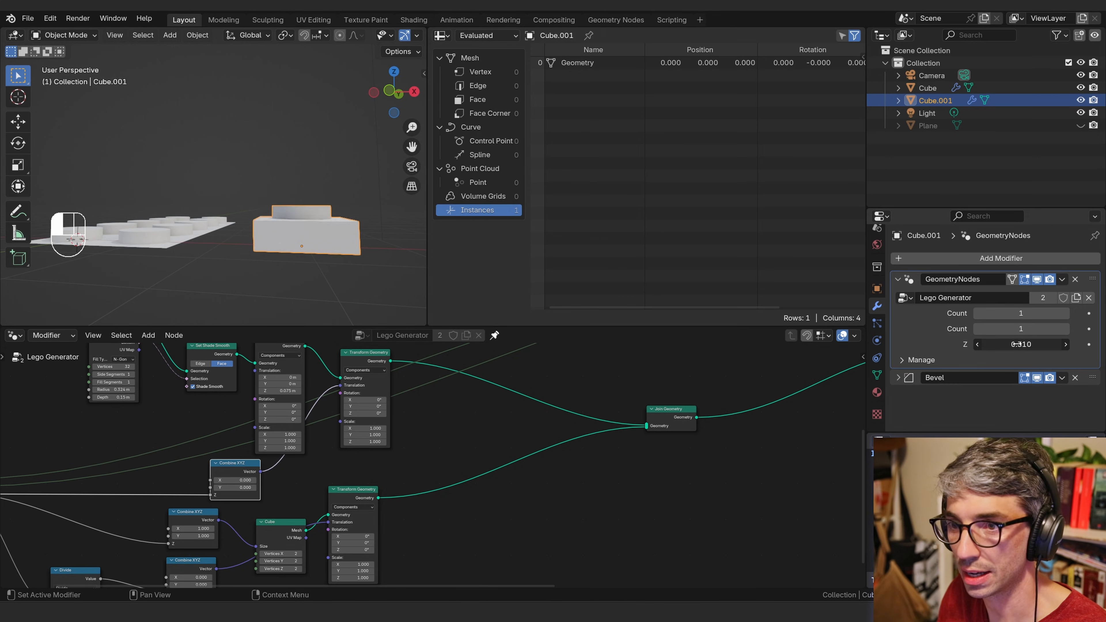
{"action": "key", "text": "Return"}
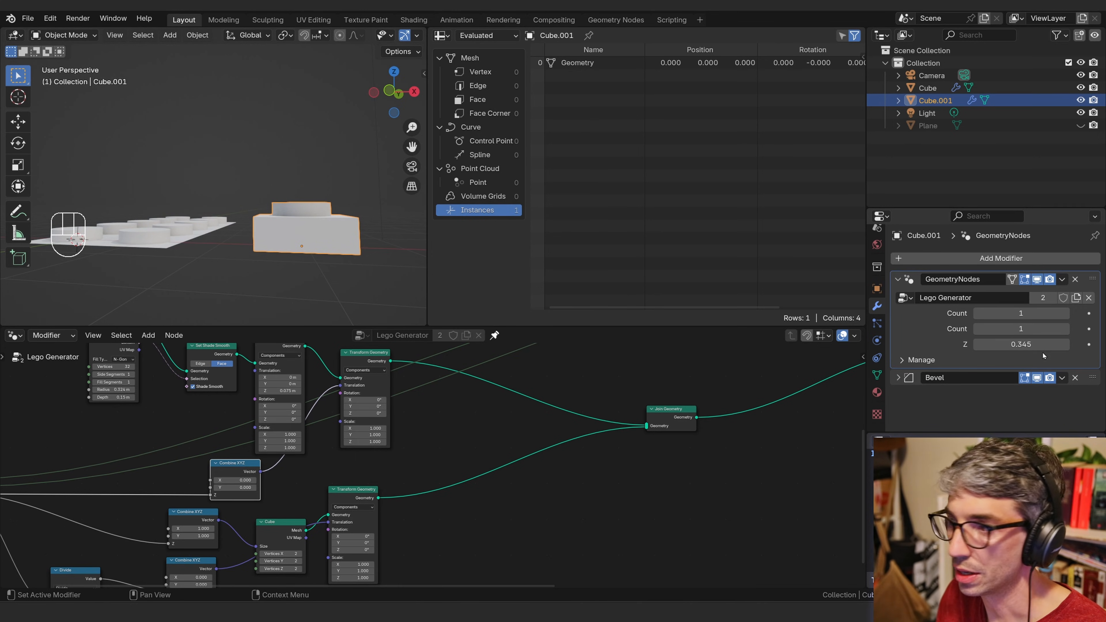
{"action": "left_click", "coordinate": [1033, 345]}
{"action": "type", "text": ".15"}
{"action": "key", "text": "Return"}
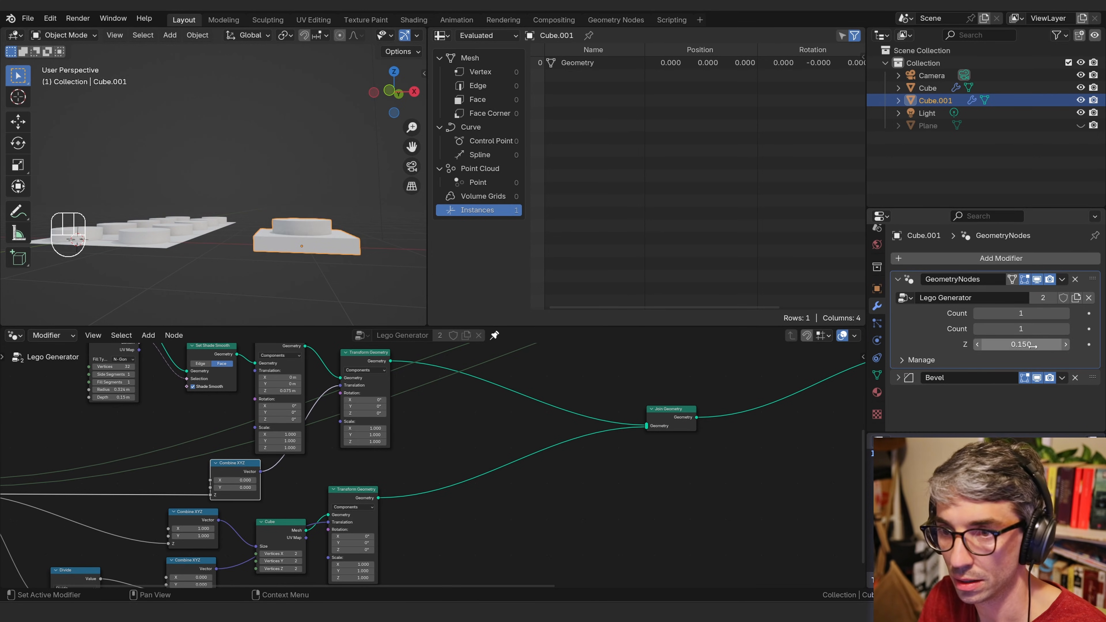
- Set both Count values of the Lego Generator modifier to 5
{"action": "middle_click_drag", "start_coordinate": [126, 251], "coordinate": [98, 285]}
{"action": "middle_click_drag", "start_coordinate": [209, 283], "coordinate": [288, 183], "text": "shift"}
{"action": "scroll", "coordinate": [217, 229], "scroll_direction": "down", "scroll_amount": 3}
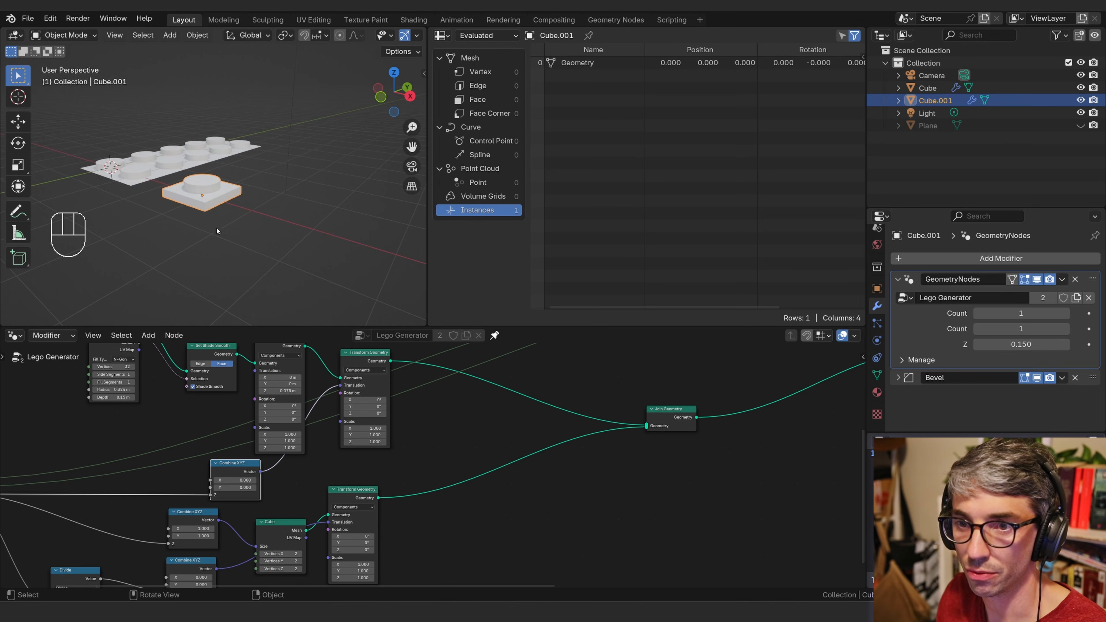
{"action": "middle_click_drag", "start_coordinate": [220, 191], "coordinate": [244, 214]}
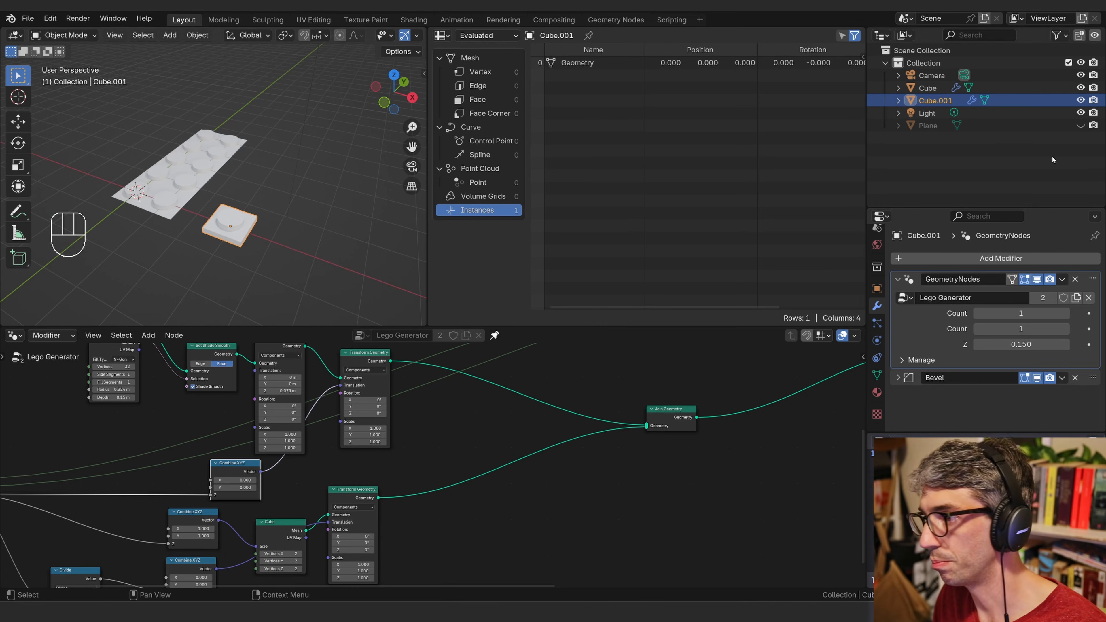
{"action": "left_click", "coordinate": [1066, 329]}
{"action": "left_click", "coordinate": [1065, 329]}
{"action": "left_click", "coordinate": [1065, 329]}
{"action": "left_click", "coordinate": [1065, 329]}
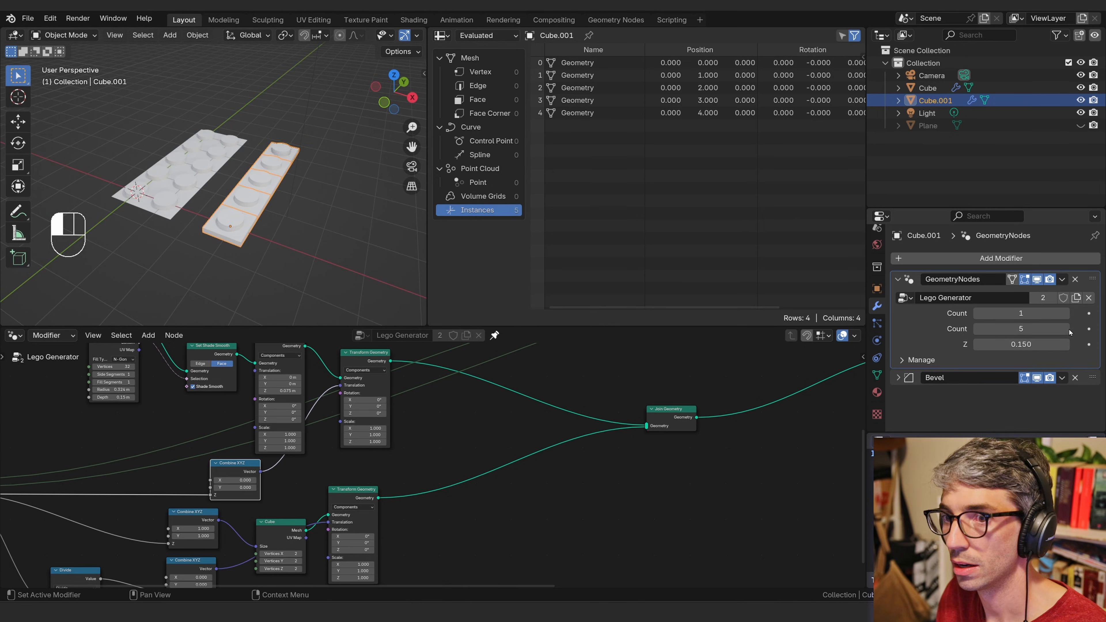
{"action": "left_click", "coordinate": [1067, 315]}
{"action": "left_click", "coordinate": [1067, 315]}
{"action": "left_click", "coordinate": [1067, 316]}
{"action": "left_click", "coordinate": [1067, 315]}
- Expand the Bevel modifier's settings and examine the stud and brick edges up close
{"action": "middle_click_drag", "start_coordinate": [384, 162], "coordinate": [285, 144], "text": "shift"}
{"action": "left_click", "coordinate": [274, 139]}
{"action": "scroll", "coordinate": [285, 144], "scroll_direction": "down", "scroll_amount": 1}
{"action": "middle_click_drag", "start_coordinate": [274, 255], "coordinate": [267, 198], "text": "ctrl"}
{"action": "scroll", "coordinate": [266, 199], "scroll_direction": "down", "scroll_amount": 2}
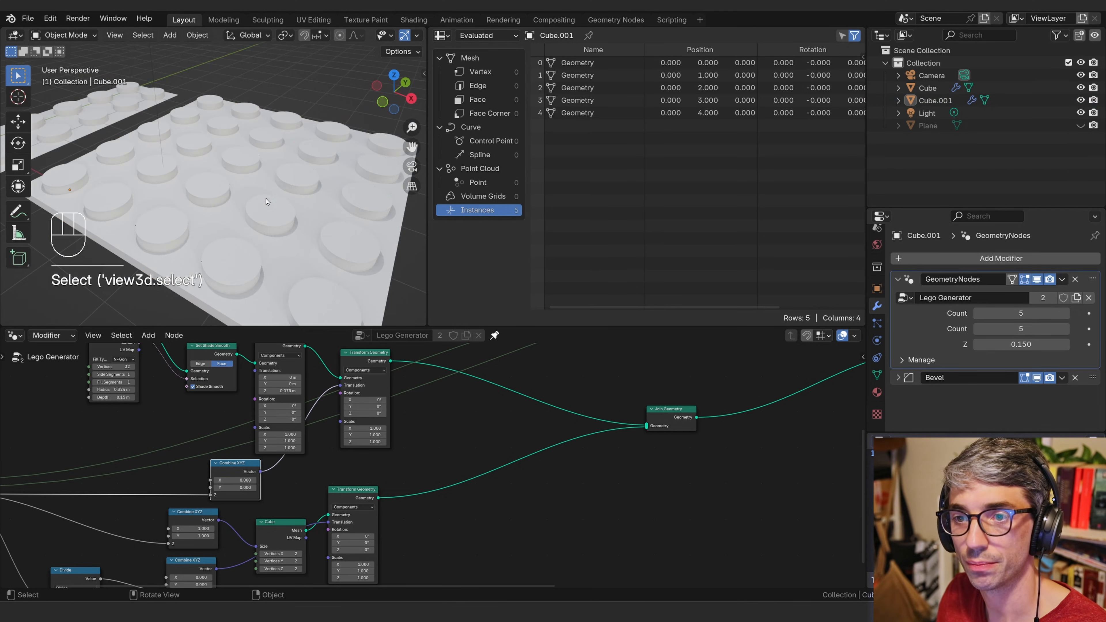
{"action": "left_click", "coordinate": [267, 201]}
{"action": "left_click", "coordinate": [898, 377]}
{"action": "scroll", "coordinate": [920, 384], "scroll_direction": "down", "scroll_amount": 4}
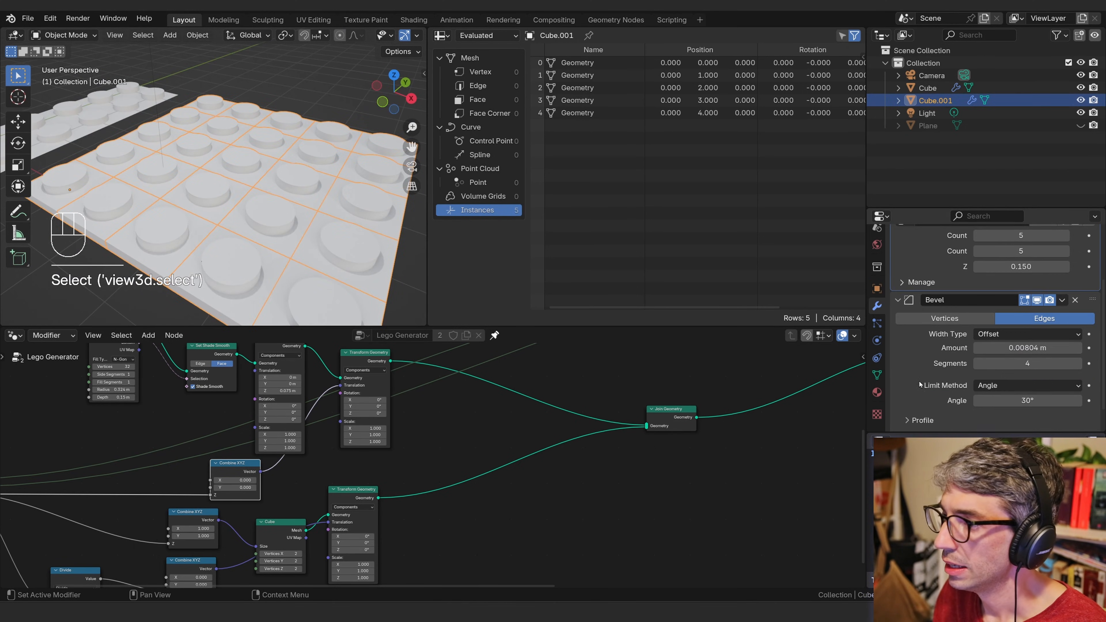
{"action": "middle_click_drag", "start_coordinate": [254, 266], "coordinate": [244, 252]}
{"action": "middle_click_drag", "start_coordinate": [244, 252], "coordinate": [244, 249], "text": "ctrl"}
{"action": "scroll", "coordinate": [251, 258], "scroll_direction": "up", "scroll_amount": 3}
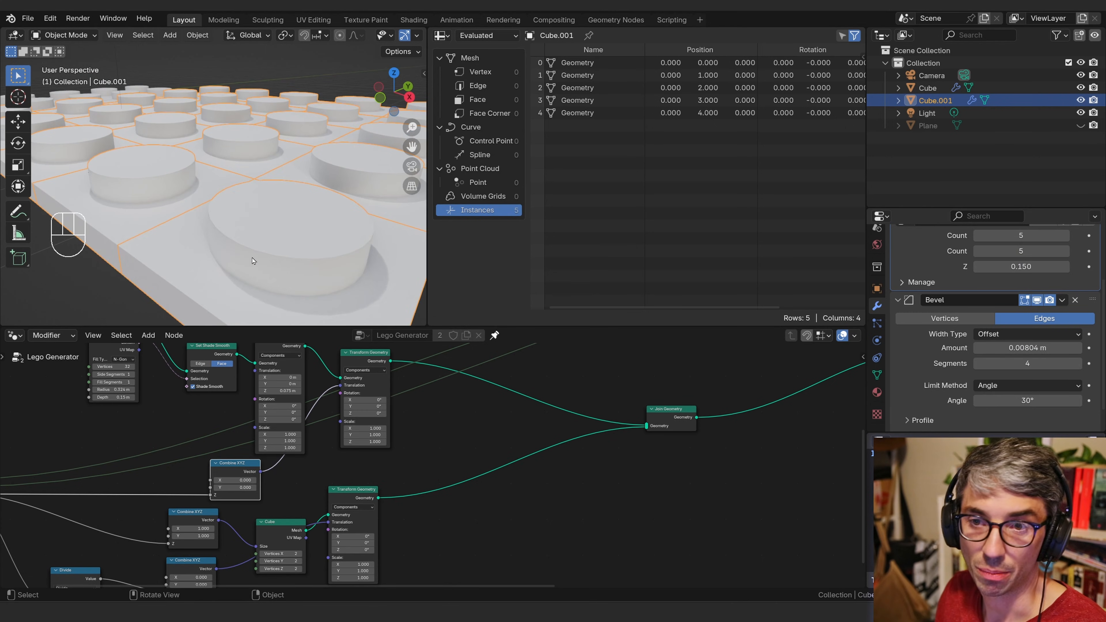
{"action": "scroll", "coordinate": [252, 257], "scroll_direction": "down", "scroll_amount": 3}
{"action": "scroll", "coordinate": [278, 237], "scroll_direction": "up", "scroll_amount": 2}
{"action": "left_click", "coordinate": [294, 239]}
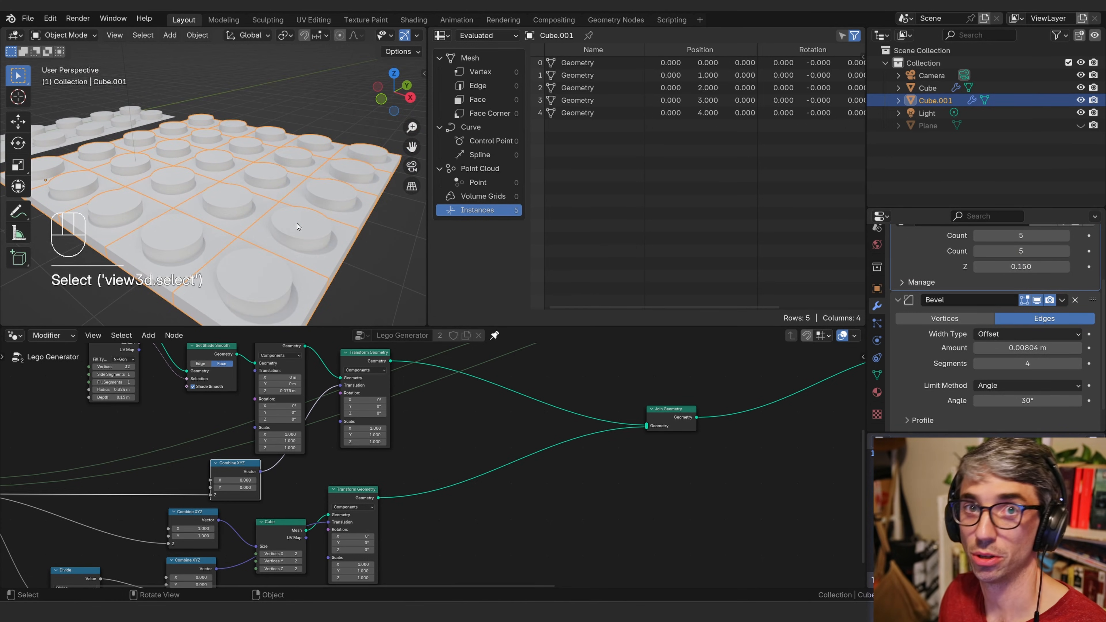
- Move the Group Output node farther from the final Instance on Points node to make room between them
{"action": "middle_click_drag", "start_coordinate": [540, 478], "coordinate": [125, 542], "text": "shift"}
{"action": "middle_click_drag", "start_coordinate": [562, 502], "coordinate": [346, 553], "text": "shift"}
{"action": "left_click_drag", "start_coordinate": [516, 450], "coordinate": [449, 519]}
{"action": "middle_click_drag", "start_coordinate": [448, 519], "coordinate": [479, 517]}
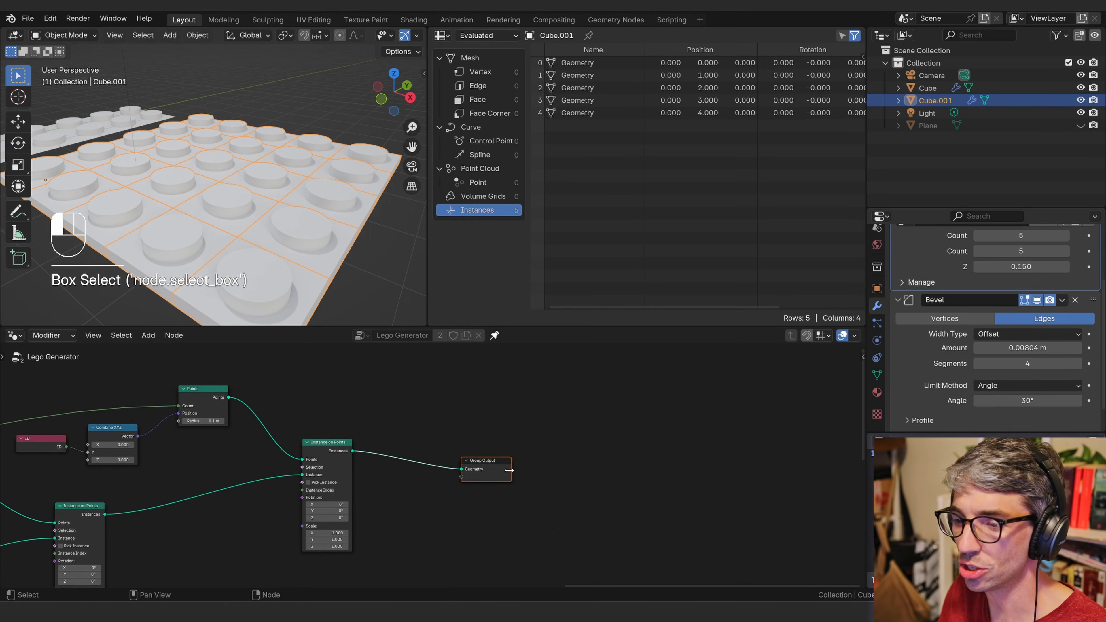
{"action": "key", "text": "g"}
{"action": "left_click", "coordinate": [458, 513]}
{"action": "scroll", "coordinate": [456, 513], "scroll_direction": "up", "scroll_amount": 1}
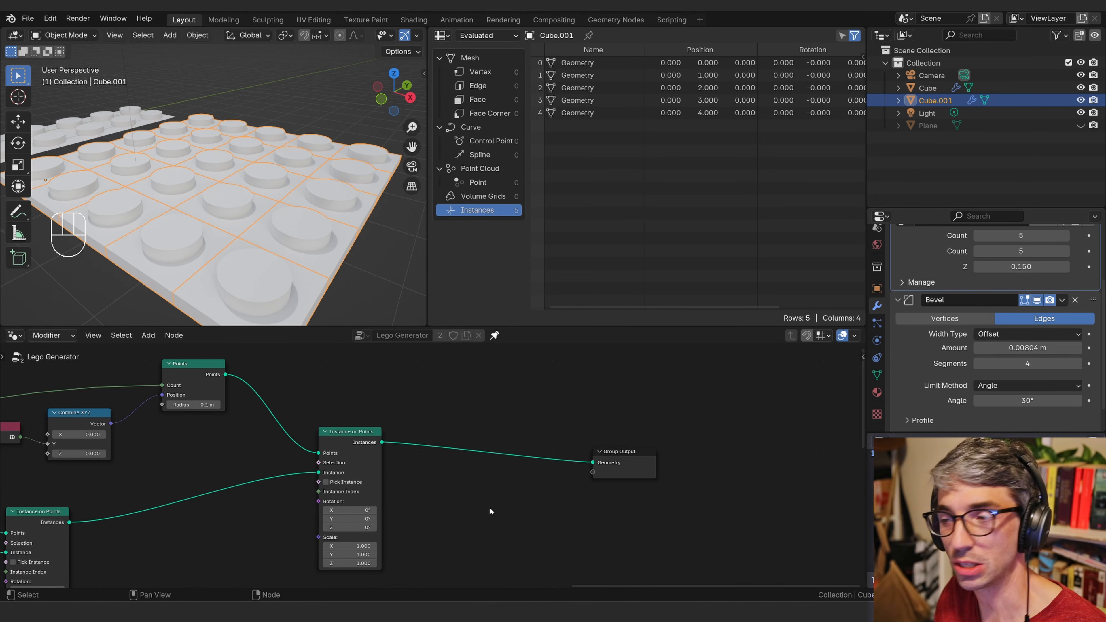
- Insert a Realize Instances node between the final Instance on Points node and the Group Output
{"action": "scroll", "coordinate": [935, 332], "scroll_direction": "up", "scroll_amount": 4}
{"action": "left_click", "coordinate": [1065, 280]}
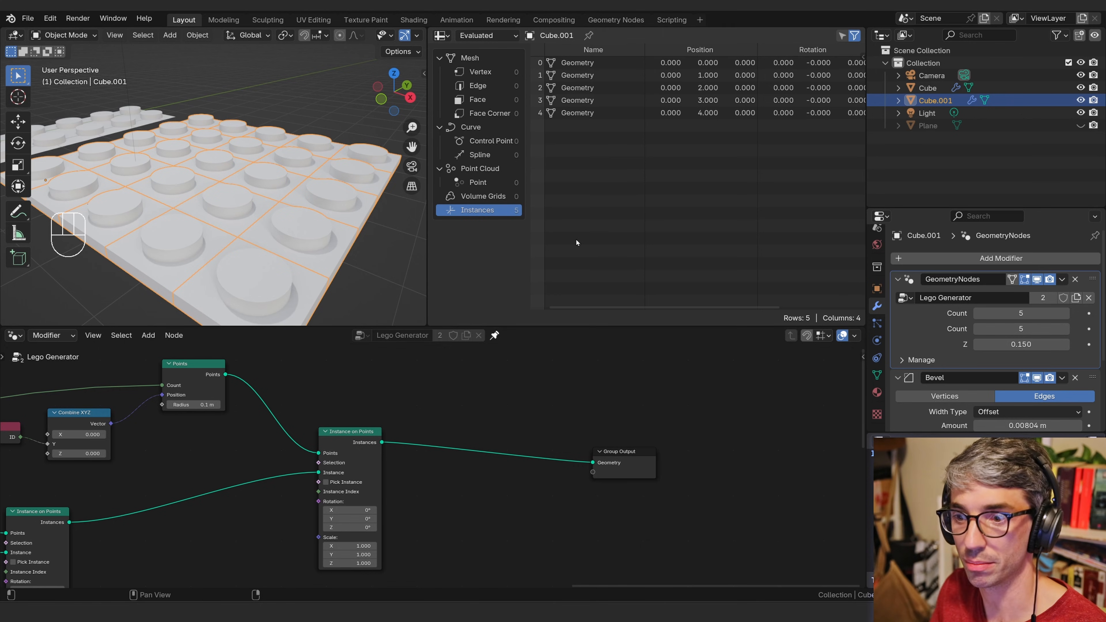
{"action": "key", "text": "shift+a"}
{"action": "type", "text": "rea"}
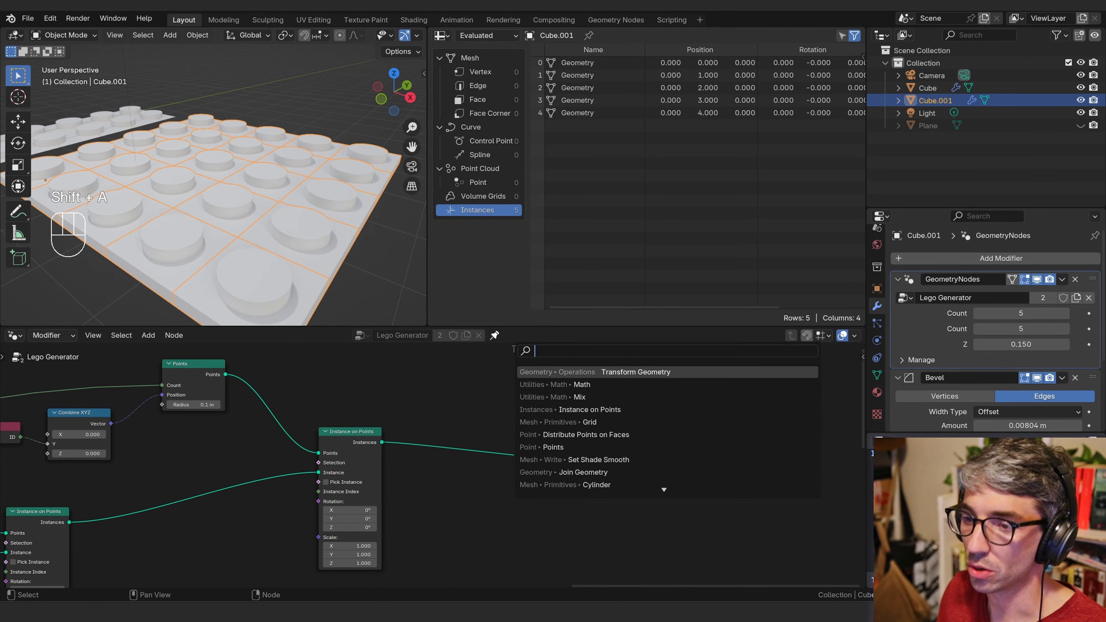
{"action": "key", "text": "Return"}
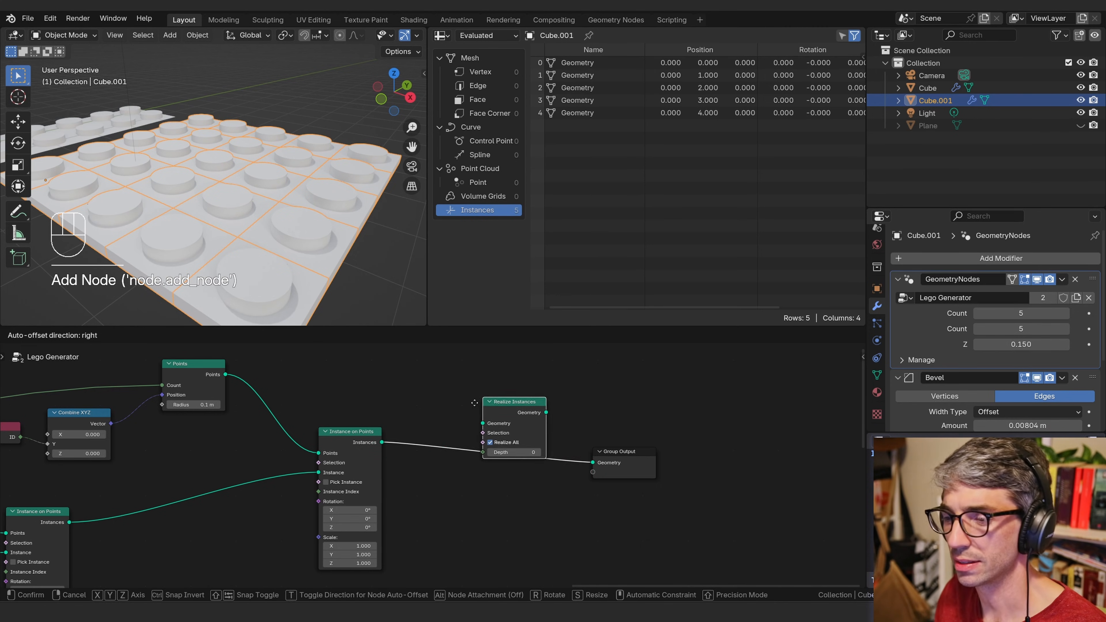
{"action": "left_click", "coordinate": [448, 422]}
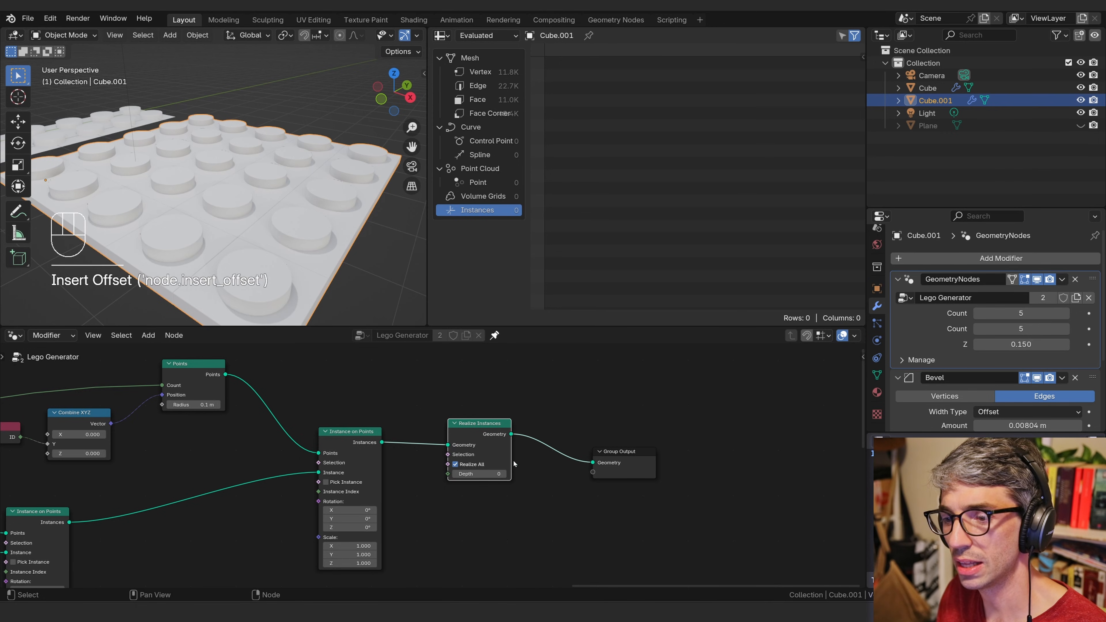
- Raise the Bevel amount to 0.3156 m and check how the brick and stud edges round
{"action": "mouse_move", "coordinate": [506, 448]}
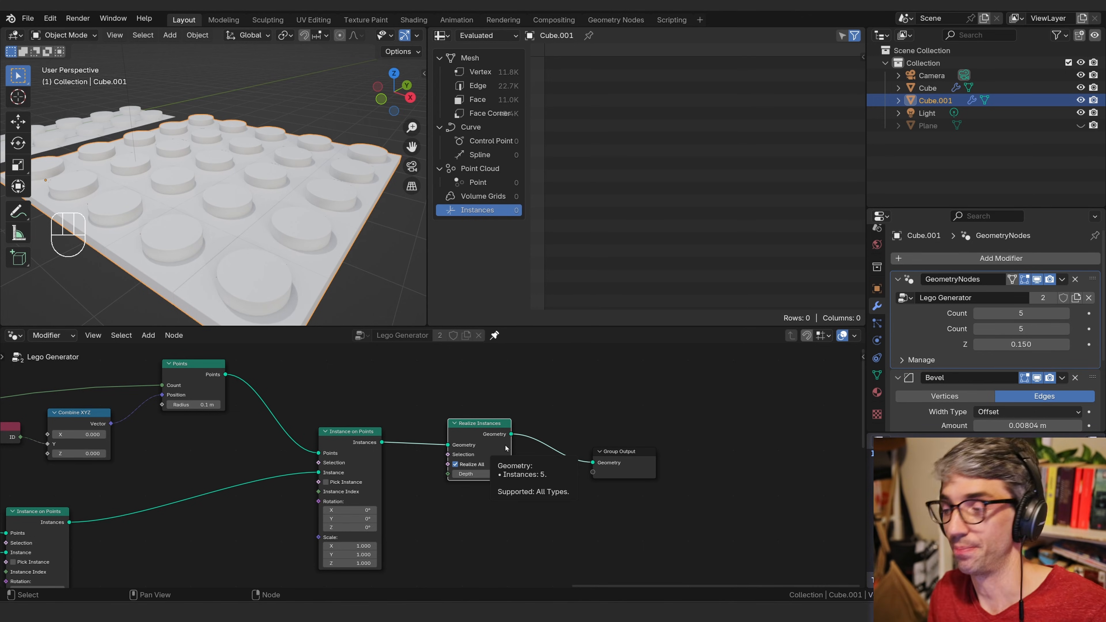
{"action": "scroll", "coordinate": [981, 401], "scroll_direction": "down", "scroll_amount": 2}
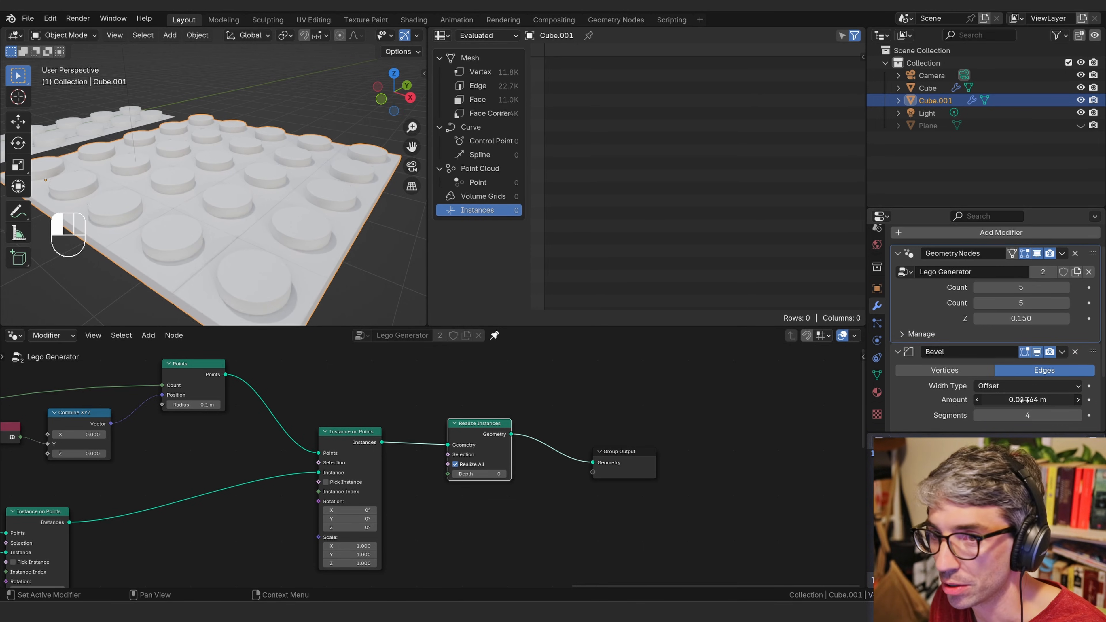
{"action": "left_click_drag", "start_coordinate": [1025, 400], "coordinate": [1059, 400]}
{"action": "middle_click_drag", "start_coordinate": [296, 218], "coordinate": [279, 201]}
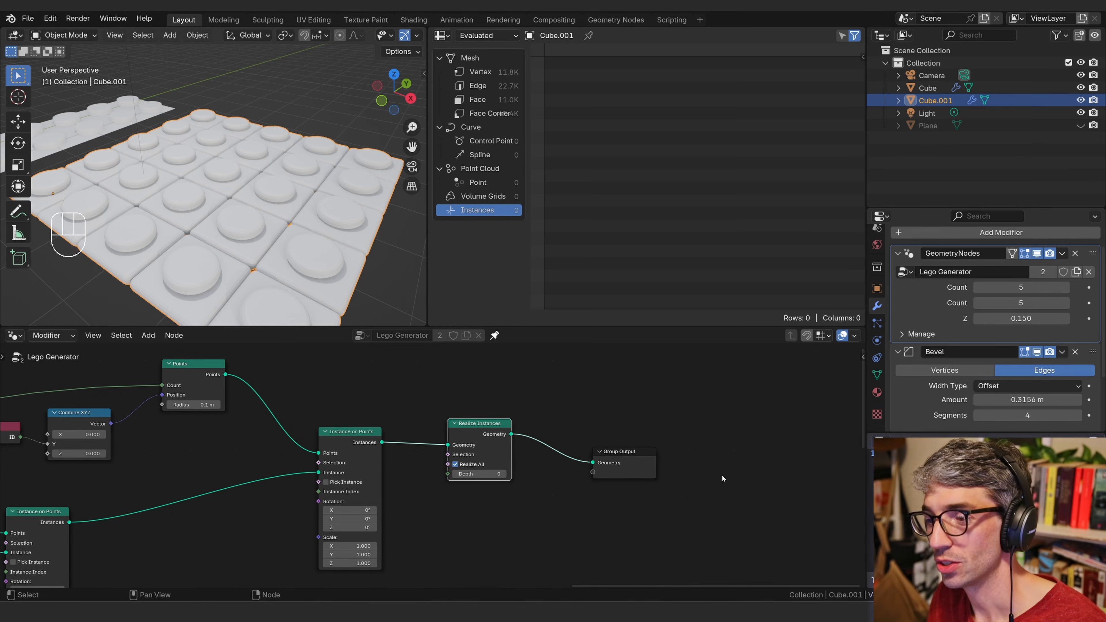
- Move Realize Instances closer to the final Instance on Points node and leave a gap before the Group Output
{"action": "left_click_drag", "start_coordinate": [676, 399], "coordinate": [584, 469]}
{"action": "key", "text": "g"}
{"action": "left_click", "coordinate": [474, 511]}
{"action": "key", "text": "g"}
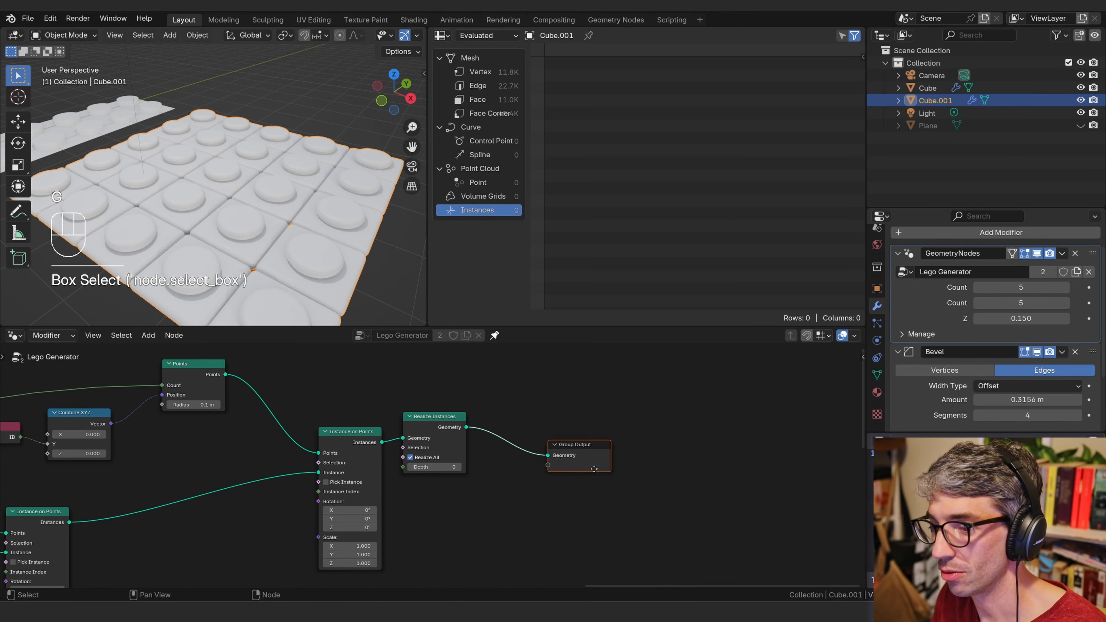
{"action": "left_click", "coordinate": [628, 471]}
{"action": "left_click", "coordinate": [590, 513]}
- Insert a Merge by Distance node between Realize Instances and the Group Output
{"action": "key", "text": "shift+a"}
{"action": "left_click", "coordinate": [515, 343]}
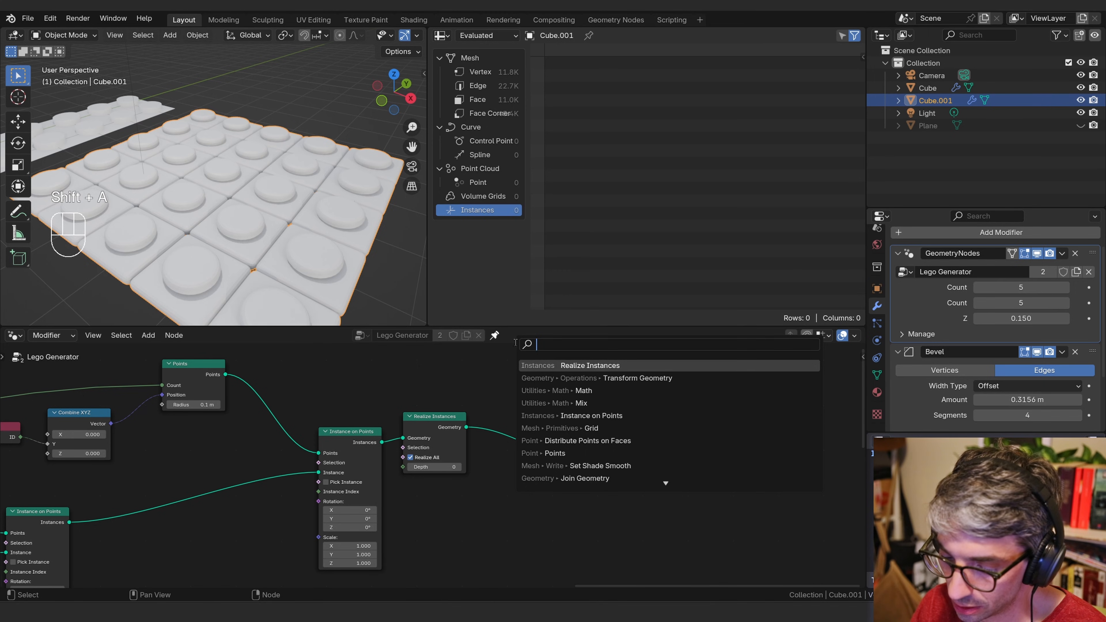
{"action": "type", "text": "combi"}
{"action": "key", "text": "BackSpace"}
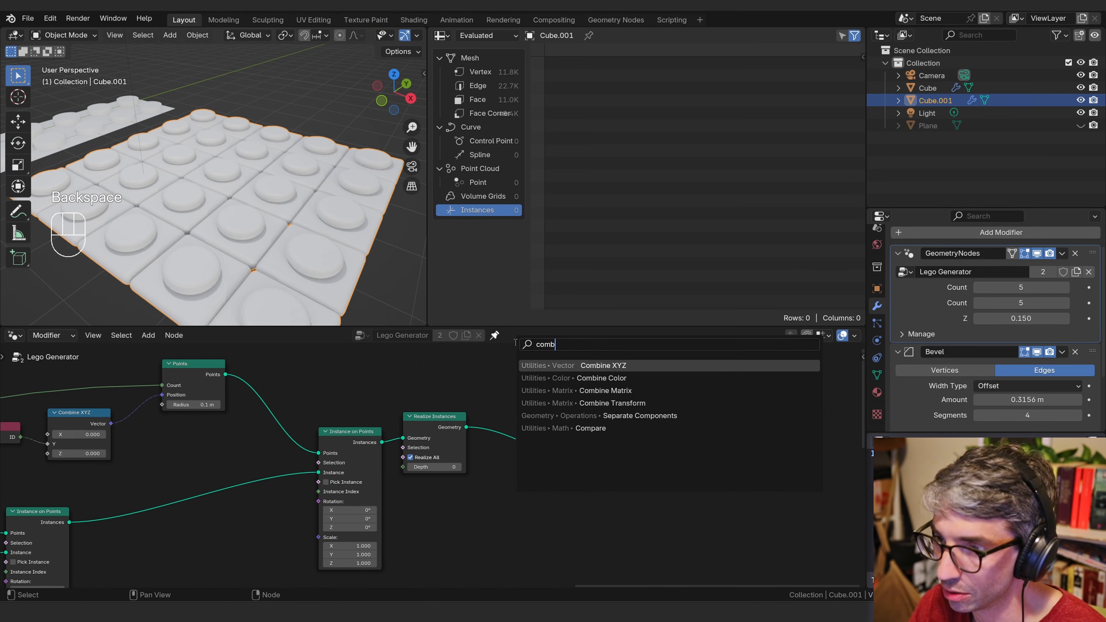
{"action": "key", "text": "BackSpace"}
{"action": "key", "text": "BackSpace"}
{"action": "key", "text": "BackSpace"}
{"action": "key", "text": "BackSpace"}
{"action": "type", "text": "boi"}
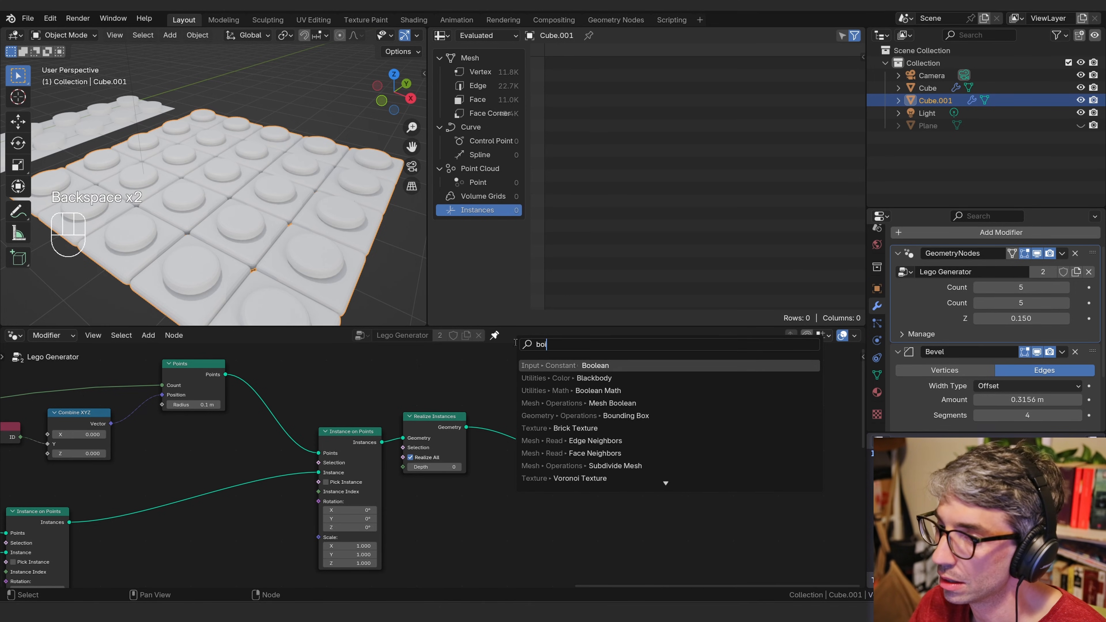
{"action": "key", "text": "BackSpace"}
{"action": "key", "text": "BackSpace"}
{"action": "key", "text": "BackSpace"}
{"action": "type", "text": "merg"}
{"action": "key", "text": "Return"}
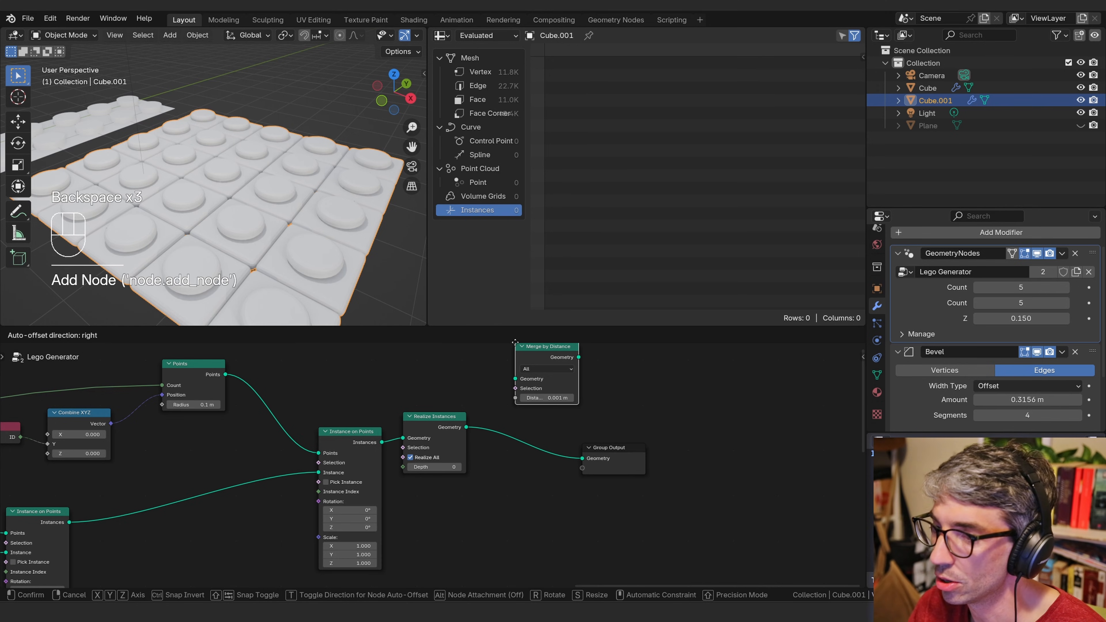
{"action": "left_click", "coordinate": [510, 404]}
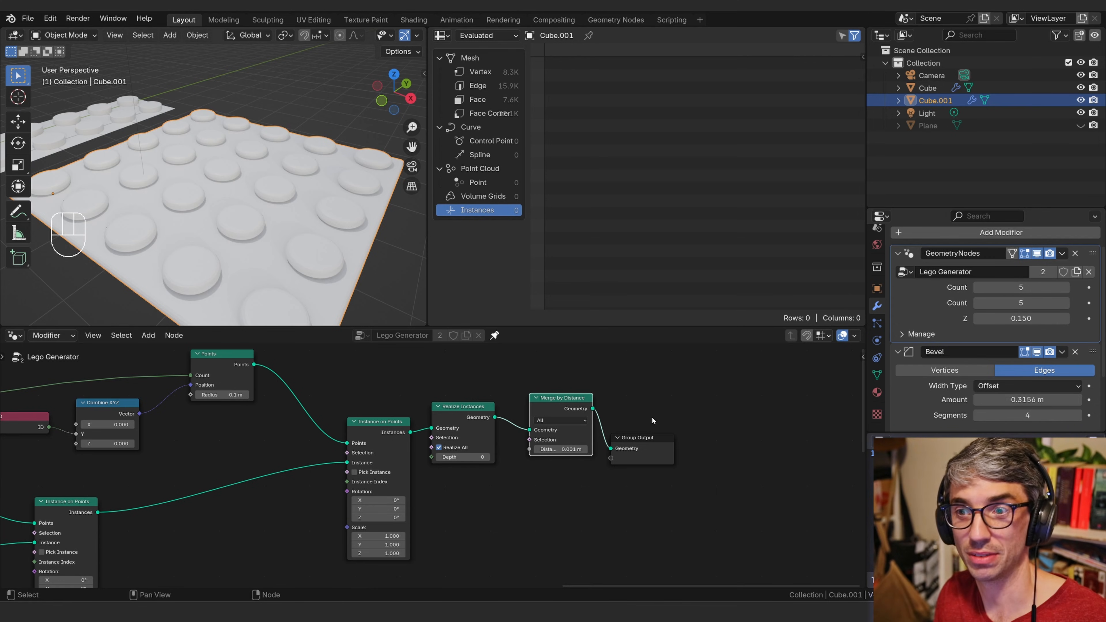
- Set the Bevel amount to 0.01044 m and check the brick's edges from a low side angle
{"action": "left_click_drag", "start_coordinate": [1023, 399], "coordinate": [861, 398], "text": "shift"}
{"action": "middle_click_drag", "start_coordinate": [288, 305], "coordinate": [284, 250]}
{"action": "middle_click_drag", "start_coordinate": [237, 113], "coordinate": [236, 155], "text": "shift"}
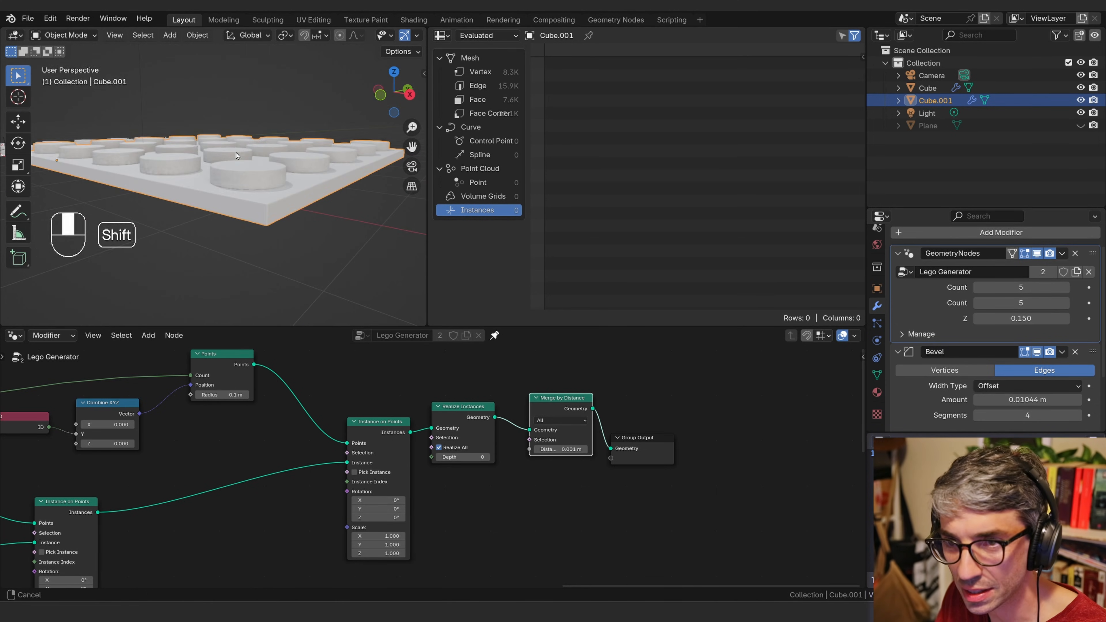
- Lower the studs by setting the Z translation of the Transform Geometry node after Set Shade Smooth to 0.0317 m
{"action": "middle_click_drag", "start_coordinate": [259, 422], "coordinate": [465, 483]}
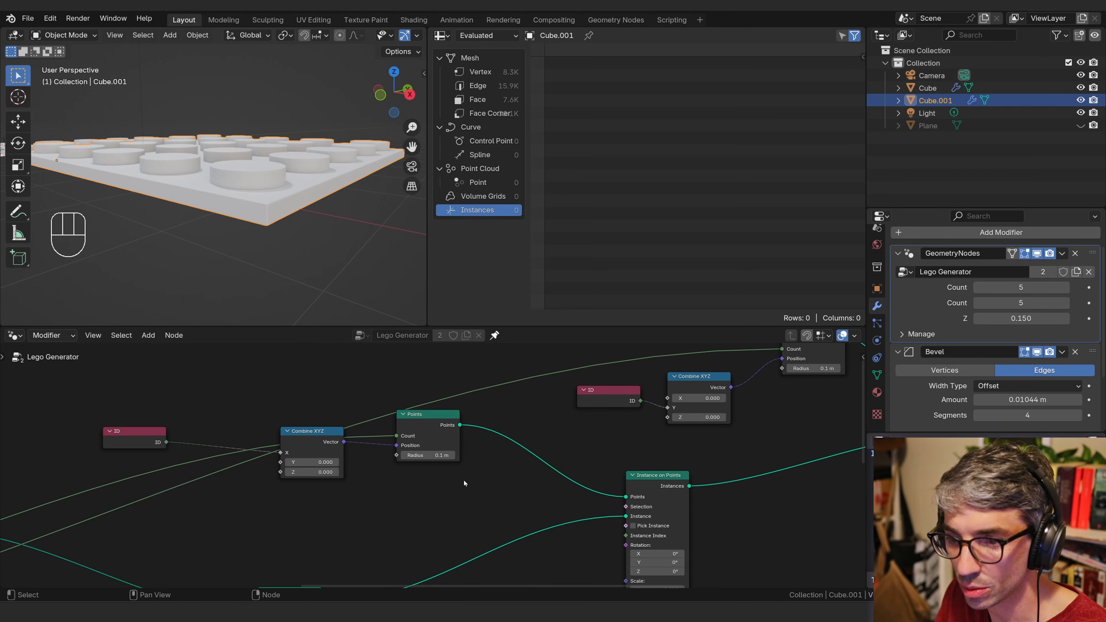
{"action": "middle_click_drag", "start_coordinate": [780, 413], "coordinate": [753, 316]}
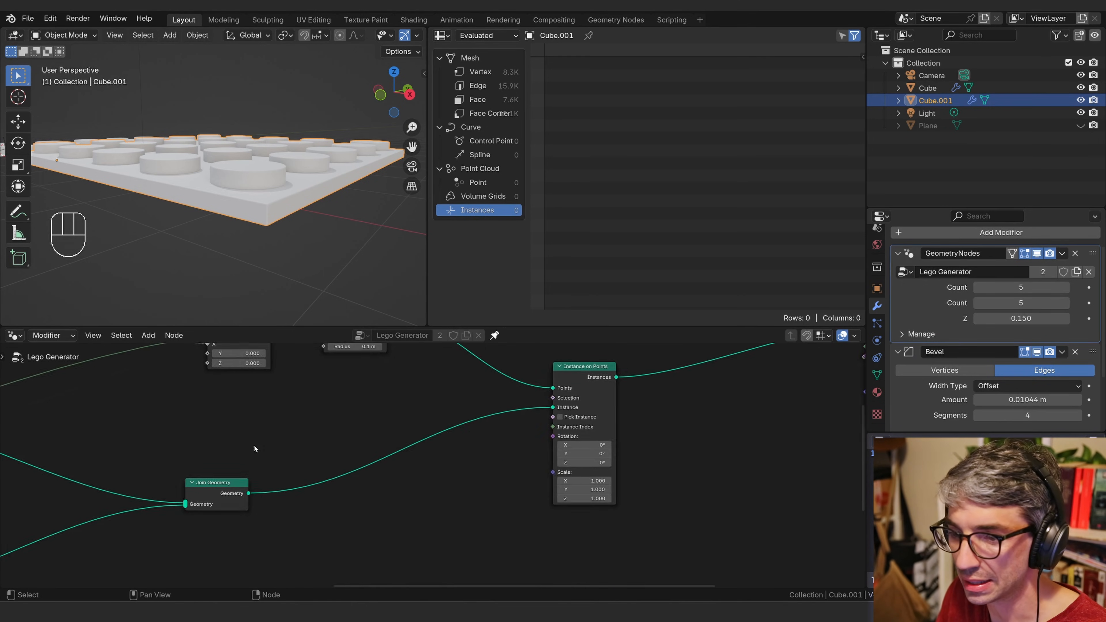
{"action": "middle_click_drag", "start_coordinate": [254, 445], "coordinate": [522, 431]}
{"action": "middle_click_drag", "start_coordinate": [210, 473], "coordinate": [350, 483]}
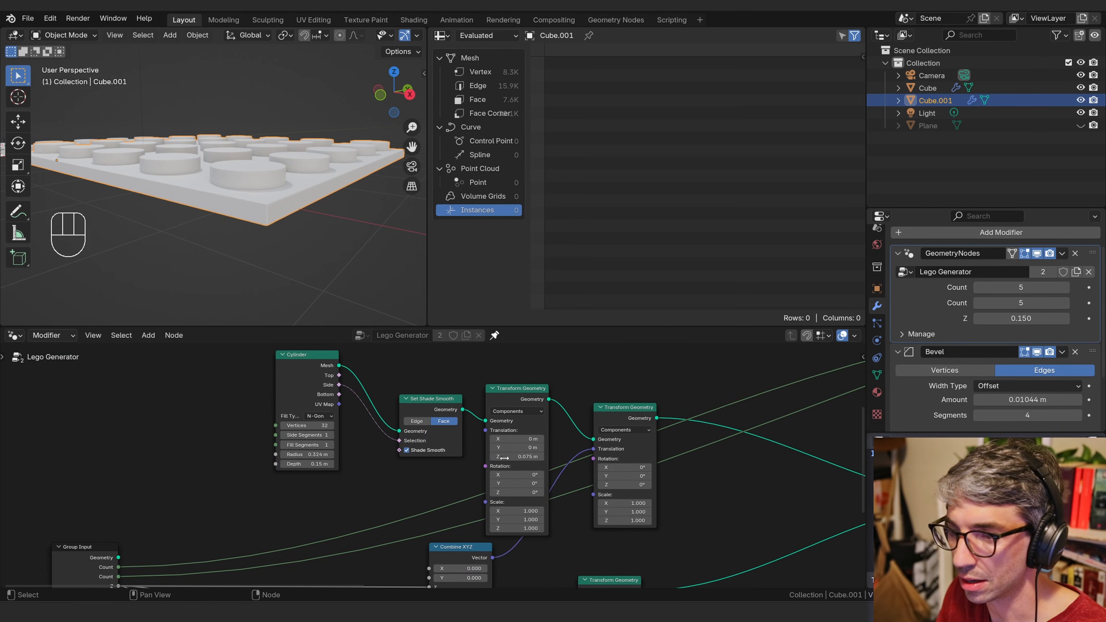
{"action": "left_click_drag", "start_coordinate": [520, 454], "coordinate": [515, 455], "text": "shift"}
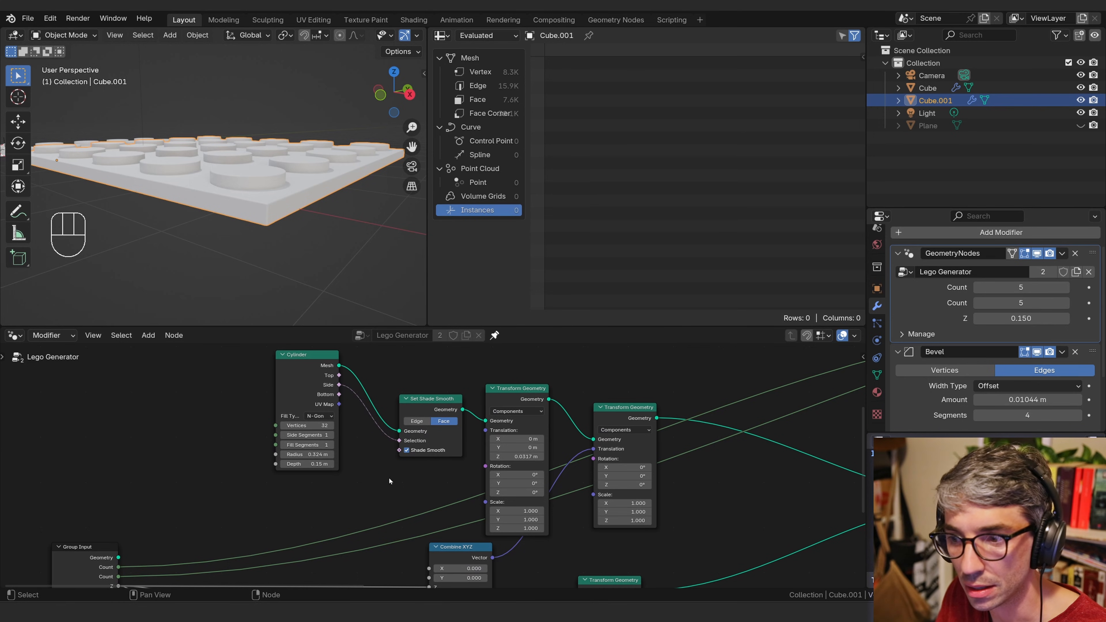
{"action": "mouse_move", "coordinate": [307, 273]}
{"action": "middle_mouse_down"}
{"action": "mouse_move", "coordinate": [296, 241]}
{"action": "mouse_move", "coordinate": [327, 297]}
{"action": "mouse_move", "coordinate": [313, 255]}
{"action": "middle_mouse_up"}
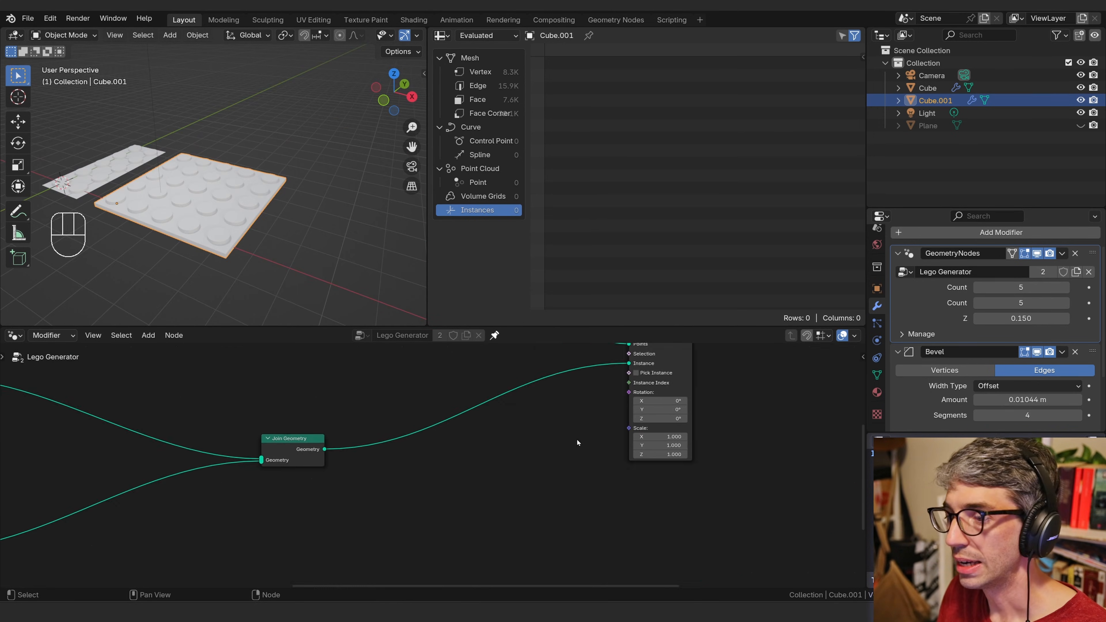
- Move the Group Output node farther from Merge by Distance to make room between them
{"action": "middle_click_drag", "start_coordinate": [577, 443], "coordinate": [403, 455]}
{"action": "middle_click_drag", "start_coordinate": [770, 404], "coordinate": [270, 504]}
{"action": "middle_click_drag", "start_coordinate": [459, 521], "coordinate": [307, 585]}
{"action": "left_click_drag", "start_coordinate": [440, 462], "coordinate": [546, 463]}
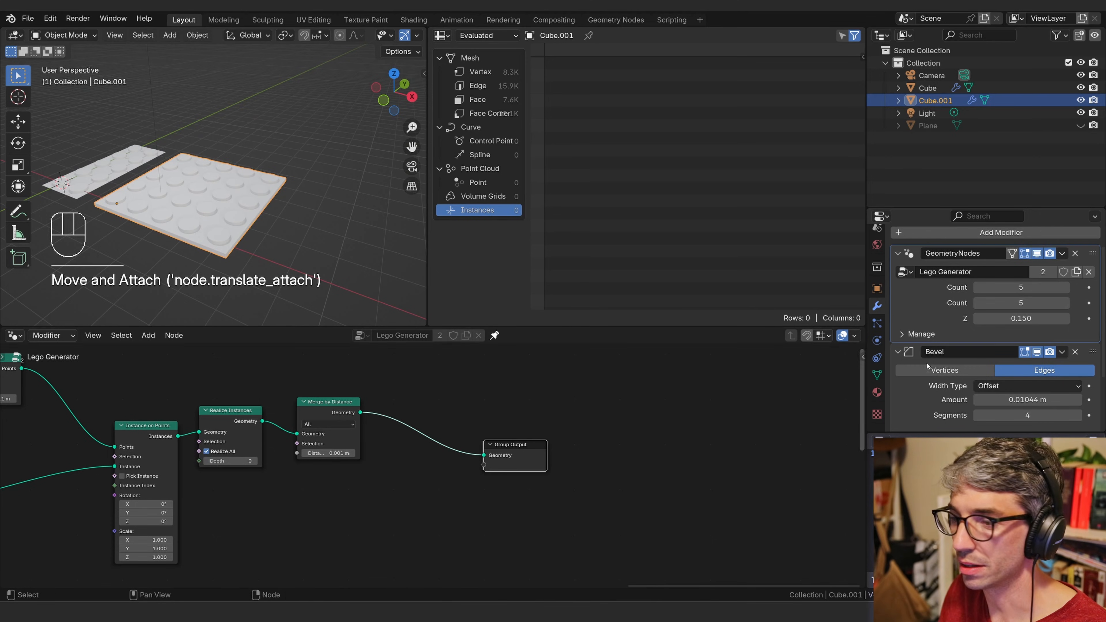
- Change the brick material's Base Color to a bright red with hue 0.002 and saturation 0.854
{"action": "scroll", "coordinate": [926, 365], "scroll_direction": "down", "scroll_amount": 2}
{"action": "left_click", "coordinate": [877, 392]}
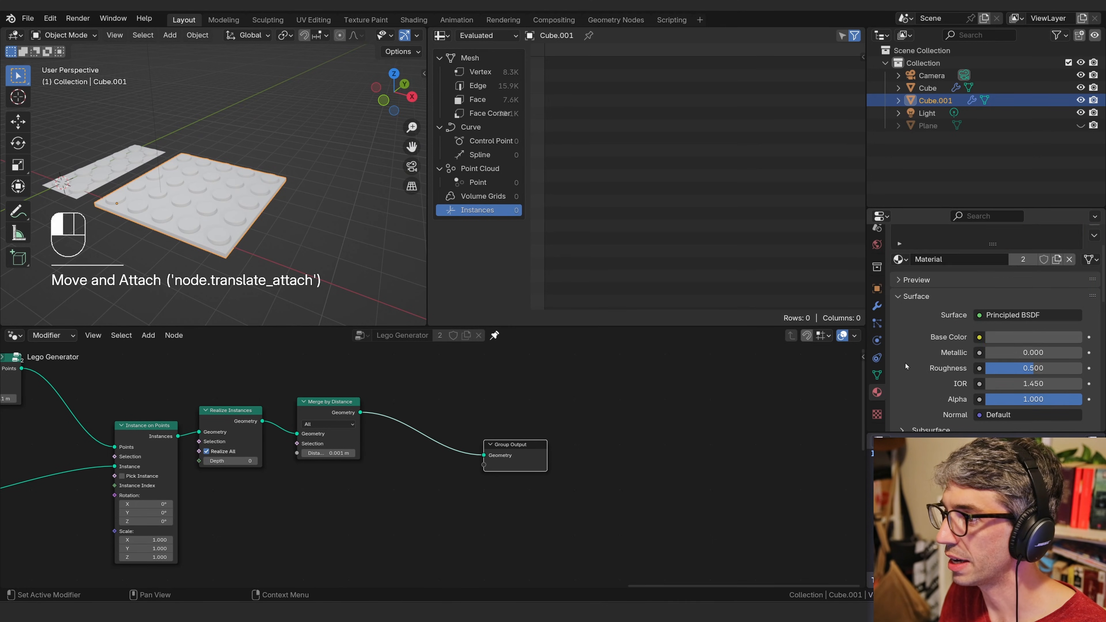
{"action": "scroll", "coordinate": [1002, 349], "scroll_direction": "up", "scroll_amount": 5}
{"action": "left_click", "coordinate": [1032, 389]}
{"action": "left_click_drag", "start_coordinate": [1014, 243], "coordinate": [1004, 280]}
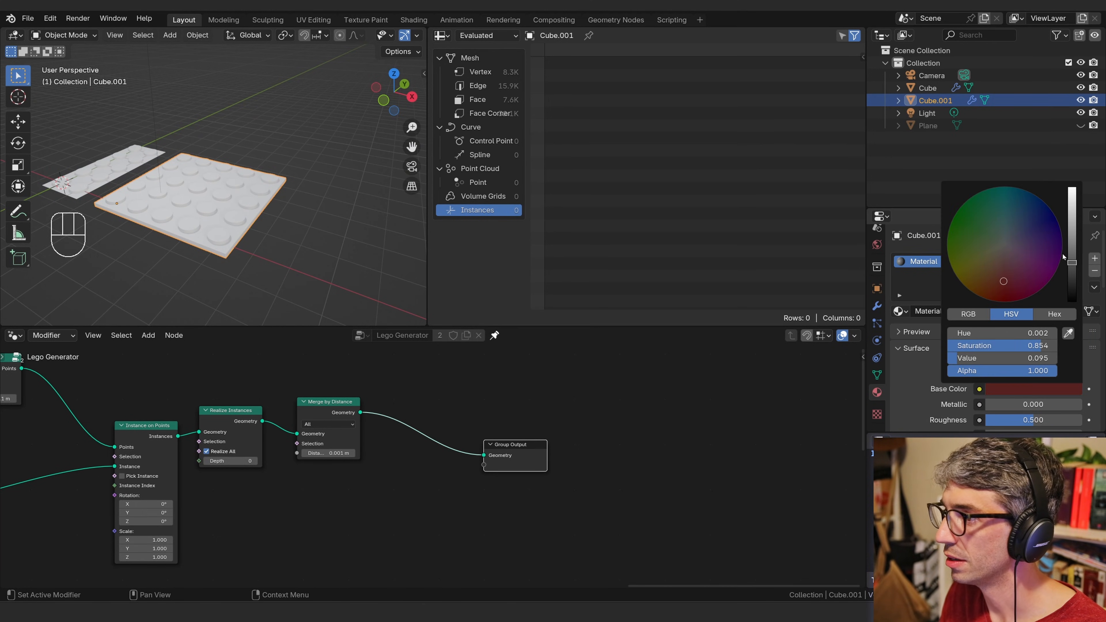
{"action": "left_click_drag", "start_coordinate": [1071, 261], "coordinate": [1071, 140]}
{"action": "middle_click_drag", "start_coordinate": [194, 215], "coordinate": [174, 260]}
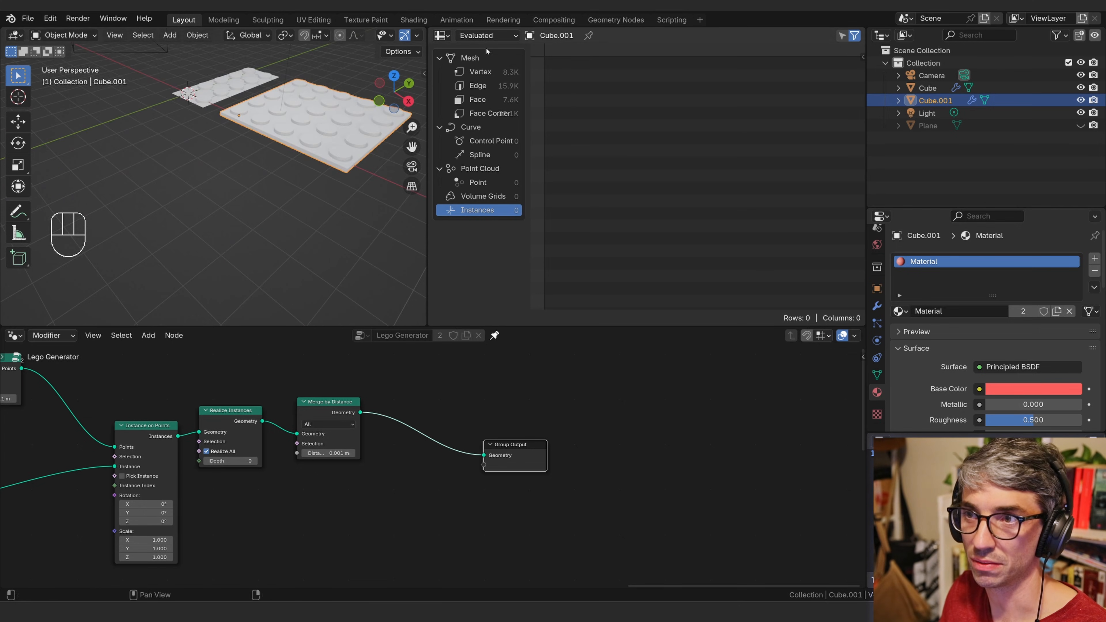
{"action": "middle_click_drag", "start_coordinate": [302, 145], "coordinate": [231, 261], "text": "shift"}
{"action": "scroll", "coordinate": [231, 261], "scroll_direction": "up", "scroll_amount": 1}
- Insert a Set Material node between Merge by Distance and the Group Output, shifting the output farther away
{"action": "middle_click_drag", "start_coordinate": [513, 434], "coordinate": [519, 434]}
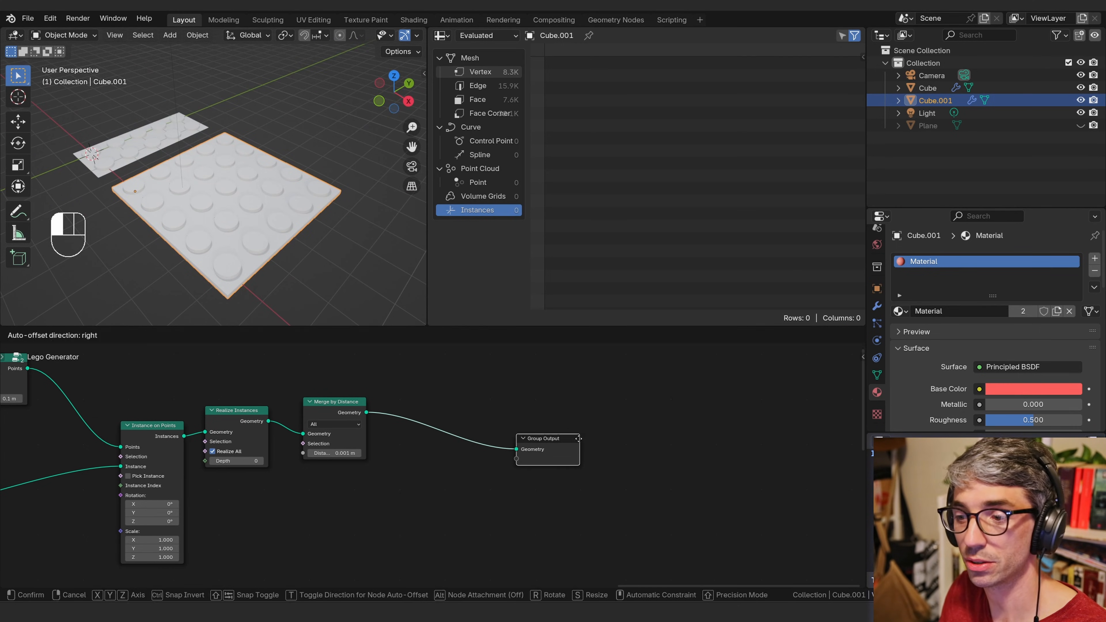
{"action": "left_click", "coordinate": [518, 434]}
{"action": "key", "text": "shift+a"}
{"action": "left_click", "coordinate": [435, 341]}
{"action": "type", "text": "sett"}
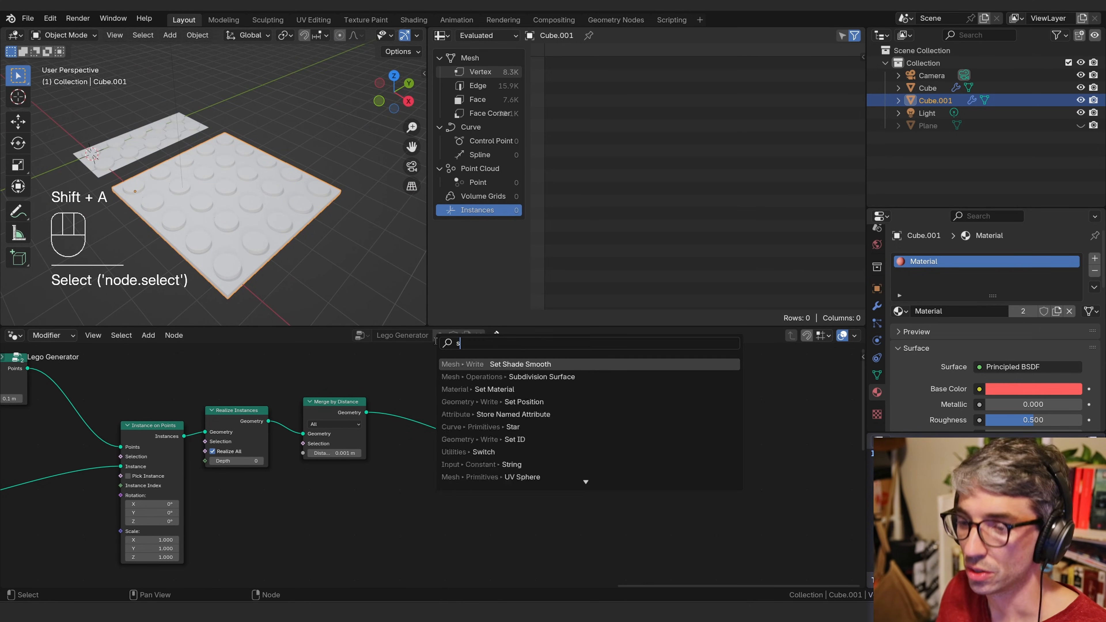
{"action": "key", "text": "BackSpace"}
{"action": "left_click", "coordinate": [457, 364]}
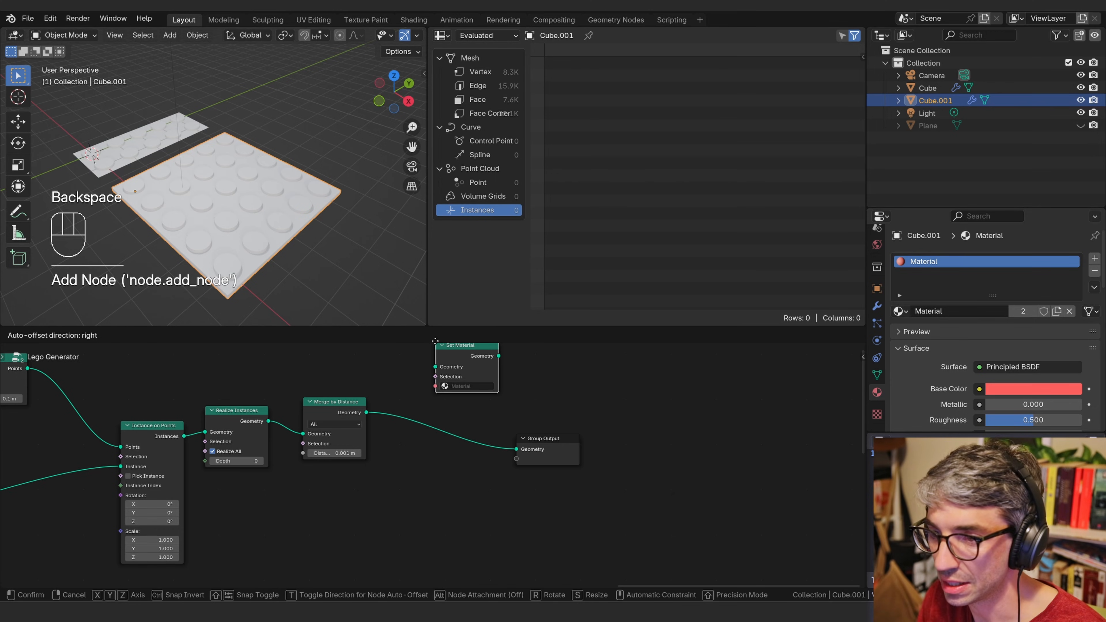
{"action": "left_click", "coordinate": [449, 451]}
- Assign the red Material to the Set Material node and inspect the coloured bricks
{"action": "left_click", "coordinate": [448, 450]}
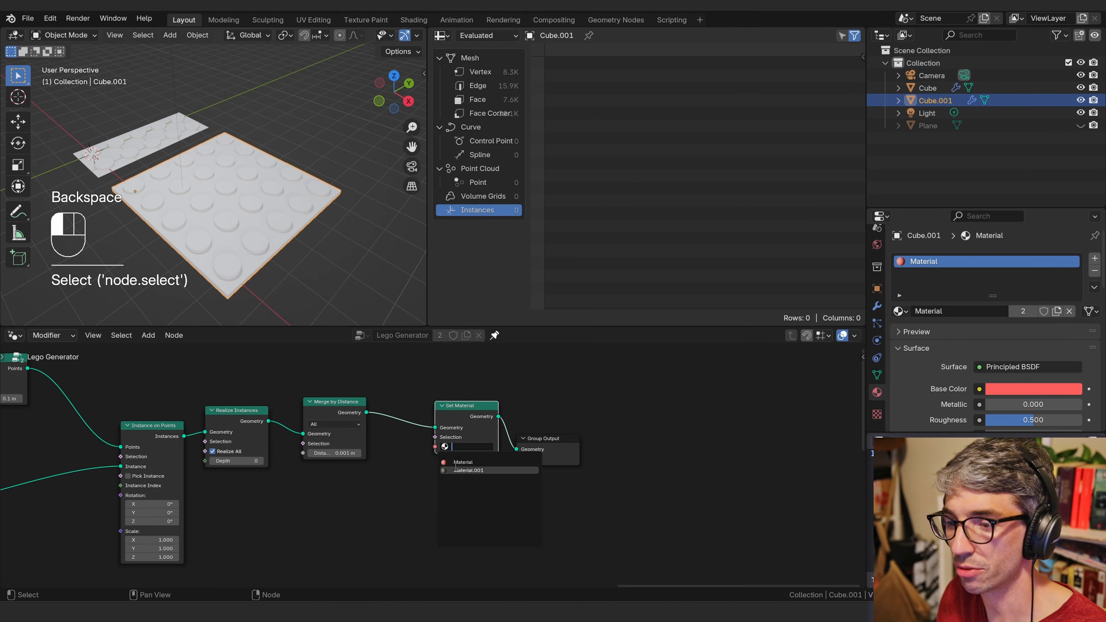
{"action": "left_click", "coordinate": [466, 463]}
{"action": "middle_click_drag", "start_coordinate": [364, 207], "coordinate": [373, 191], "text": "shift"}
{"action": "scroll", "coordinate": [349, 190], "scroll_direction": "up", "scroll_amount": 2}
{"action": "middle_click_drag", "start_coordinate": [320, 182], "coordinate": [291, 207]}
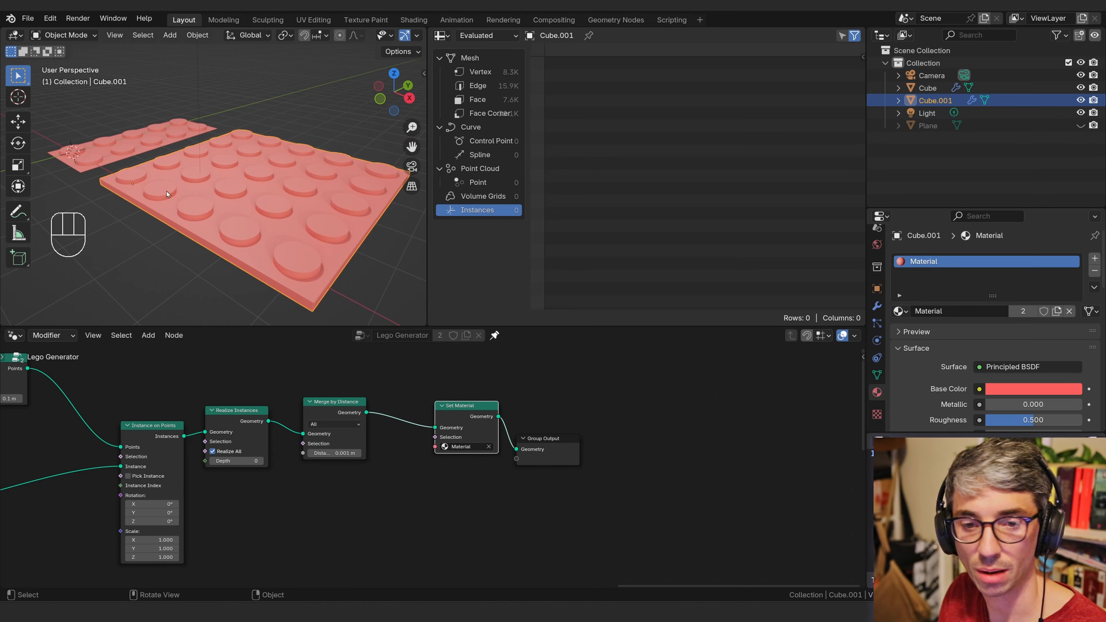
- Move the Group Input node to the end of the node tree, below Realize Instances and Merge by Distance
{"action": "scroll", "coordinate": [306, 484], "scroll_direction": "down", "scroll_amount": 7}
{"action": "middle_click_drag", "start_coordinate": [340, 489], "coordinate": [629, 481]}
{"action": "scroll", "coordinate": [629, 481], "scroll_direction": "down", "scroll_amount": 3}
{"action": "middle_click_drag", "start_coordinate": [279, 464], "coordinate": [418, 373]}
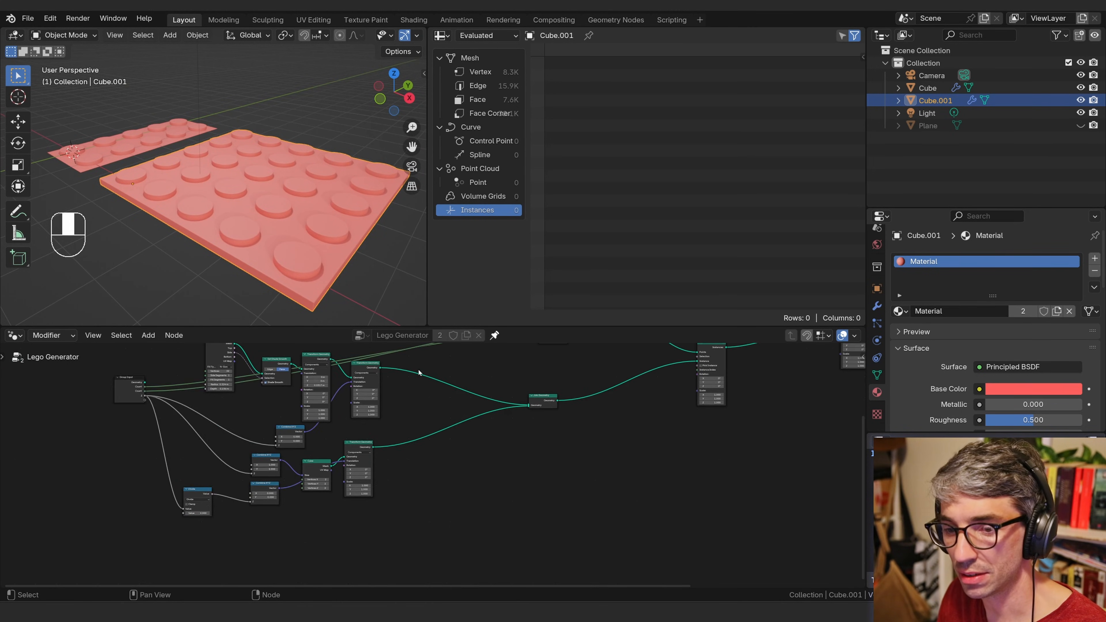
{"action": "left_click_drag", "start_coordinate": [131, 396], "coordinate": [742, 441]}
{"action": "middle_click_drag", "start_coordinate": [738, 461], "coordinate": [133, 529]}
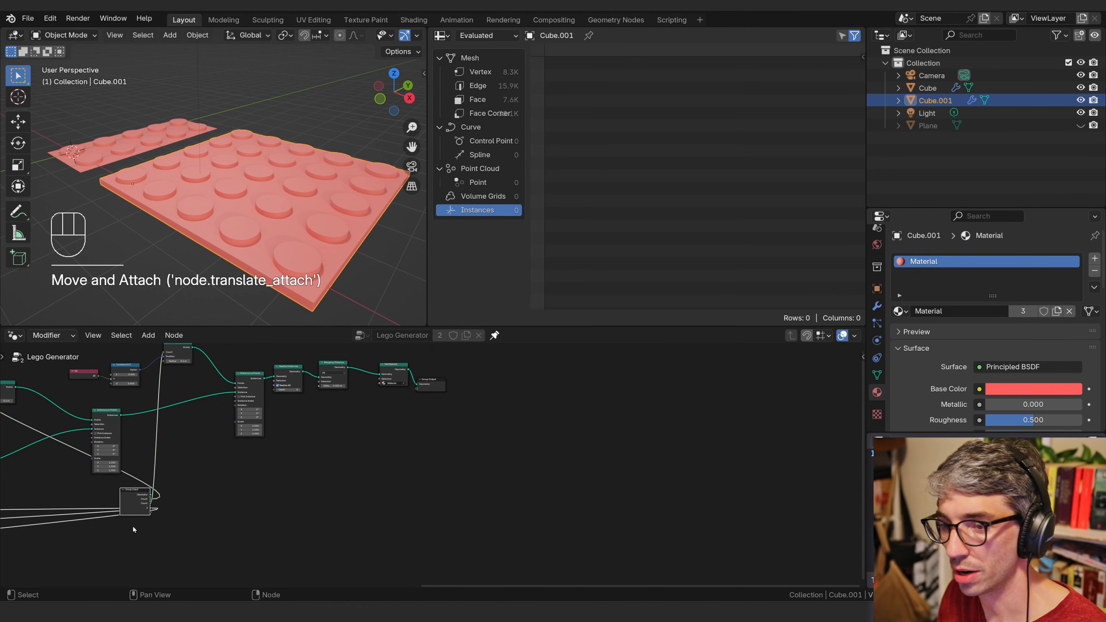
{"action": "left_click_drag", "start_coordinate": [281, 503], "coordinate": [274, 503]}
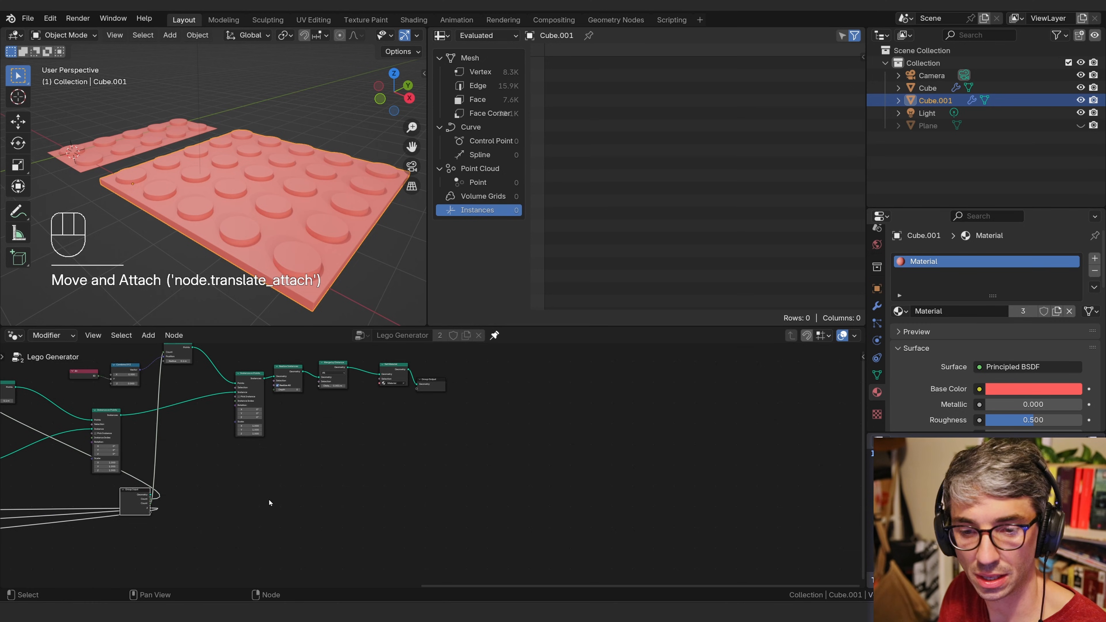
{"action": "scroll", "coordinate": [209, 510], "scroll_direction": "up", "scroll_amount": 9}
{"action": "left_click_drag", "start_coordinate": [185, 453], "coordinate": [188, 432]}
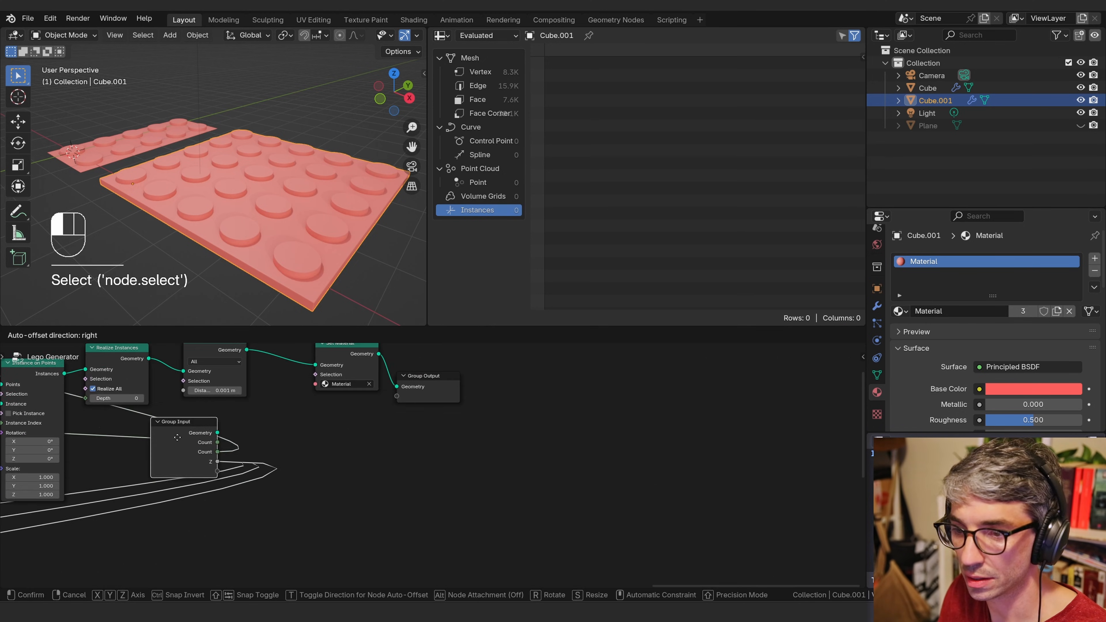
- Expose the Set Material node's Material as a new group input and display it in the Lego Generator modifier
{"action": "middle_click_drag", "start_coordinate": [365, 367], "coordinate": [407, 421]}
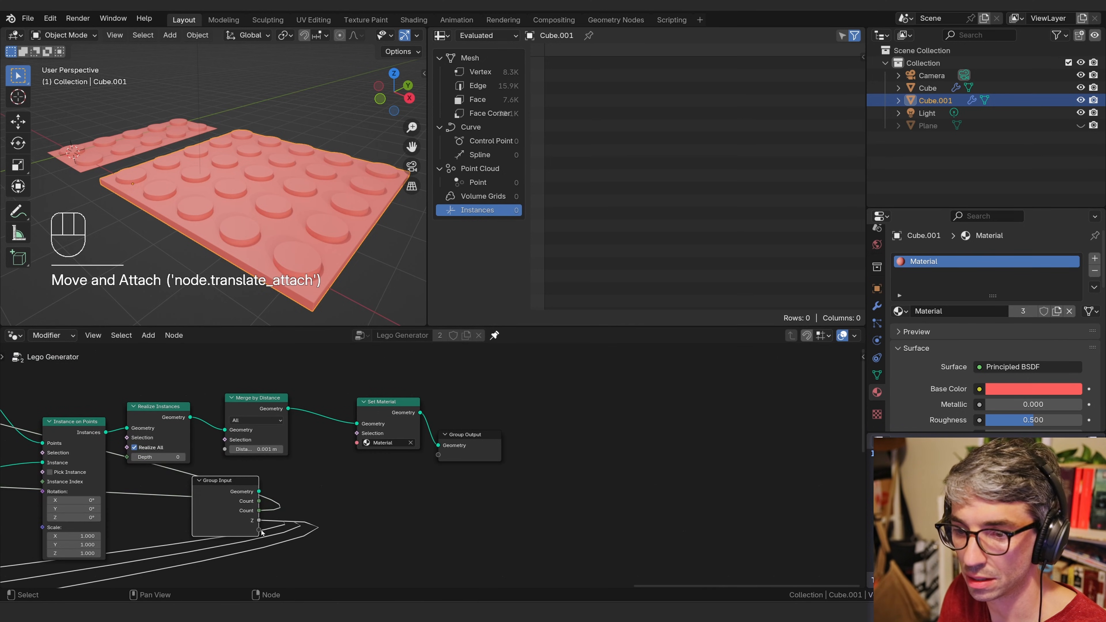
{"action": "left_click_drag", "start_coordinate": [260, 530], "coordinate": [357, 442]}
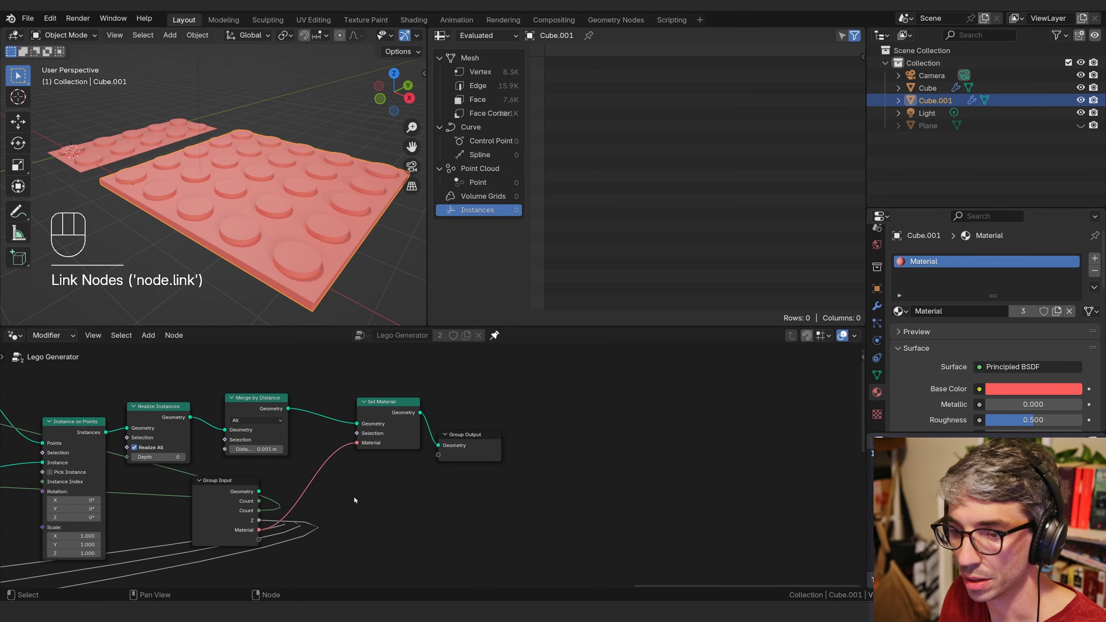
{"action": "left_click", "coordinate": [212, 513]}
{"action": "left_click", "coordinate": [875, 307]}
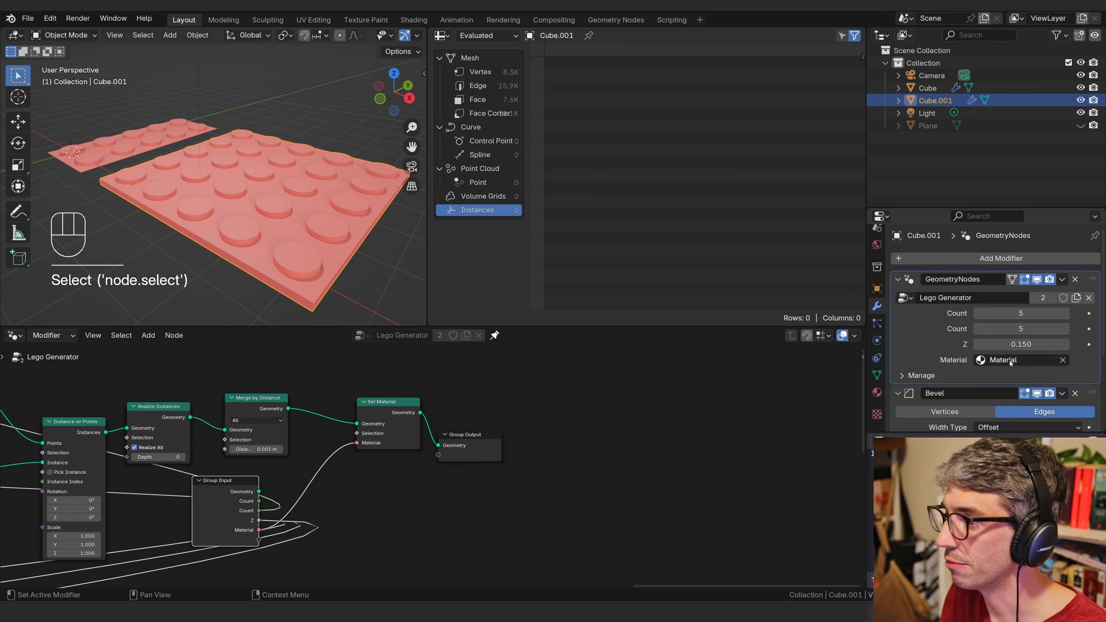
- Show the Lego Generator node group's properties in the node editor and examine its Group Sockets list
{"action": "left_click_drag", "start_coordinate": [250, 485], "coordinate": [252, 485]}
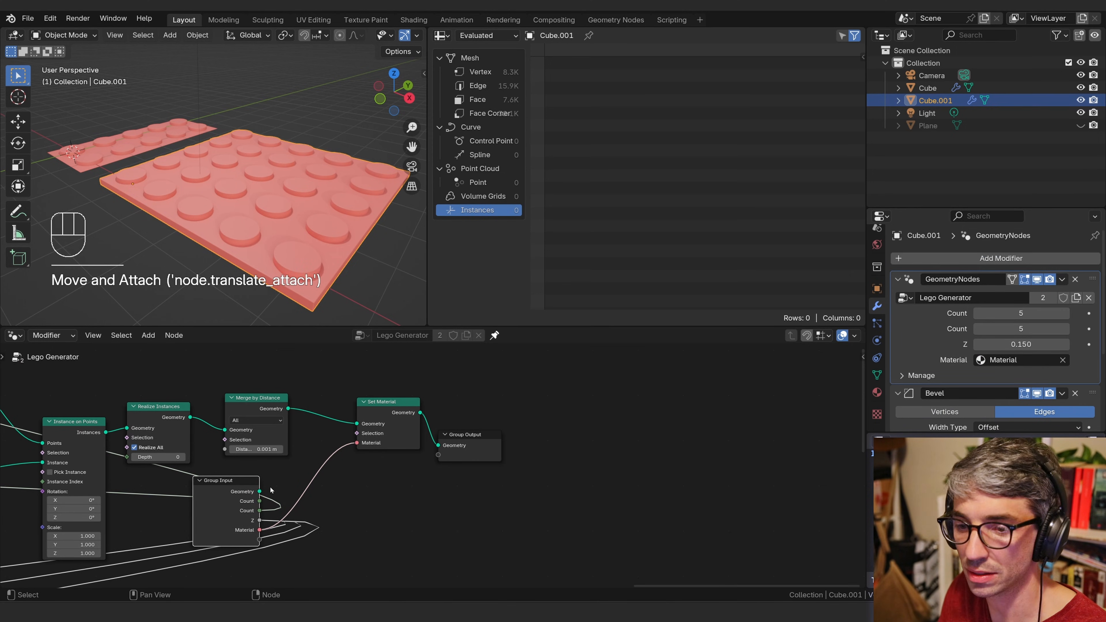
{"action": "left_click", "coordinate": [862, 357]}
{"action": "scroll", "coordinate": [742, 496], "scroll_direction": "down", "scroll_amount": 2}
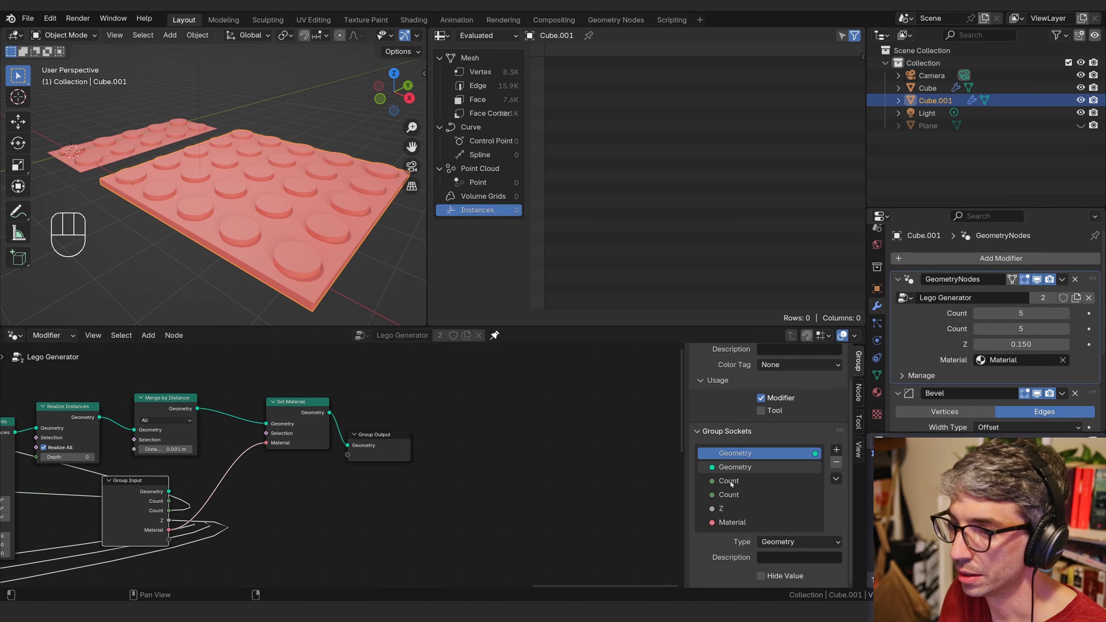
- Try Material.001 as the large plate's material input, and switch it back to Material
{"action": "left_click", "coordinate": [991, 362]}
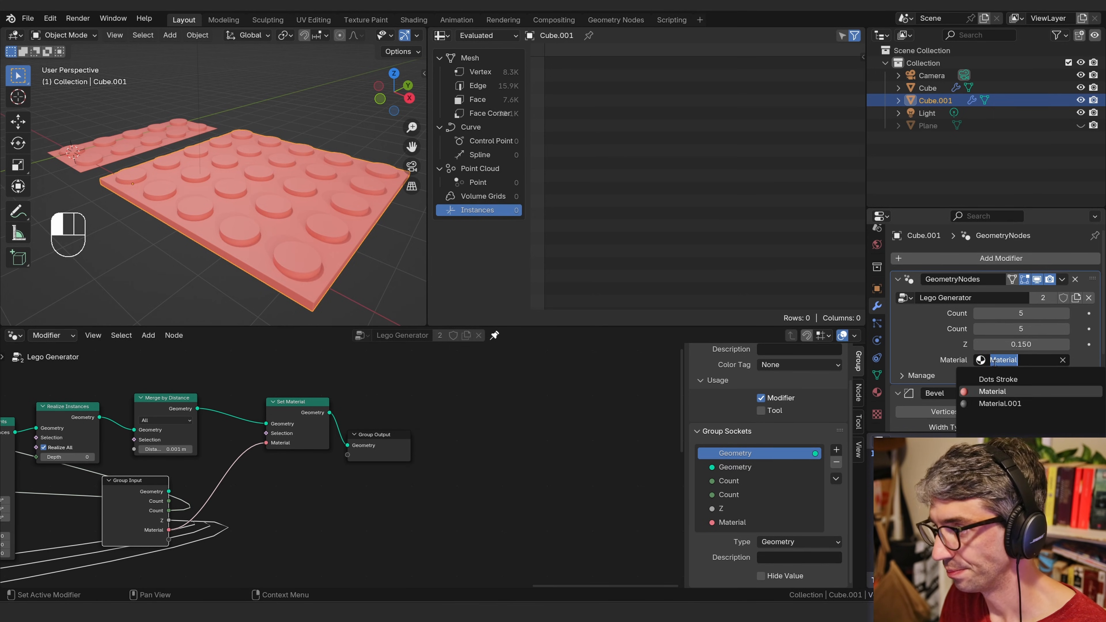
{"action": "left_click", "coordinate": [1002, 402]}
{"action": "left_click", "coordinate": [1012, 362]}
{"action": "left_click", "coordinate": [997, 380]}
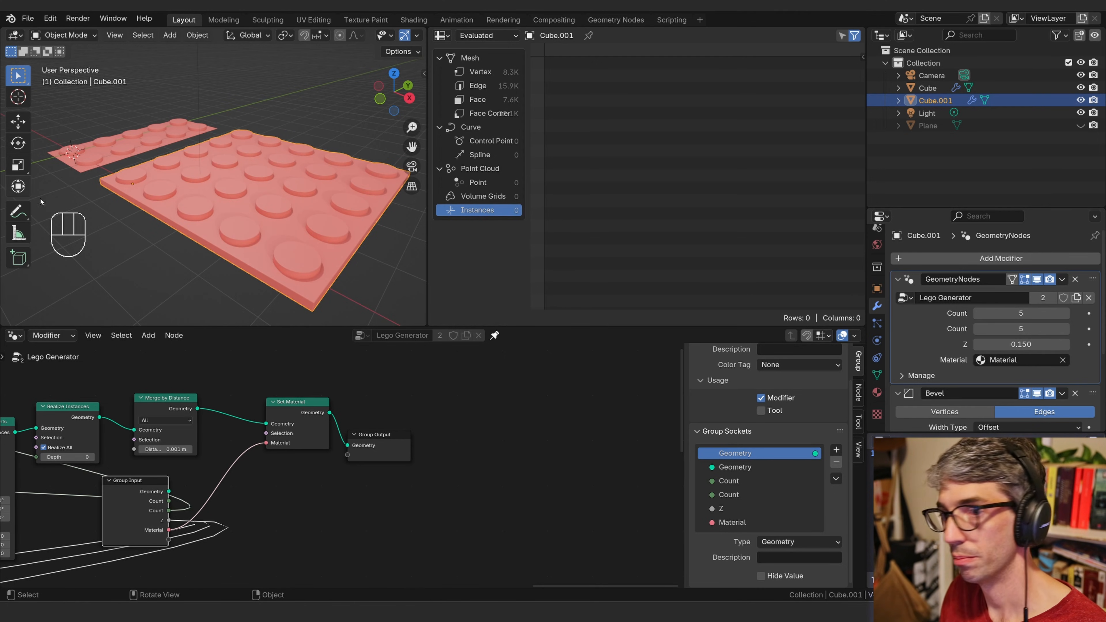
- Set the large plate's material input in the Lego Generator modifier to Material.001 and inspect it beside the other brick
{"action": "scroll", "coordinate": [245, 198], "scroll_direction": "down", "scroll_amount": 1}
{"action": "middle_click_drag", "start_coordinate": [245, 197], "coordinate": [269, 210]}
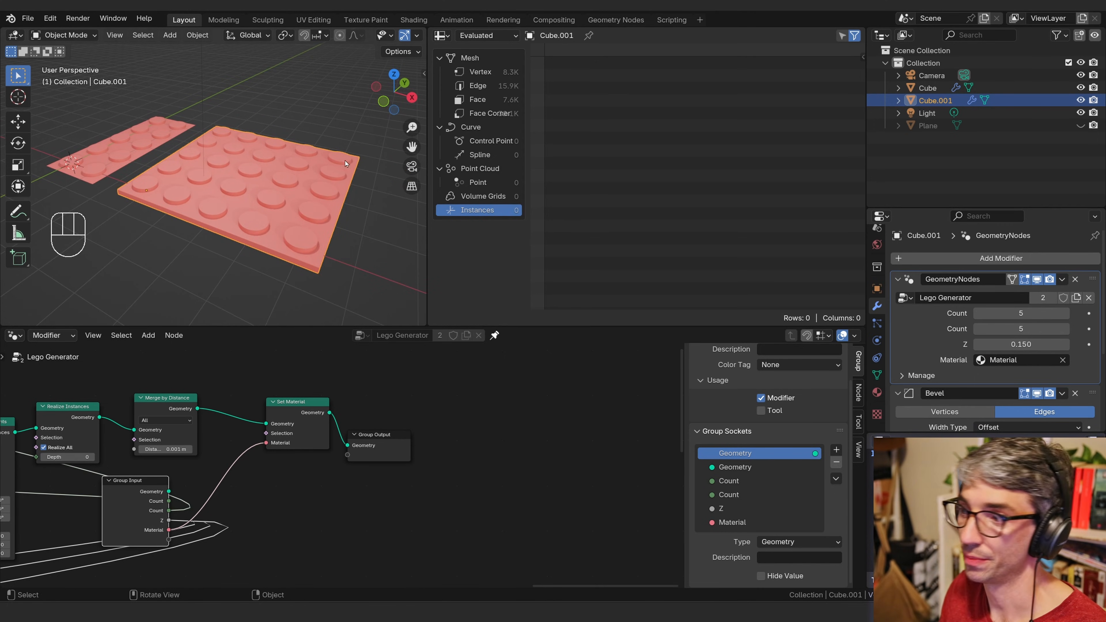
{"action": "left_click", "coordinate": [1002, 360]}
{"action": "left_click", "coordinate": [999, 403]}
{"action": "middle_click_drag", "start_coordinate": [297, 165], "coordinate": [273, 194]}
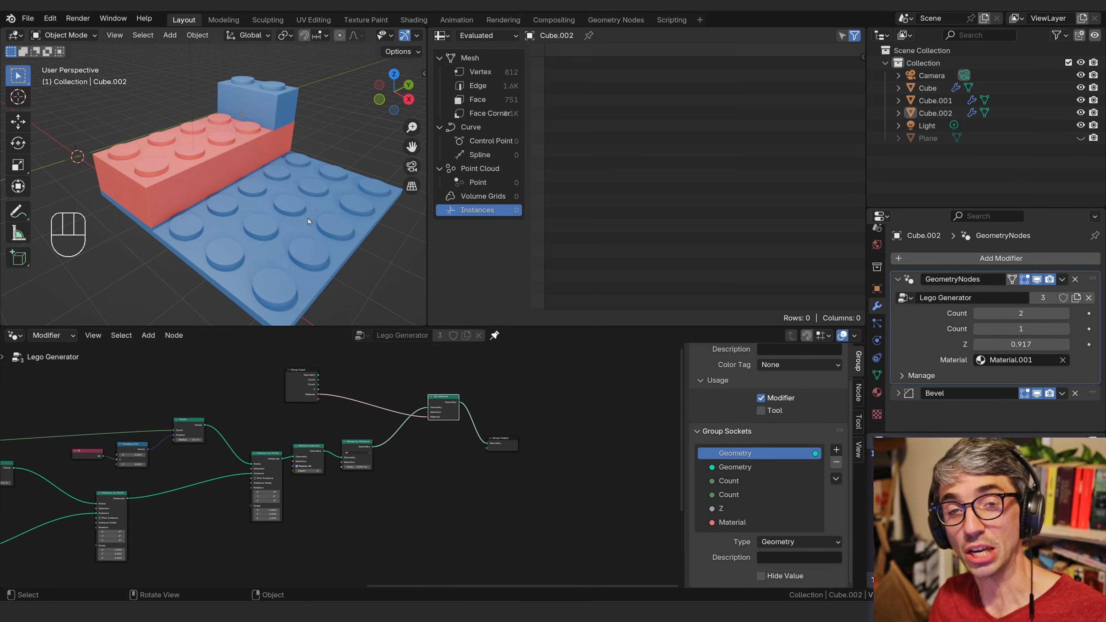